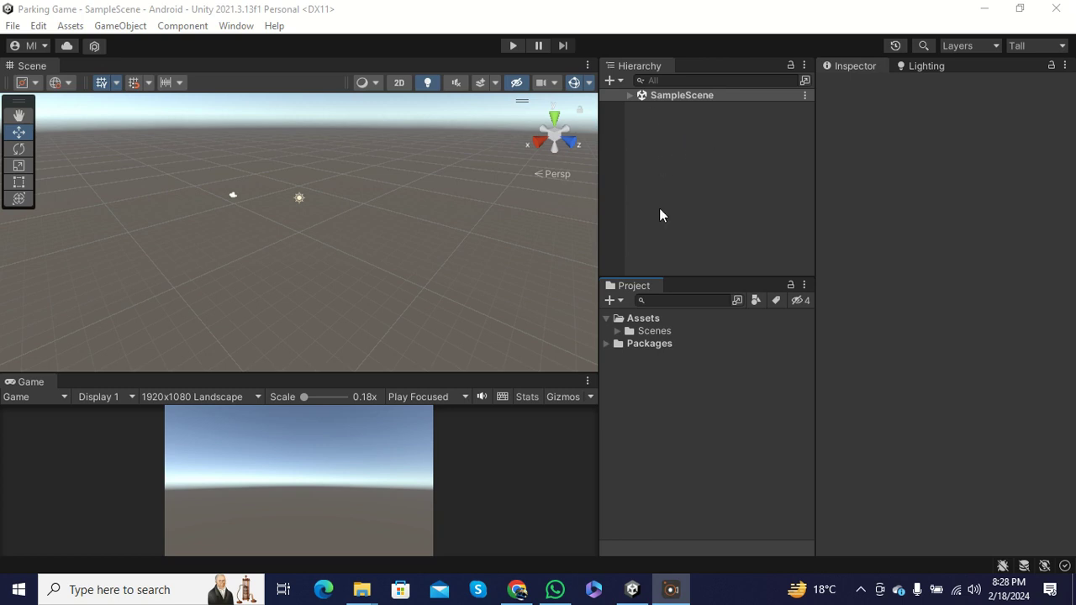
# Rename the SampleScene asset in the Scenes folder to MainMenu and reload the open scene.
pyautogui.click(617, 331)
pyautogui.click(707, 345)
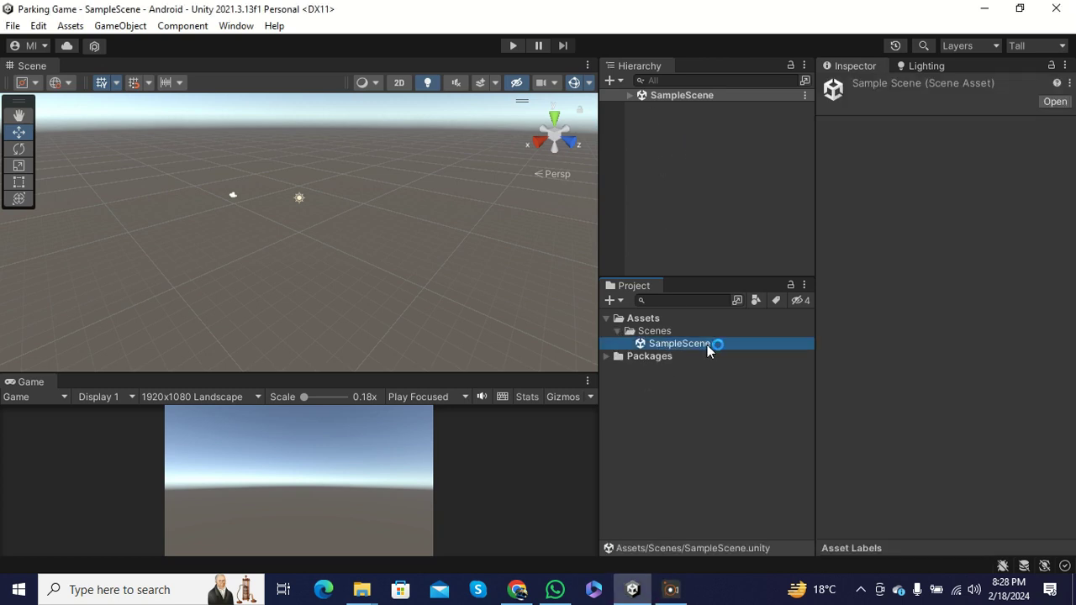
pyautogui.click(748, 347)
pyautogui.press('BackSpace')
pyautogui.write('MainMen')
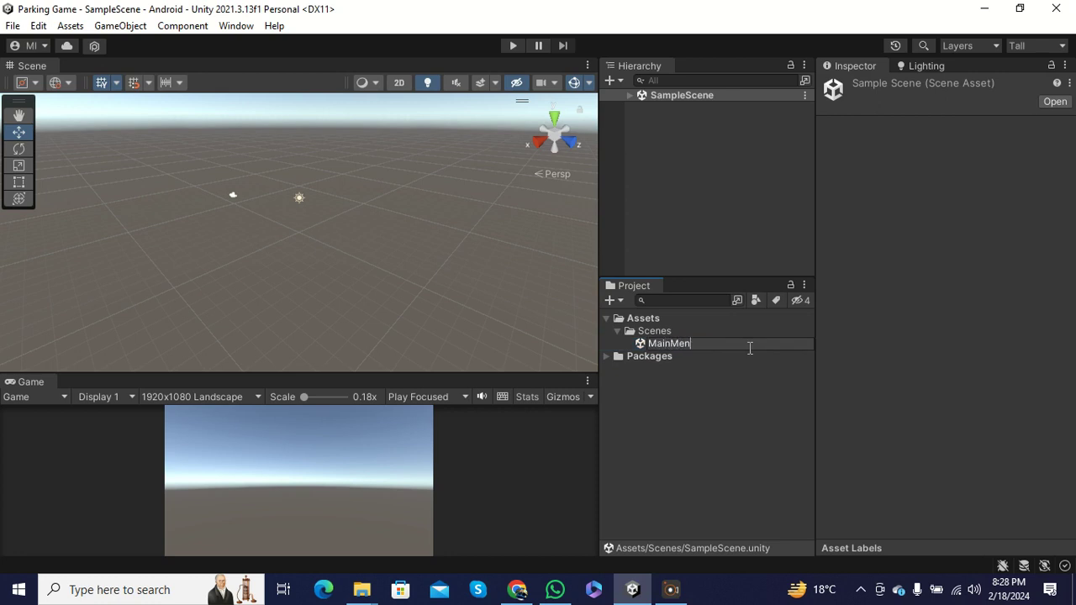
pyautogui.write('u')
pyautogui.press('Return')
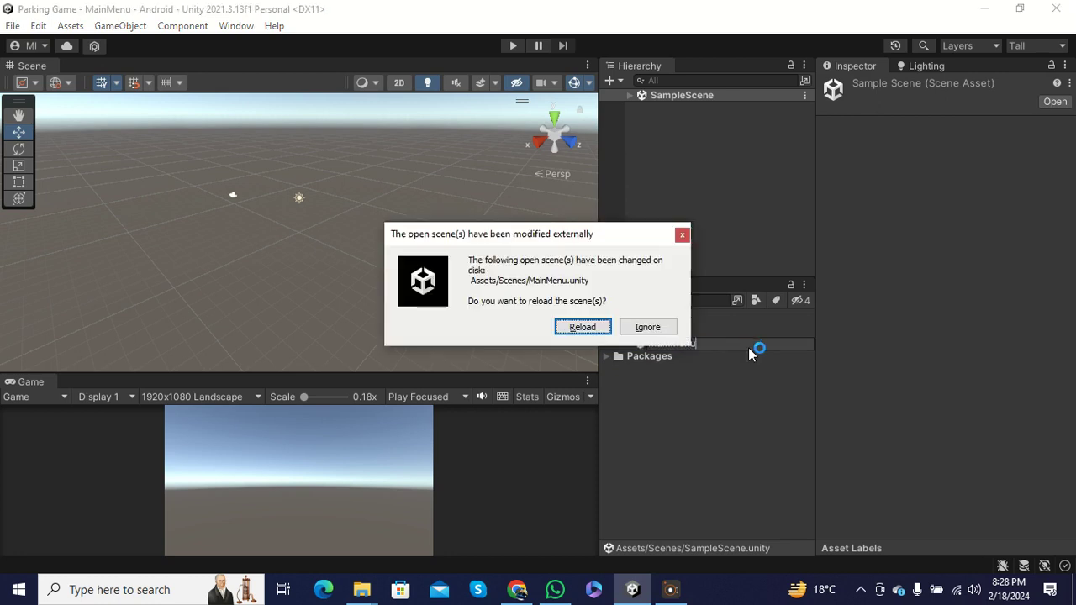
pyautogui.click(561, 330)
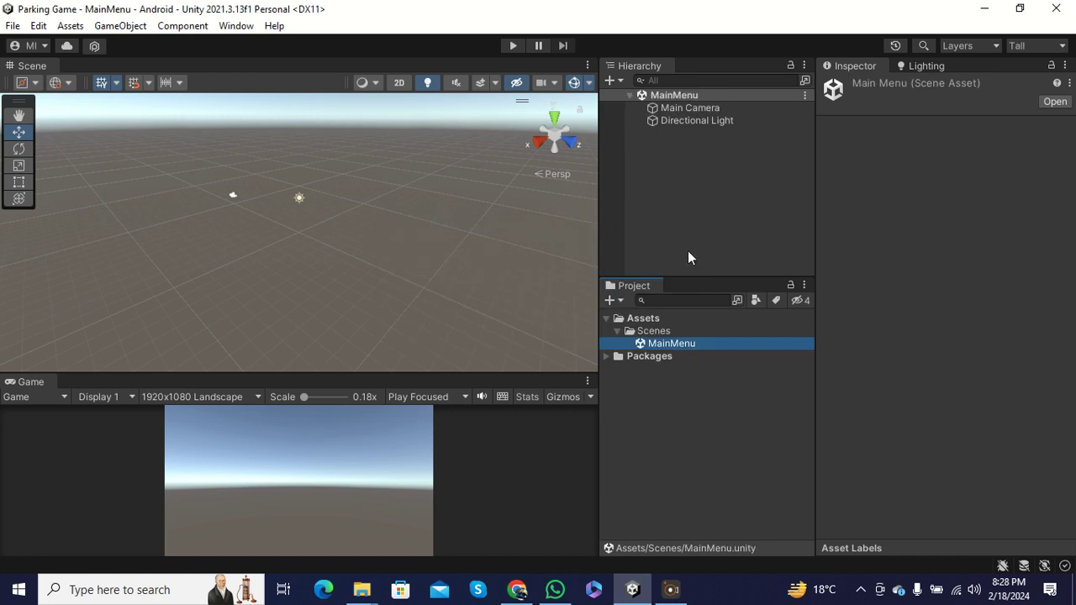
# Review the Main Camera and Directional Light settings, and add a UI Canvas at the root of the MainMenu scene.
pyautogui.click(720, 109)
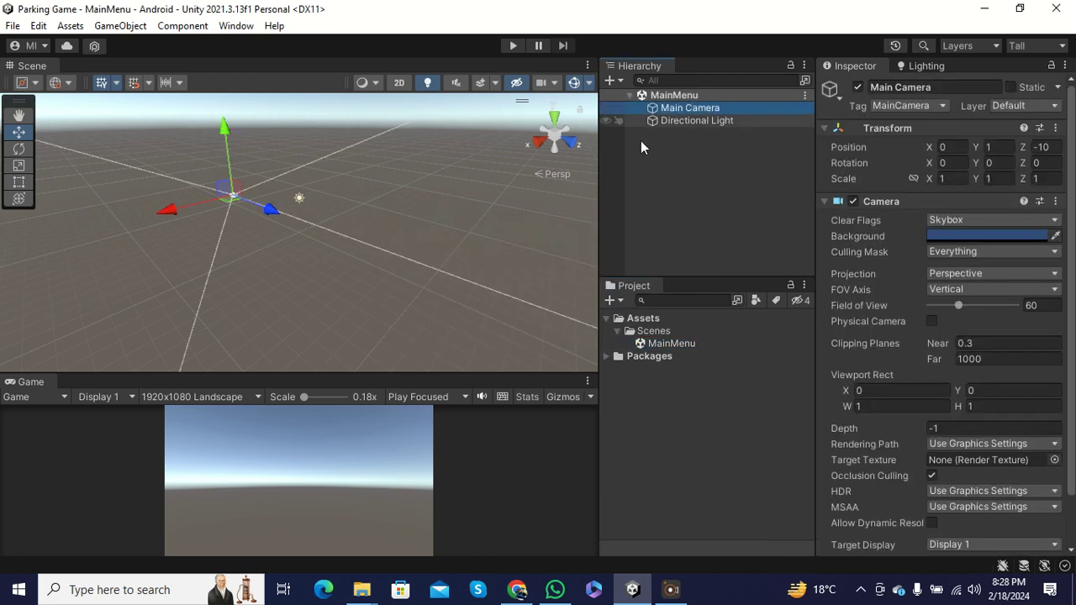
pyautogui.click(729, 121)
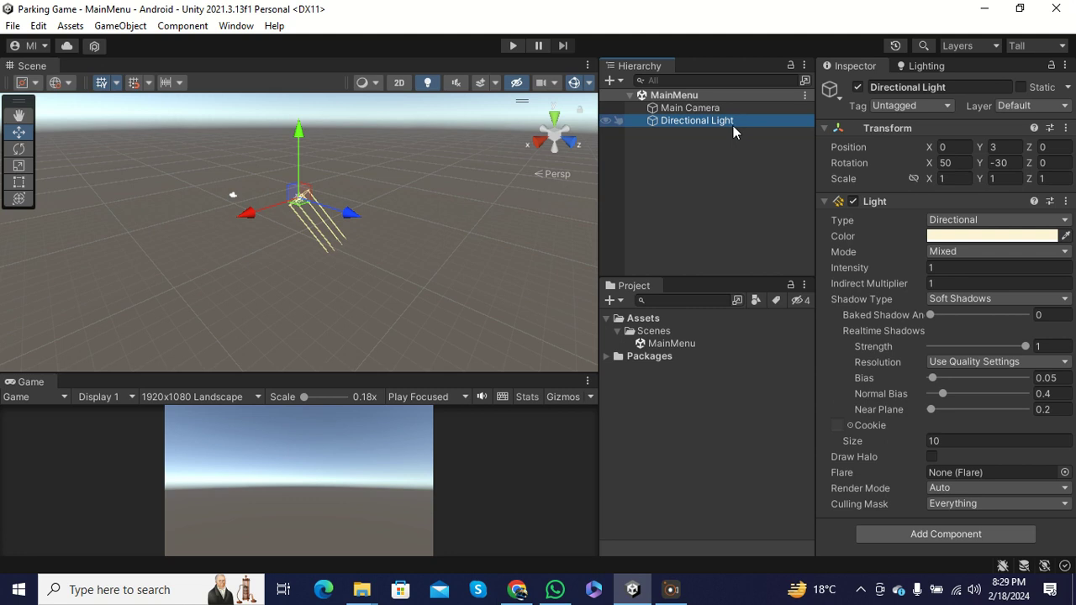
pyautogui.rightClick(694, 159)
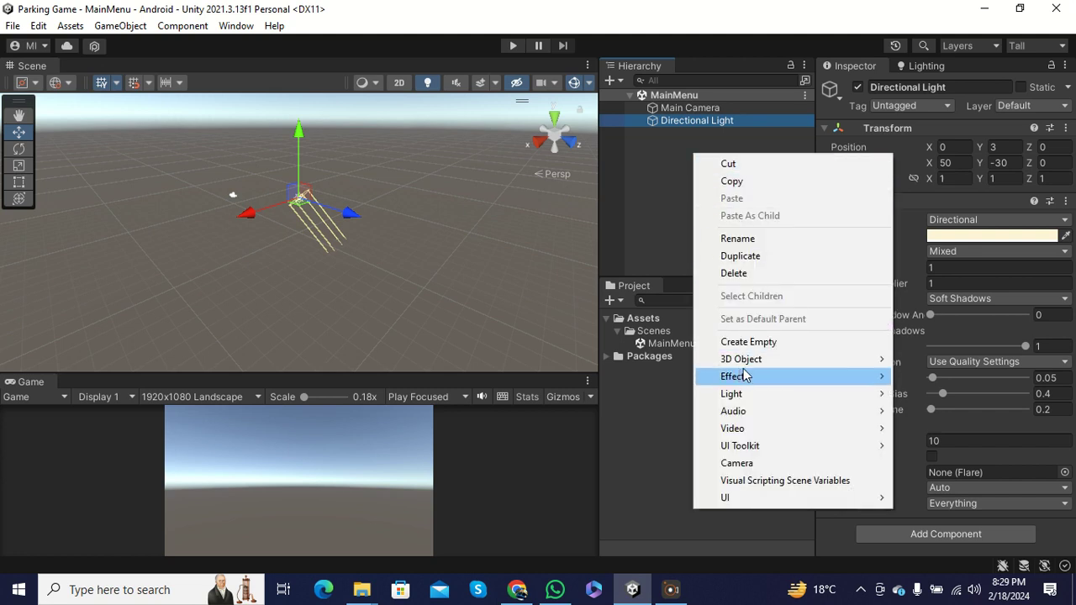
pyautogui.click(651, 143)
pyautogui.rightClick(653, 147)
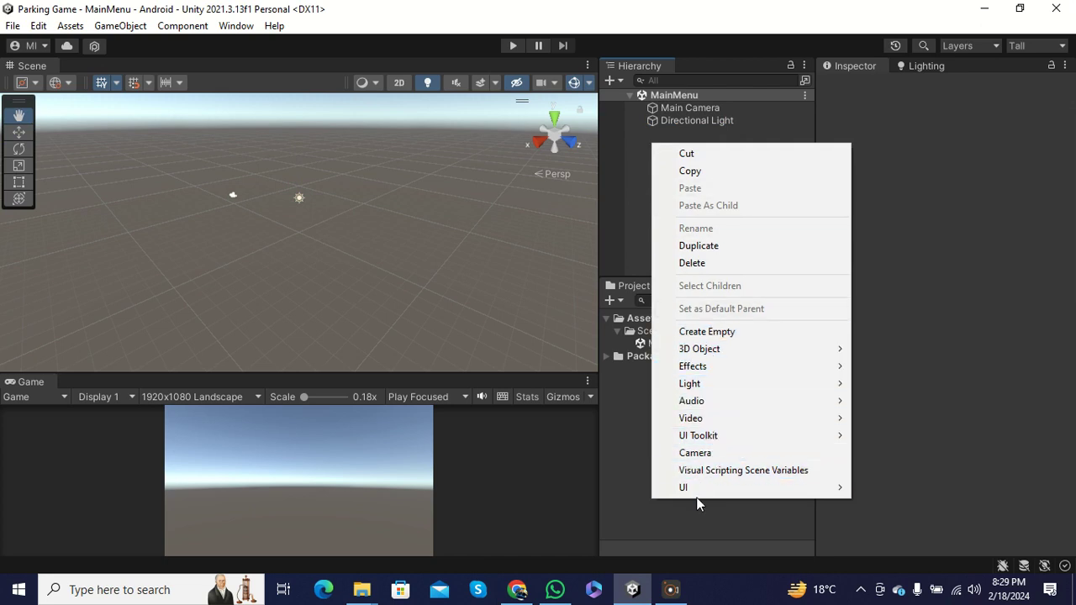
pyautogui.moveTo(706, 493)
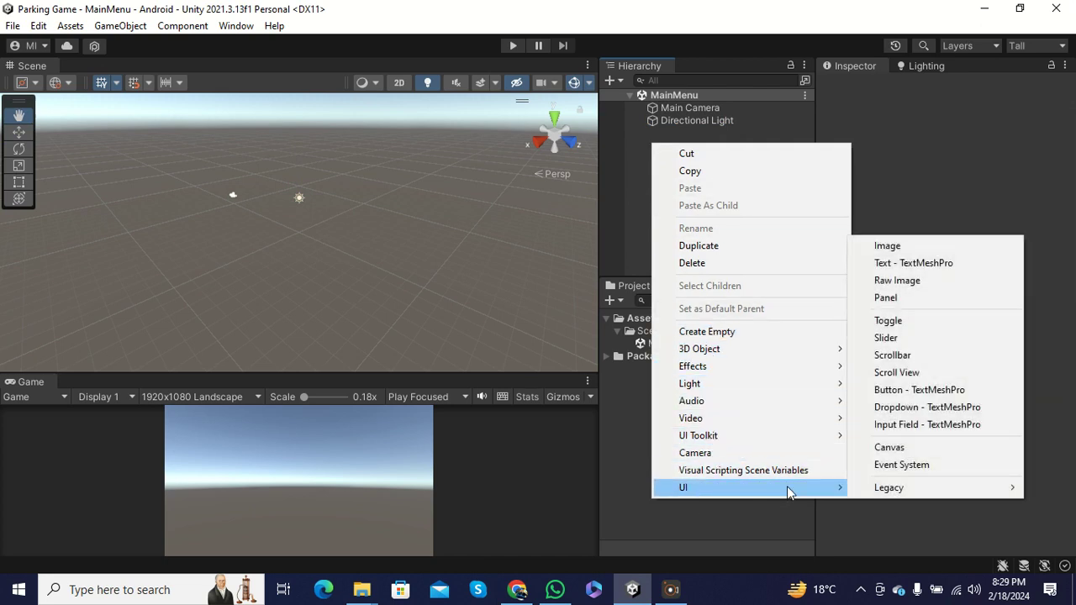
pyautogui.click(889, 446)
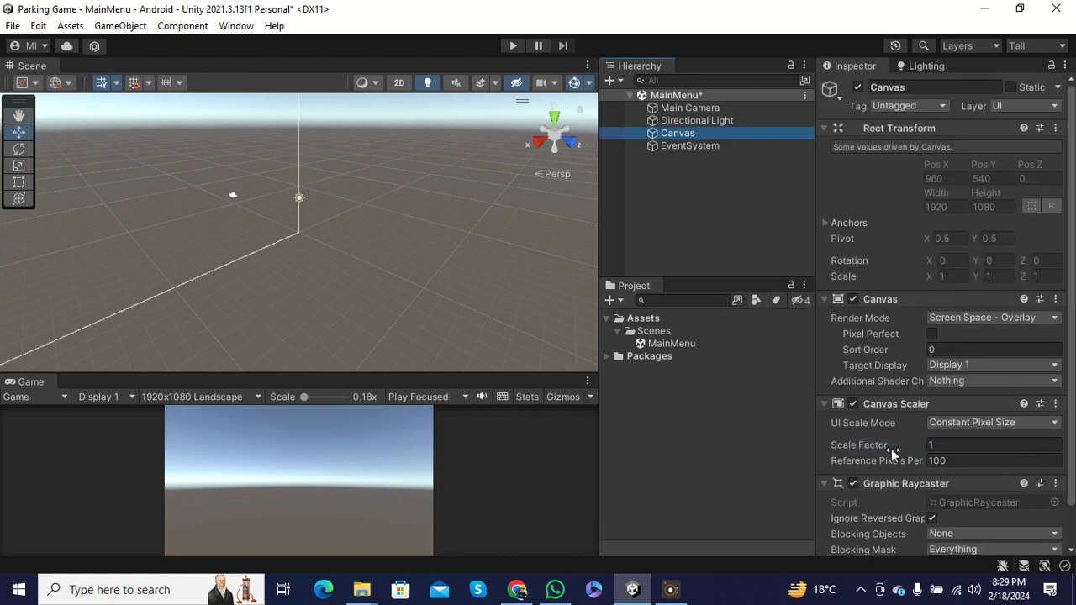
# Switch the Scene view to 2D and frame the Canvas with the Rect tool active.
pyautogui.click(679, 146)
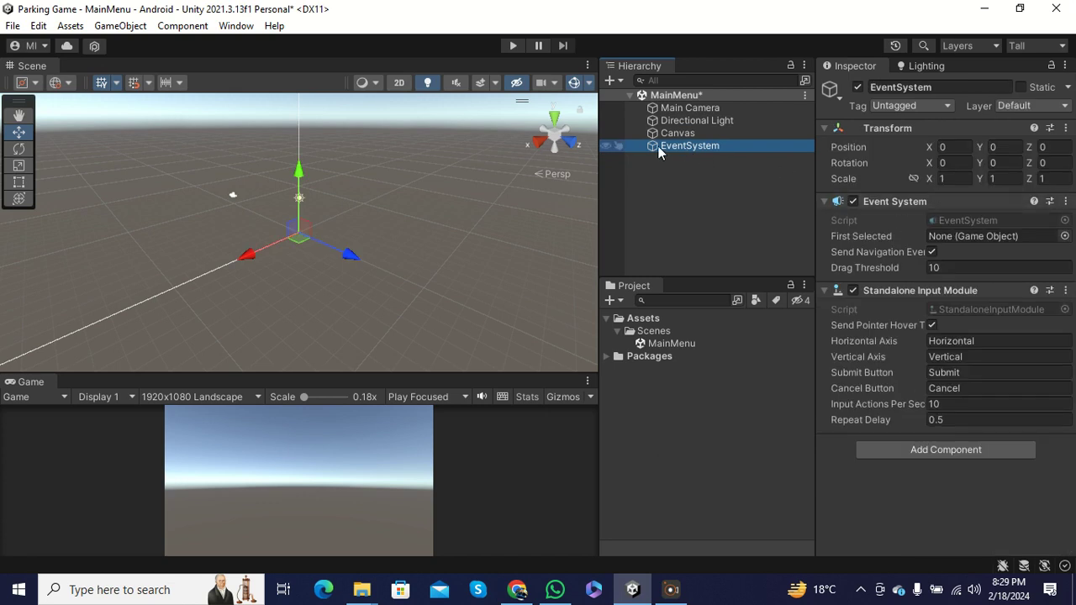
pyautogui.click(688, 137)
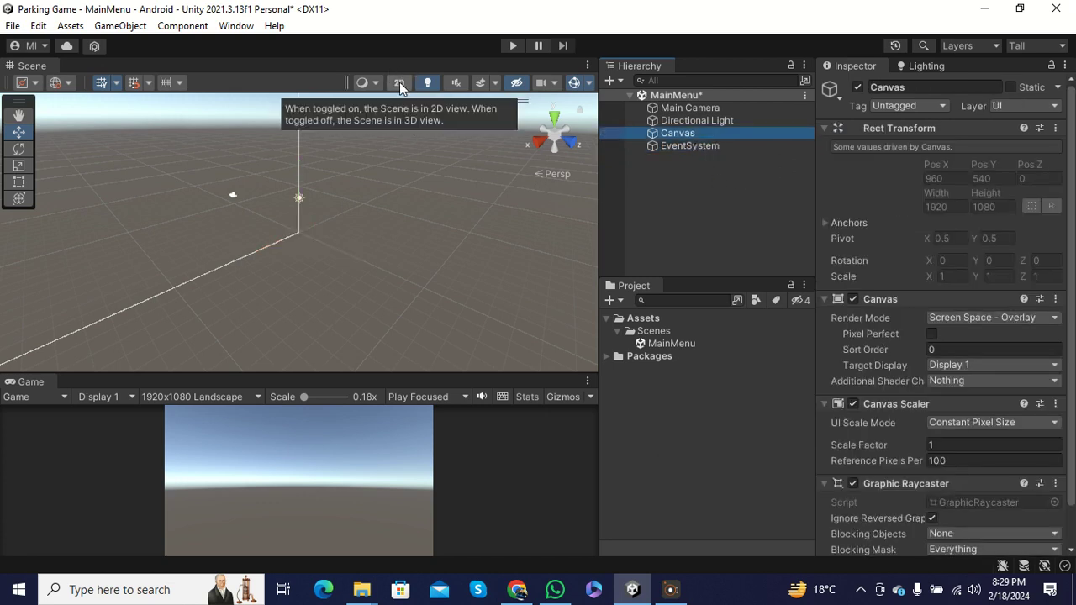
pyautogui.click(400, 82)
pyautogui.press('t')
pyautogui.doubleClick(677, 132)
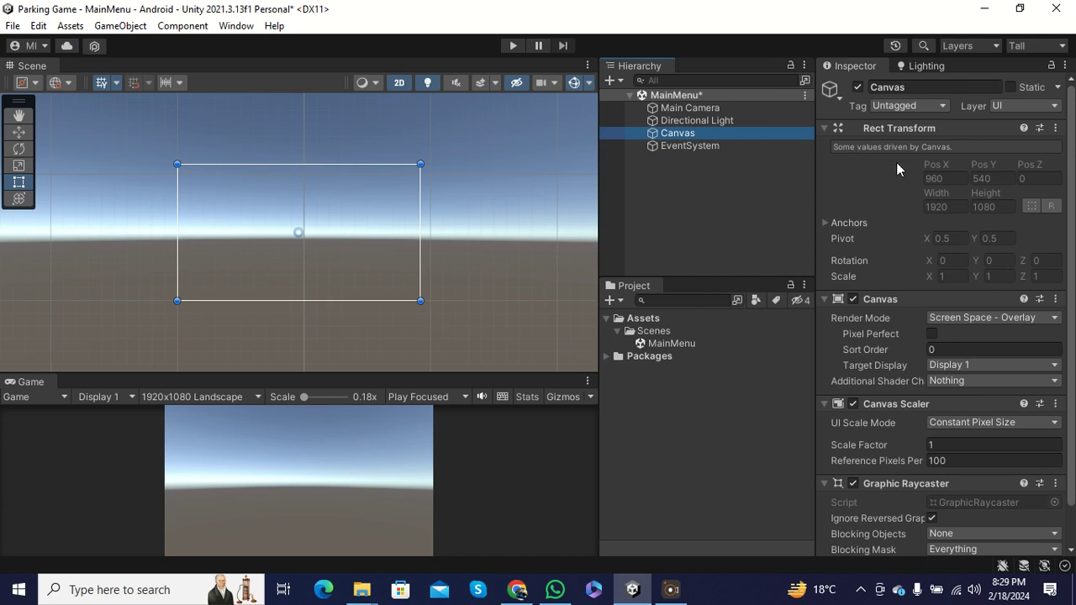
# Set the Canvas Scaler to Scale With Screen Size with a 1920 x 1080 reference resolution, Match Width Or Height, and match 0.
pyautogui.scroll(-2, 911, 166)
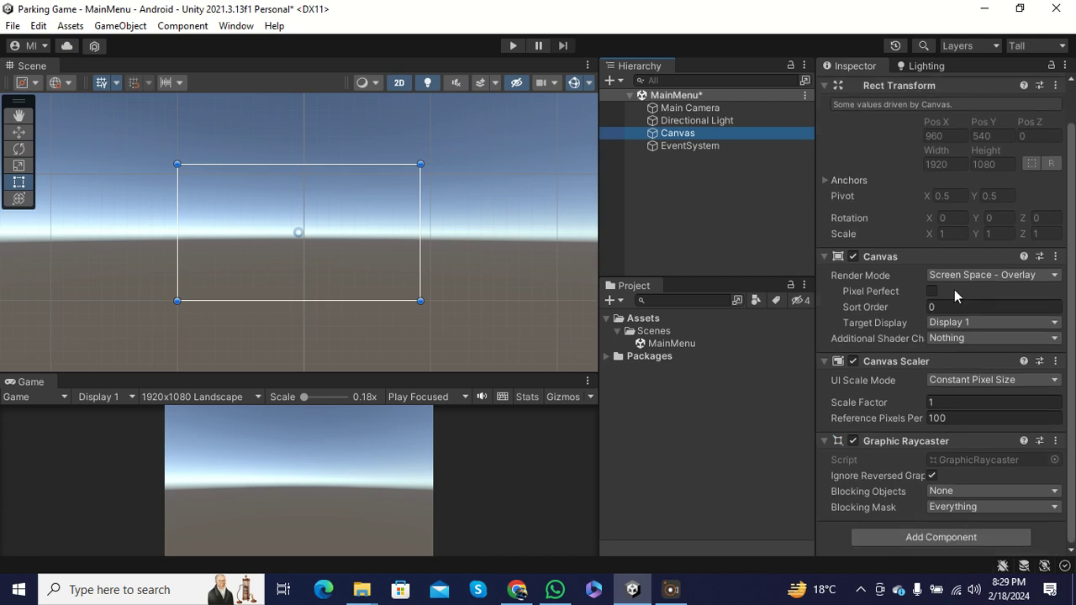
pyautogui.click(968, 379)
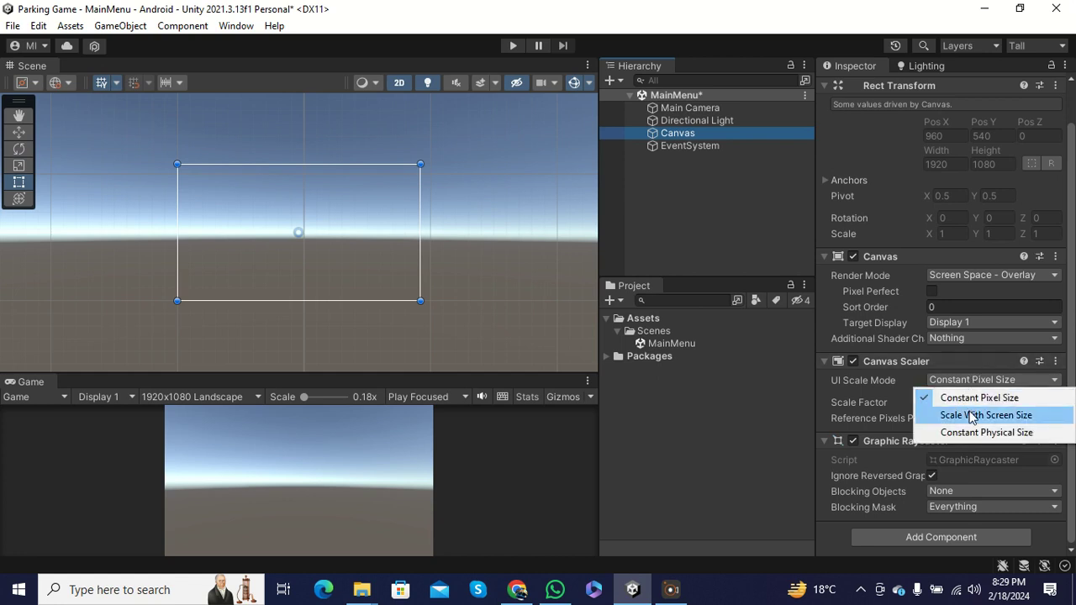
pyautogui.click(973, 416)
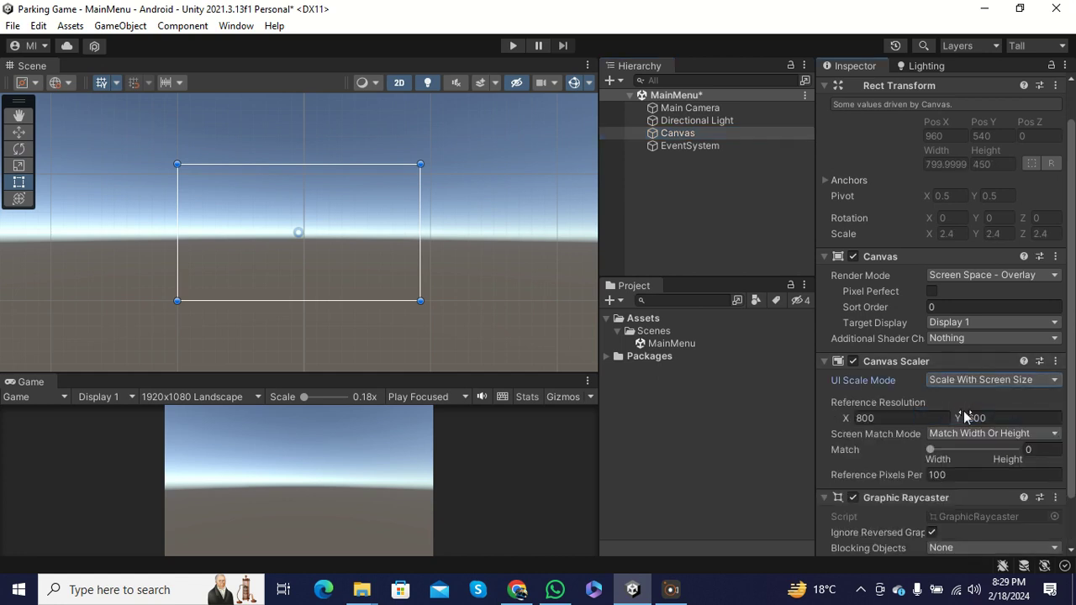
pyautogui.click(922, 418)
pyautogui.write('1920')
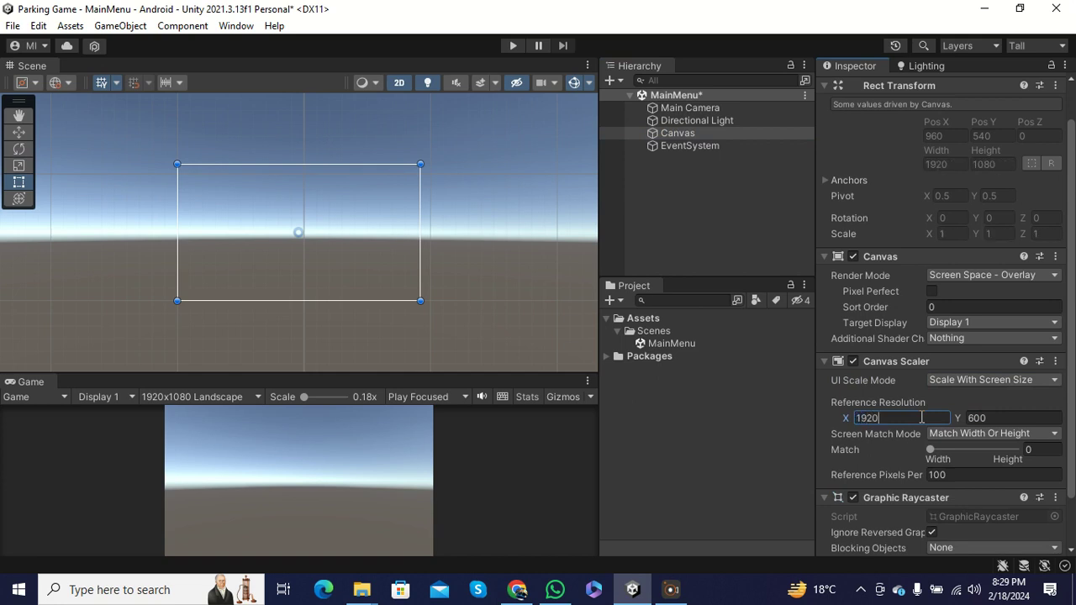
pyautogui.click(979, 417)
pyautogui.write('108')
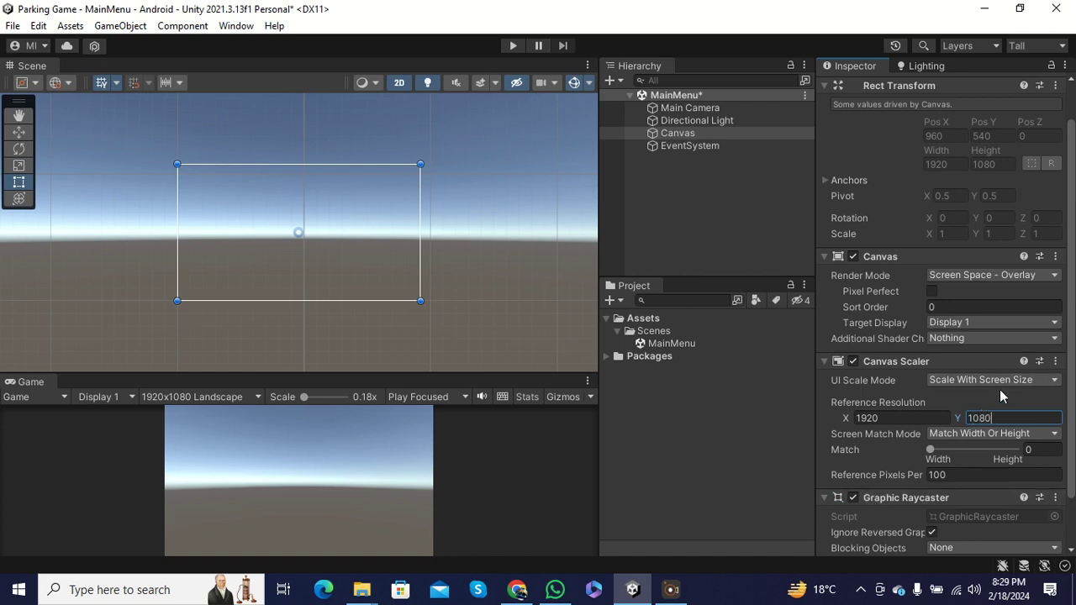
pyautogui.click(985, 435)
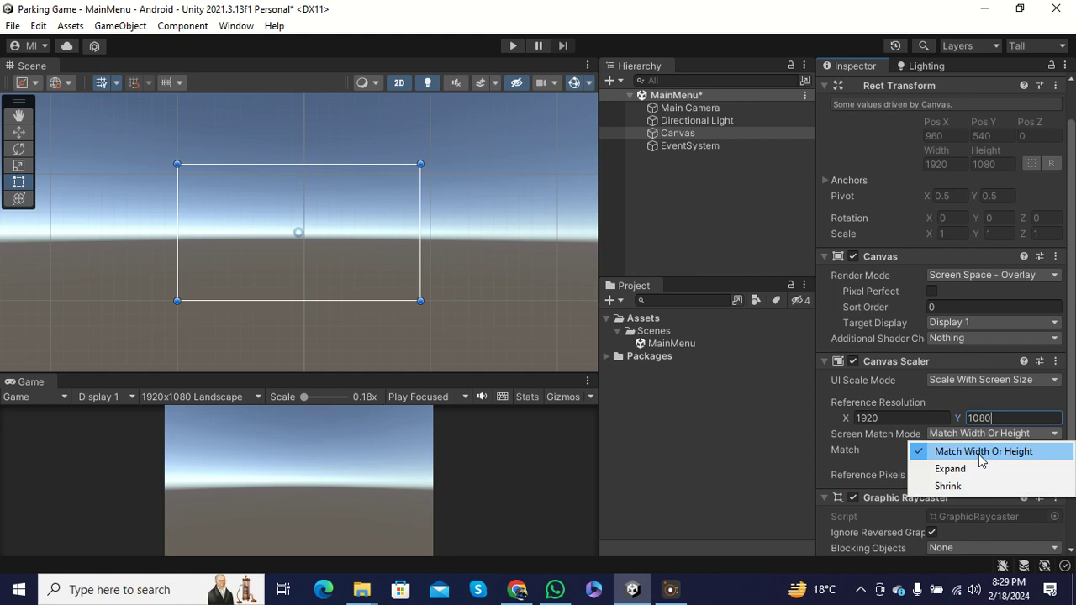
pyautogui.click(978, 454)
pyautogui.moveTo(929, 449)
pyautogui.mouseDown()
pyautogui.moveTo(977, 451)
pyautogui.moveTo(918, 452)
pyautogui.mouseUp()
# Add a UI Image as a child of the Canvas and select it.
pyautogui.click(660, 132)
pyautogui.rightClick(660, 132)
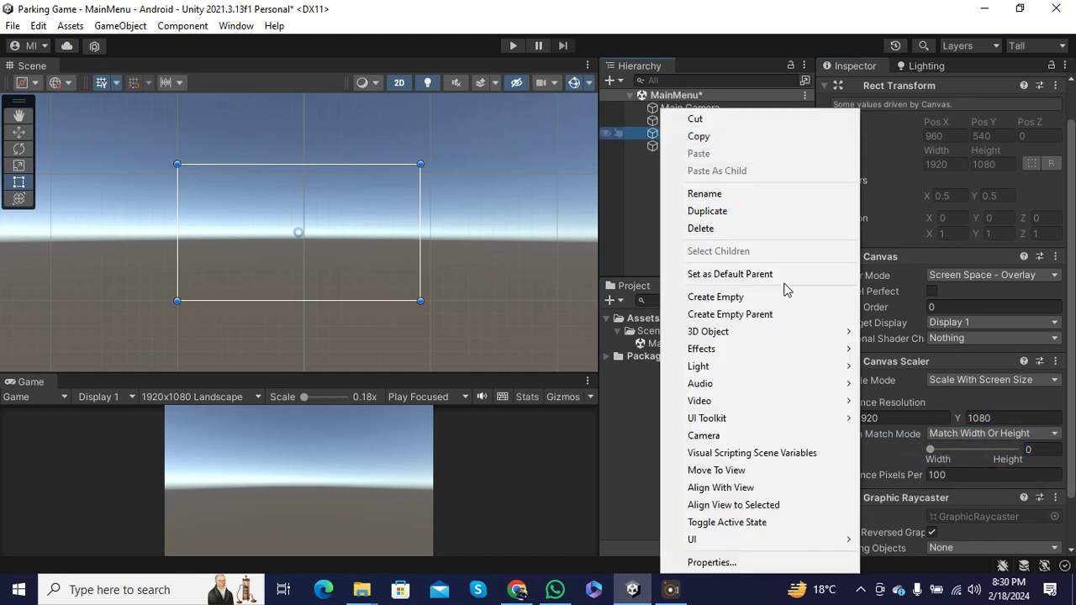
pyautogui.moveTo(740, 540)
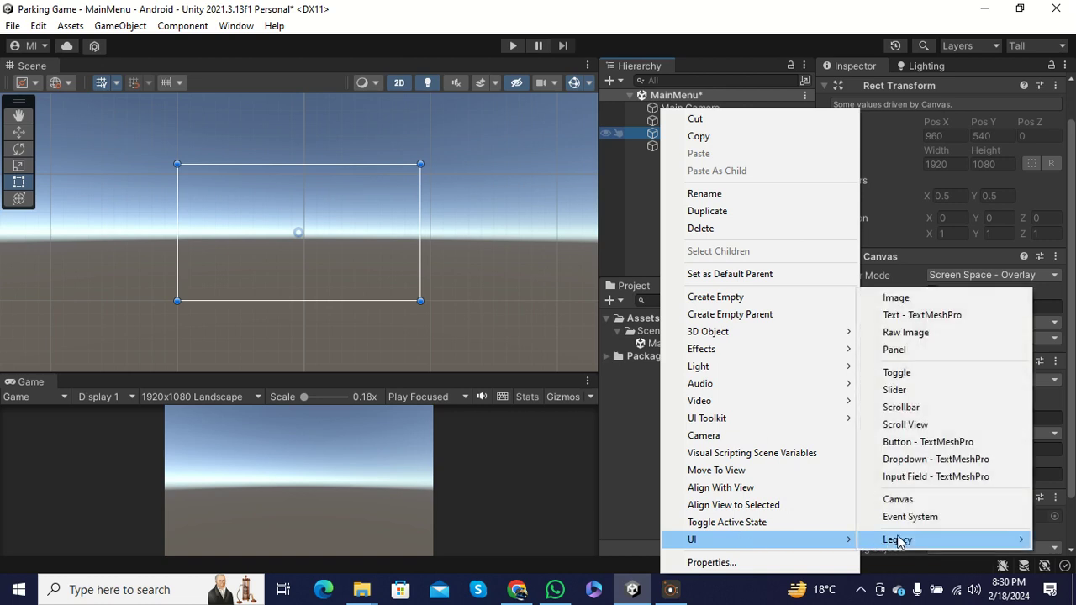
pyautogui.click(906, 298)
pyautogui.scroll(-1, 302, 242)
pyautogui.scroll(3, 307, 228)
pyautogui.scroll(2, 308, 201)
pyautogui.scroll(-4, 308, 219)
pyautogui.scroll(2, 306, 232)
pyautogui.scroll(3, 306, 232)
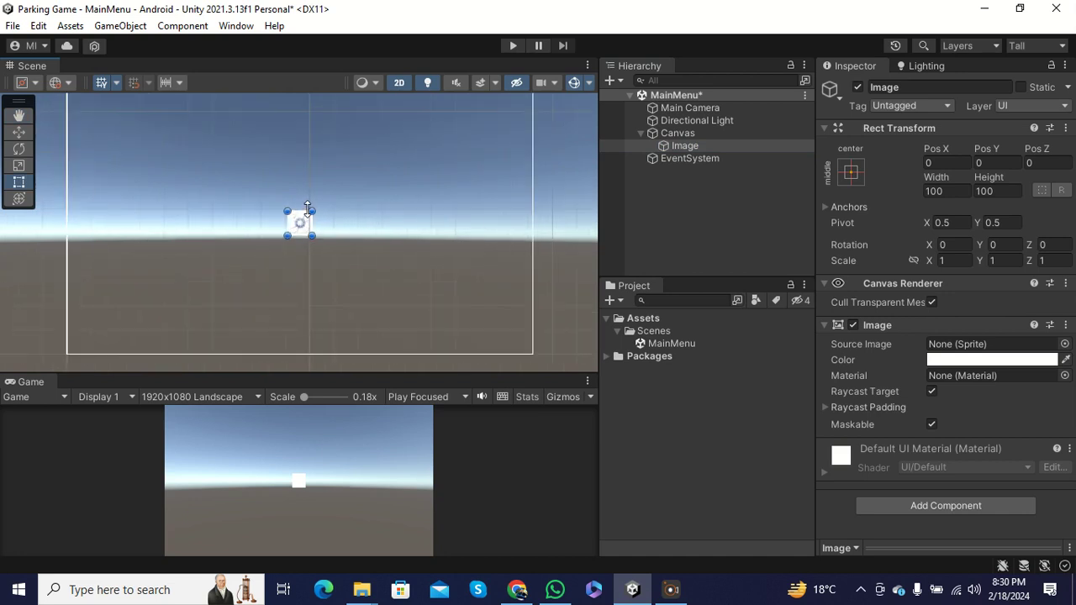
pyautogui.scroll(-1, 307, 209)
pyautogui.moveTo(308, 209); pyautogui.dragTo(300, 258, button='middle')
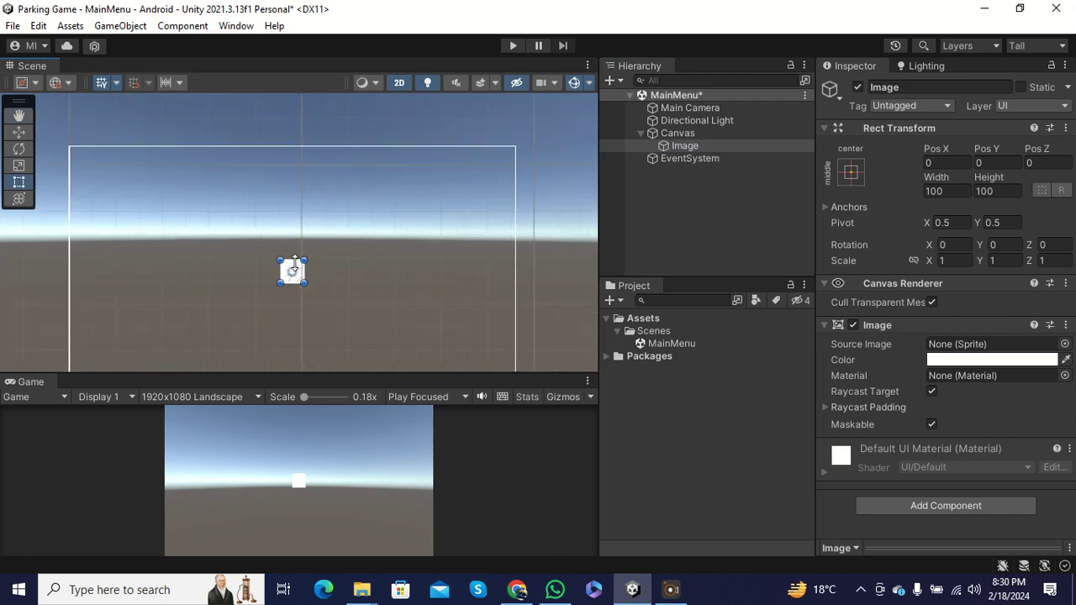
pyautogui.click(675, 146)
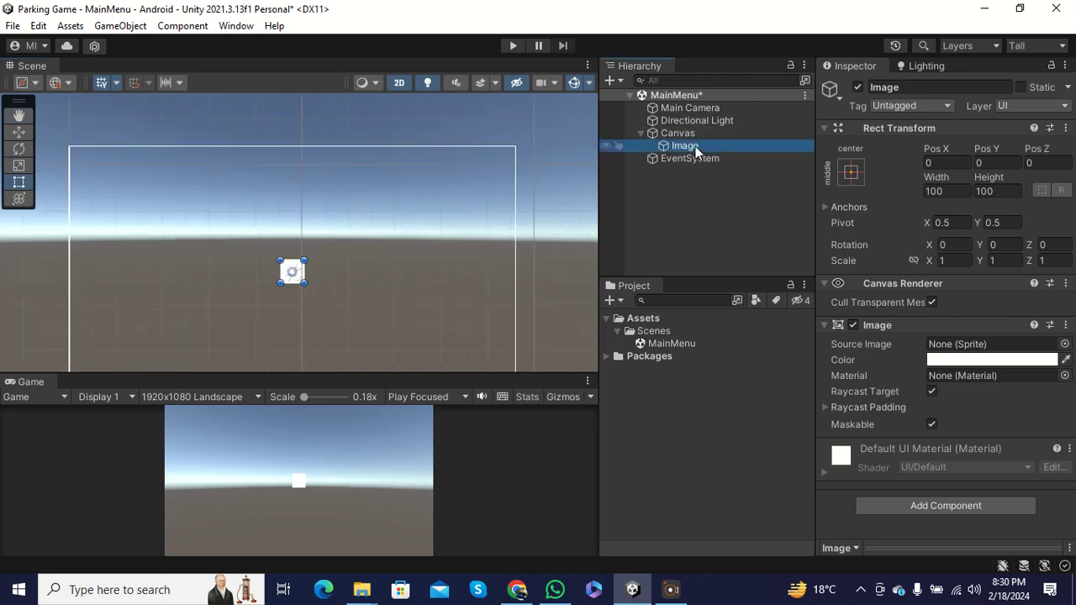
# Try out the Move and Rotate tools on the image, undoing each change.
pyautogui.click(15, 115)
pyautogui.moveTo(227, 267); pyautogui.dragTo(260, 260)
pyautogui.moveTo(281, 207)
pyautogui.mouseDown()
pyautogui.moveTo(281, 221)
pyautogui.moveTo(280, 209)
pyautogui.mouseUp()
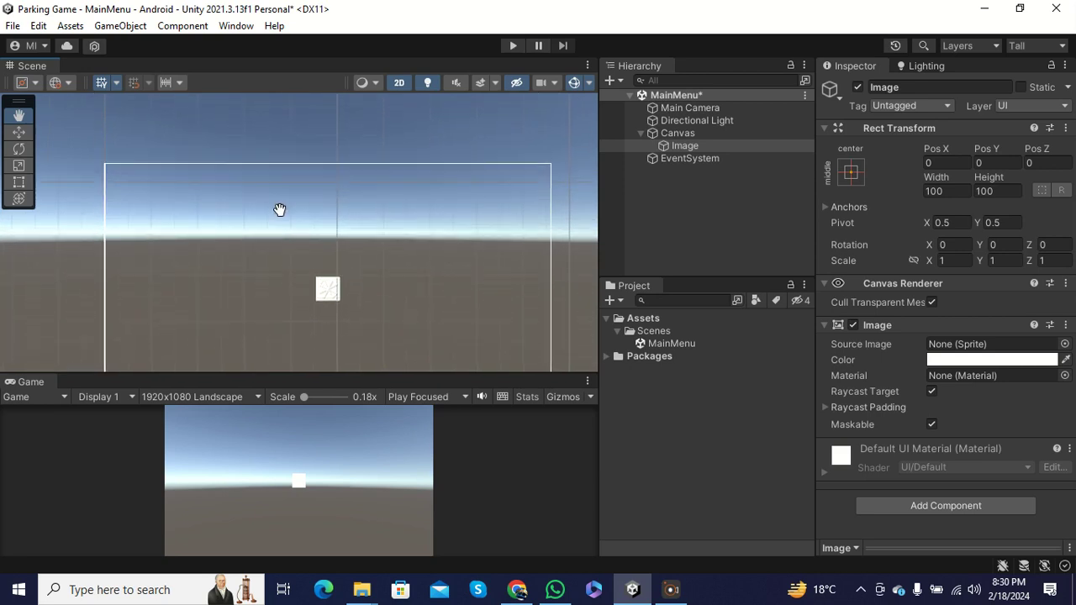
pyautogui.click(18, 132)
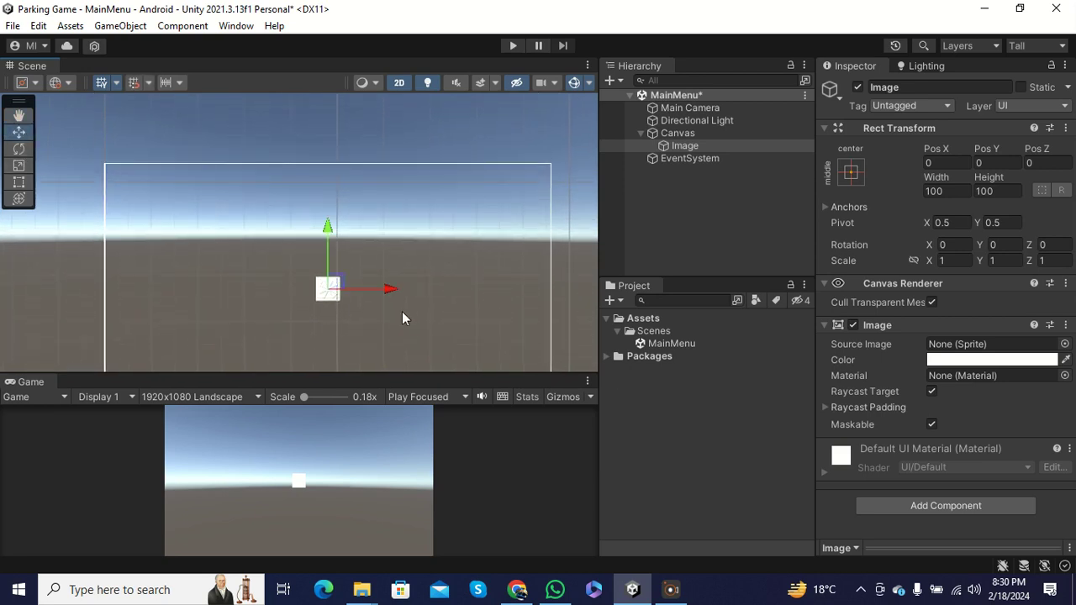
pyautogui.moveTo(388, 289); pyautogui.dragTo(374, 306)
pyautogui.hotkey('ctrl', 'z')
pyautogui.click(19, 149)
pyautogui.moveTo(359, 245); pyautogui.dragTo(552, 374)
pyautogui.hotkey('ctrl', 'z')
# Try scaling the image uniformly to about 1.32 with the Scale tool, and undo the change.
pyautogui.click(18, 165)
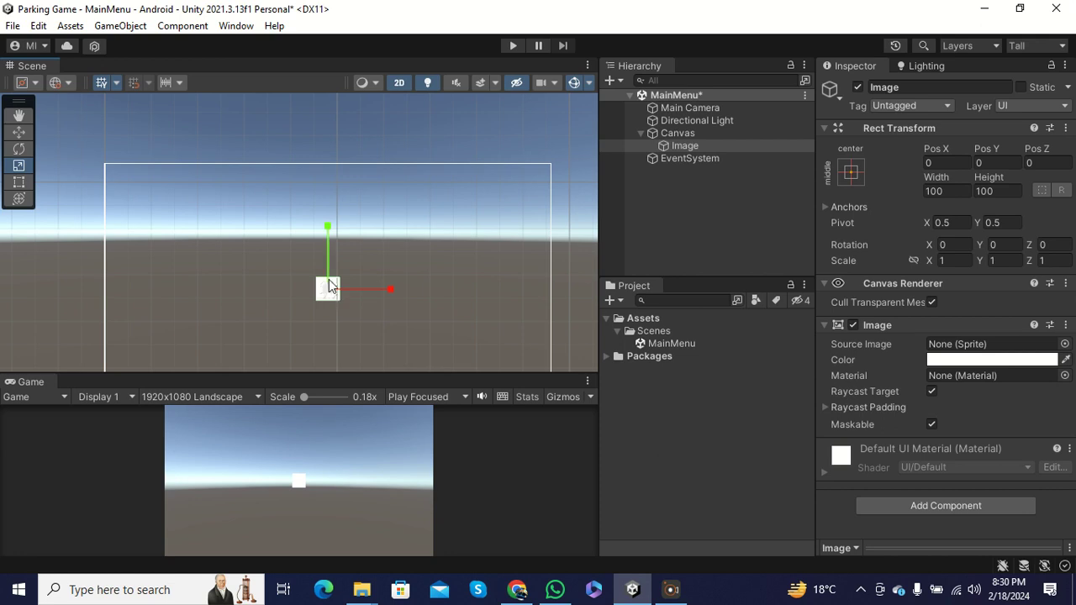
pyautogui.click(940, 261)
pyautogui.moveTo(329, 295); pyautogui.dragTo(337, 276)
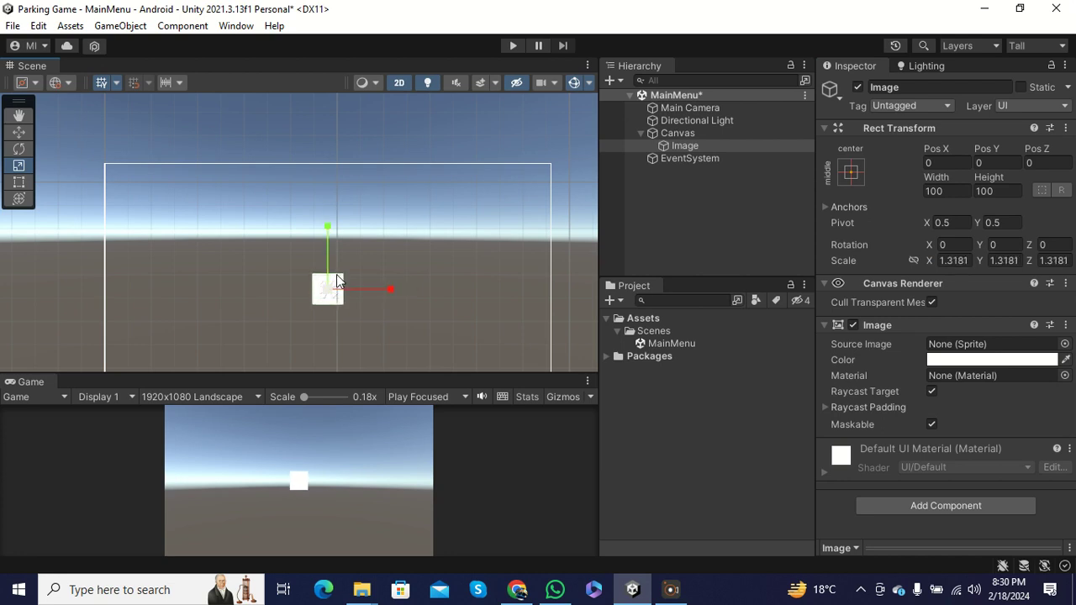
pyautogui.hotkey('ctrl', 'z')
pyautogui.click(962, 261)
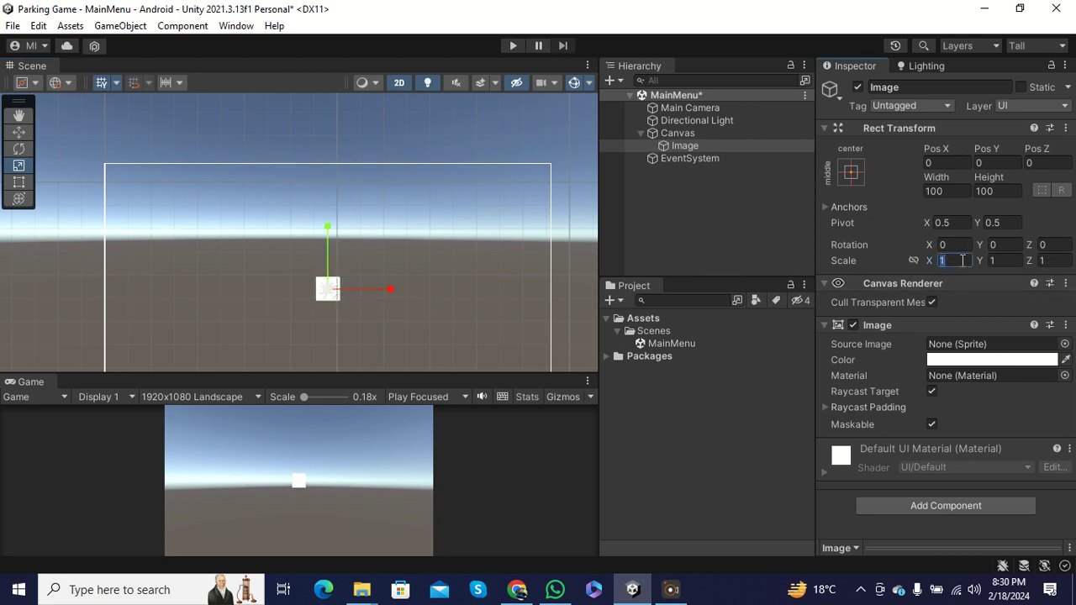
# Try stretching the image upward to a height of about 195 with the Rect tool, and undo the change.
pyautogui.scroll(-3, 153, 227)
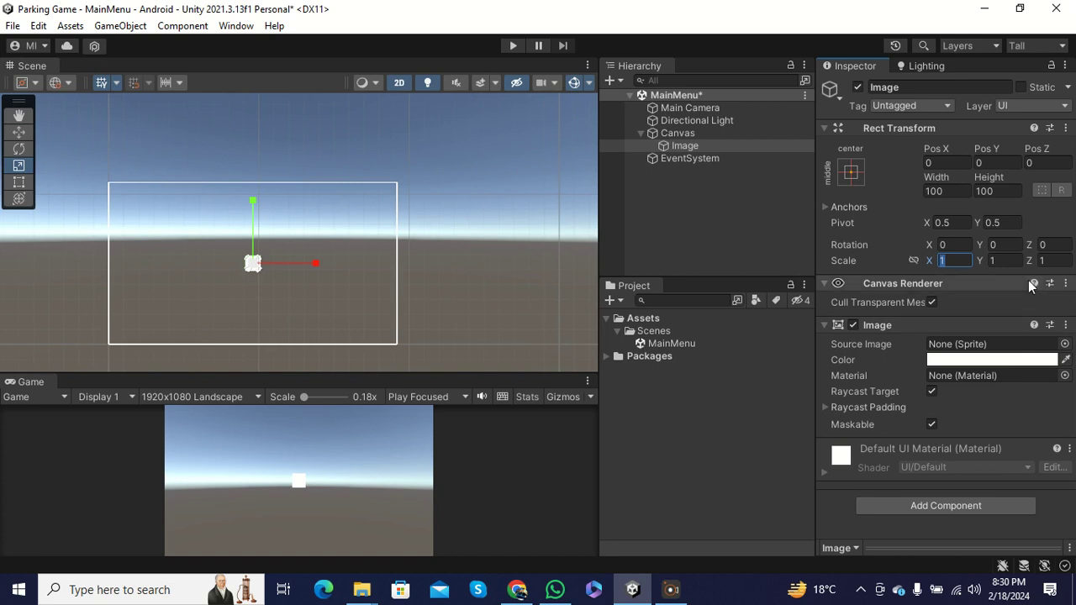
pyautogui.press('t')
pyautogui.scroll(5, 193, 257)
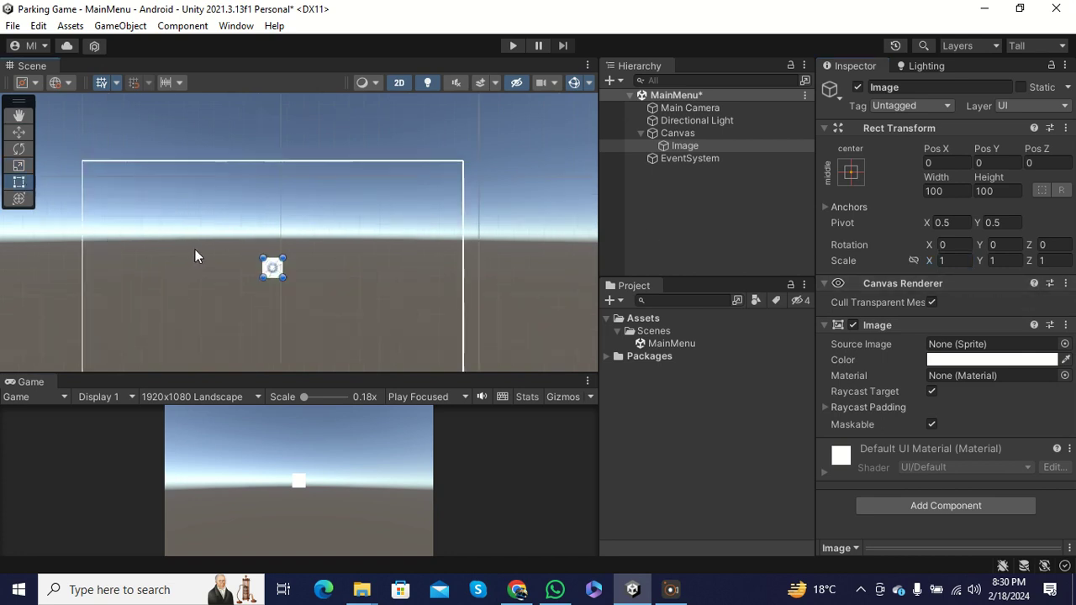
pyautogui.moveTo(282, 257); pyautogui.dragTo(300, 222)
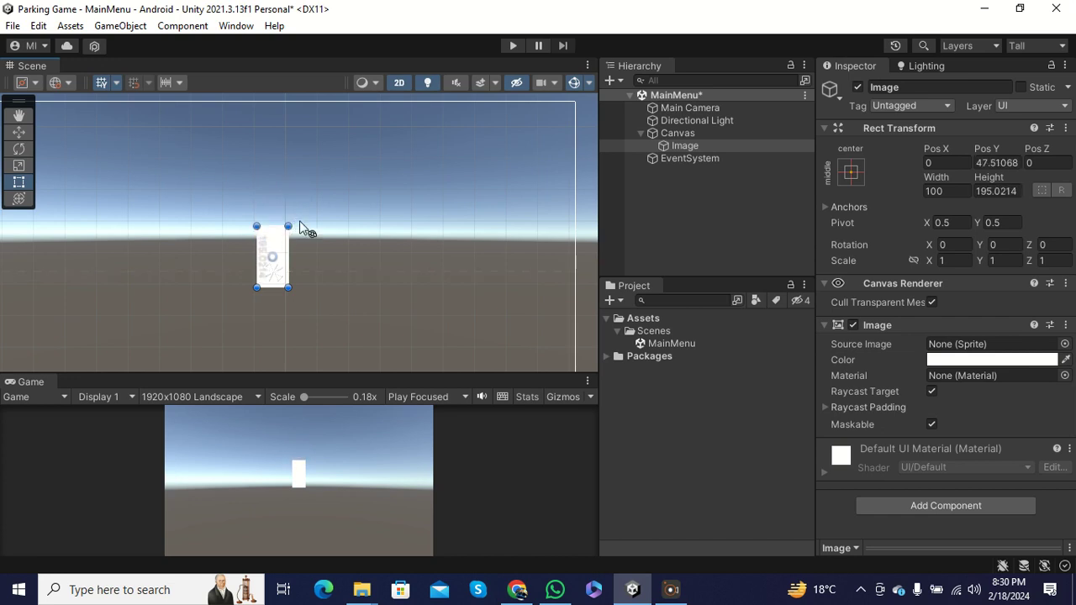
pyautogui.hotkey('ctrl', 'z')
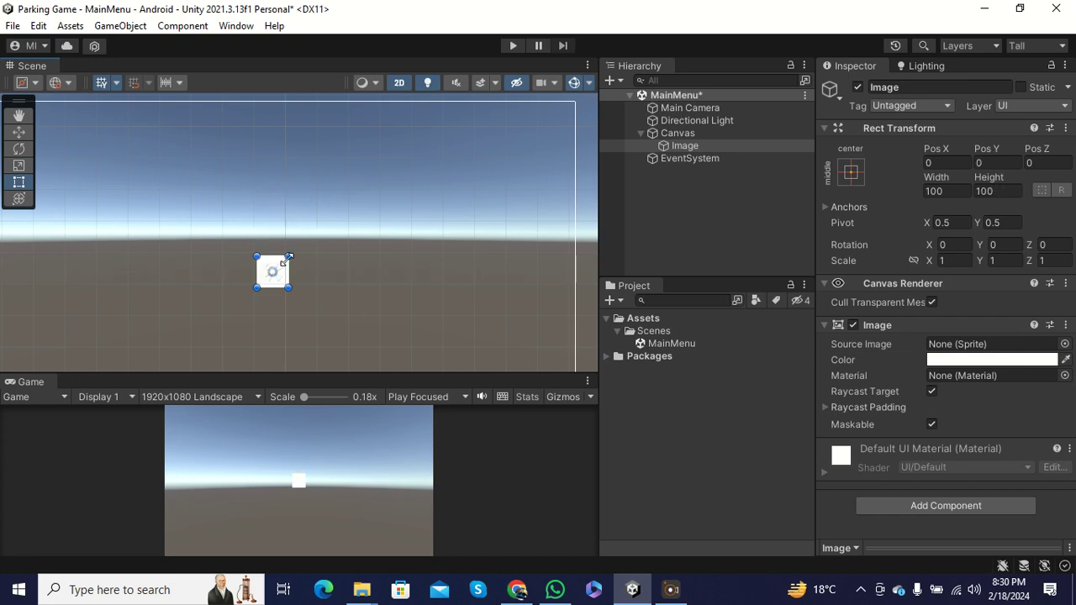
# Stretch the image with the Rect tool until it fills the whole canvas, 1920 wide and 1080 high.
pyautogui.keyDown('shift'); pyautogui.moveTo(276, 256); pyautogui.dragTo(261, 190); pyautogui.keyUp('shift')
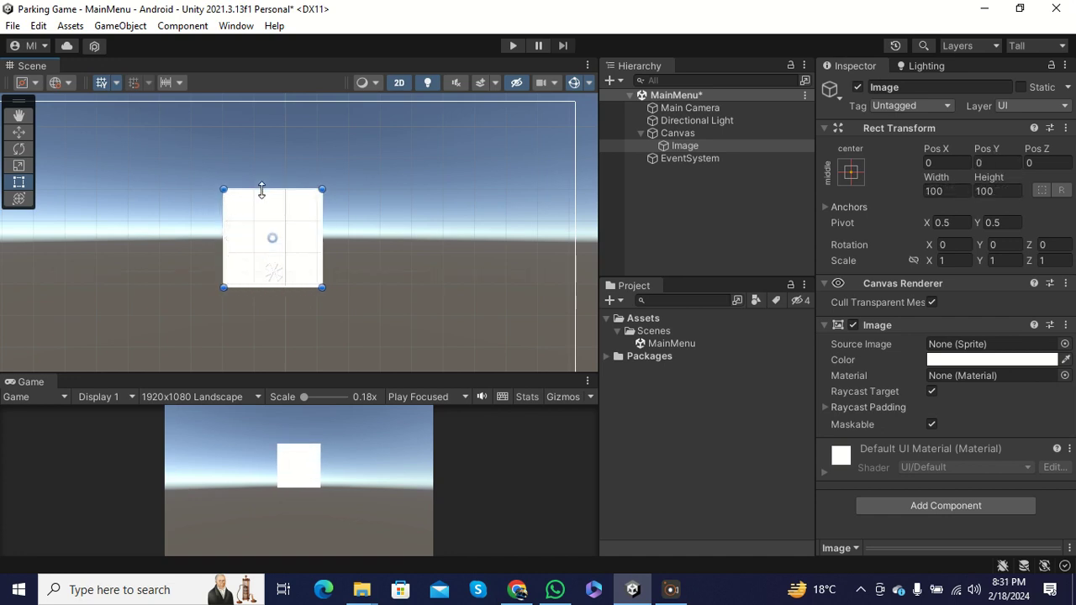
pyautogui.scroll(-8, 247, 264)
pyautogui.scroll(2, 292, 292)
pyautogui.scroll(1, 294, 286)
pyautogui.moveTo(297, 272); pyautogui.dragTo(482, 205)
pyautogui.moveTo(288, 194); pyautogui.dragTo(112, 206)
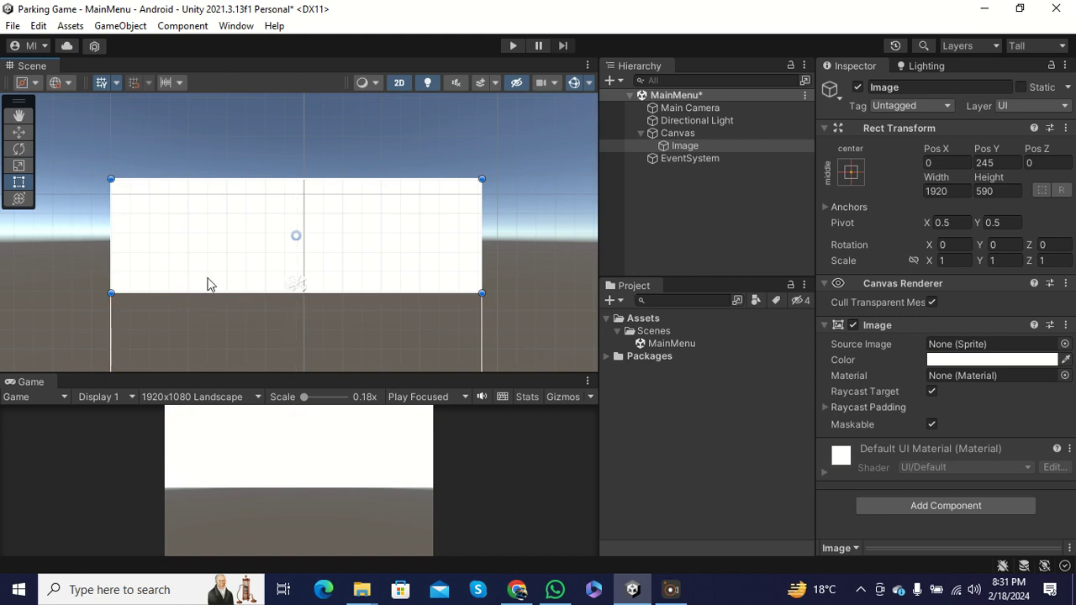
pyautogui.moveTo(203, 290); pyautogui.dragTo(210, 209, button='middle')
pyautogui.moveTo(241, 213); pyautogui.dragTo(257, 305)
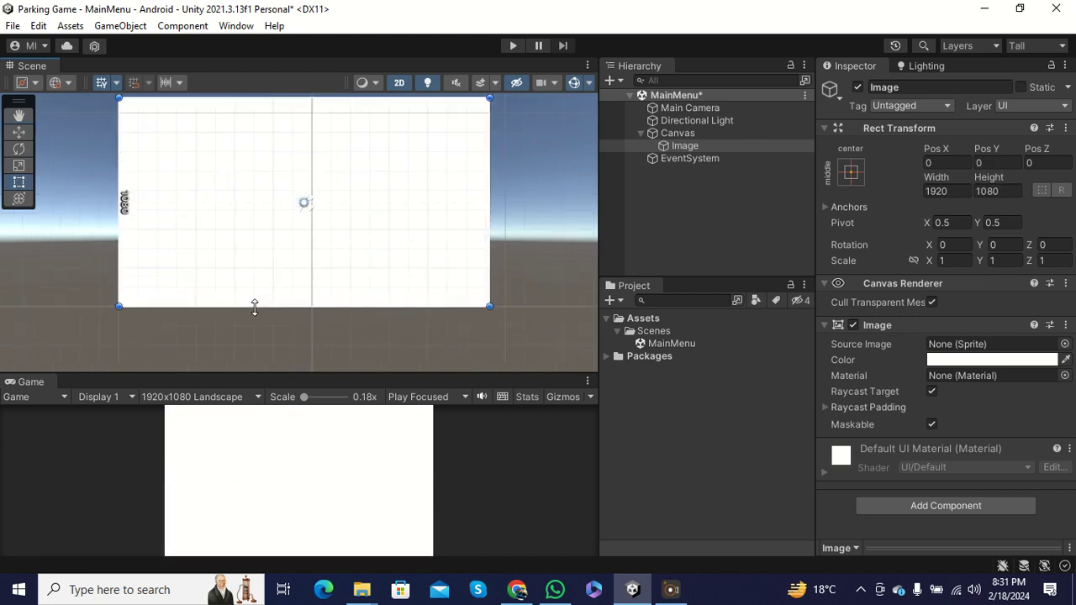
pyautogui.scroll(-2, 257, 291)
pyautogui.moveTo(253, 254); pyautogui.dragTo(240, 264, button='middle')
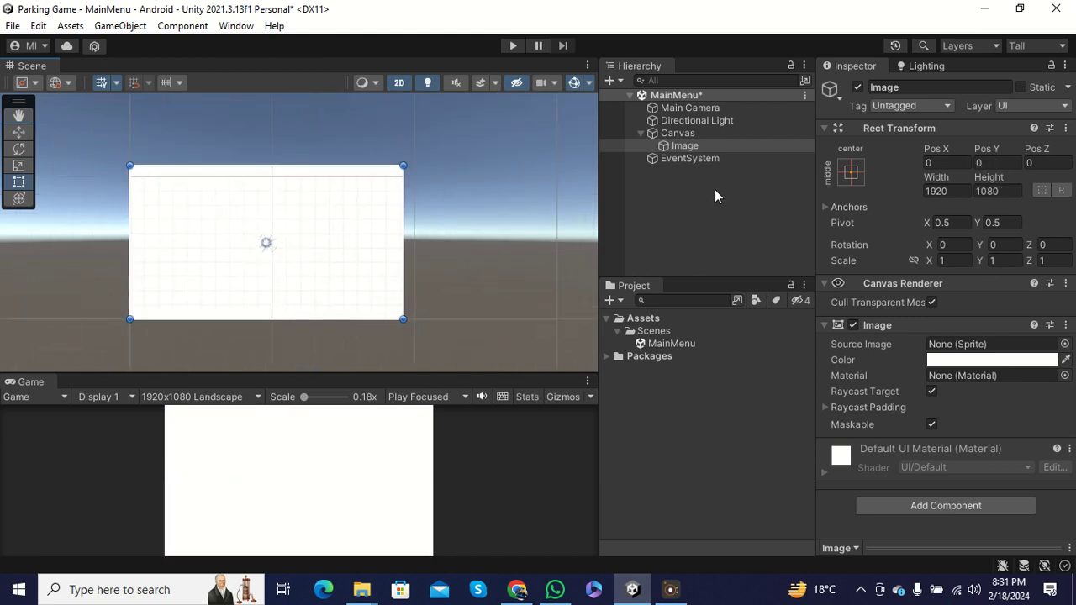
# Try lowering the image's upper edge to a height of about 764 and anchoring it to the bottom center.
pyautogui.click(689, 146)
pyautogui.click(850, 174)
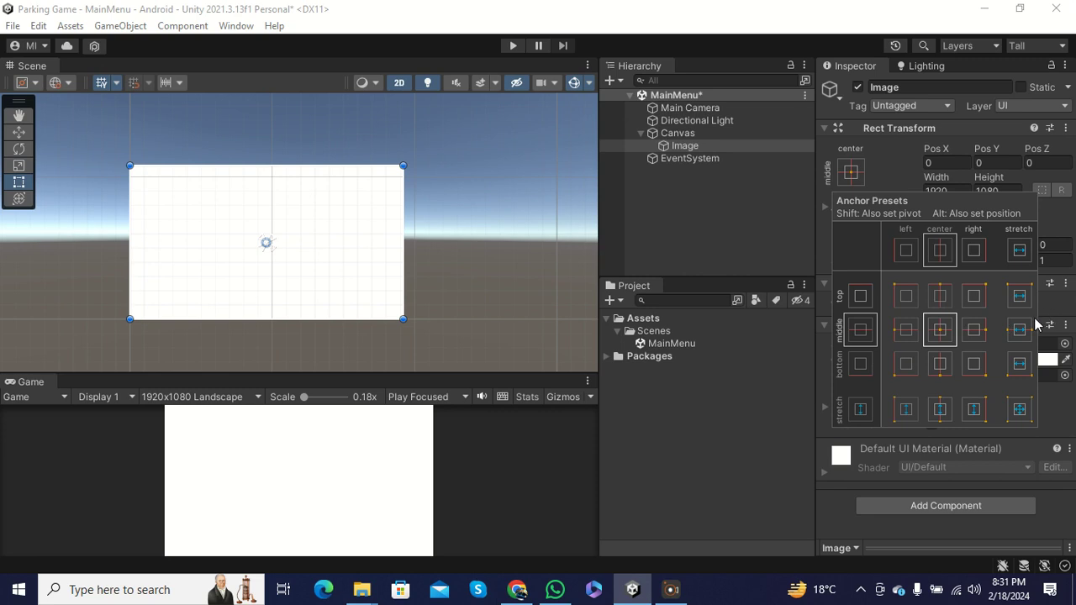
pyautogui.moveTo(277, 166); pyautogui.dragTo(282, 210)
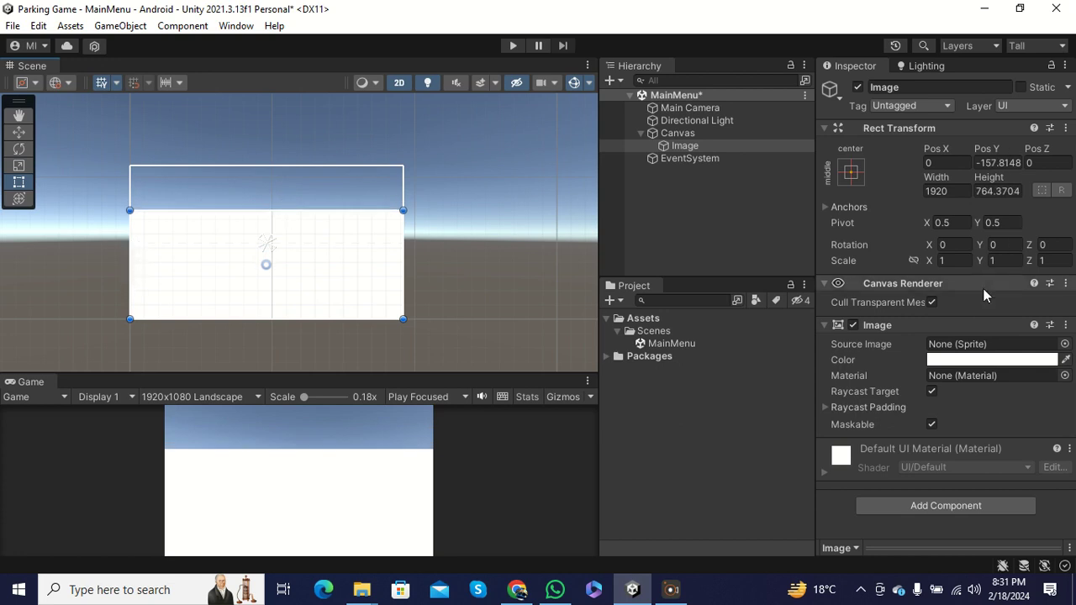
pyautogui.click(851, 171)
pyautogui.click(940, 364)
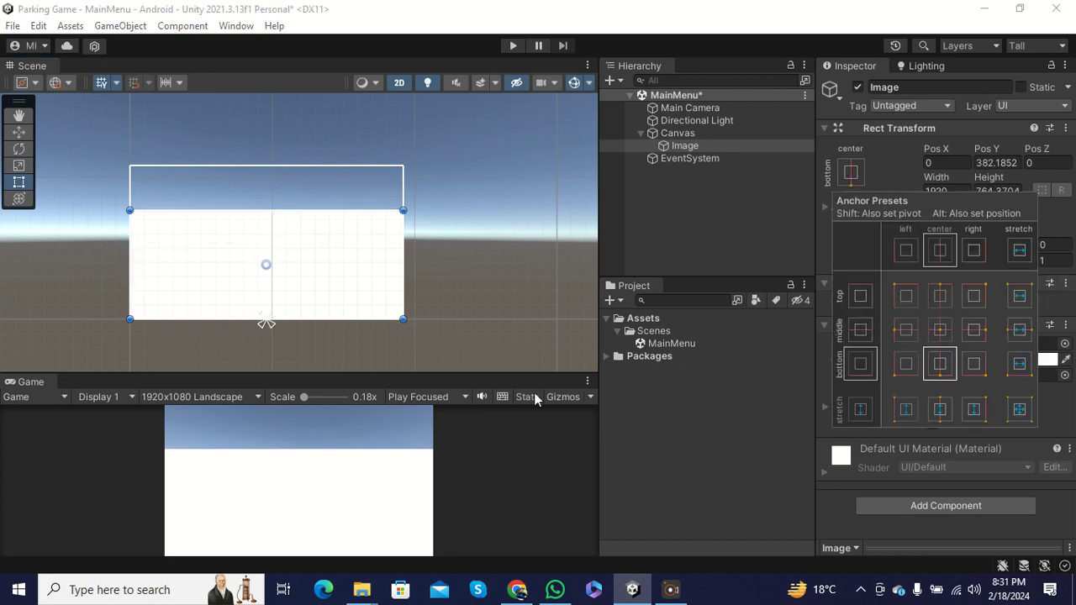
# Check the bottom-anchored image in the Game view at 800x480 Portrait and return to 1920x1080 Landscape.
pyautogui.click(215, 397)
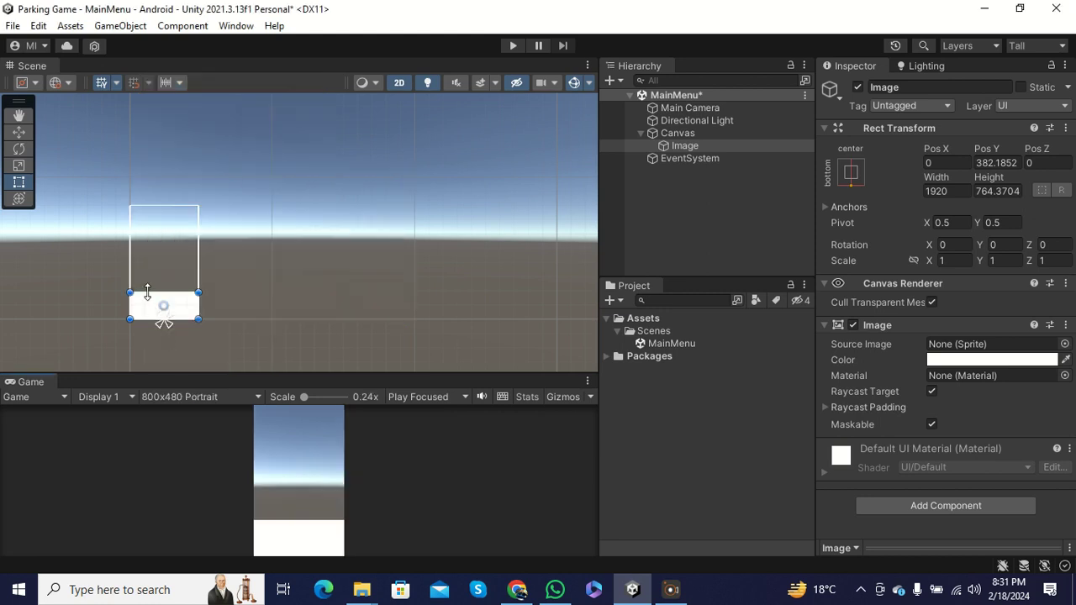
pyautogui.click(192, 396)
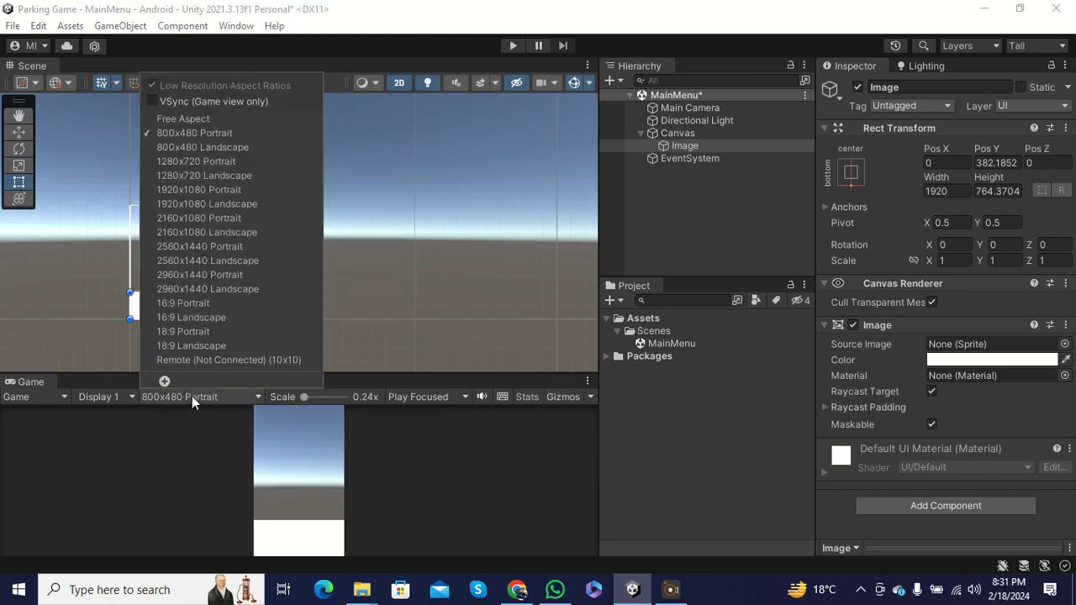
pyautogui.click(207, 205)
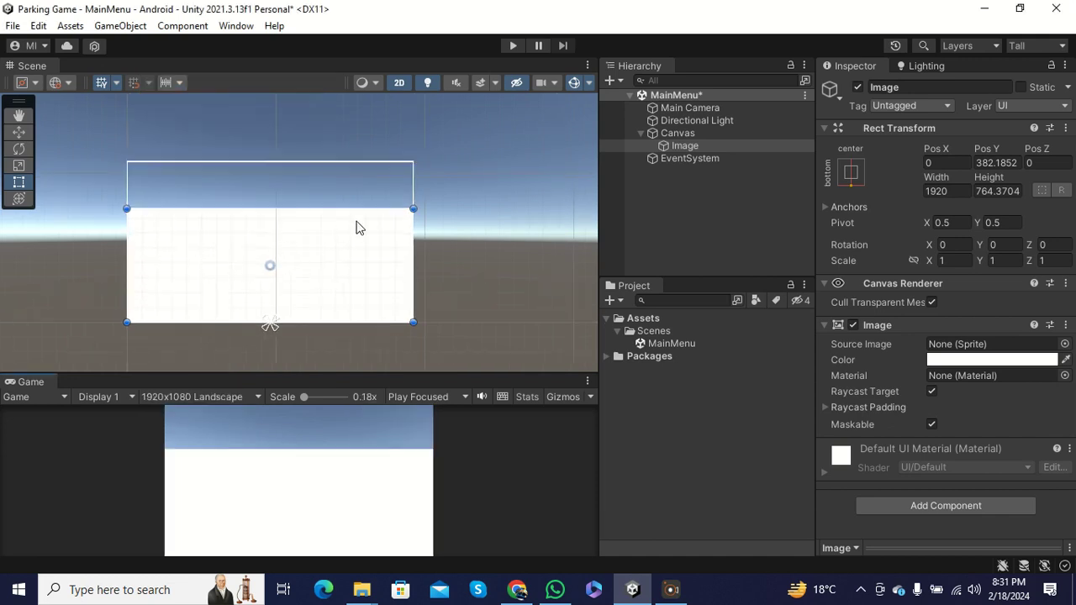
# Extend the image back to the canvas's full 1080 height and set its anchors to stretch in both directions.
pyautogui.moveTo(354, 209); pyautogui.dragTo(359, 164)
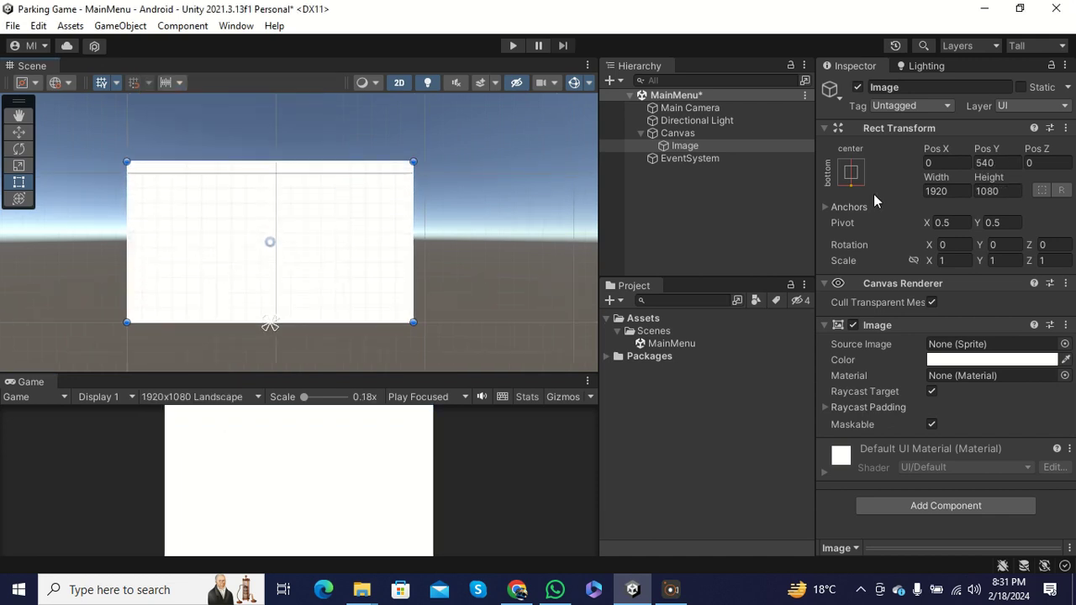
pyautogui.click(850, 172)
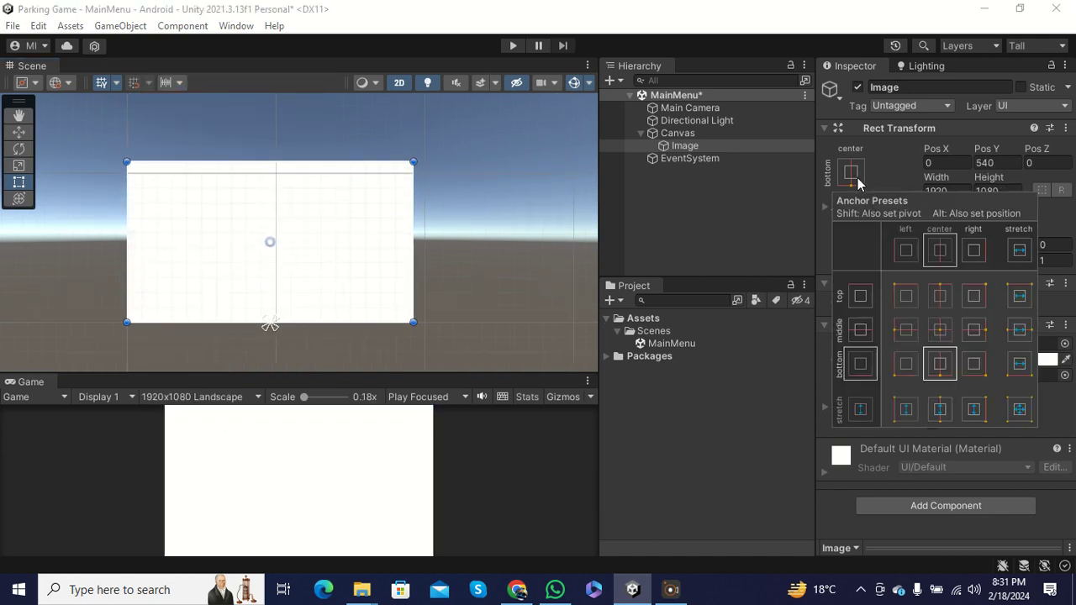
pyautogui.click(1021, 410)
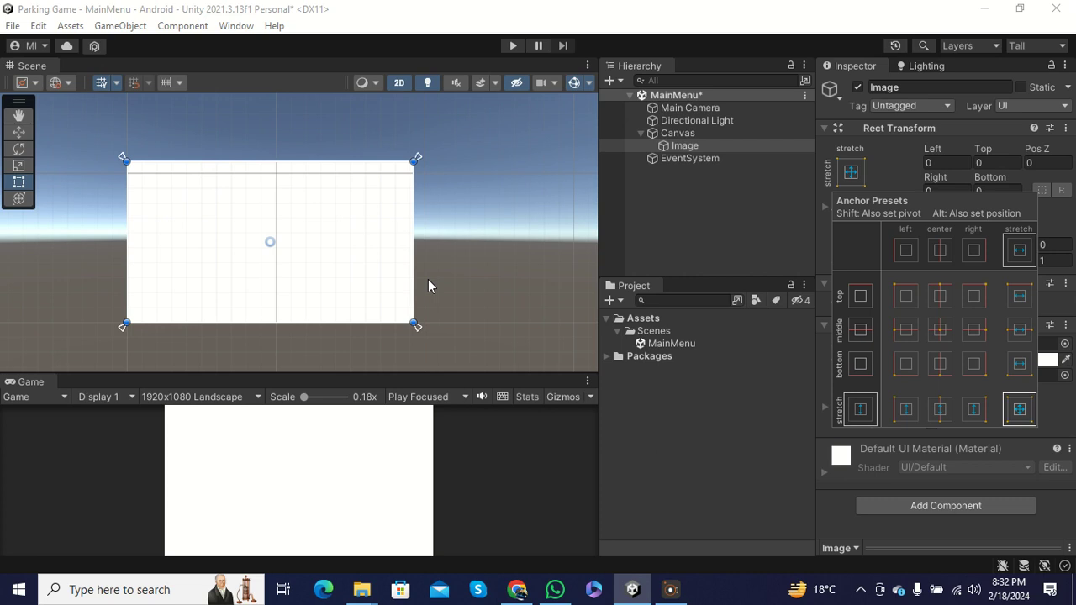
# Check the stretch-anchored image in the Game view at 800x480 Portrait and return to 1920x1080 Landscape.
pyautogui.click(231, 407)
pyautogui.click(230, 402)
pyautogui.click(214, 138)
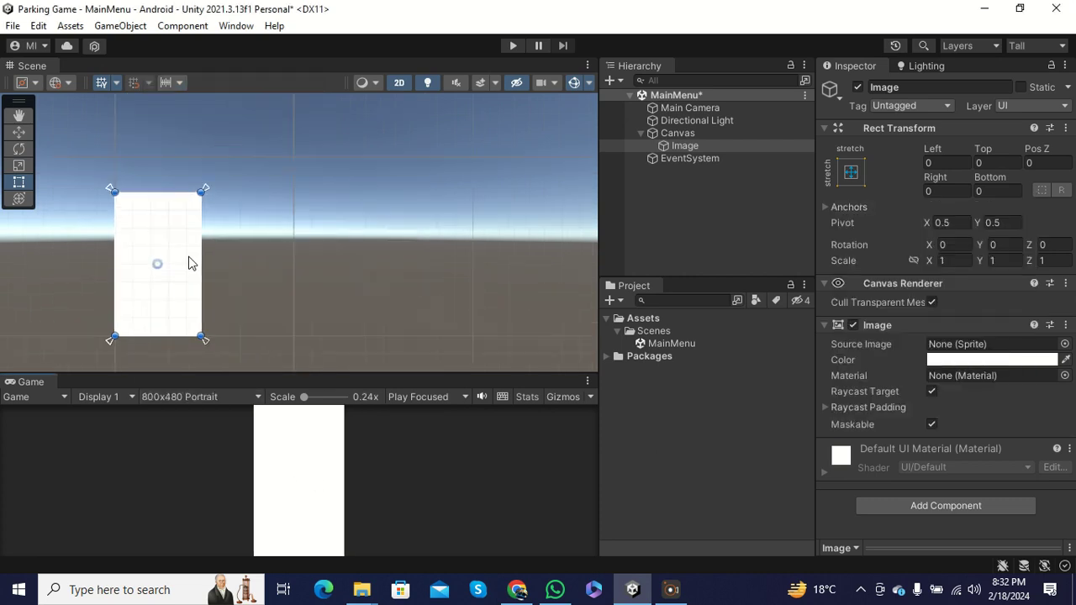
pyautogui.scroll(2, 188, 263)
pyautogui.moveTo(168, 269); pyautogui.dragTo(216, 256, button='middle')
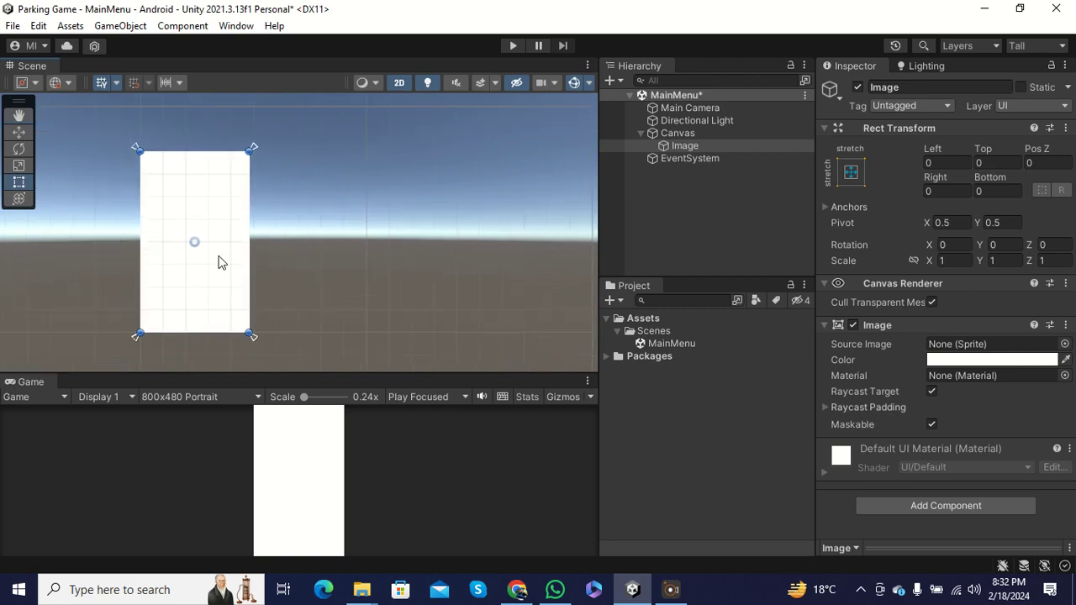
pyautogui.click(206, 407)
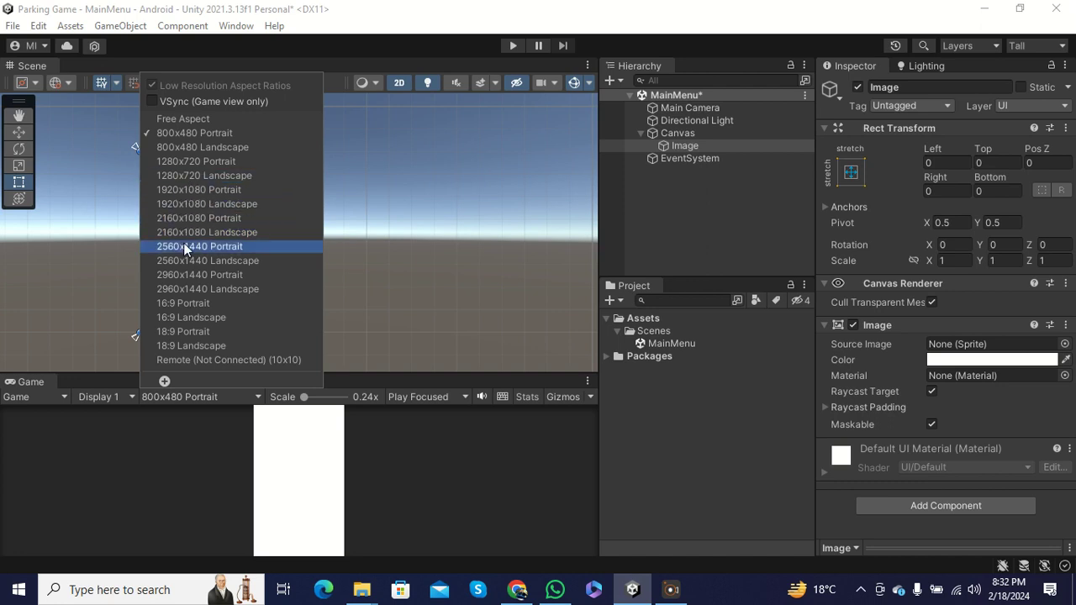
pyautogui.click(306, 456)
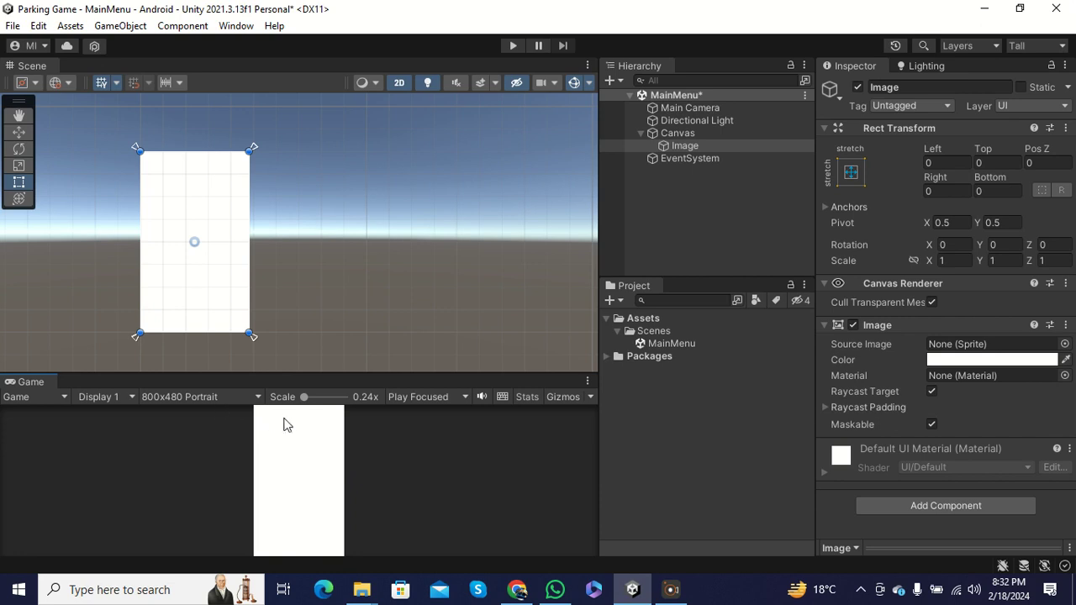
pyautogui.click(204, 396)
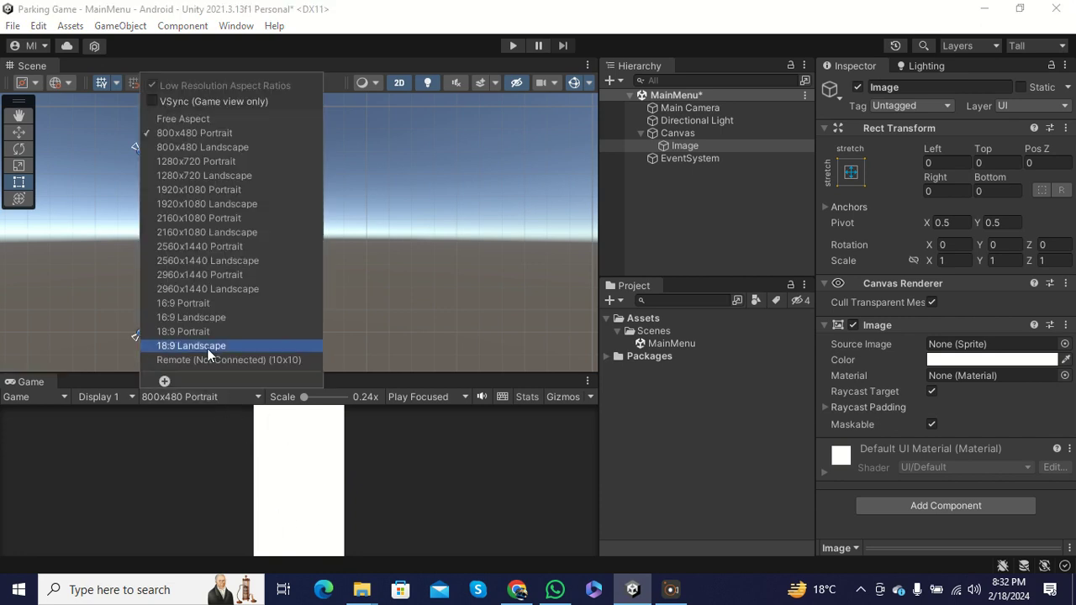
pyautogui.click(187, 203)
pyautogui.scroll(-4, 223, 237)
# Set the color of the canvas image to green, hex 7AD447.
pyautogui.click(694, 147)
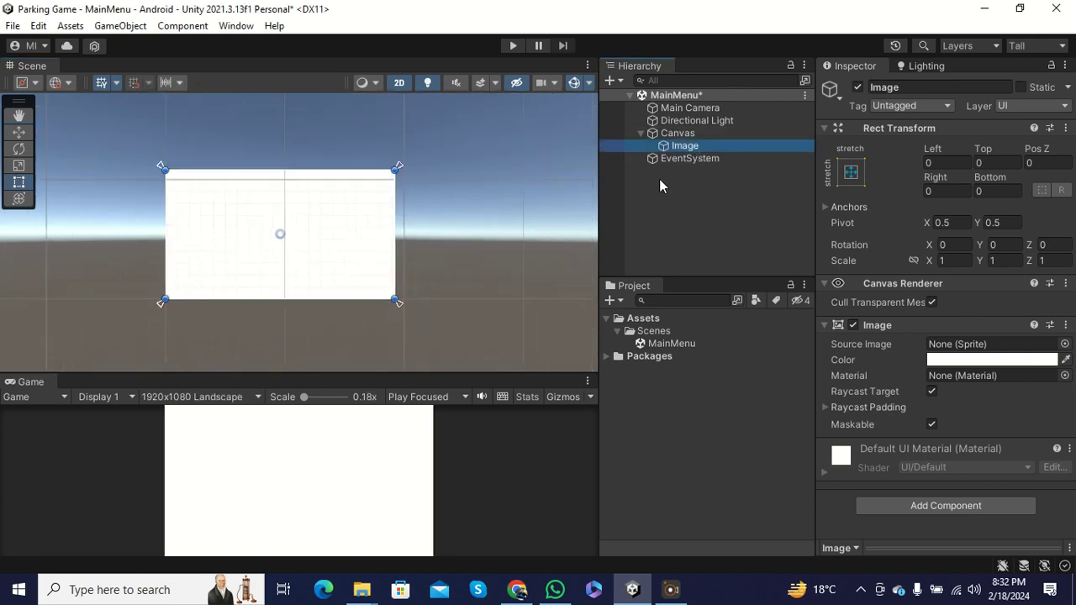
pyautogui.click(991, 360)
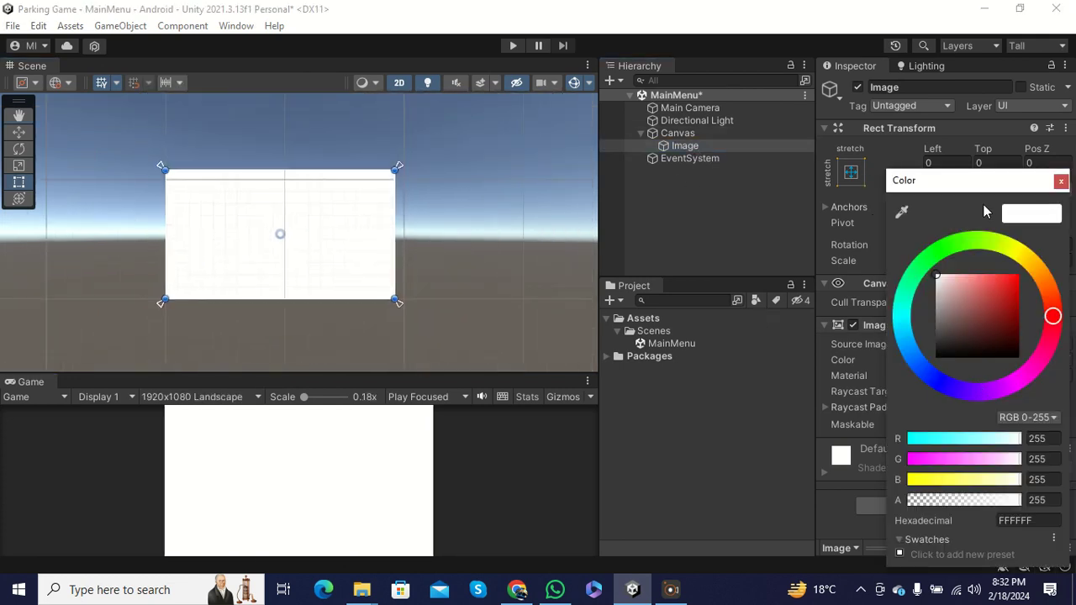
pyautogui.moveTo(943, 283); pyautogui.dragTo(990, 290)
pyautogui.click(975, 238)
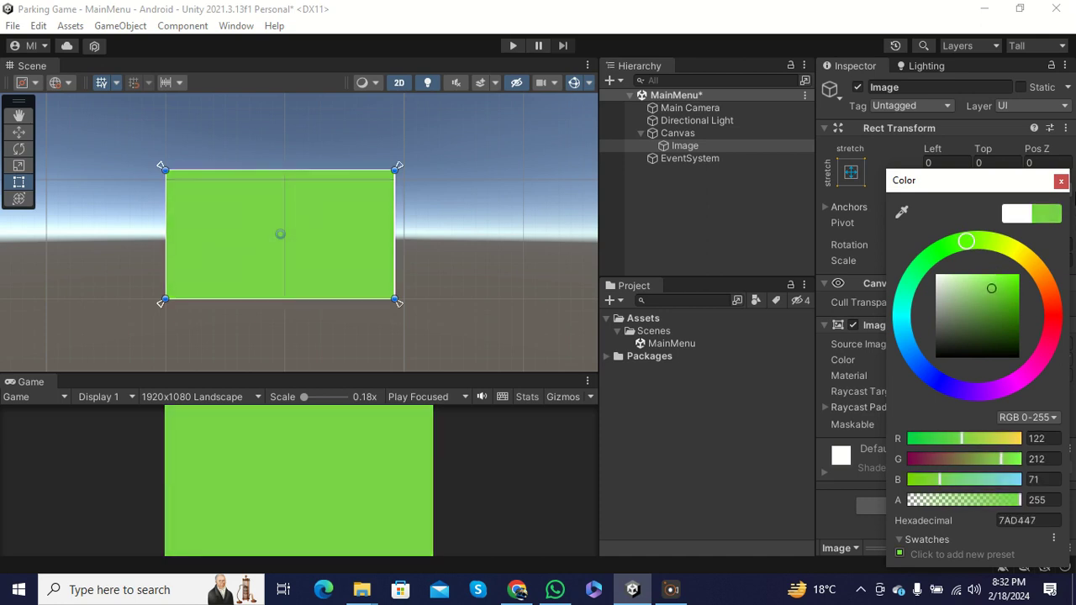
pyautogui.click(1061, 182)
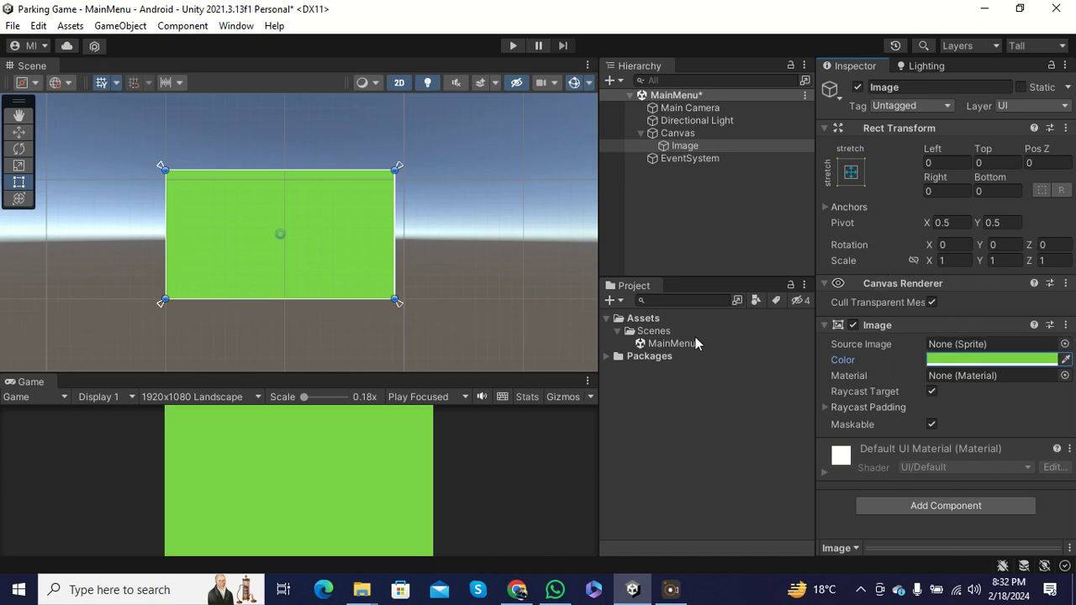
# Reselect the canvas image and change its color to a lighter green, hex 9AEC6C.
pyautogui.click(647, 319)
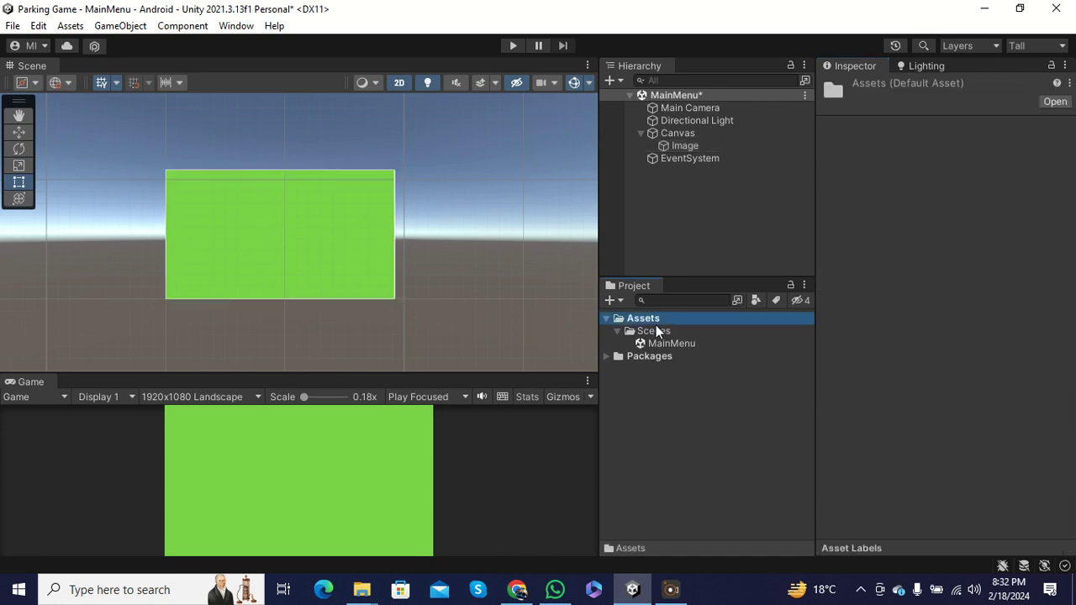
pyautogui.click(690, 146)
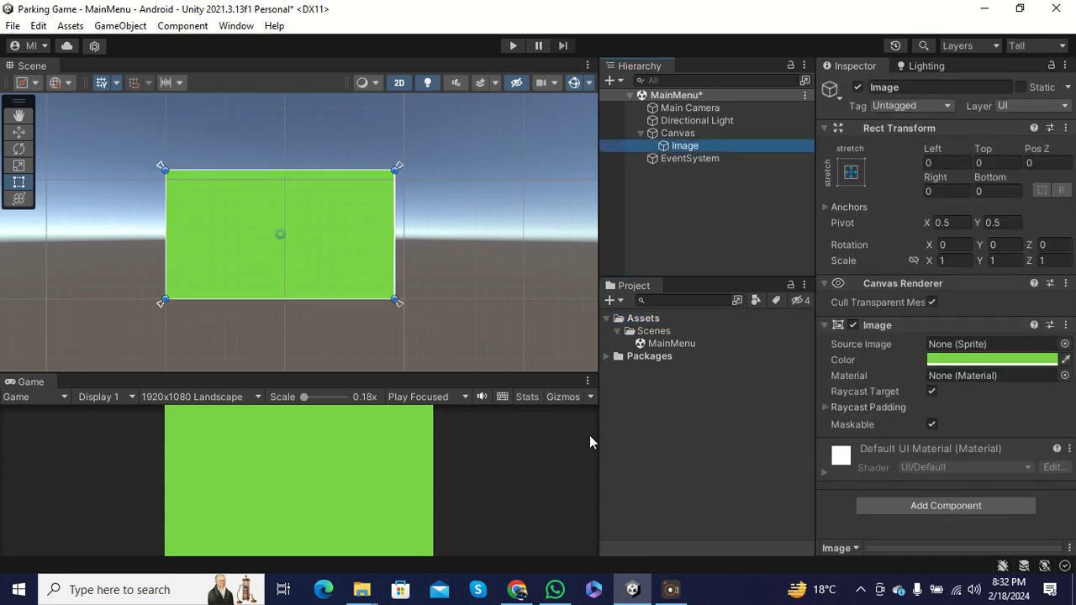
pyautogui.scroll(2, 325, 288)
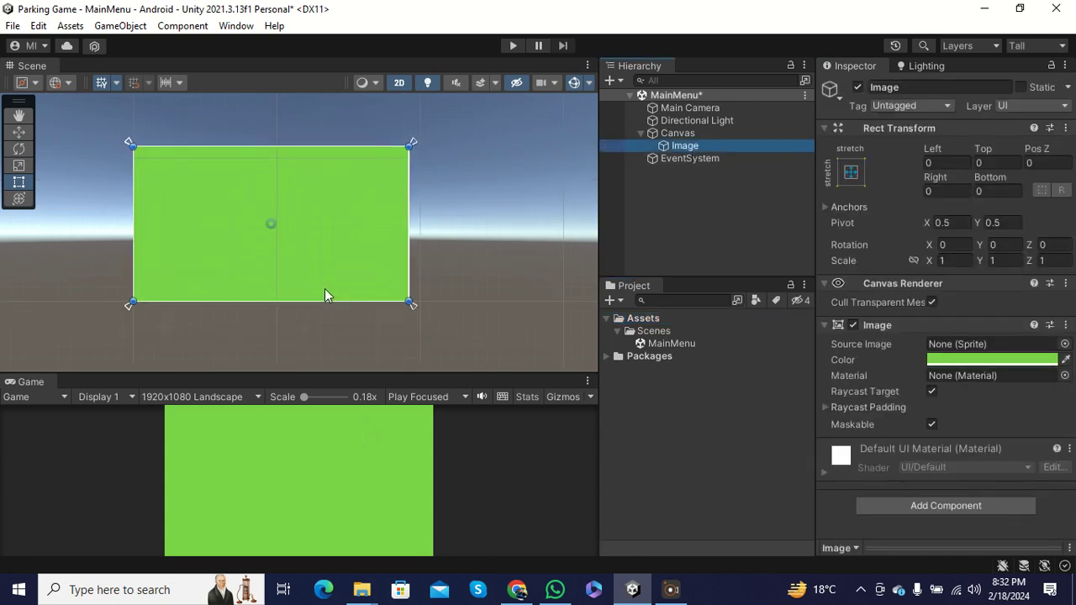
pyautogui.click(988, 360)
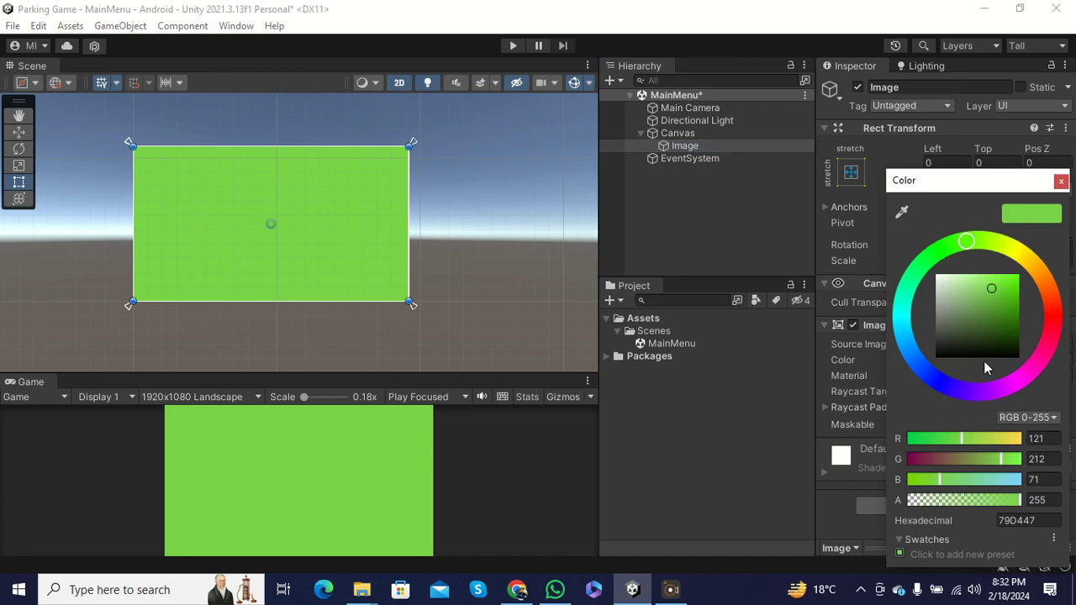
pyautogui.moveTo(960, 294); pyautogui.dragTo(902, 246)
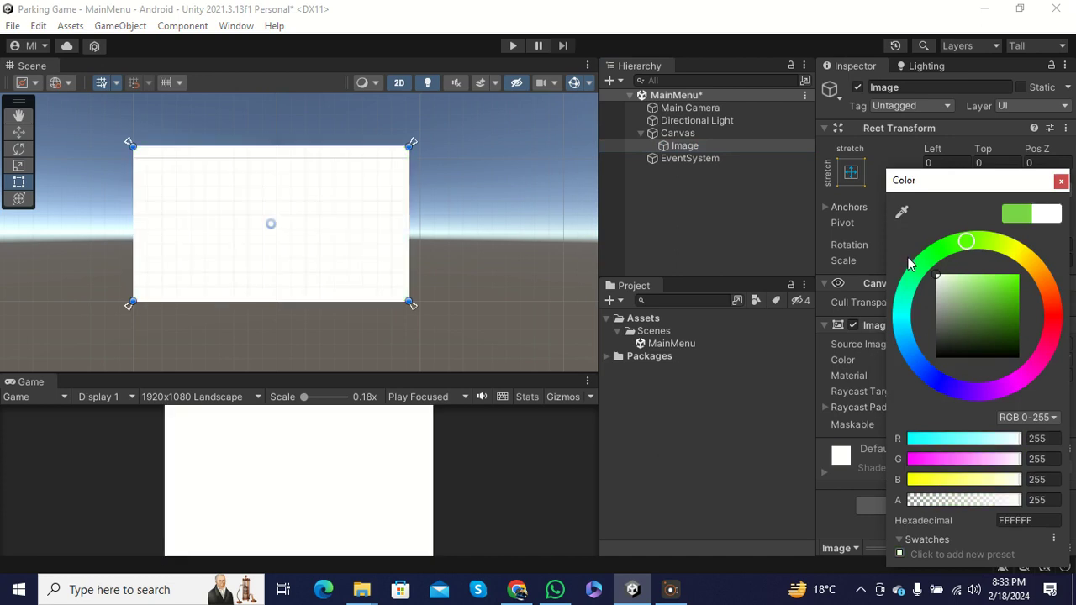
pyautogui.moveTo(958, 301); pyautogui.dragTo(981, 281)
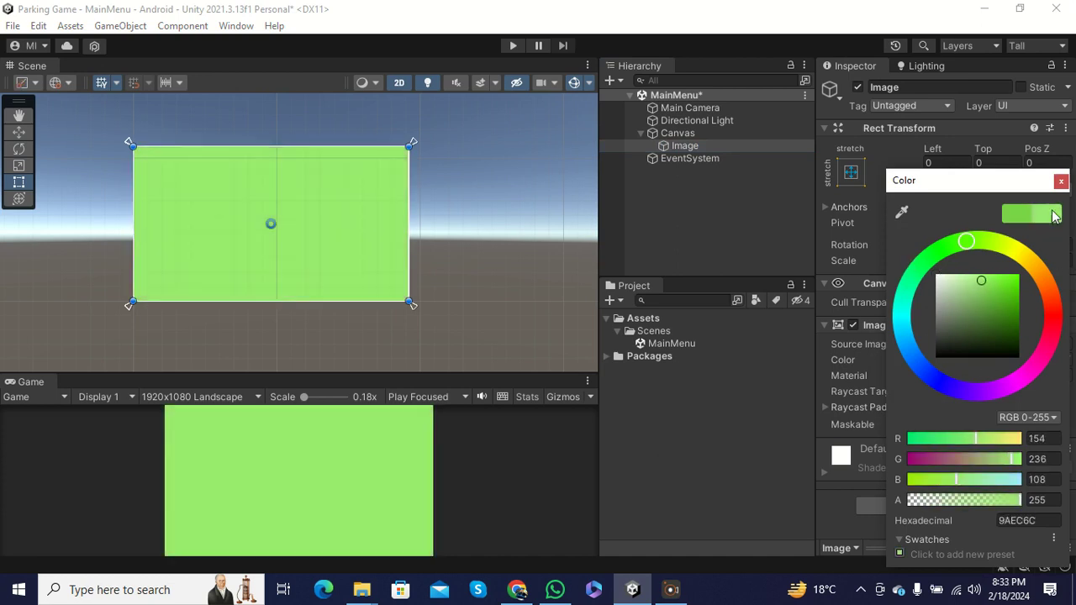
pyautogui.click(1061, 181)
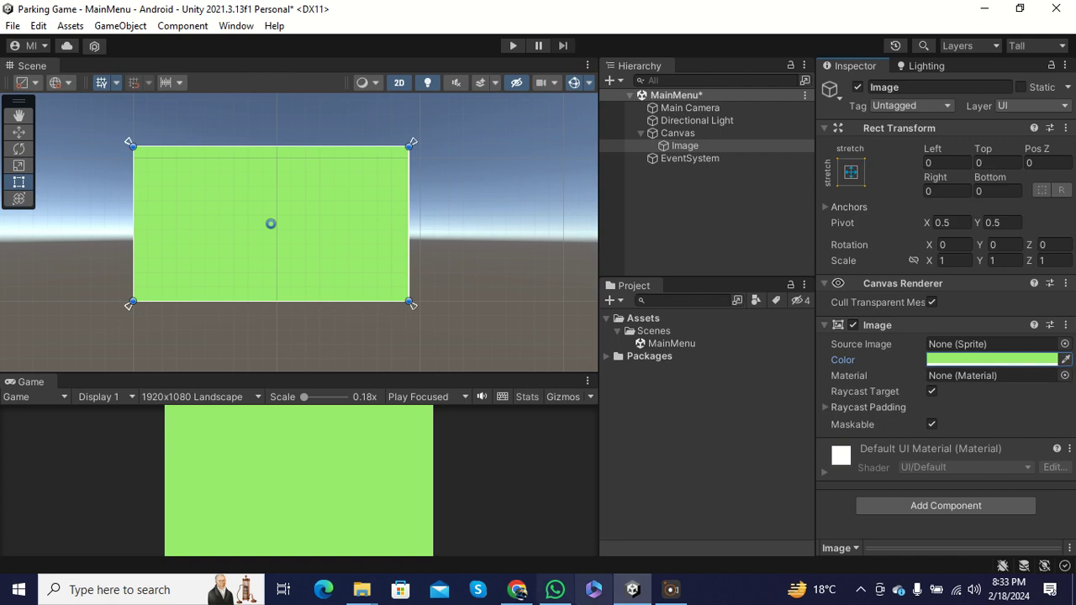
# Switch to Chrome and search Google in a new tab for "car parking game background image".
pyautogui.click(533, 592)
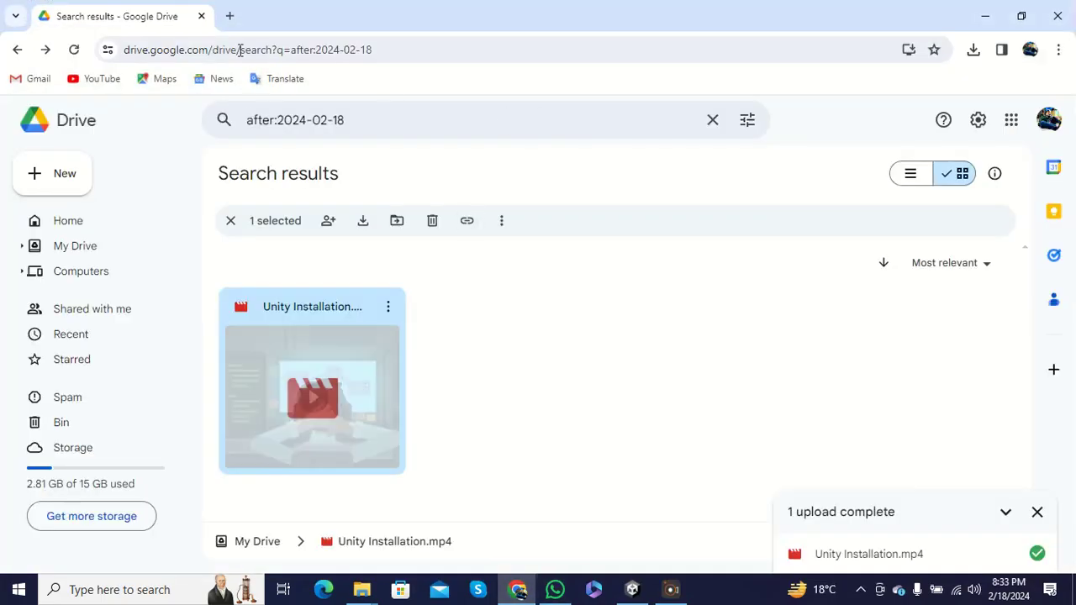
pyautogui.click(231, 16)
pyautogui.click(221, 53)
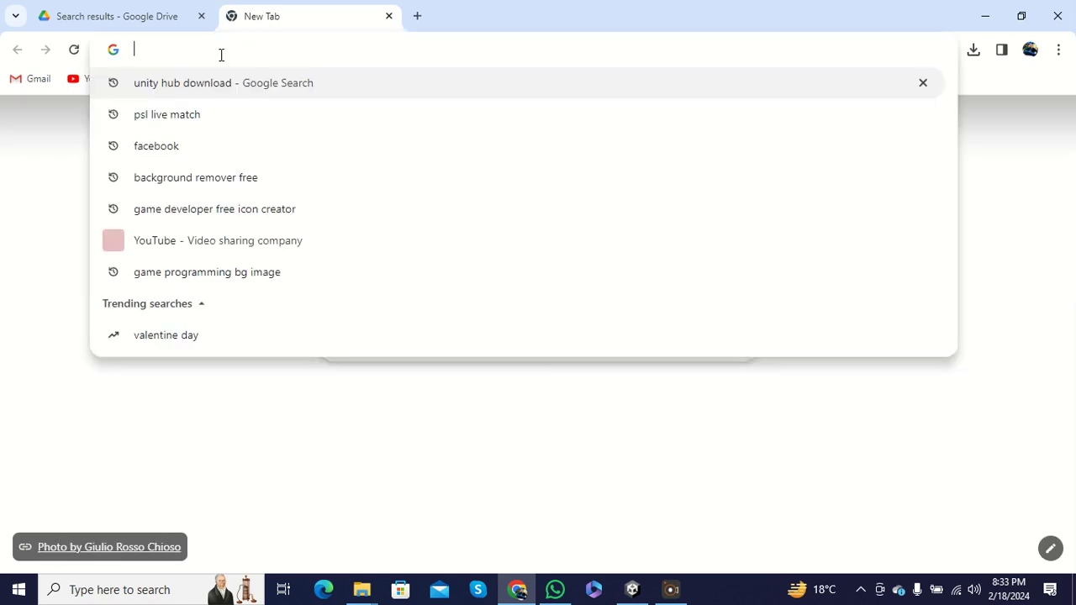
pyautogui.write('car p')
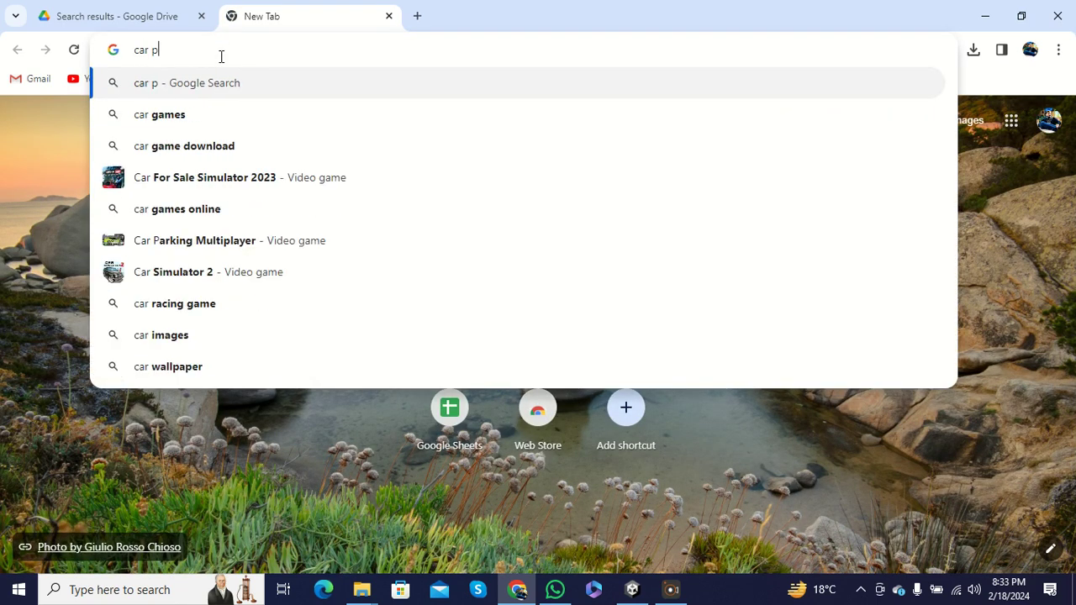
pyautogui.write('arking game Bacj')
pyautogui.press('Down')
pyautogui.write('imag')
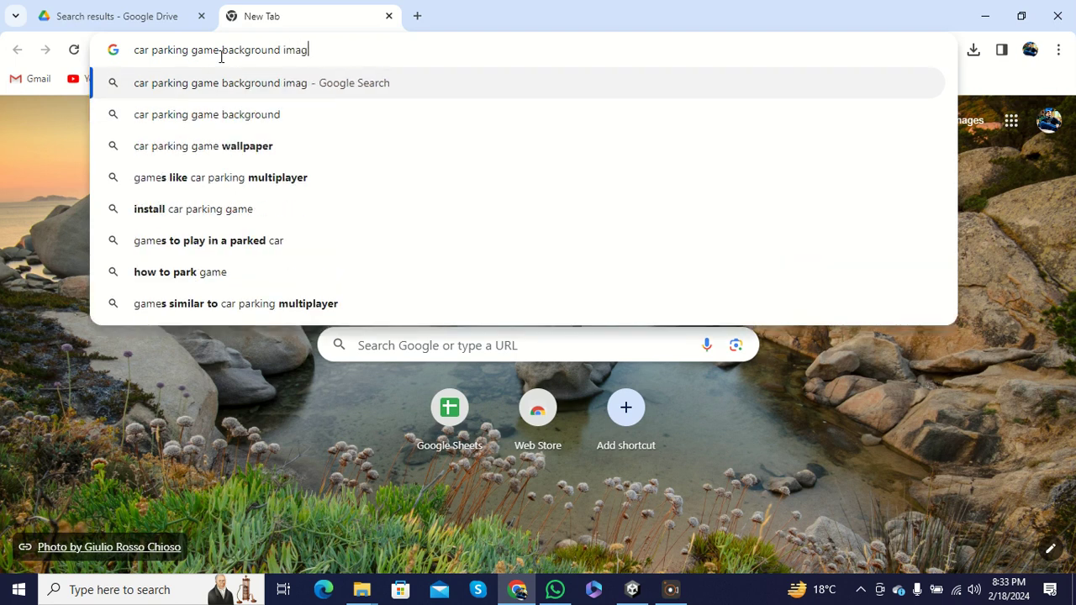
pyautogui.write('e')
pyautogui.press('Return')
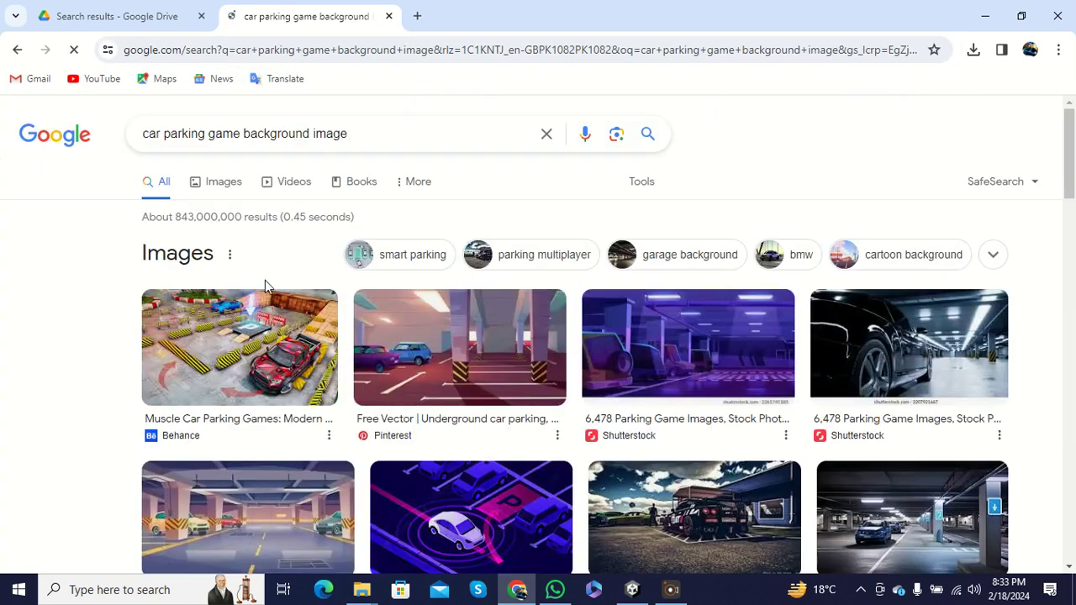
# Save the Muscle Car Parking Games image from the search results to Downloads as "parking BG" in JPEG format.
pyautogui.scroll(-2, 372, 341)
pyautogui.scroll(1, 380, 353)
pyautogui.rightClick(272, 281)
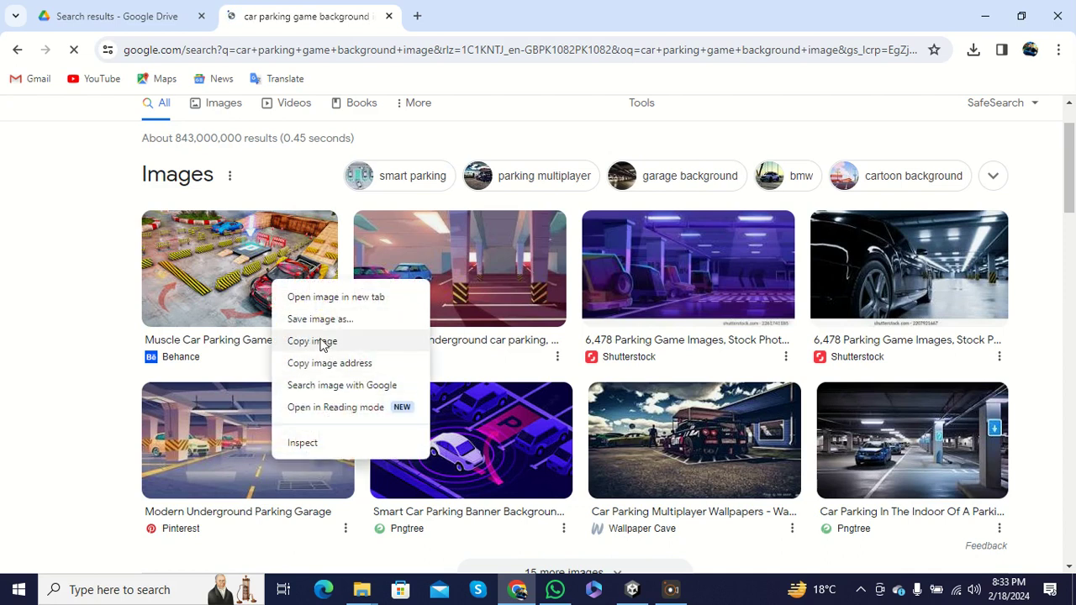
pyautogui.click(326, 326)
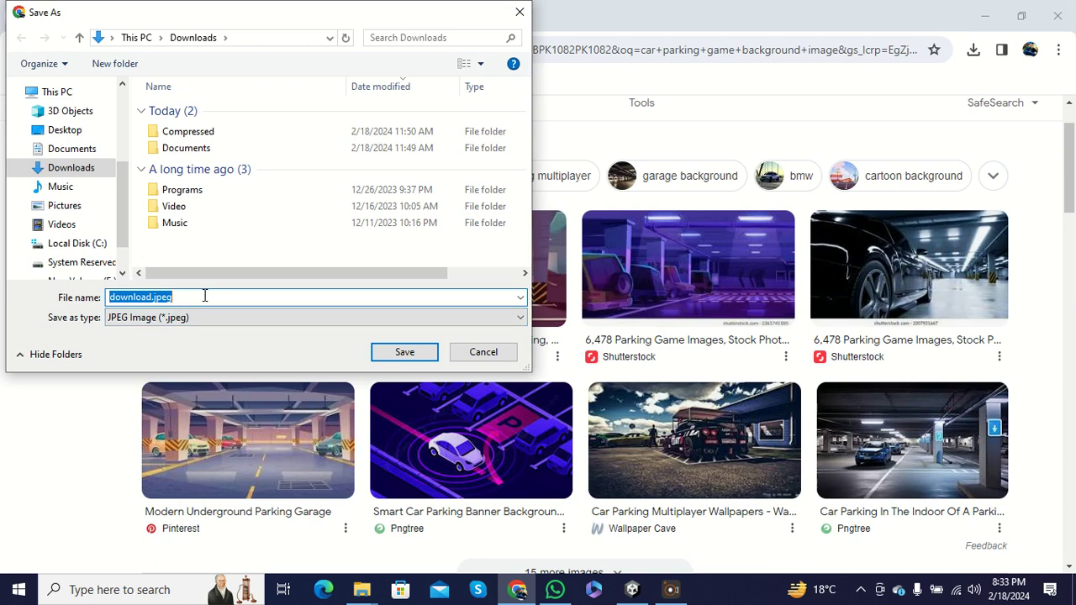
pyautogui.write('parking B')
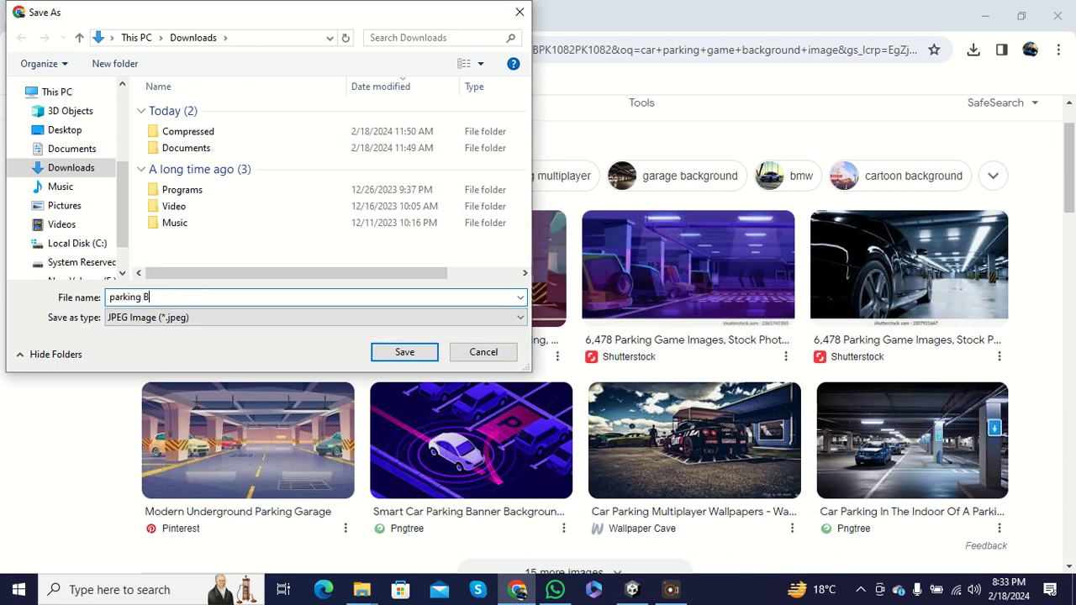
pyautogui.press('Return')
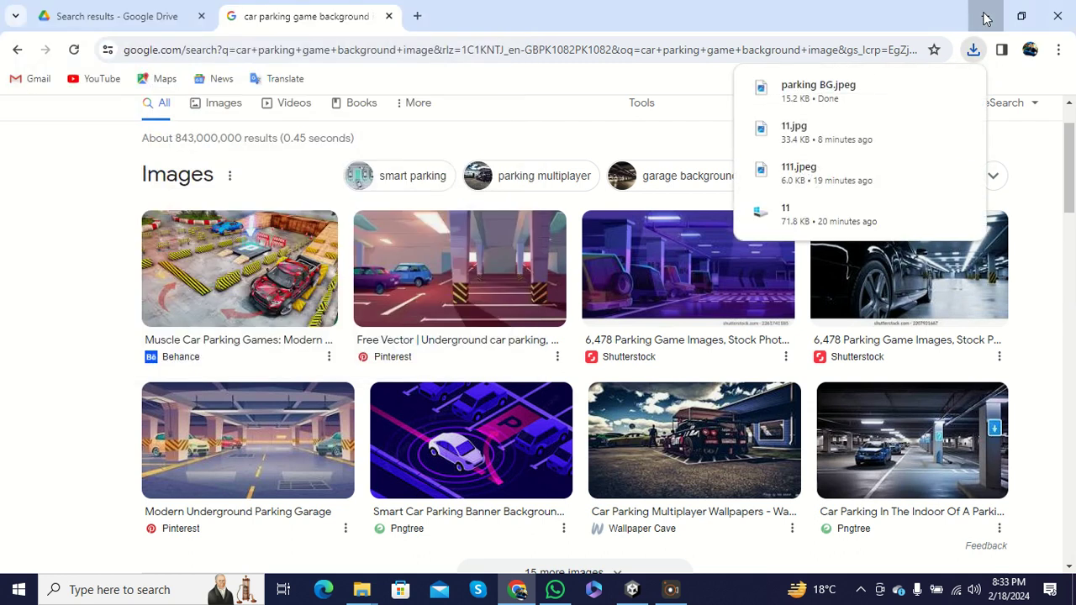
# Switch to Unity and create a folder named 2D inside the project's Assets folder.
pyautogui.hotkey('alt', 'Tab')
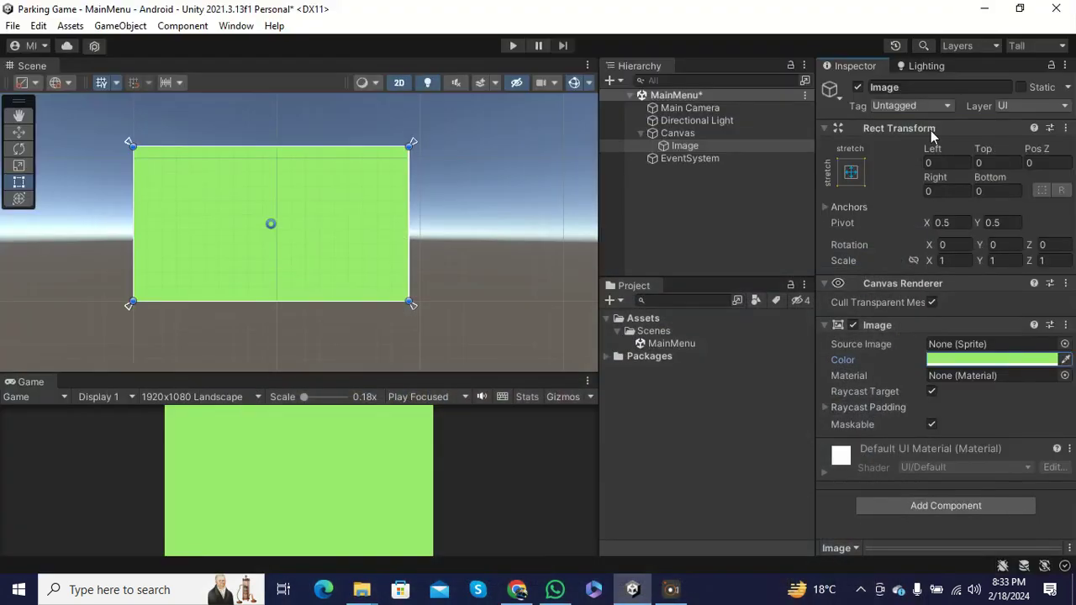
pyautogui.click(640, 317)
pyautogui.rightClick(640, 317)
pyautogui.moveTo(698, 148)
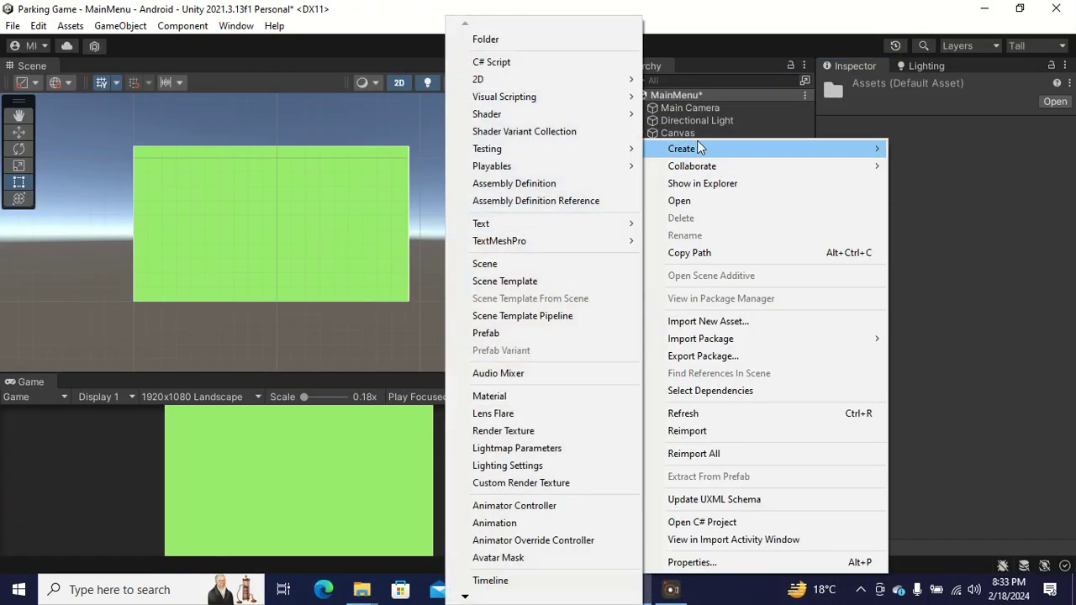
pyautogui.click(579, 39)
pyautogui.press('BackSpace')
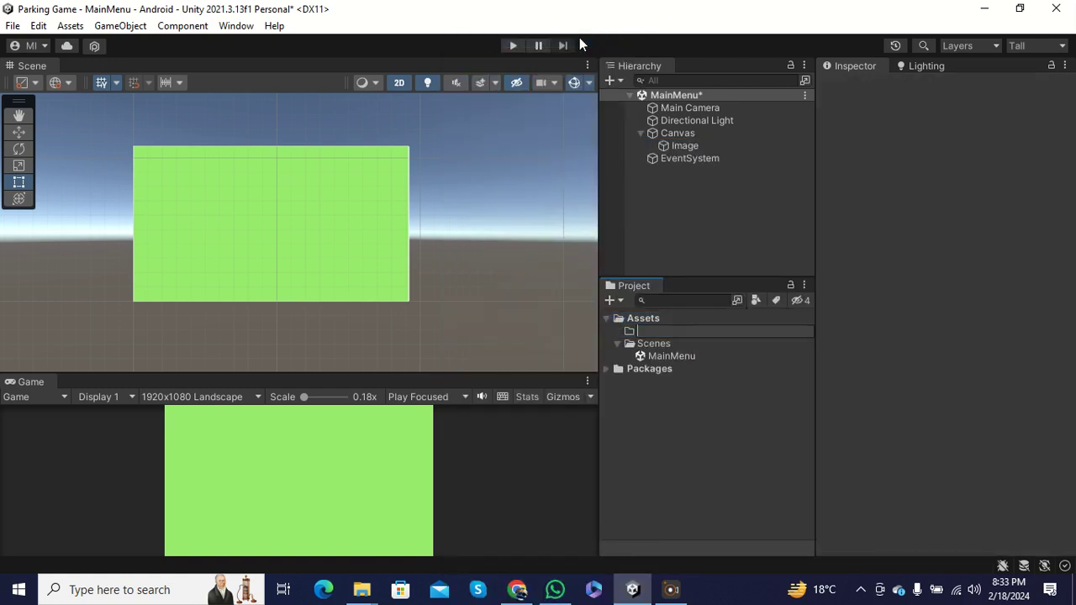
pyautogui.write('2D')
pyautogui.press('Return')
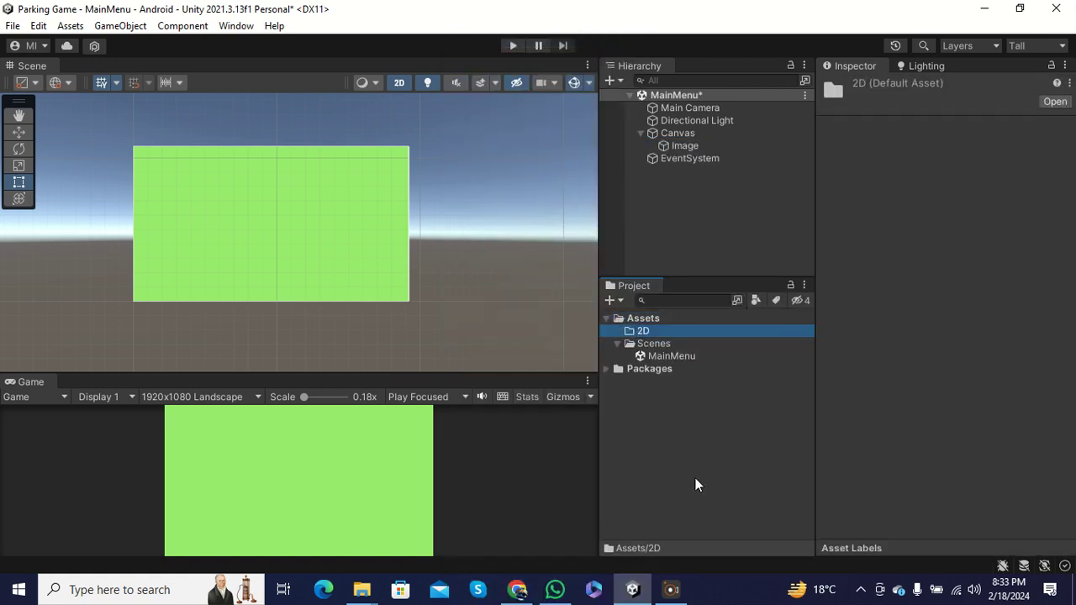
# Import parking BG.jpeg from the Downloads folder in File Explorer into the project's 2D folder.
pyautogui.moveTo(362, 589)
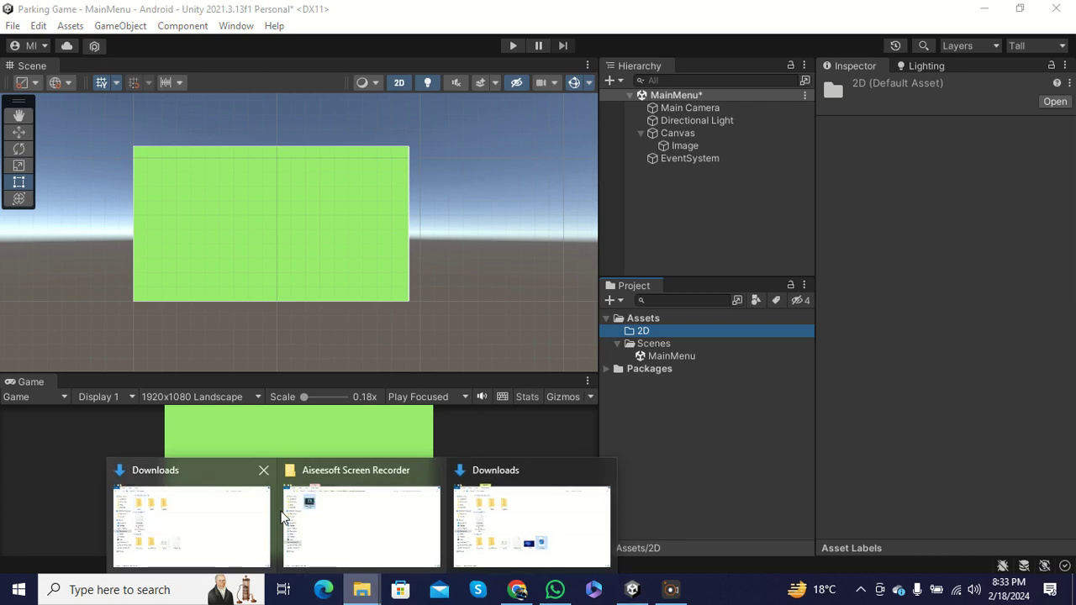
pyautogui.click(517, 524)
pyautogui.click(689, 411)
pyautogui.moveTo(688, 411); pyautogui.dragTo(655, 332)
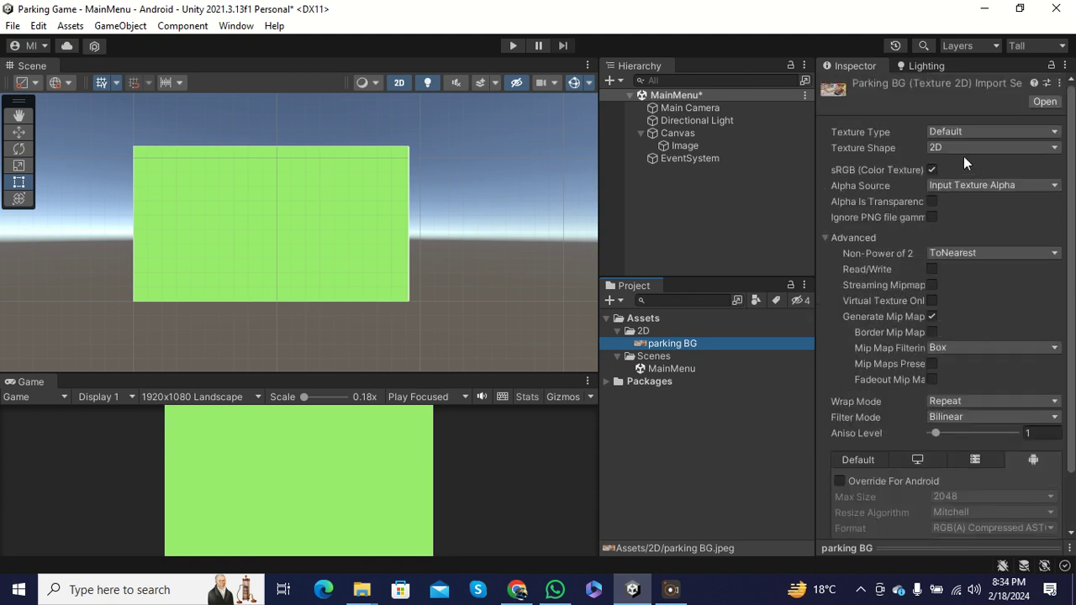
# Set the parking BG texture type to Sprite (2D and UI), disable Generate Mip Maps and enable Alpha Is Transparency.
pyautogui.click(974, 131)
pyautogui.click(959, 201)
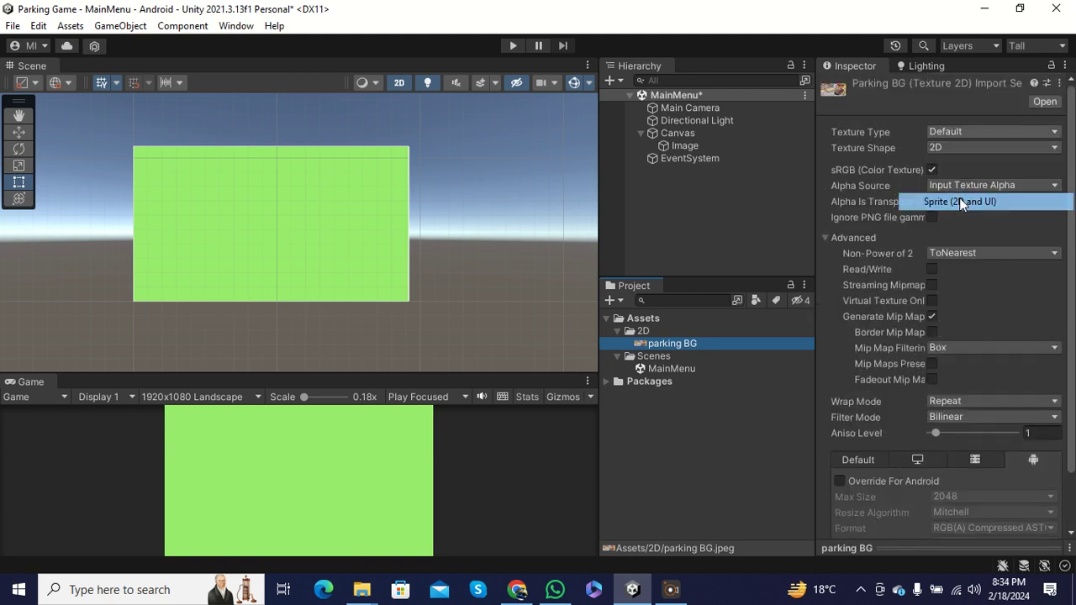
pyautogui.scroll(-1, 924, 270)
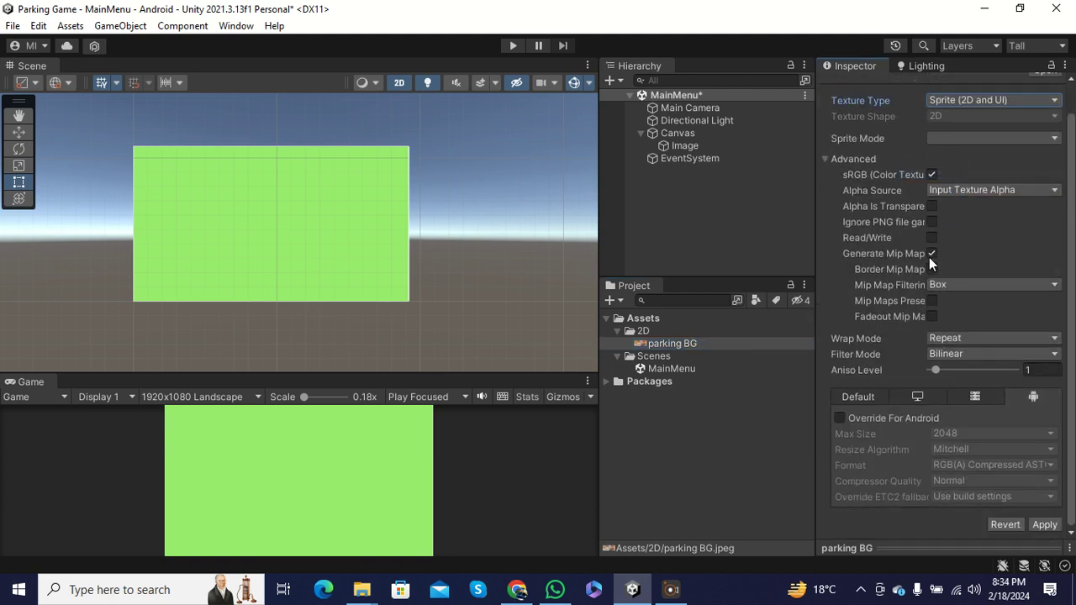
pyautogui.click(931, 253)
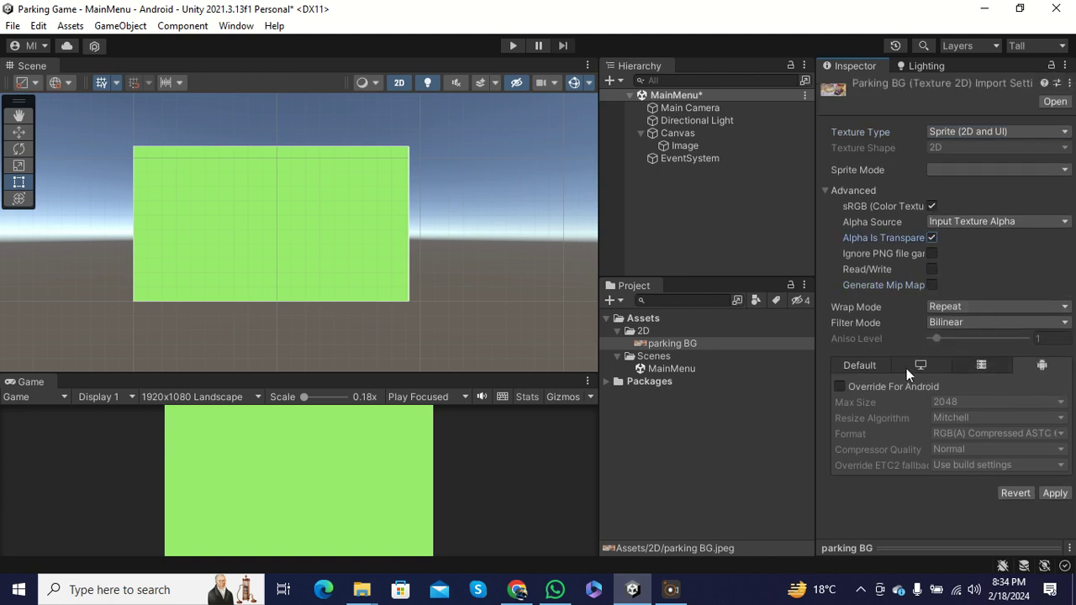
# Override the parking BG import settings for Android with max size 1024 and format RGB(A) Compressed ASTC 8x8 block, and apply them.
pyautogui.click(863, 364)
pyautogui.click(1062, 366)
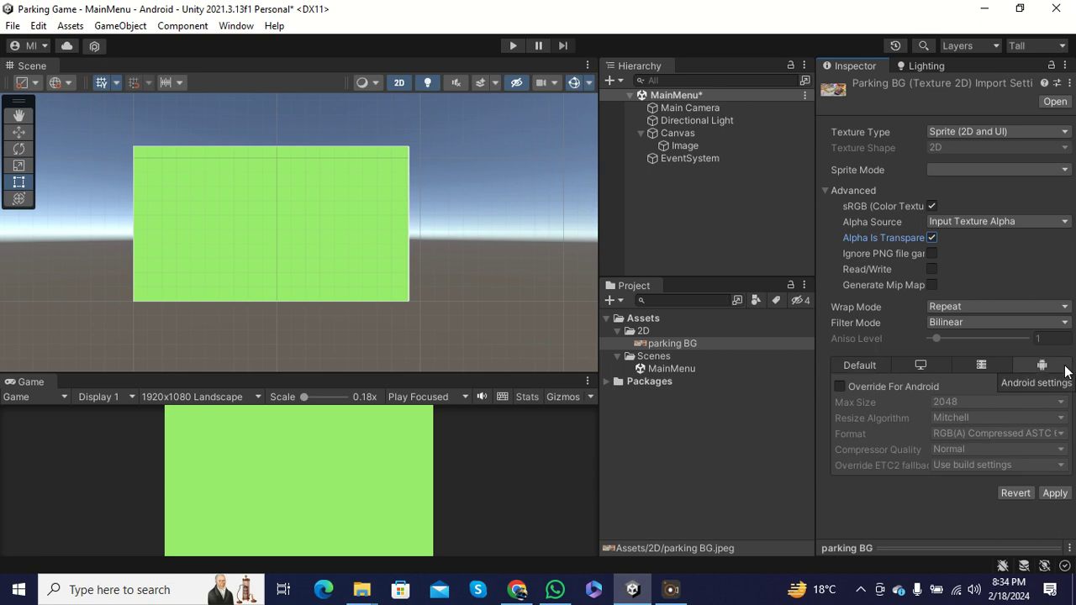
pyautogui.click(839, 387)
pyautogui.click(961, 403)
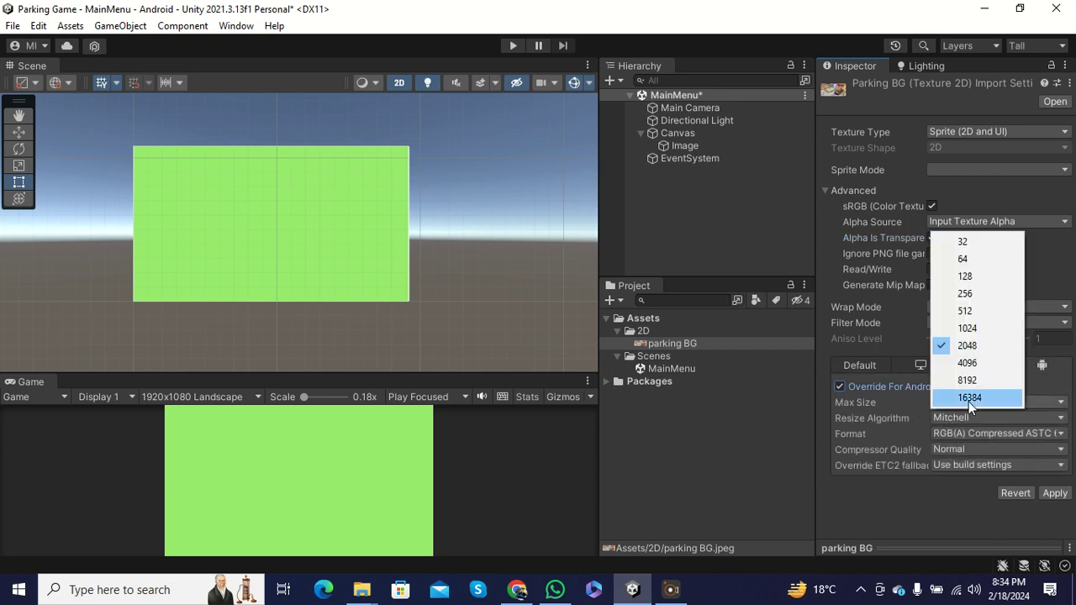
pyautogui.click(966, 329)
pyautogui.click(975, 433)
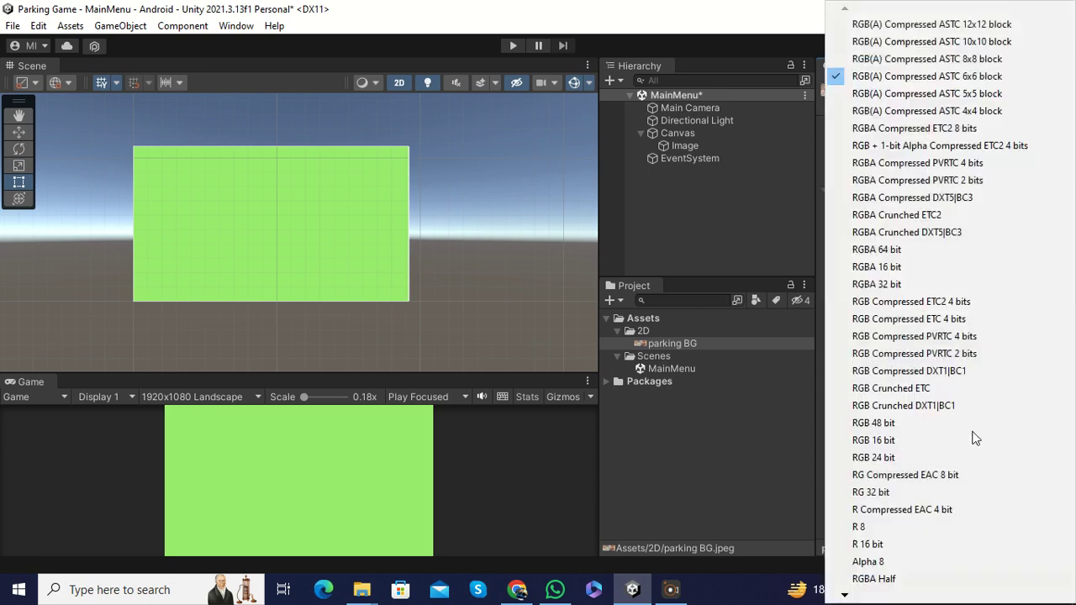
pyautogui.click(963, 65)
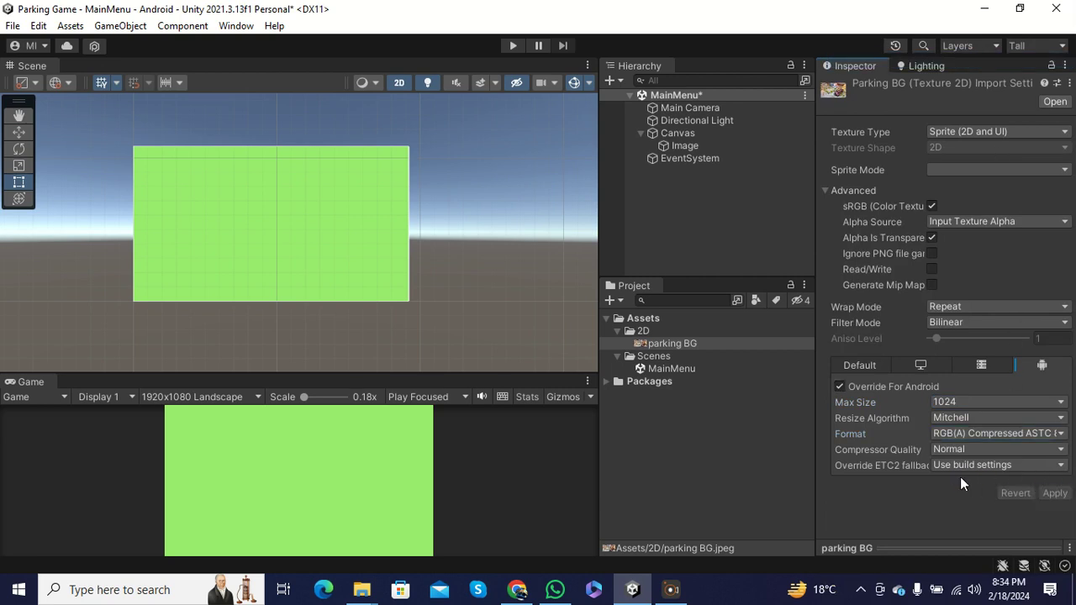
pyautogui.click(660, 344)
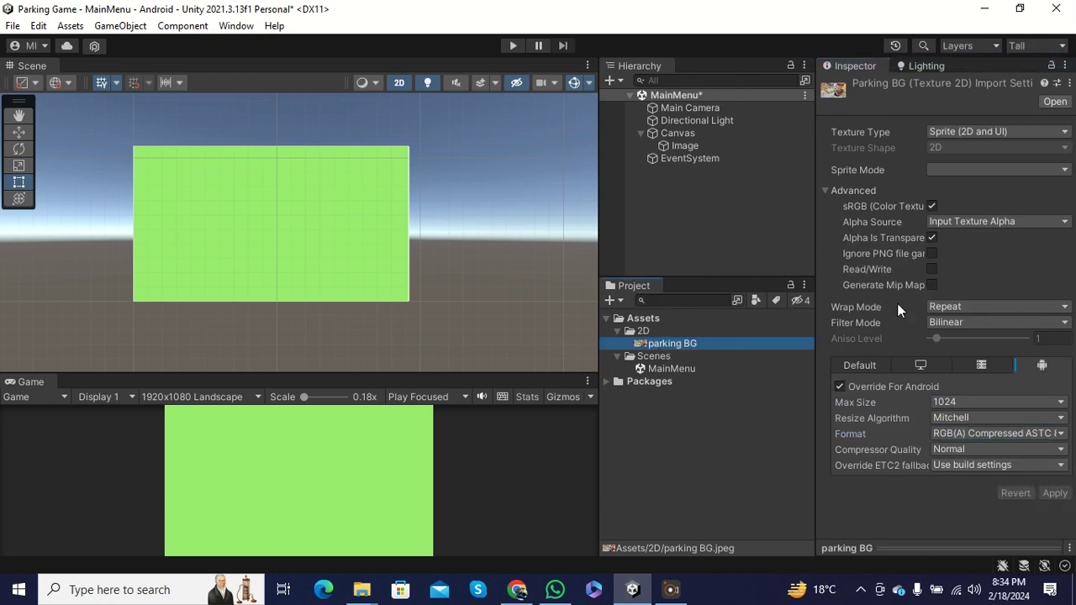
# Set the canvas image's color to white and assign the parking BG sprite as its source image.
pyautogui.click(682, 147)
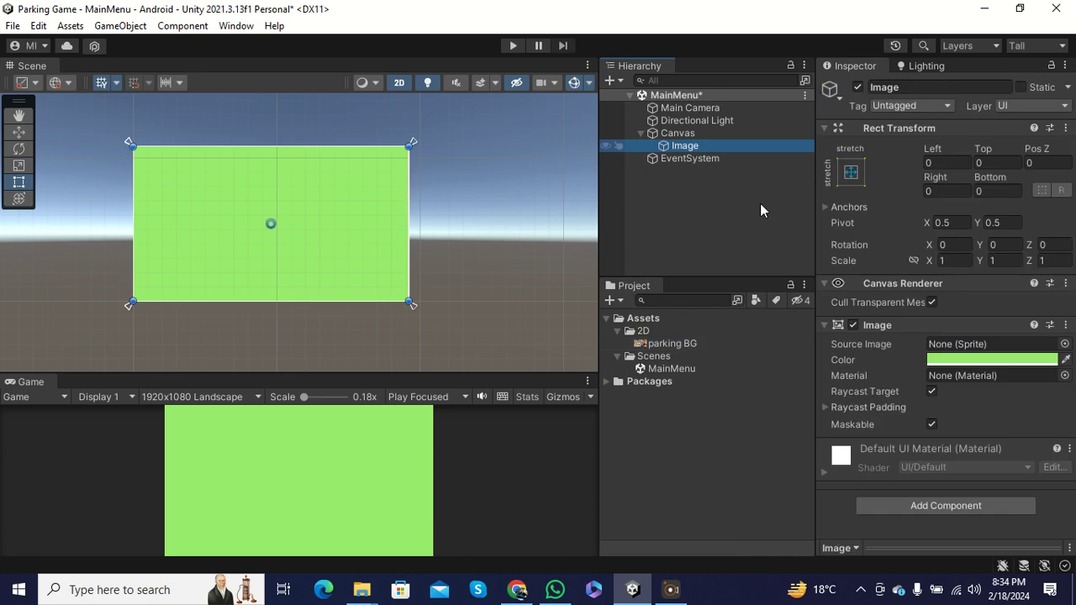
pyautogui.click(947, 362)
pyautogui.moveTo(974, 310); pyautogui.dragTo(950, 221)
pyautogui.click(1061, 182)
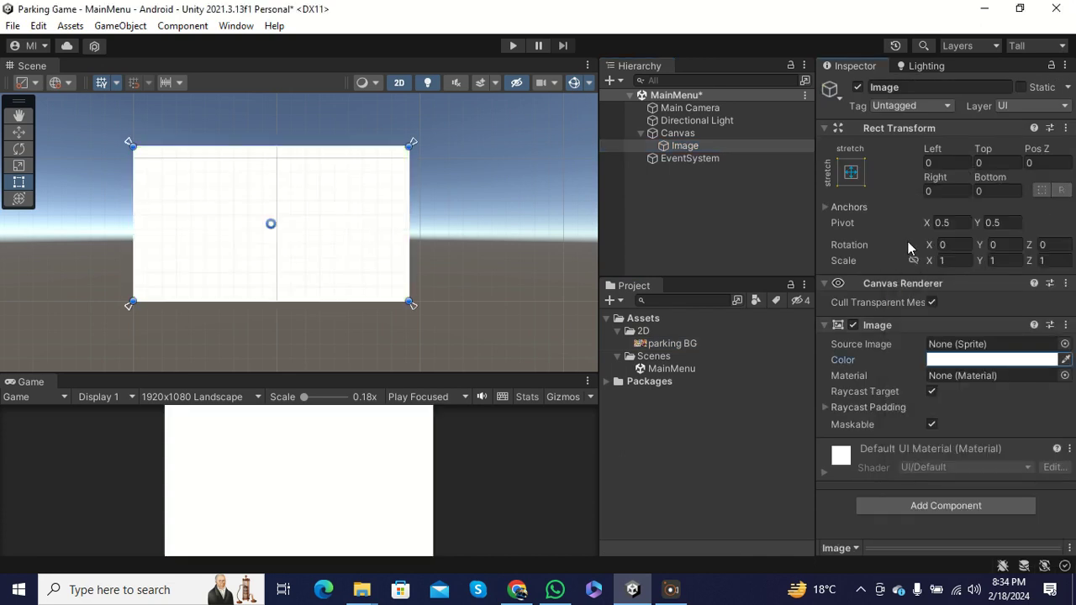
pyautogui.click(685, 147)
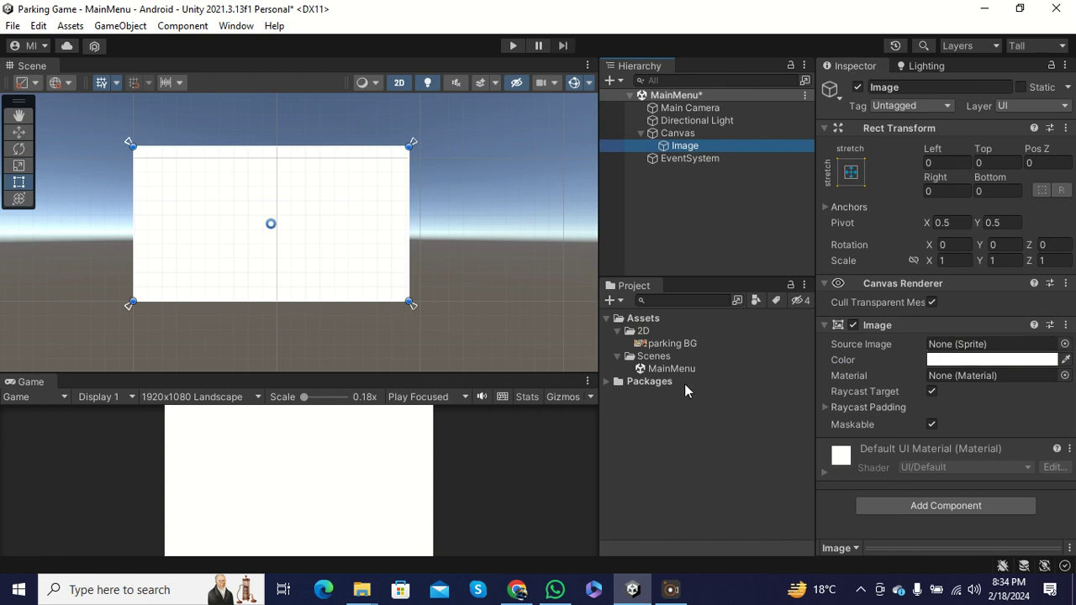
pyautogui.moveTo(664, 344); pyautogui.dragTo(959, 353)
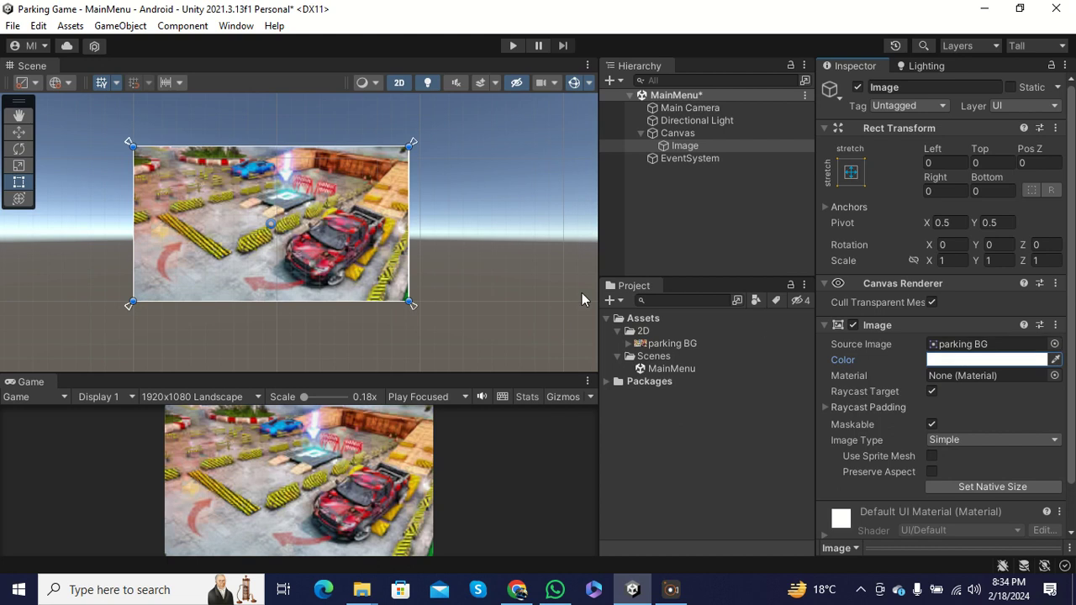
# Examine the background image in the Scene view and compare its extents with the Canvas bounds.
pyautogui.scroll(4, 214, 184)
pyautogui.scroll(-2, 302, 204)
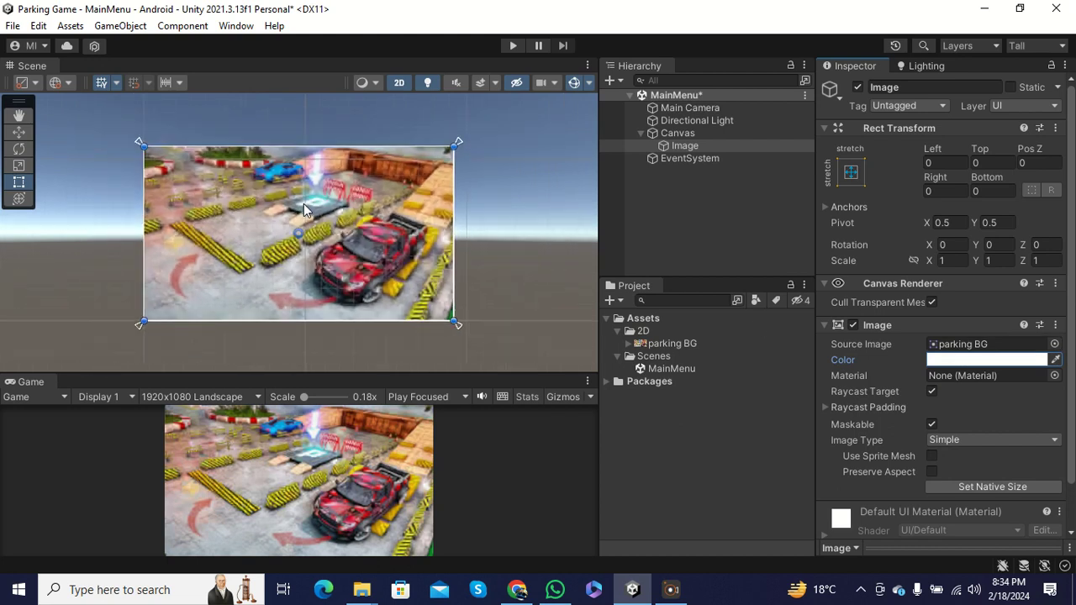
pyautogui.scroll(-4, 462, 192)
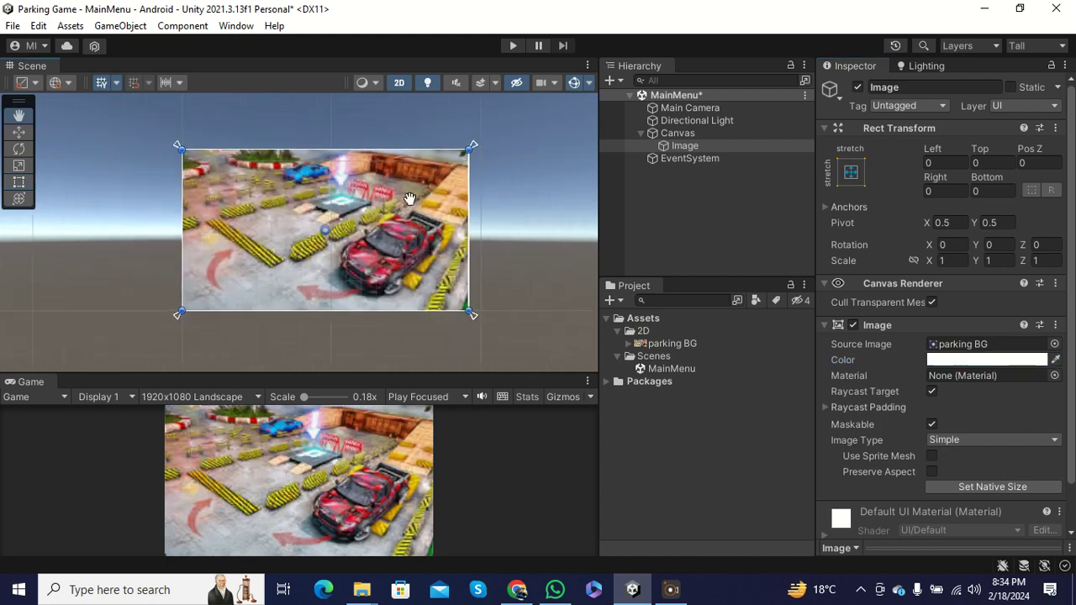
pyautogui.moveTo(466, 234); pyautogui.dragTo(445, 189, button='middle')
pyautogui.scroll(3, 447, 192)
pyautogui.scroll(-2, 383, 218)
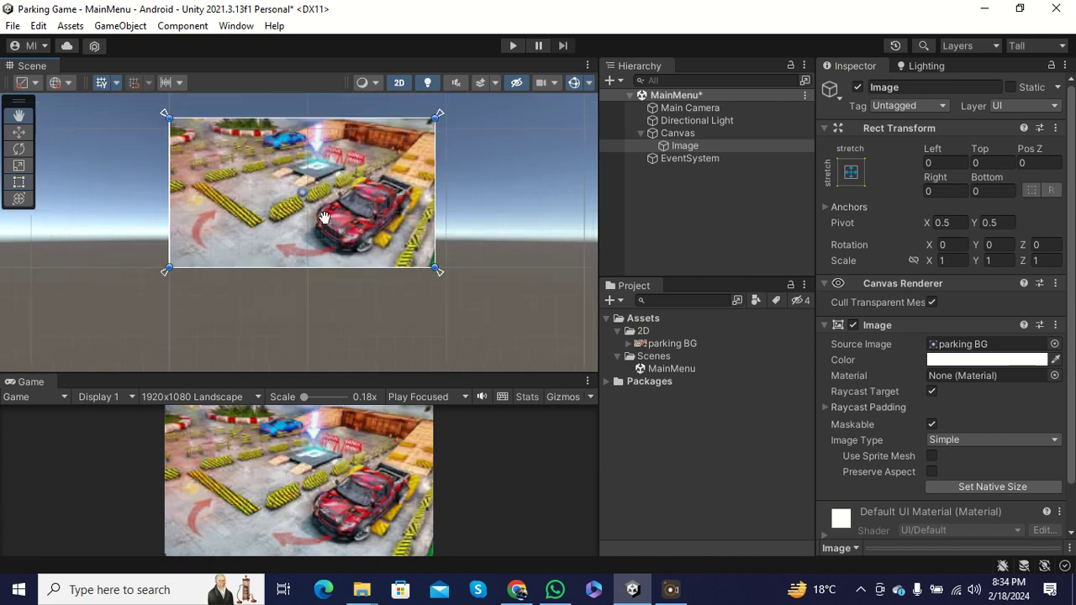
pyautogui.moveTo(336, 215); pyautogui.dragTo(347, 244, button='middle')
pyautogui.click(686, 147)
pyautogui.click(677, 134)
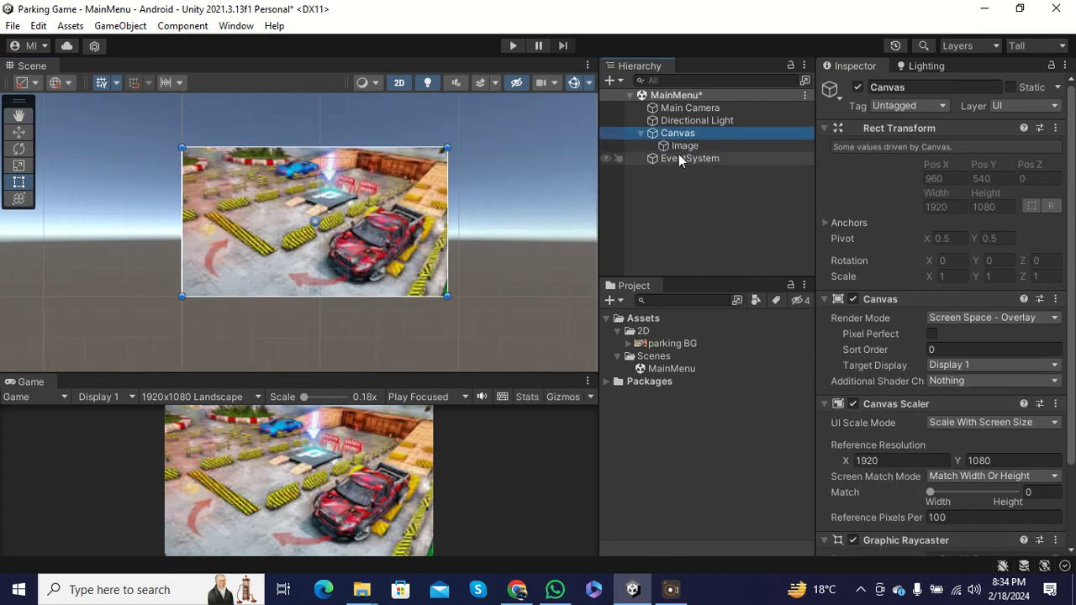
# Extend the background image's left and top edges about 17 units beyond the canvas.
pyautogui.click(681, 147)
pyautogui.scroll(-4, 496, 185)
pyautogui.moveTo(290, 218); pyautogui.dragTo(299, 214, button='middle')
pyautogui.scroll(5, 252, 207)
pyautogui.scroll(5, 237, 200)
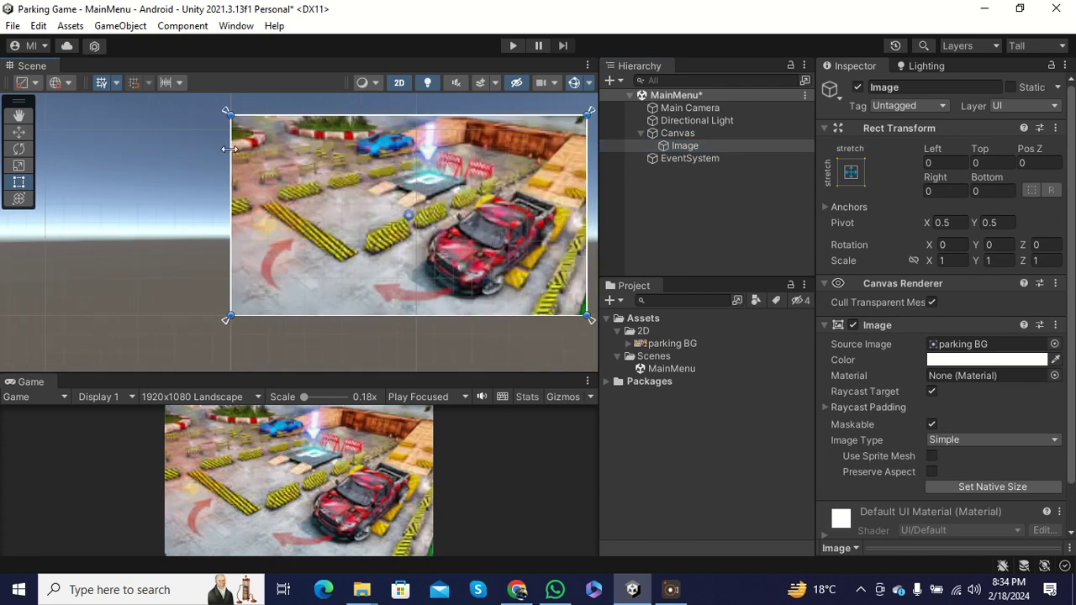
pyautogui.moveTo(230, 145); pyautogui.dragTo(227, 150)
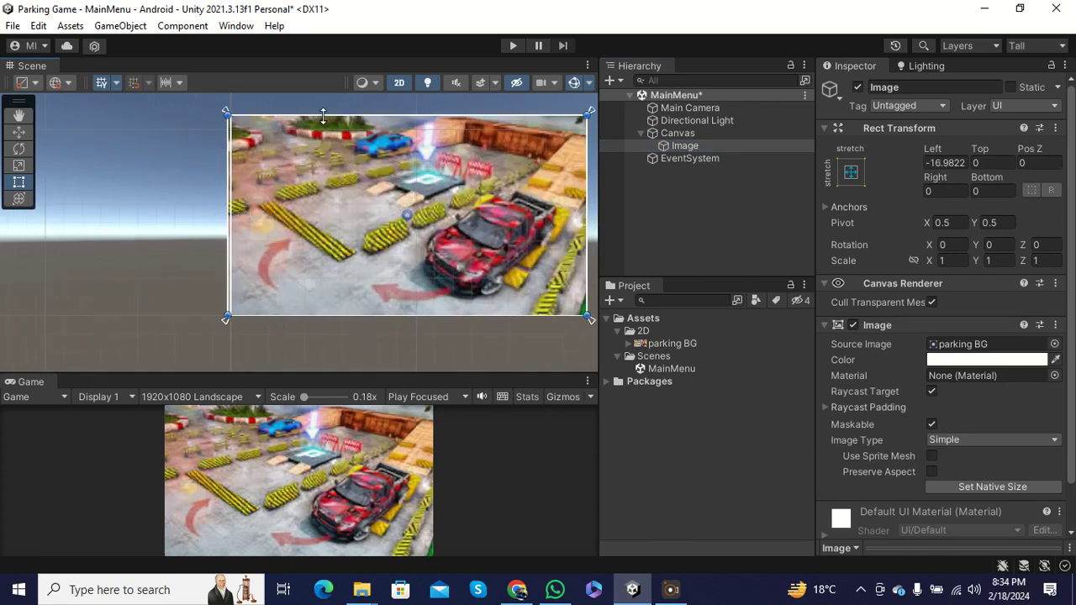
pyautogui.moveTo(323, 115); pyautogui.dragTo(324, 110)
# Extend the background image's right edge about 26 units and its bottom edge about 27 units beyond the canvas.
pyautogui.moveTo(363, 202); pyautogui.dragTo(285, 252, button='middle')
pyautogui.scroll(-2, 427, 238)
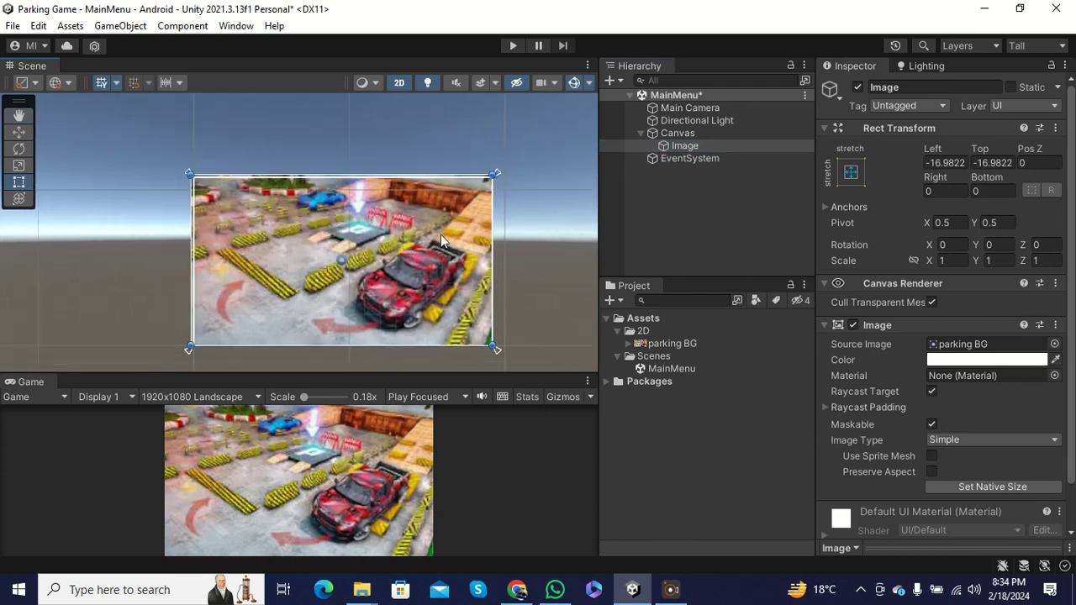
pyautogui.moveTo(510, 213); pyautogui.dragTo(458, 212, button='middle')
pyautogui.scroll(2, 454, 210)
pyautogui.moveTo(435, 179); pyautogui.dragTo(441, 181)
pyautogui.moveTo(367, 243); pyautogui.dragTo(393, 164, button='middle')
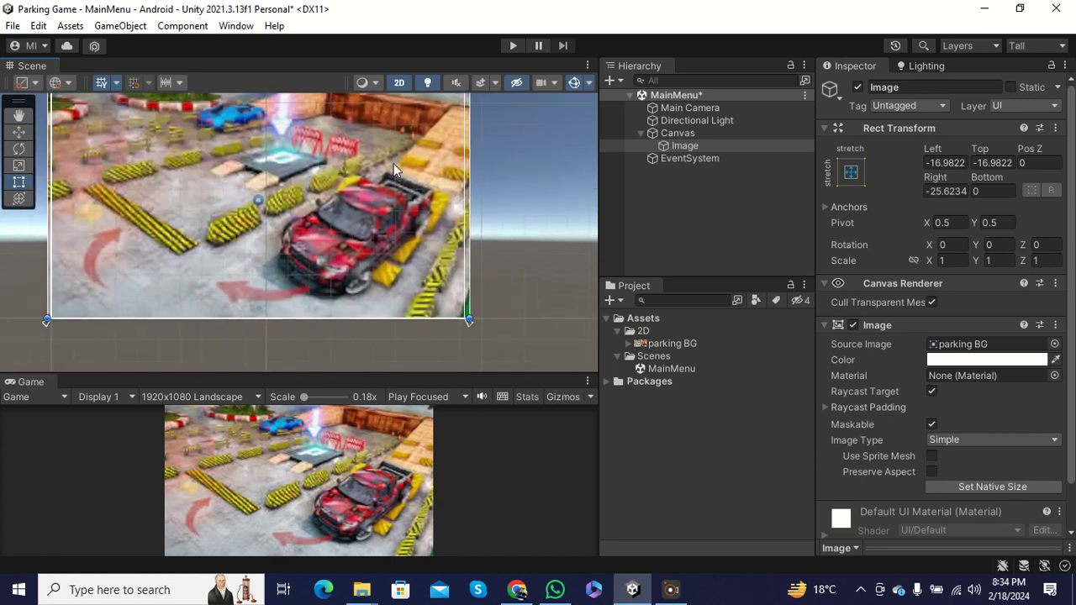
pyautogui.scroll(-2, 394, 163)
pyautogui.moveTo(381, 262); pyautogui.dragTo(303, 271)
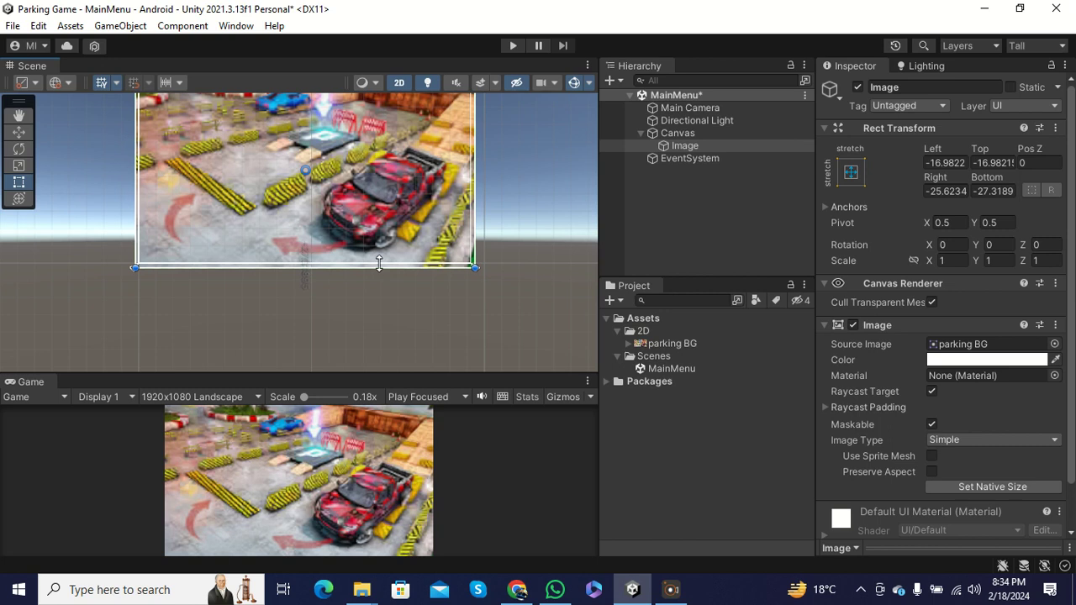
pyautogui.scroll(-2, 375, 264)
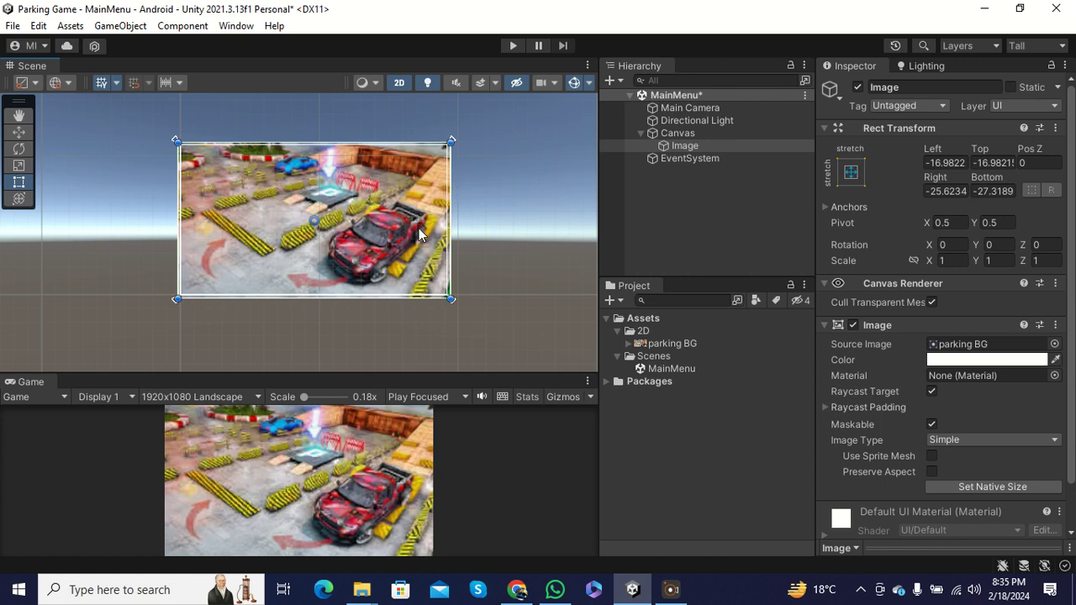
# Add a UI Panel as a child of the Canvas.
pyautogui.click(676, 135)
pyautogui.rightClick(664, 134)
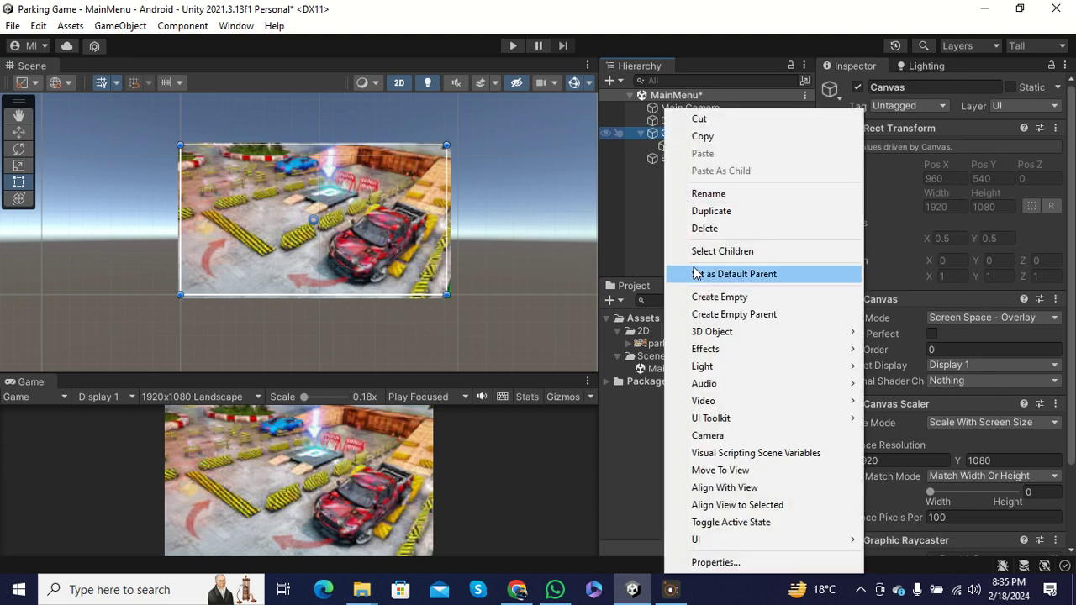
pyautogui.moveTo(716, 541)
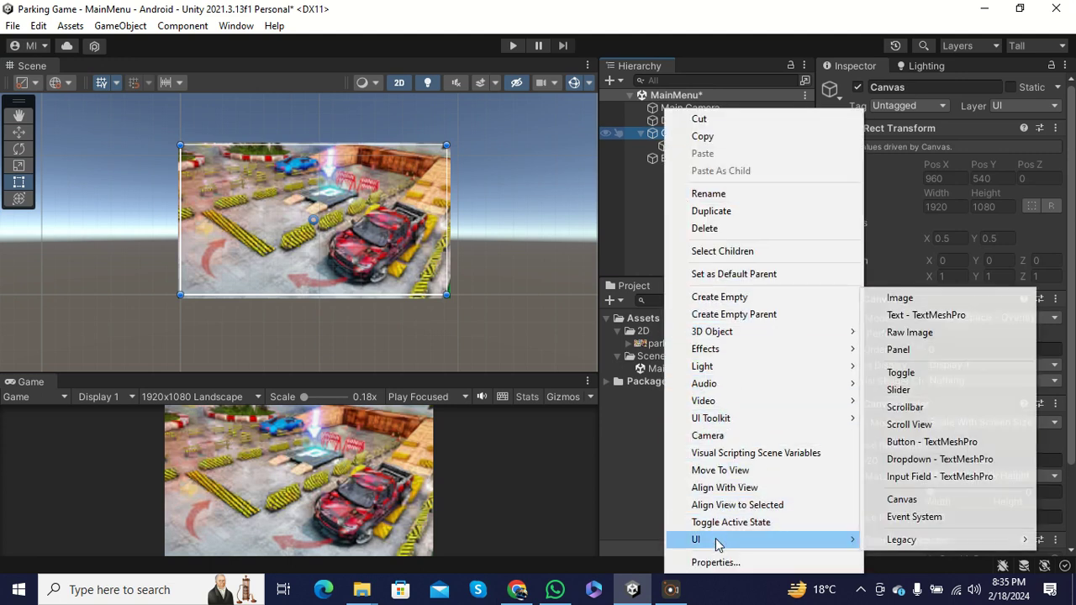
pyautogui.click(919, 349)
pyautogui.scroll(1, 255, 195)
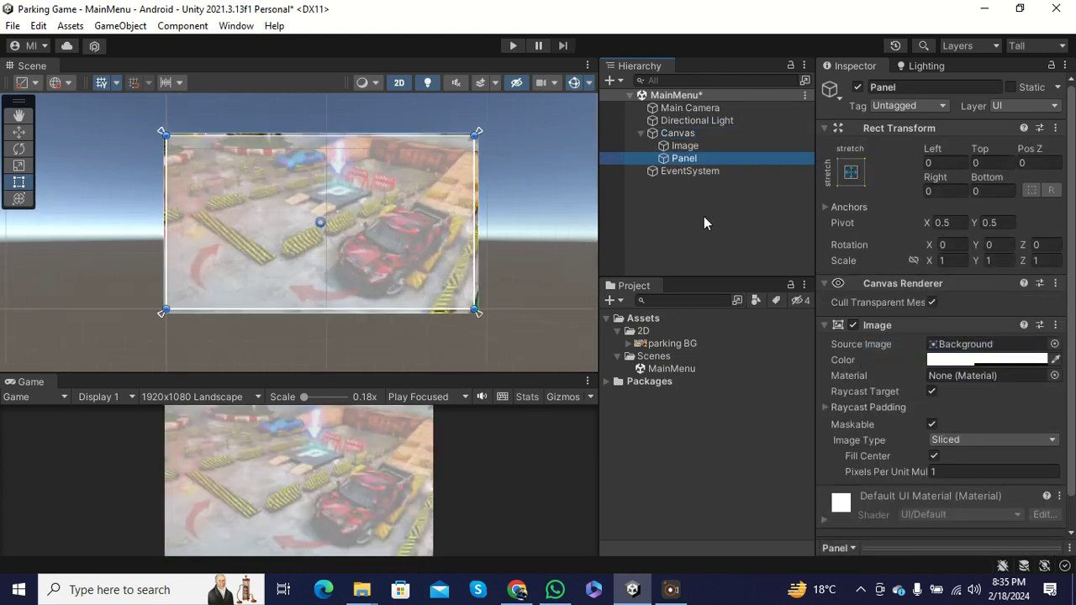
# Remove the Image and Canvas Renderer components from the Panel so only its Rect Transform remains.
pyautogui.click(690, 158)
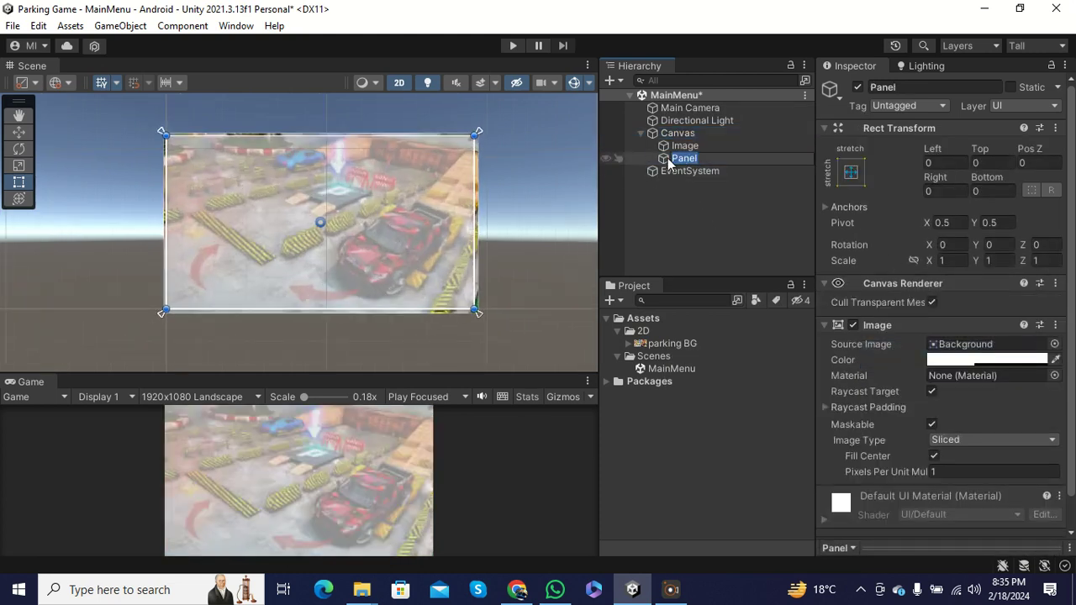
pyautogui.press('Return')
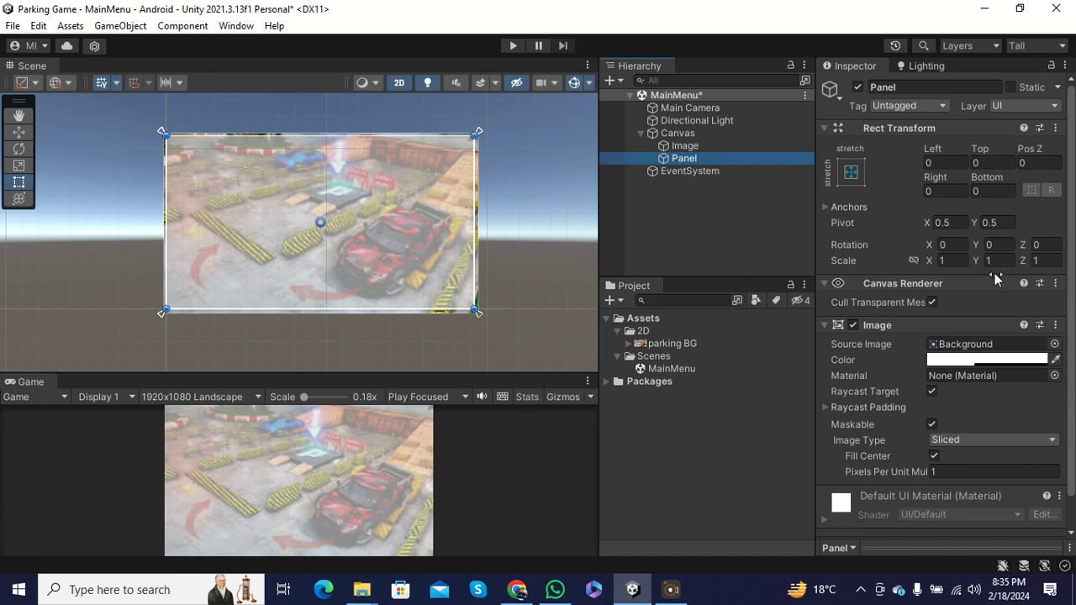
pyautogui.scroll(-2, 874, 290)
pyautogui.rightClick(876, 292)
pyautogui.click(909, 331)
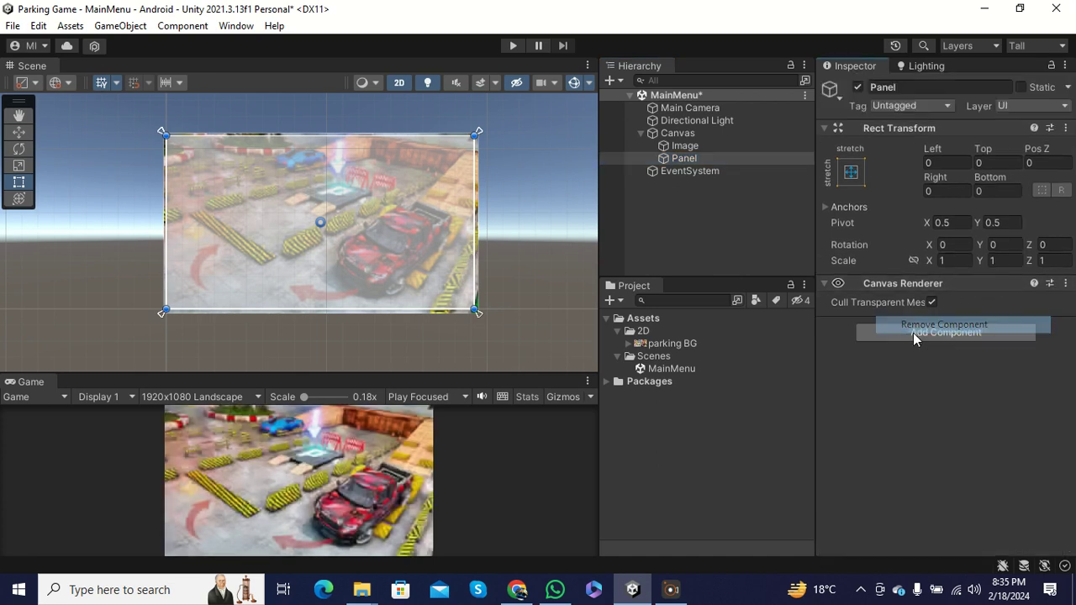
pyautogui.rightClick(893, 281)
pyautogui.click(919, 312)
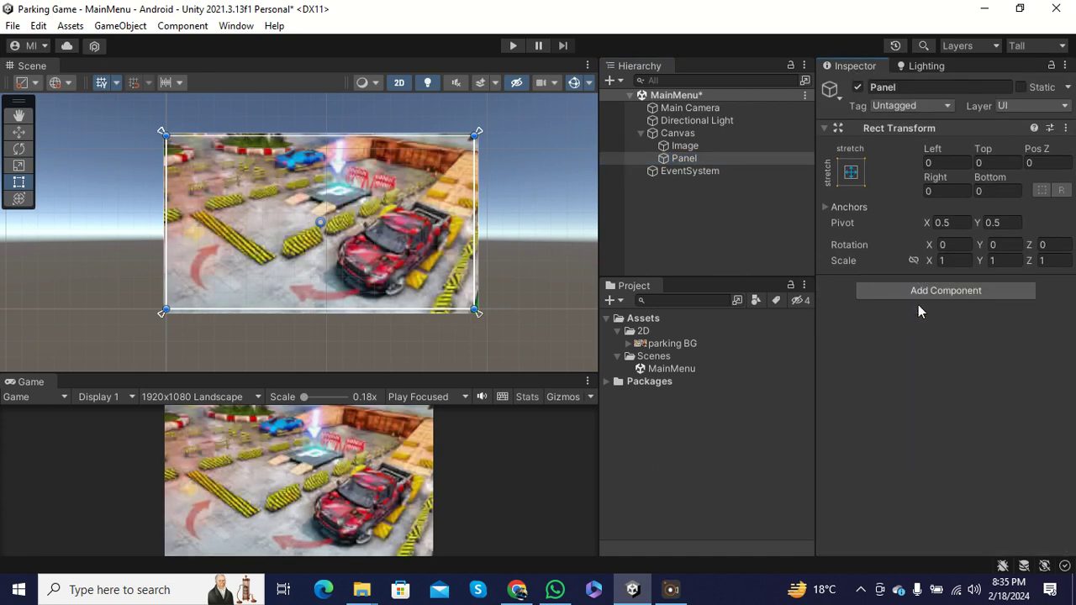
# Rename the Panel under the Canvas as Mainpanel.
pyautogui.click(850, 172)
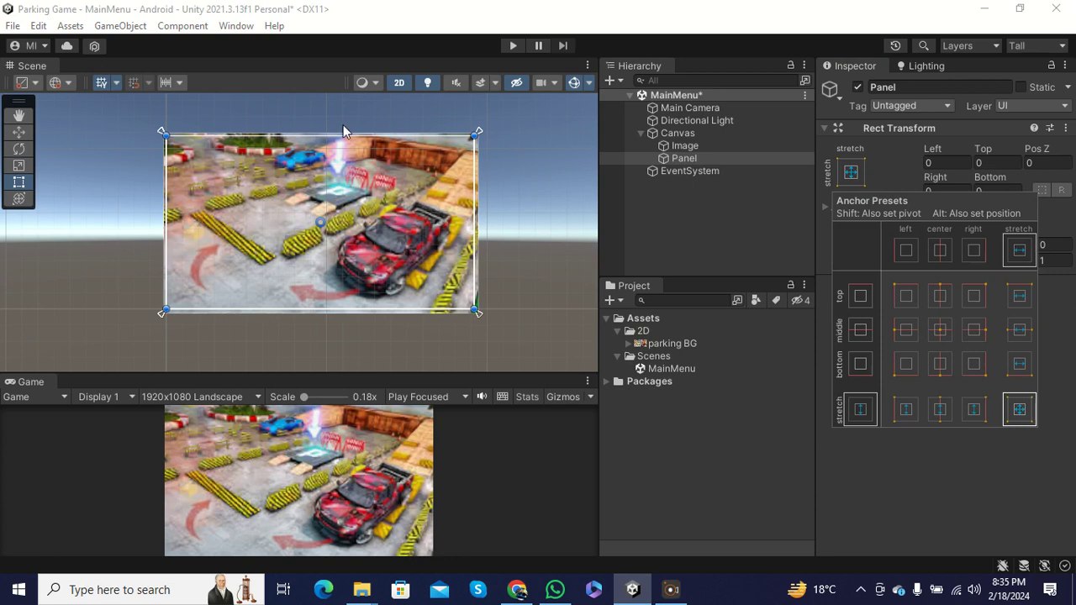
pyautogui.click(687, 160)
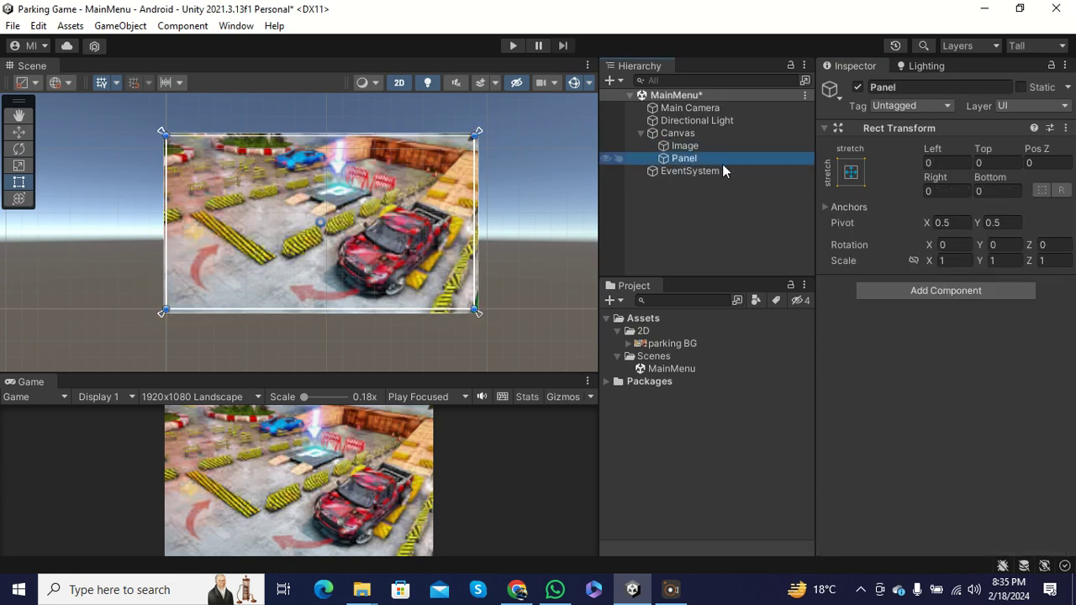
pyautogui.click(722, 160)
pyautogui.write('MAin')
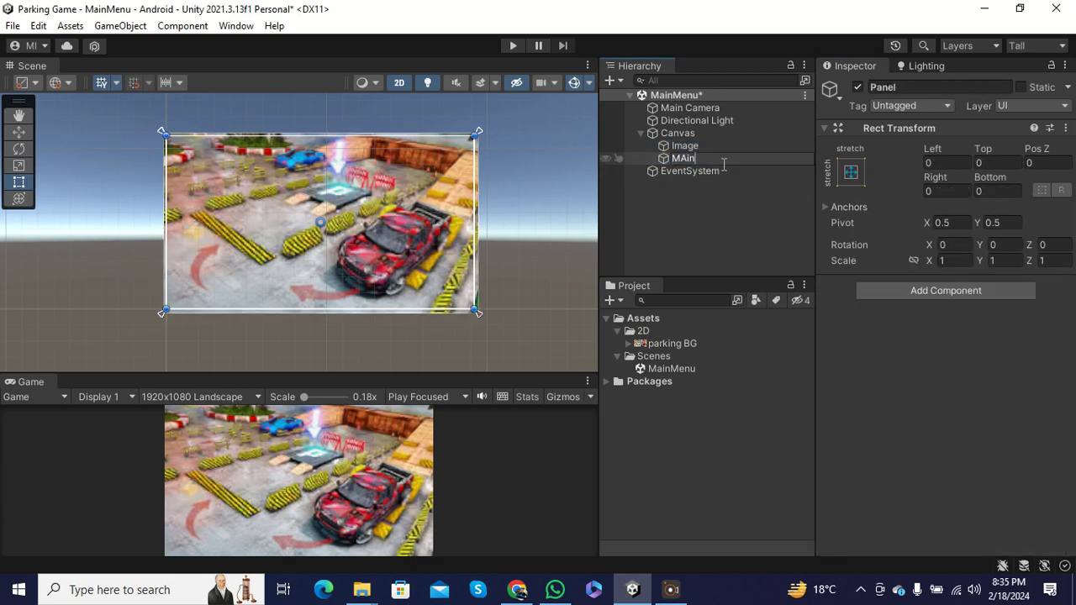
pyautogui.press('BackSpace')
pyautogui.write('ainpanel')
pyautogui.press('Return')
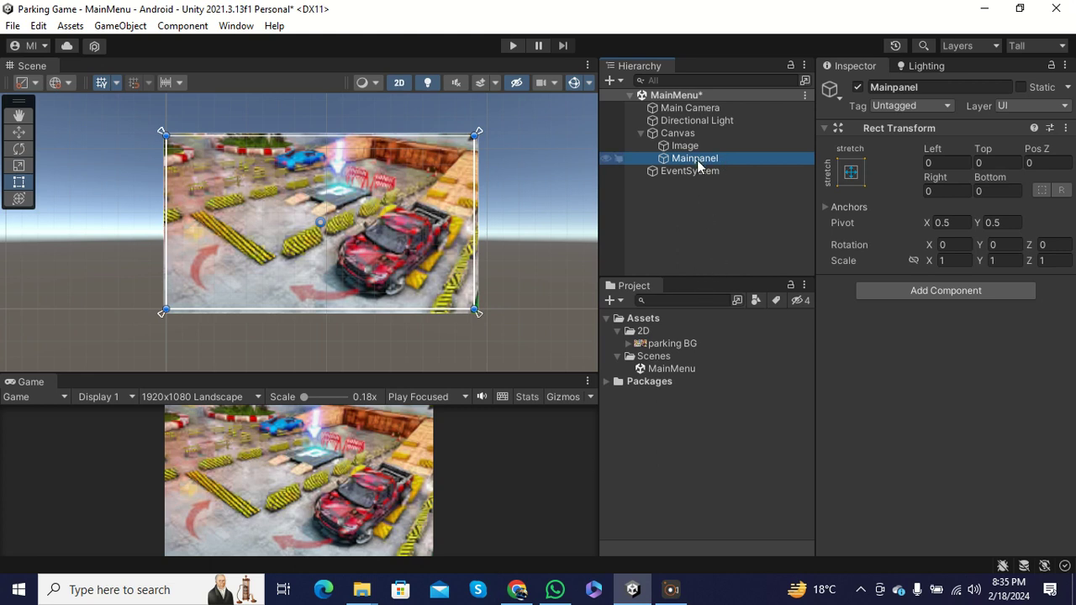
# Add a legacy UI Button as a child of Mainpanel.
pyautogui.rightClick(697, 166)
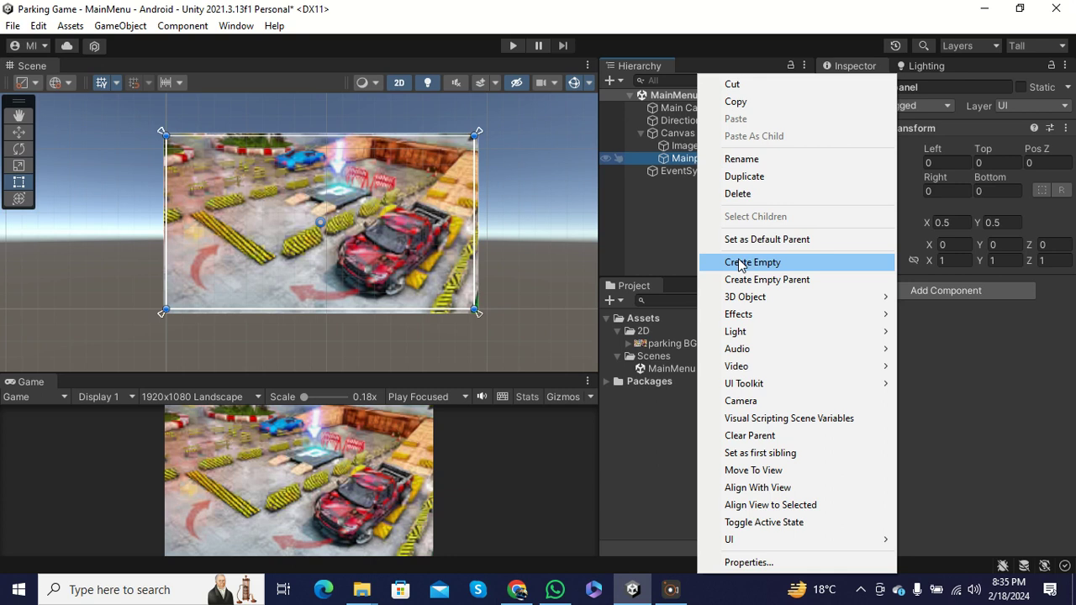
pyautogui.moveTo(739, 539)
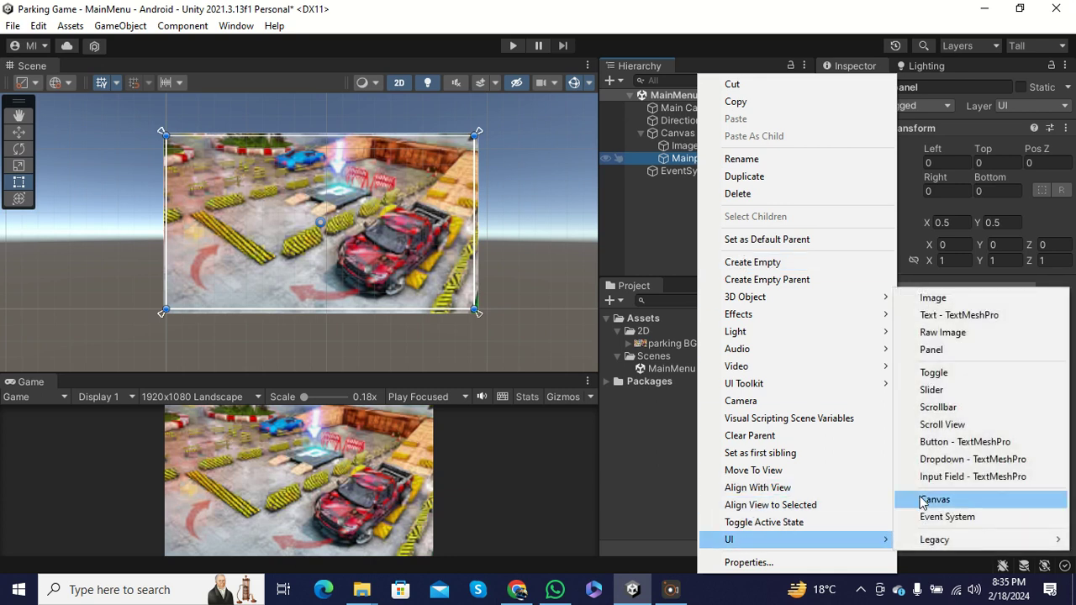
pyautogui.moveTo(908, 540)
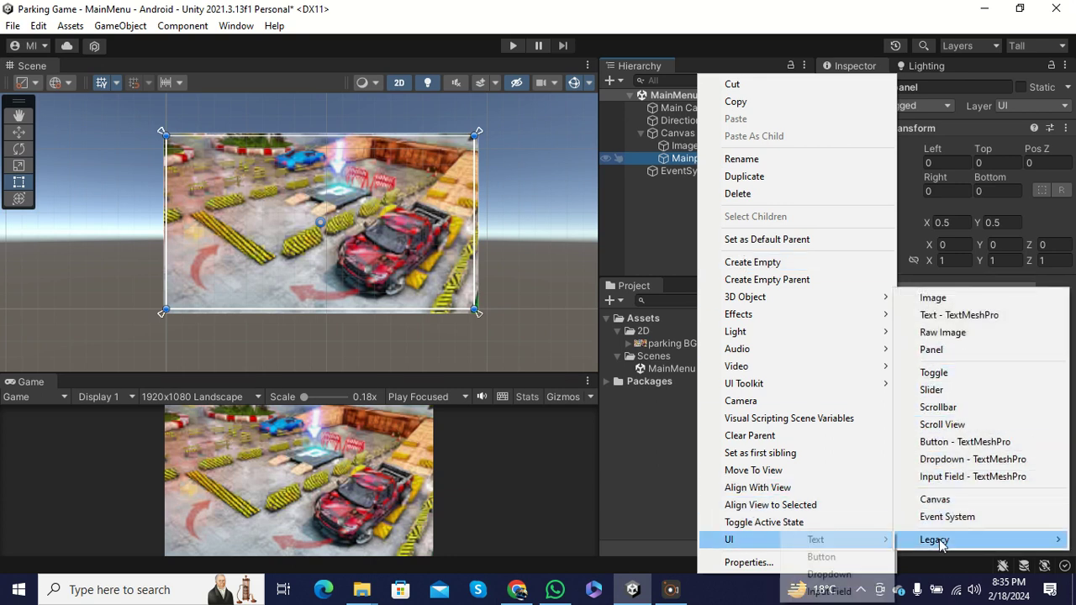
pyautogui.click(832, 558)
# Stretch the new button upward to a height of about 130.
pyautogui.scroll(5, 332, 237)
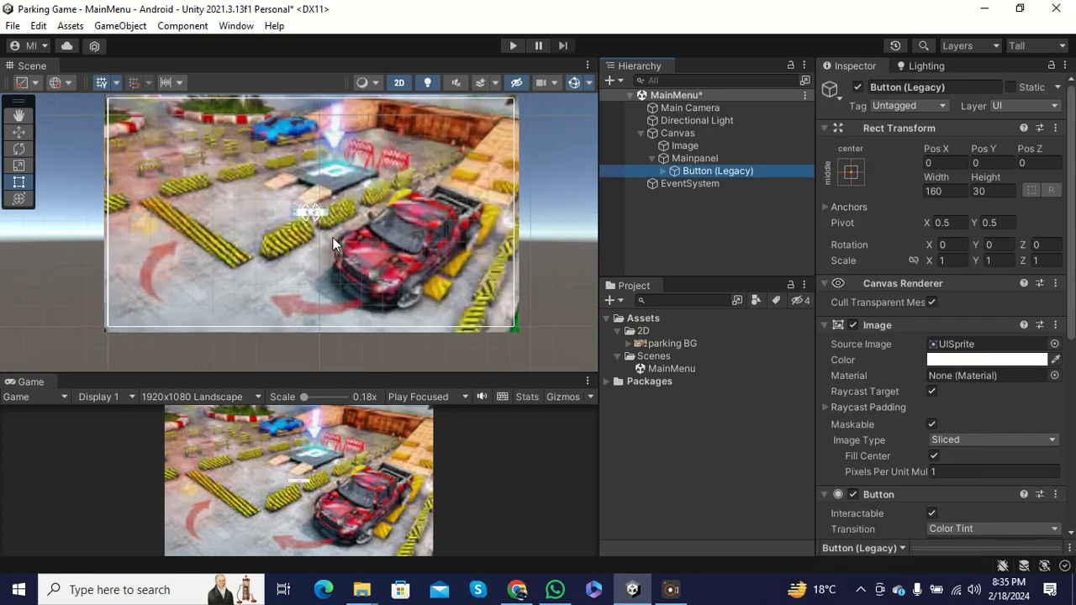
pyautogui.scroll(2, 290, 202)
pyautogui.moveTo(310, 241); pyautogui.dragTo(311, 193)
pyautogui.scroll(-5, 278, 214)
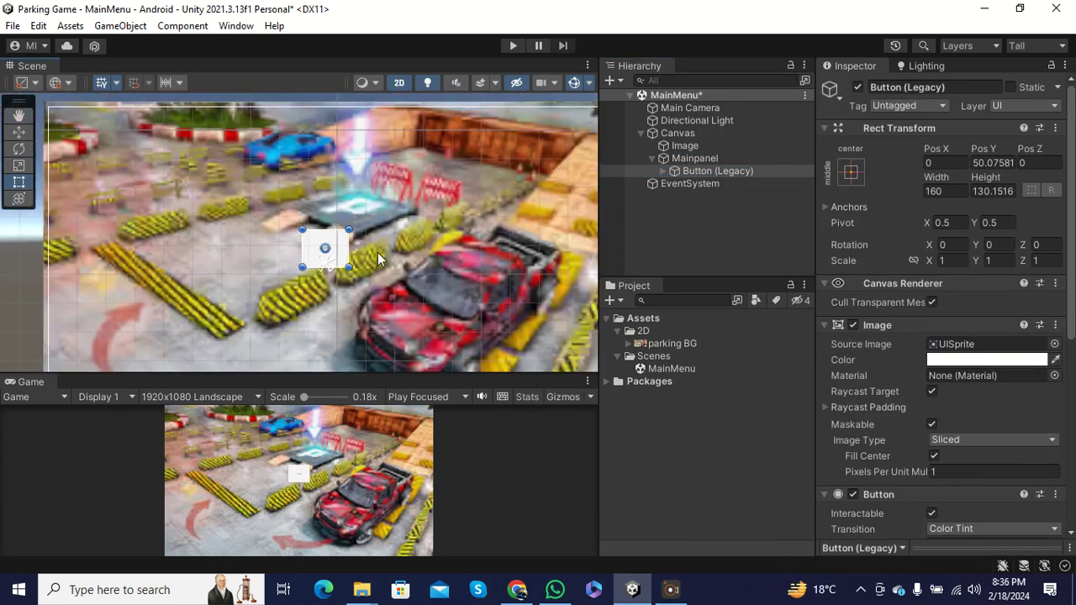
# Move the button into the canvas's lower-right corner, at about Pos X 823 and Pos Y -409.
pyautogui.scroll(-2, 269, 222)
pyautogui.press('w')
pyautogui.moveTo(208, 160); pyautogui.dragTo(212, 252)
pyautogui.moveTo(265, 301); pyautogui.dragTo(406, 307)
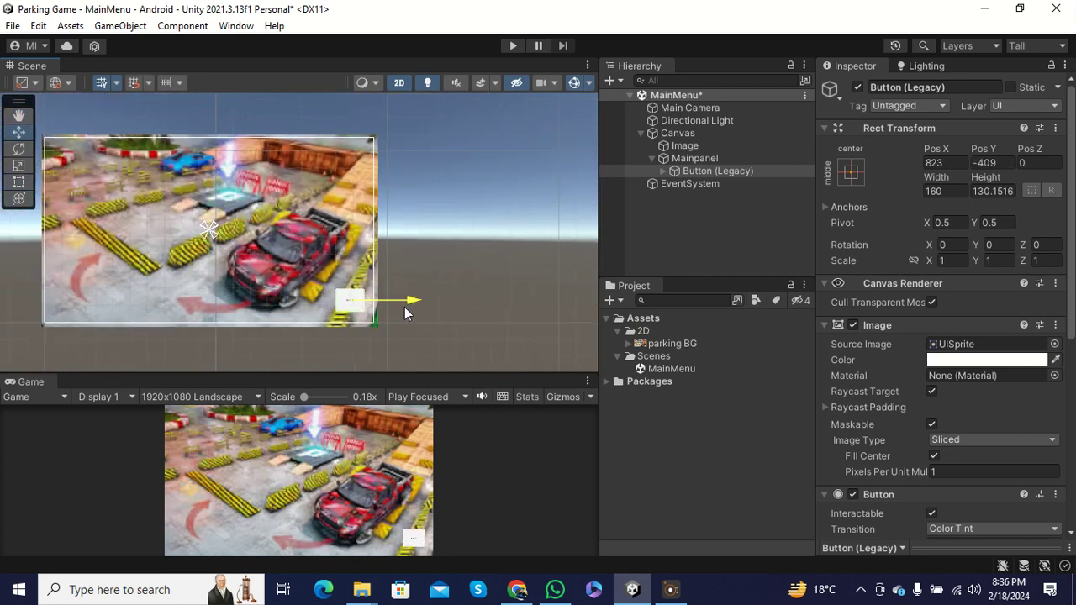
# Rename the legacy button under Mainpanel as Play.
pyautogui.press('q')
pyautogui.scroll(4, 382, 294)
pyautogui.scroll(3, 373, 291)
pyautogui.click(701, 172)
pyautogui.click(703, 173)
pyautogui.write('Play')
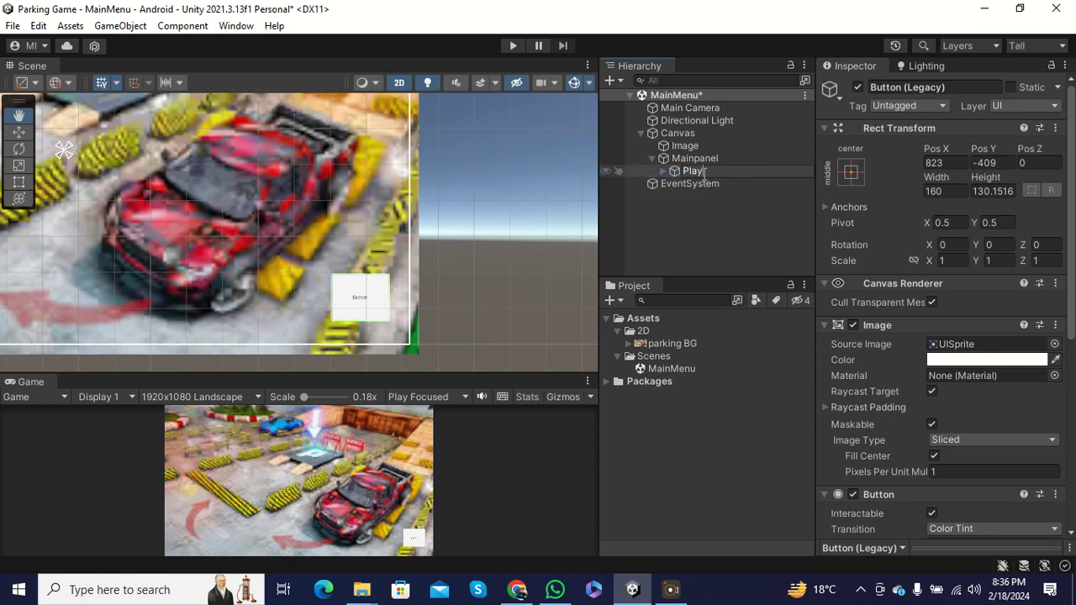
pyautogui.press('Return')
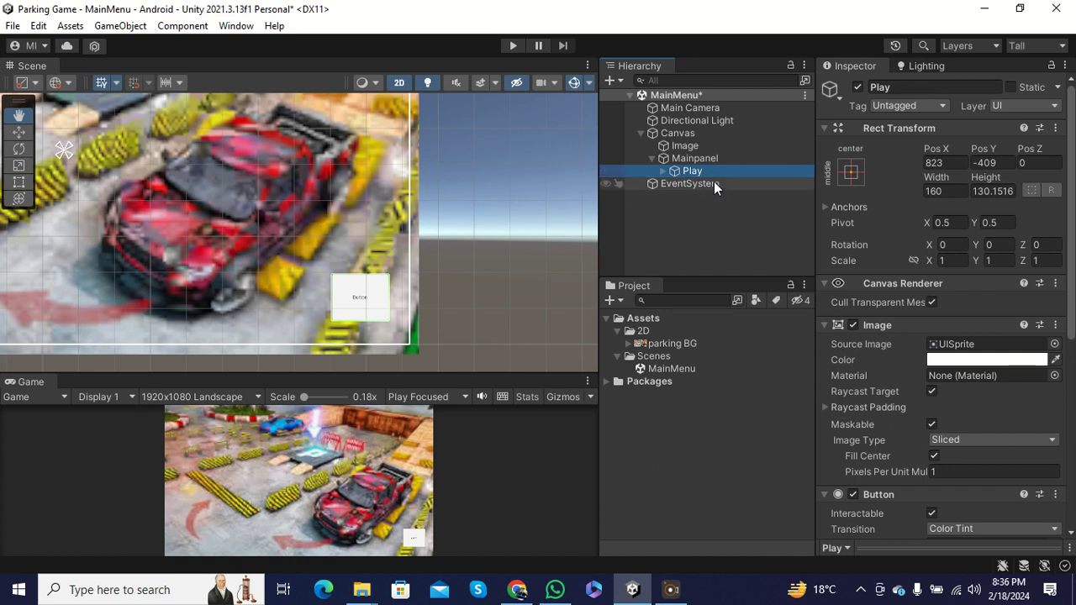
# Change the text of the Play button's child label to PLAY.
pyautogui.click(662, 171)
pyautogui.click(677, 182)
pyautogui.scroll(-5, 924, 269)
pyautogui.click(886, 194)
pyautogui.write('PLAY')
# Enable Best Fit on the Play button's label text.
pyautogui.scroll(-2, 890, 249)
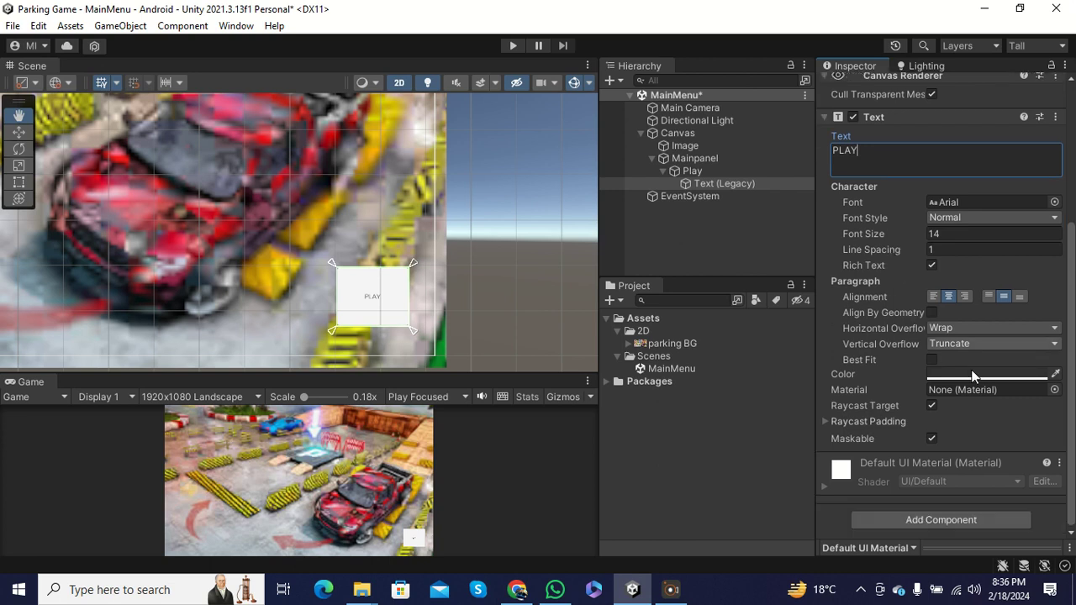
pyautogui.click(931, 360)
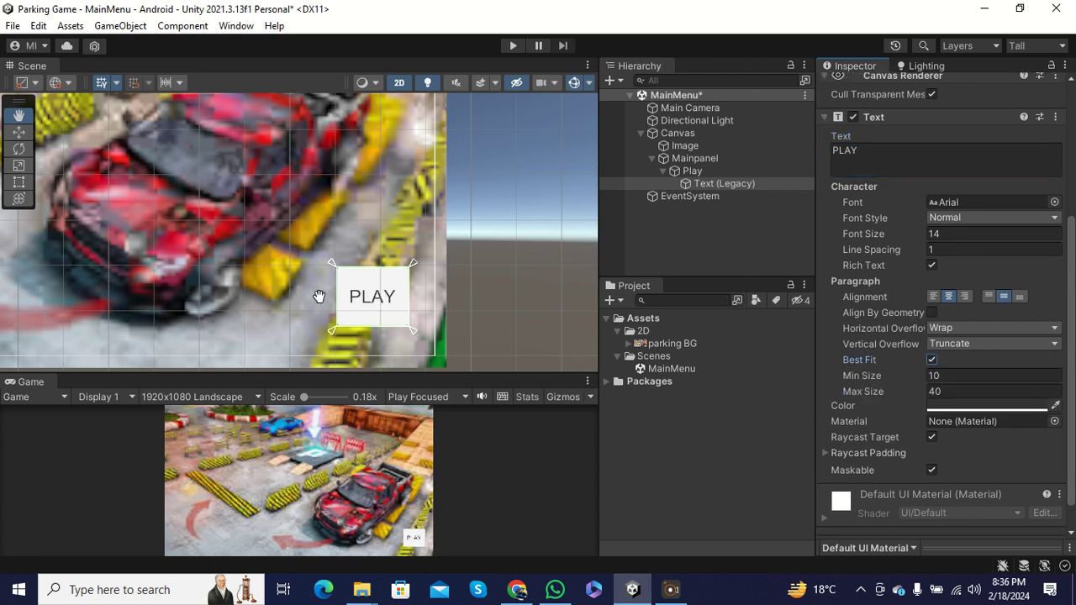
pyautogui.scroll(5, 309, 292)
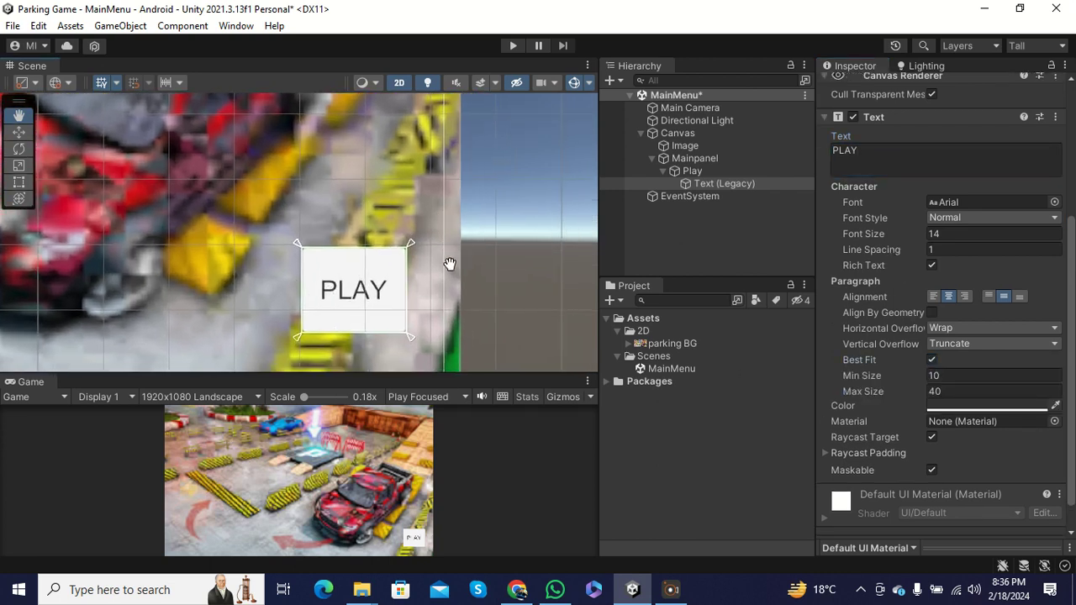
pyautogui.scroll(-1, 383, 247)
pyautogui.scroll(-4, 382, 247)
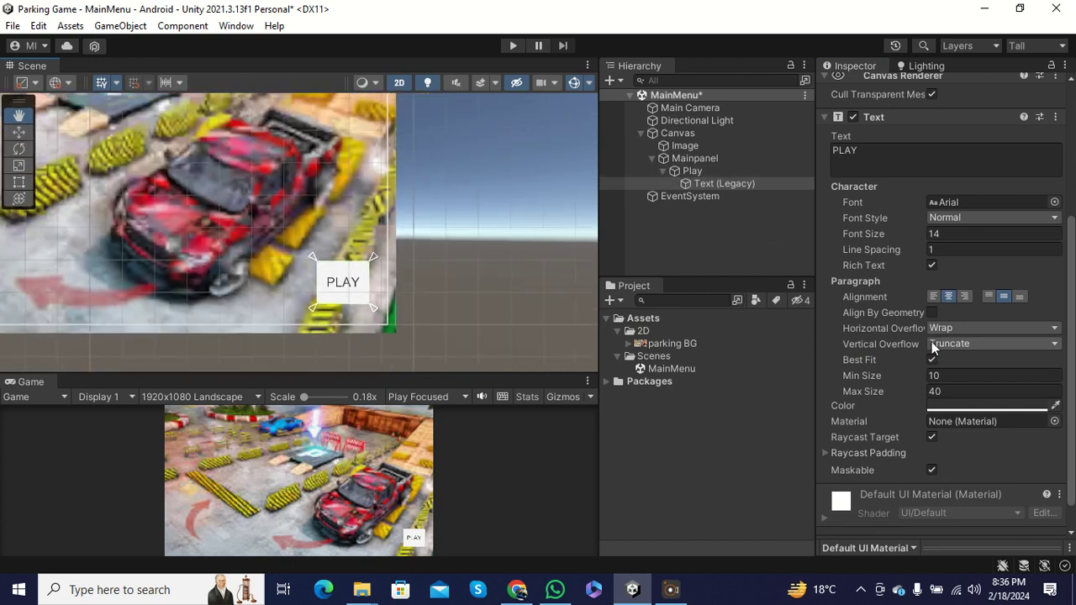
pyautogui.click(938, 391)
pyautogui.click(933, 376)
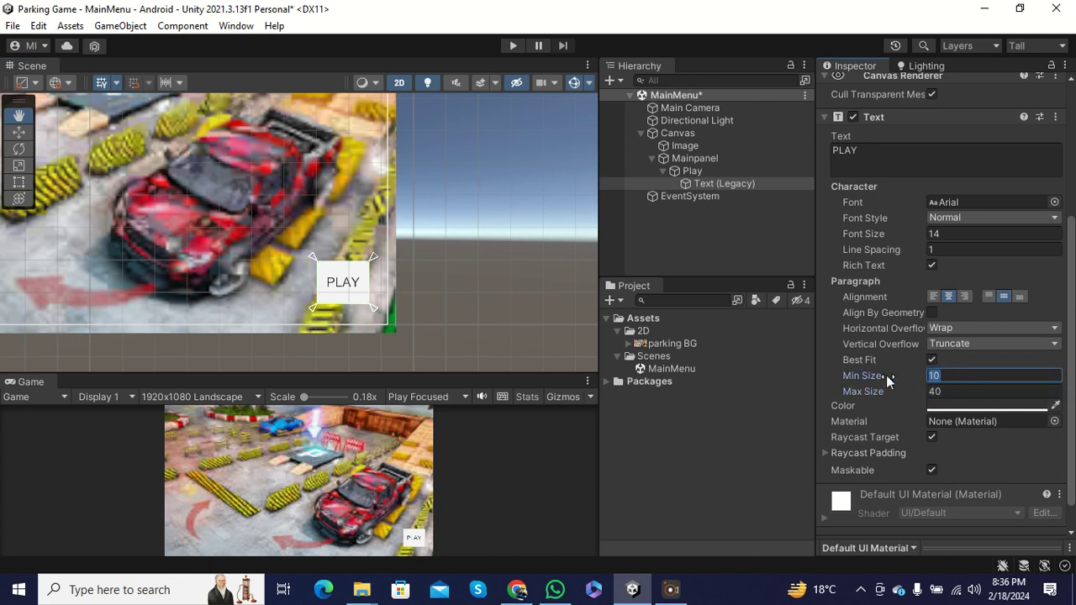
pyautogui.click(931, 359)
pyautogui.scroll(2, 900, 320)
pyautogui.click(946, 276)
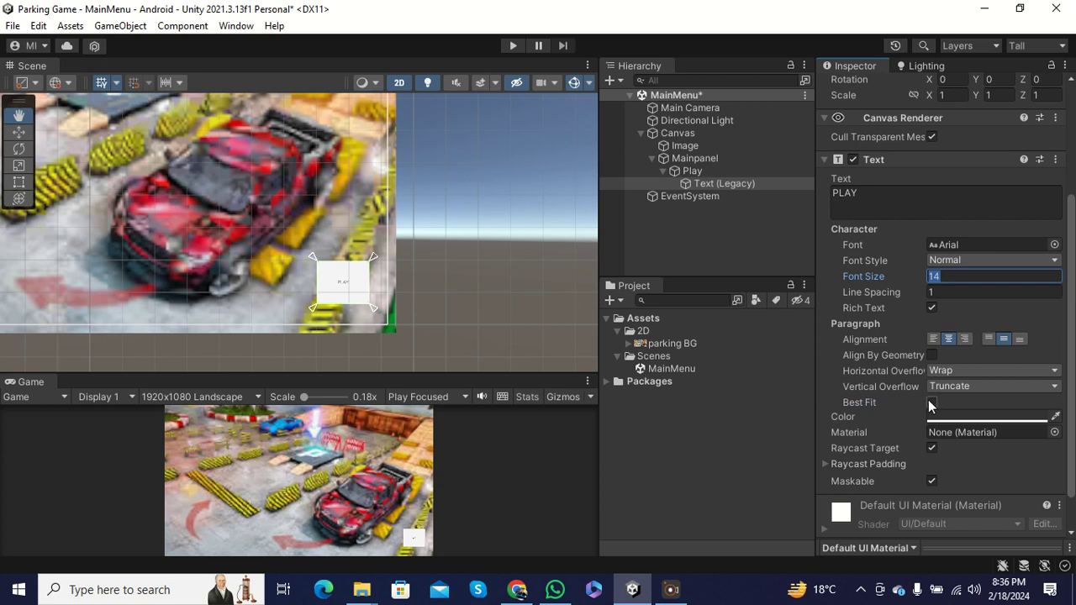
pyautogui.click(931, 401)
# Set the PLAY label's Best Fit range to a minimum size of 0 and a maximum size of 100.
pyautogui.scroll(-1, 941, 362)
pyautogui.click(945, 344)
pyautogui.write('0')
pyautogui.press('Tab')
pyautogui.write('100')
pyautogui.scroll(3, 387, 281)
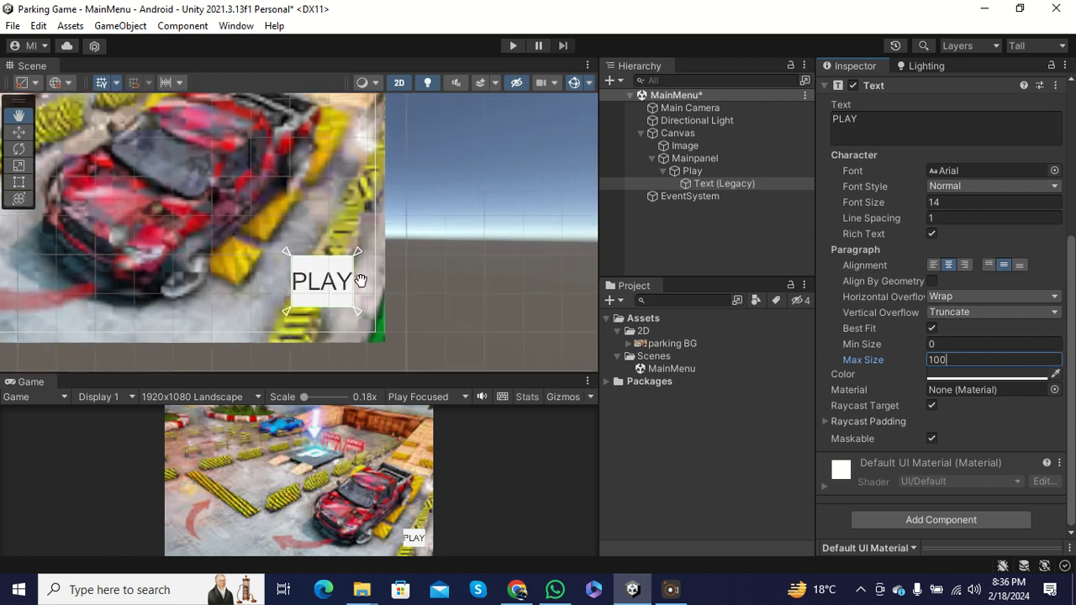
pyautogui.scroll(3, 376, 285)
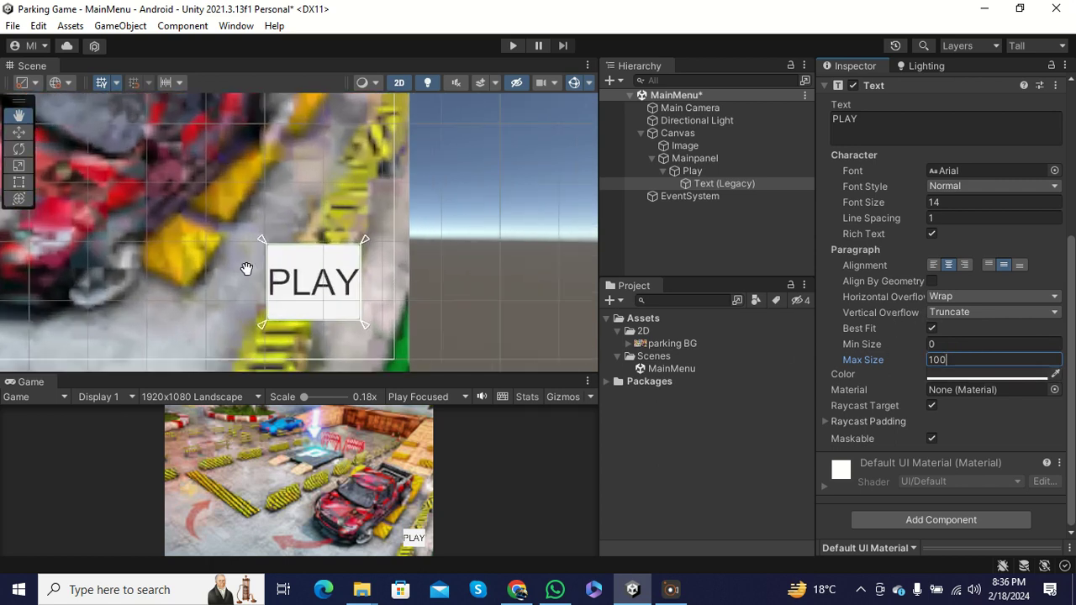
pyautogui.moveTo(269, 271); pyautogui.dragTo(293, 266)
pyautogui.scroll(3, 303, 265)
pyautogui.scroll(-3, 303, 265)
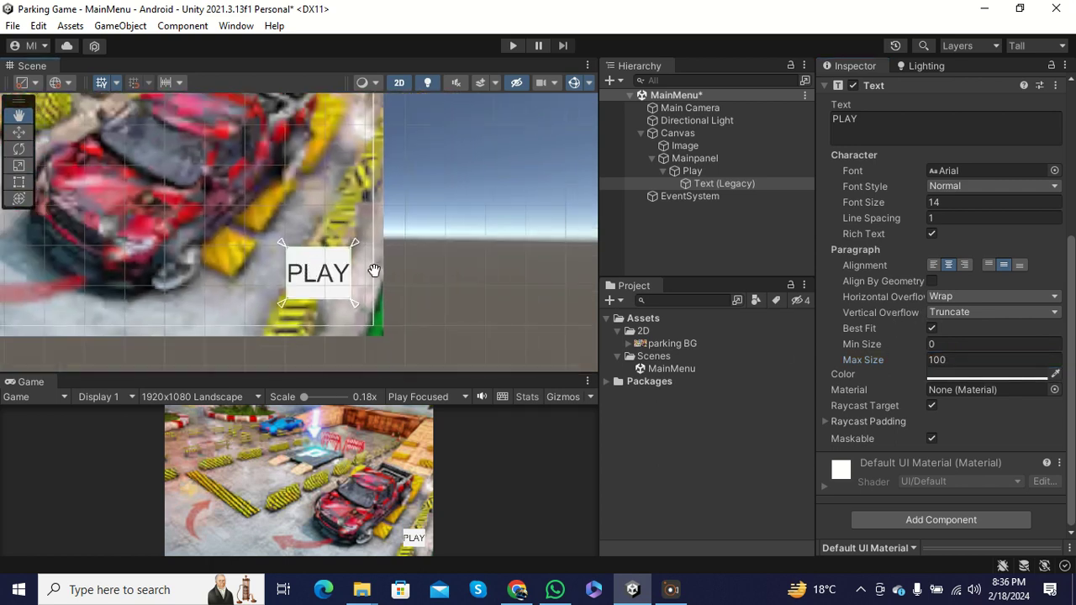
# Reshape the Play button with the Rect tool into a wider, shorter rectangle in the canvas's lower-right corner.
pyautogui.click(692, 170)
pyautogui.click(18, 182)
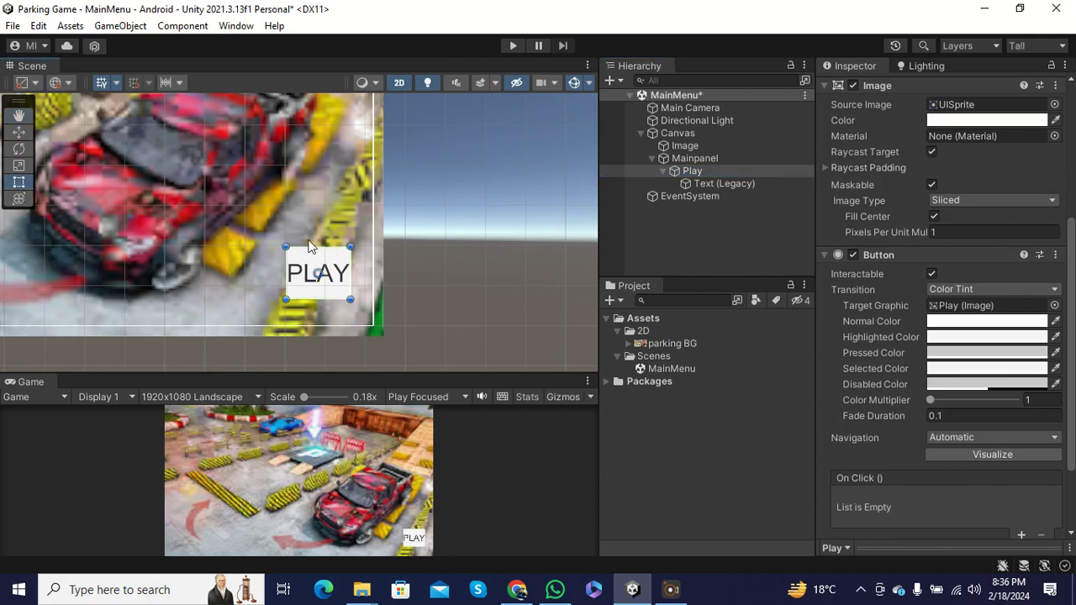
pyautogui.moveTo(309, 248); pyautogui.dragTo(256, 286)
pyautogui.scroll(-1, 328, 303)
pyautogui.scroll(-5, 252, 307)
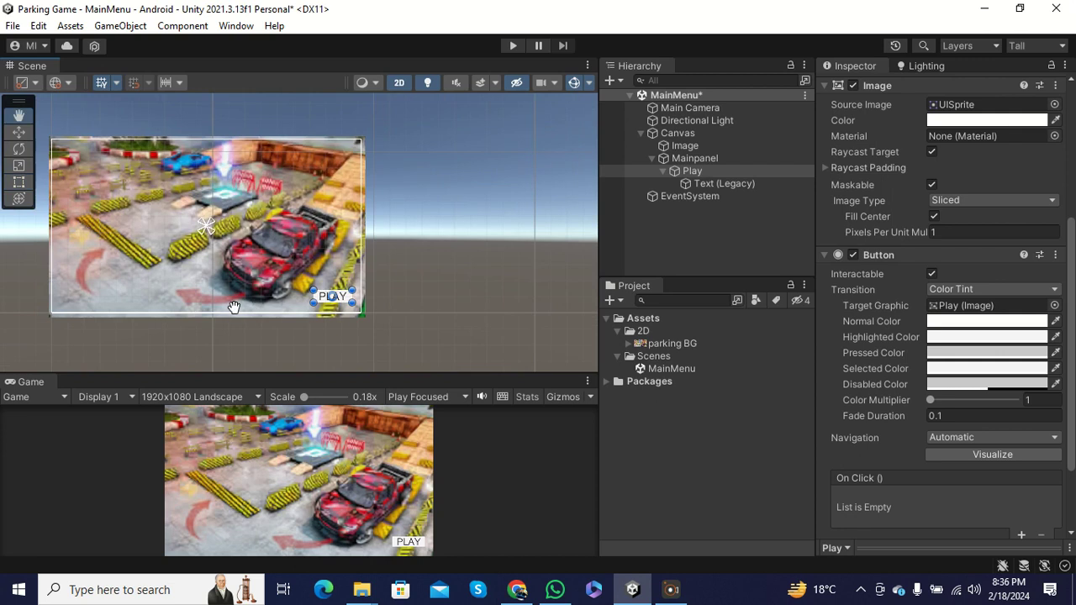
# Duplicate the Play button within Mainpanel and rename the copy exit.
pyautogui.click(696, 182)
pyautogui.click(664, 171)
pyautogui.click(693, 172)
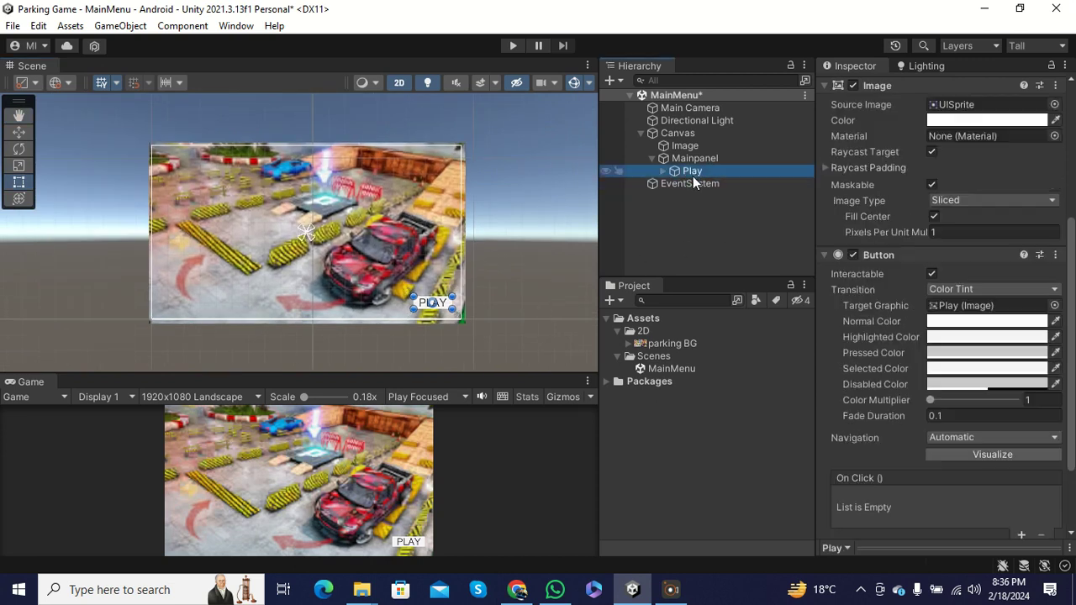
pyautogui.hotkey('ctrl', 'd')
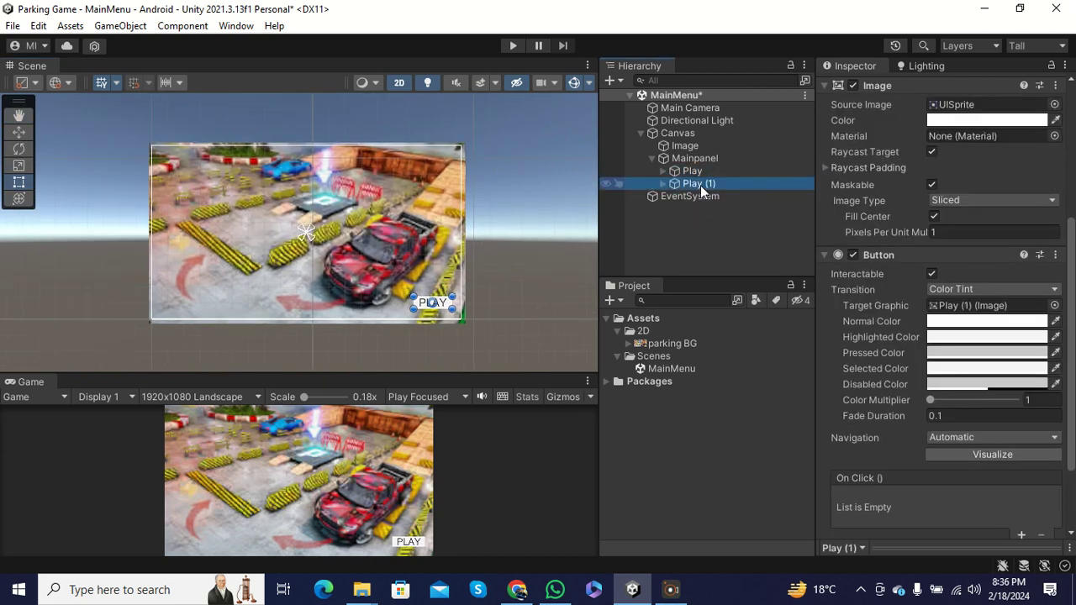
pyautogui.press('F2')
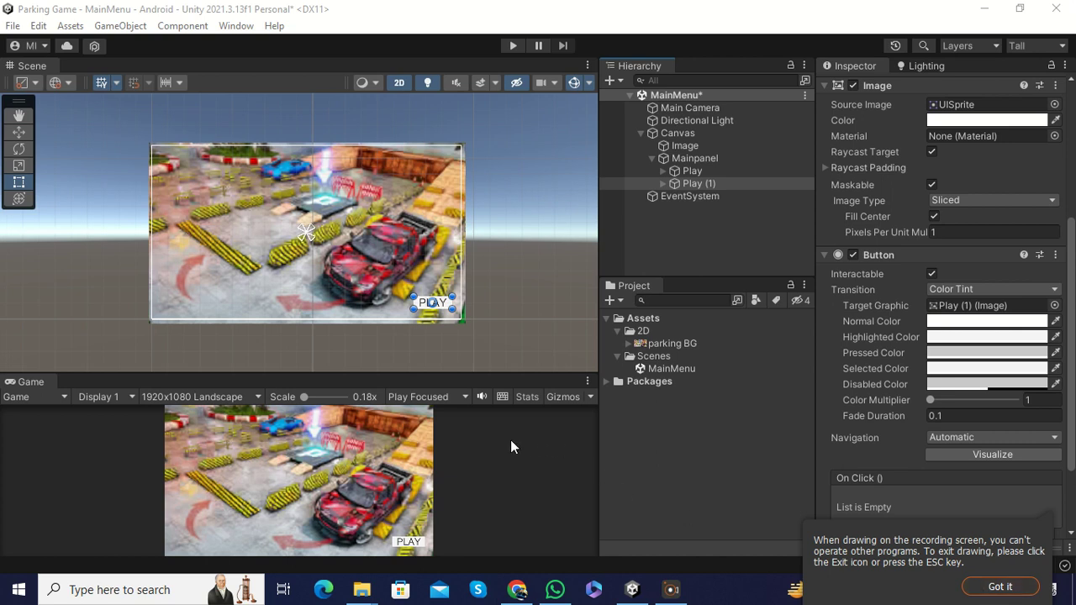
pyautogui.click(717, 185)
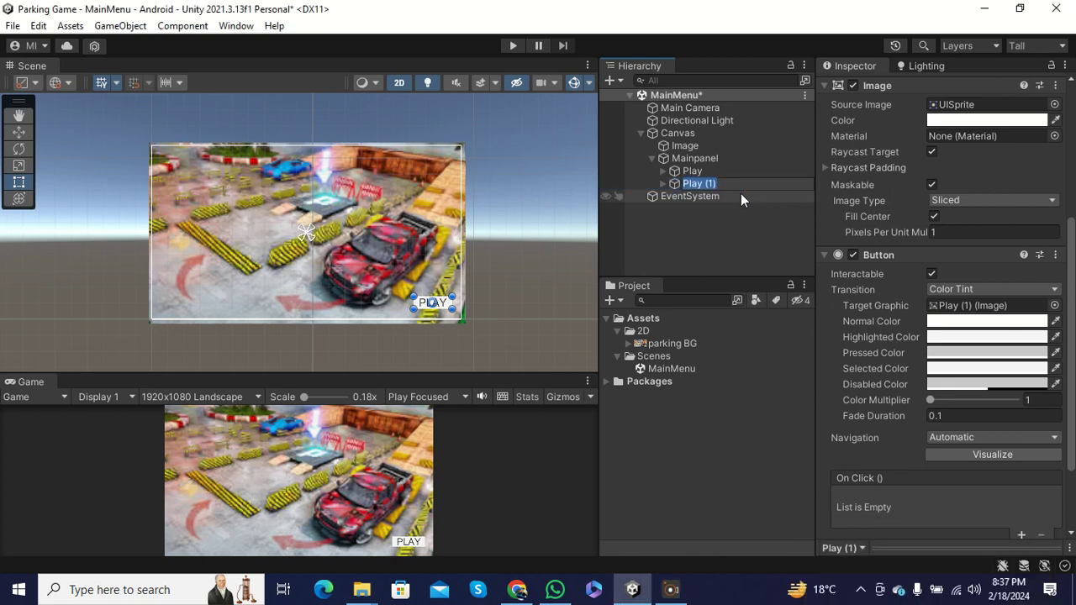
pyautogui.write('R')
pyautogui.press('BackSpace')
pyautogui.write('xi')
pyautogui.press('BackSpace')
pyautogui.press('BackSpace')
pyautogui.write('exit')
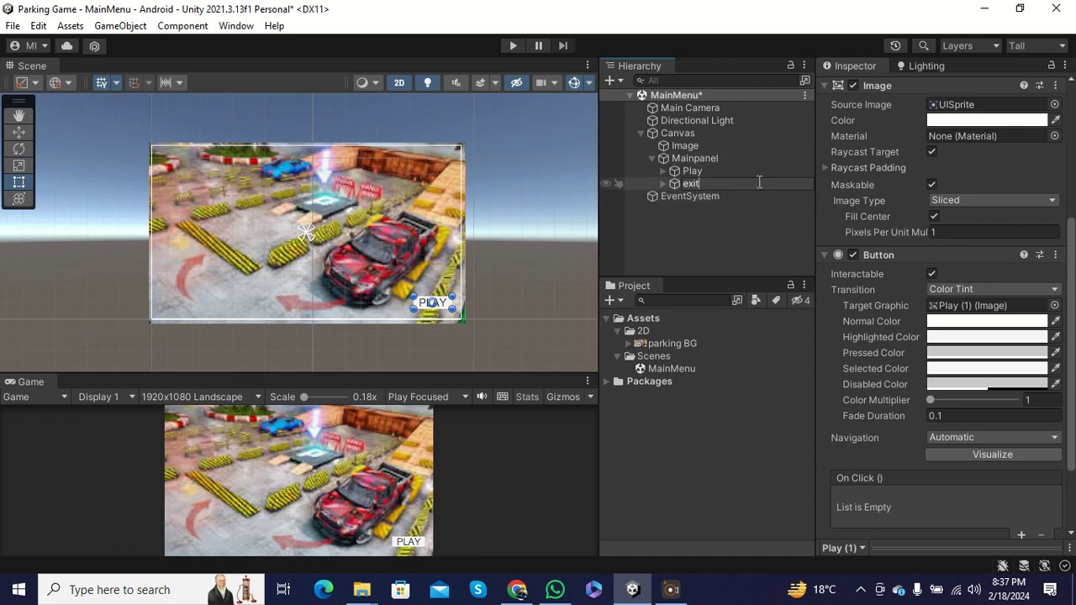
# Change the exit button's child label text to Exit and reselect the exit button.
pyautogui.click(666, 184)
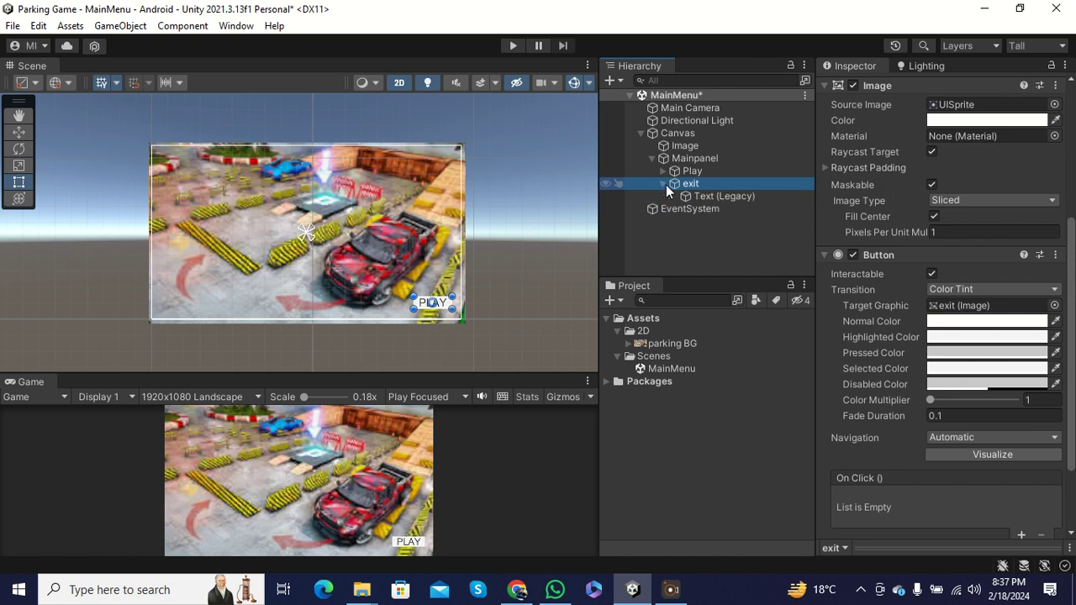
pyautogui.click(663, 183)
pyautogui.click(713, 196)
pyautogui.scroll(3, 909, 249)
pyautogui.click(875, 218)
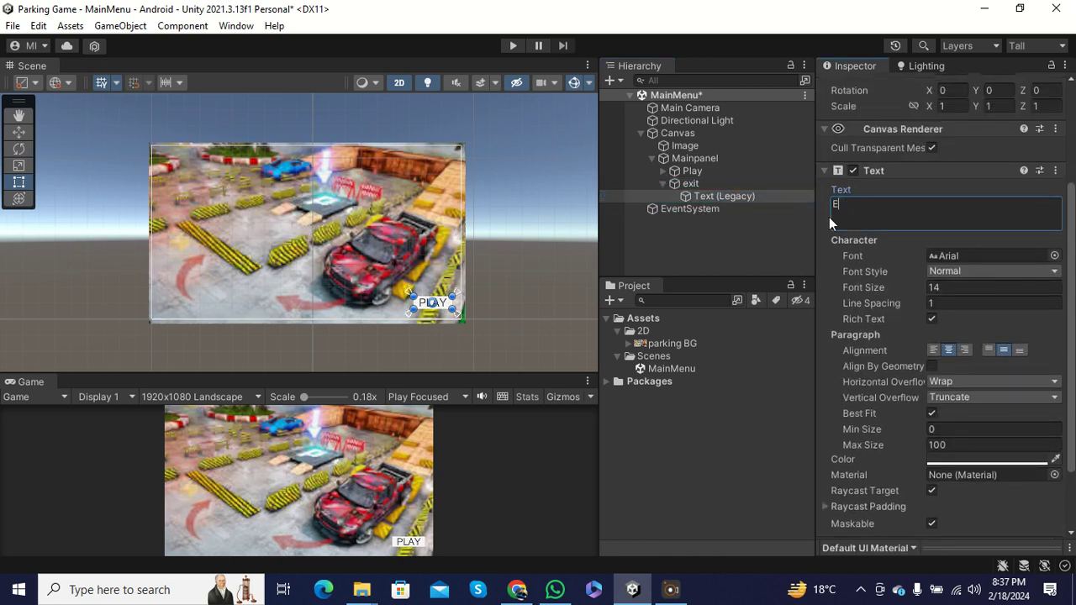
pyautogui.write('Exit')
pyautogui.click(682, 185)
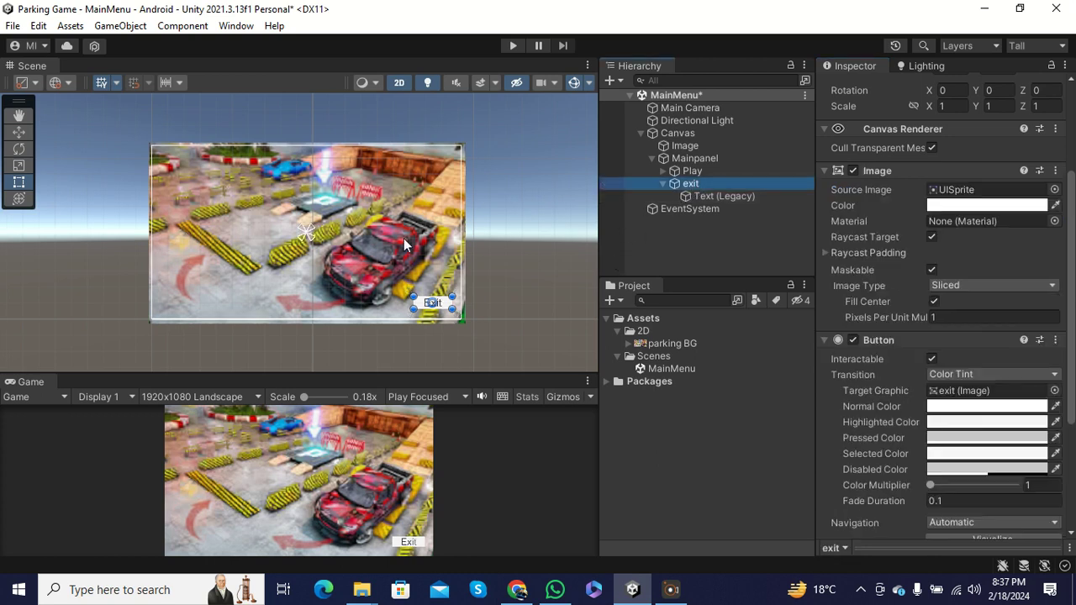
pyautogui.scroll(1, 405, 261)
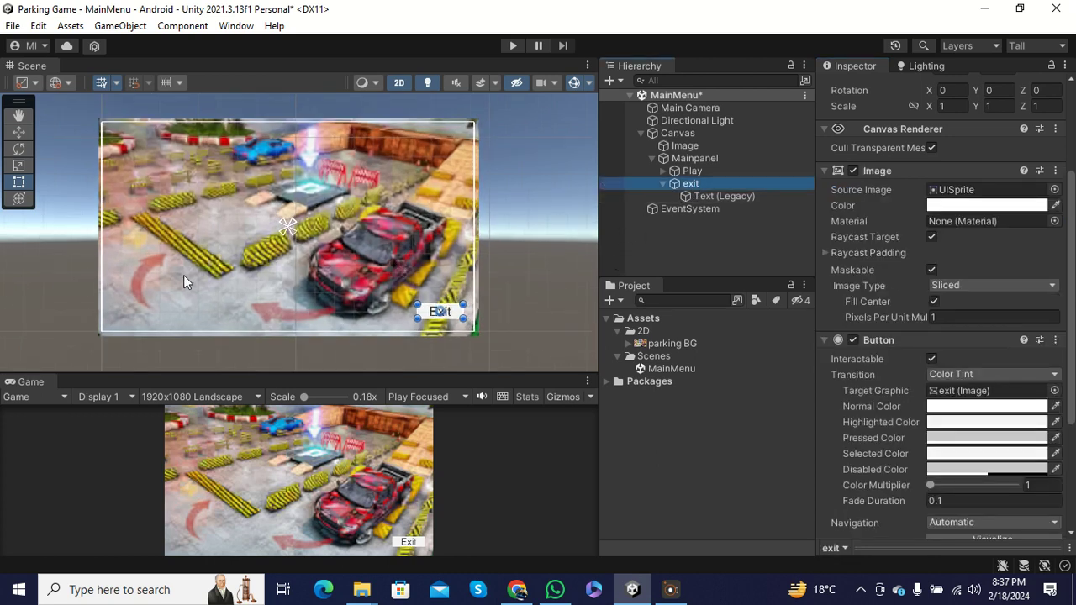
pyautogui.click(19, 115)
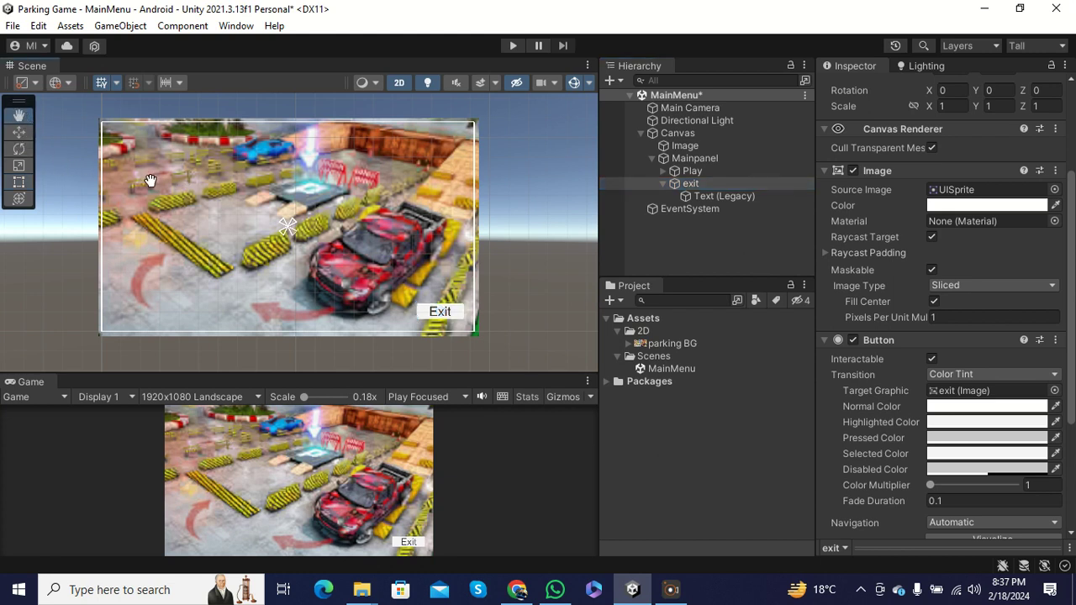
pyautogui.click(18, 133)
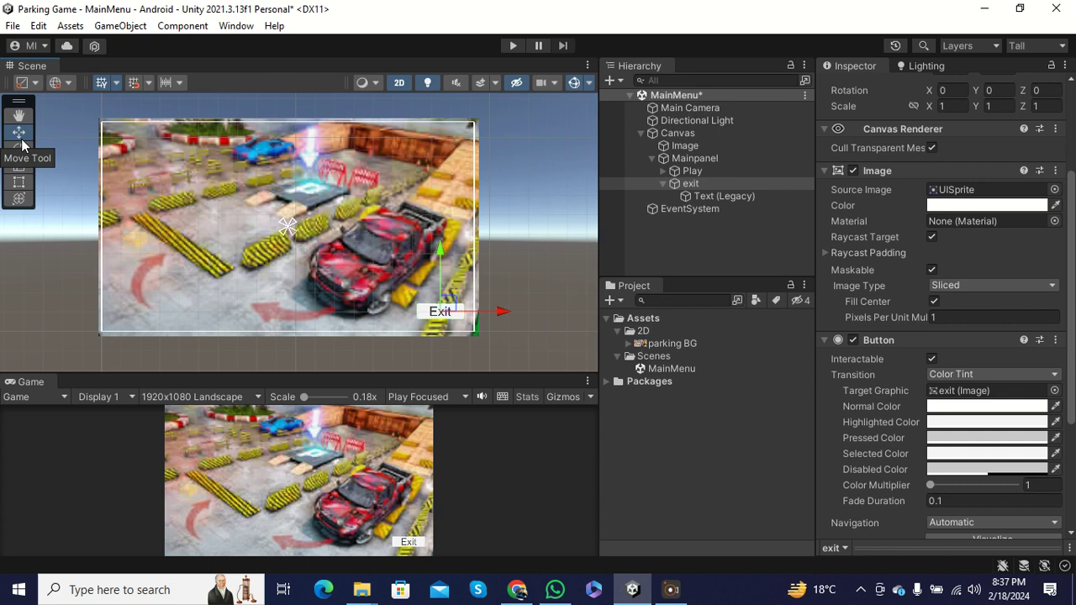
pyautogui.click(20, 150)
pyautogui.click(18, 166)
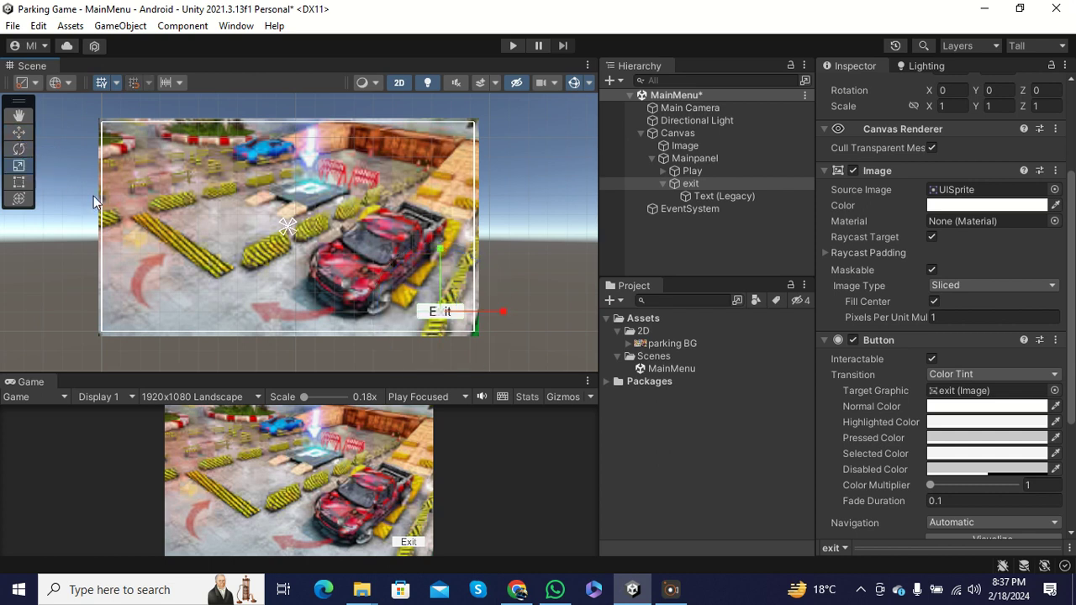
pyautogui.press('t')
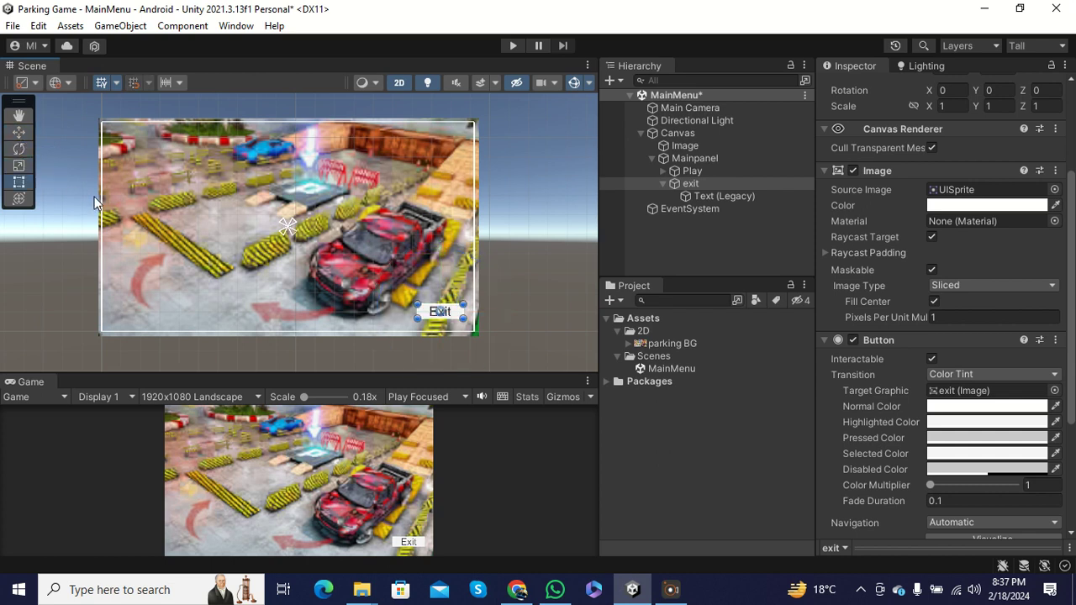
pyautogui.press('y')
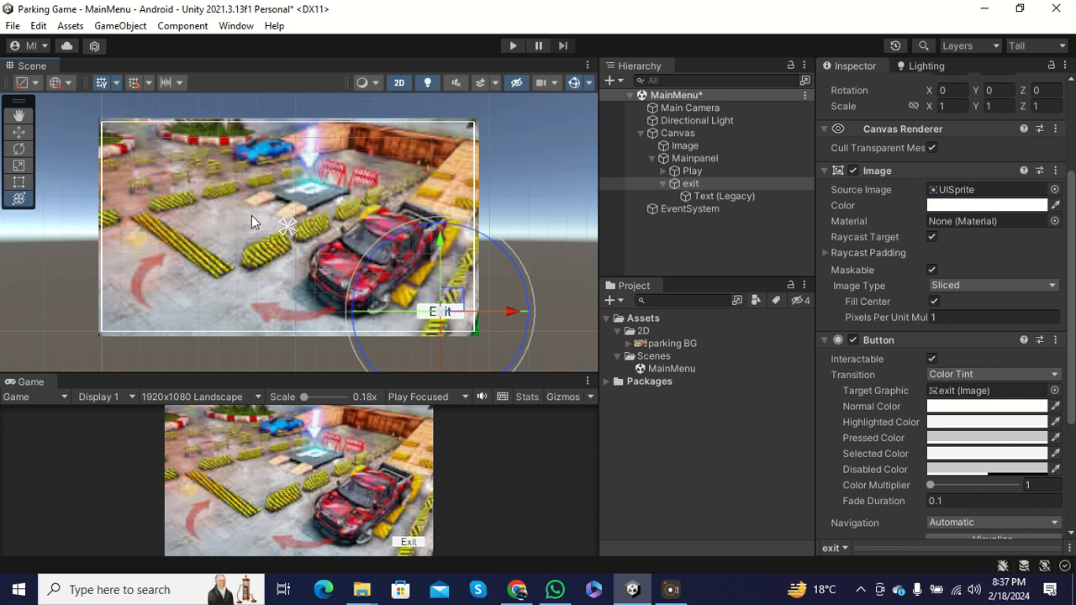
# Move the exit button with the Move tool from the canvas's lower-right corner to its upper-left corner.
pyautogui.press('w')
pyautogui.moveTo(496, 314); pyautogui.dragTo(187, 312)
pyautogui.moveTo(134, 253); pyautogui.dragTo(135, 89)
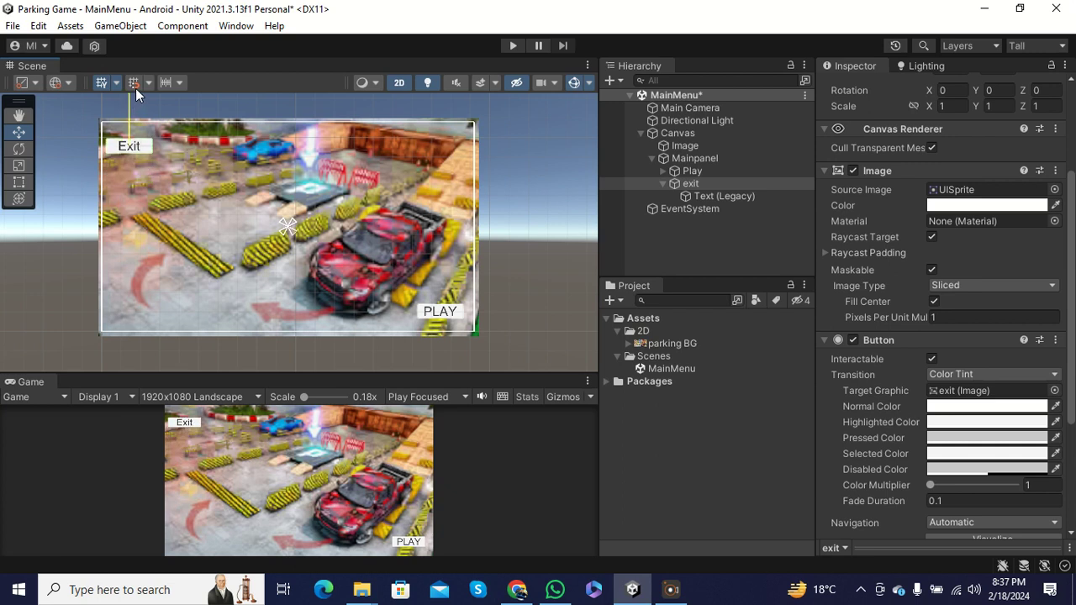
pyautogui.scroll(-4, 145, 175)
pyautogui.scroll(2, 163, 230)
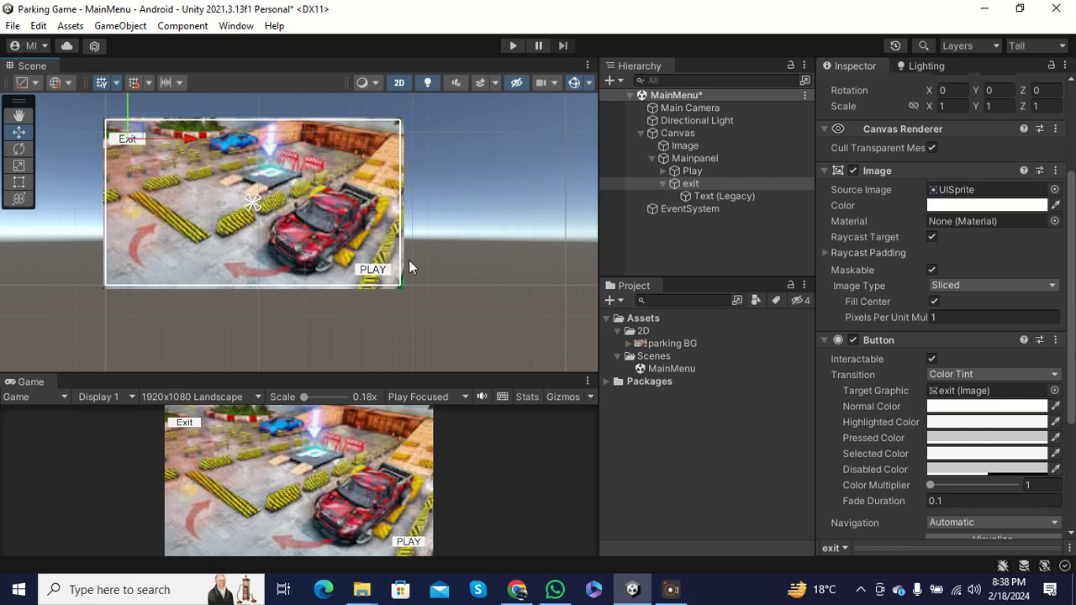
pyautogui.scroll(2, 210, 242)
pyautogui.moveTo(118, 194); pyautogui.dragTo(204, 229, button='middle')
pyautogui.scroll(1, 185, 262)
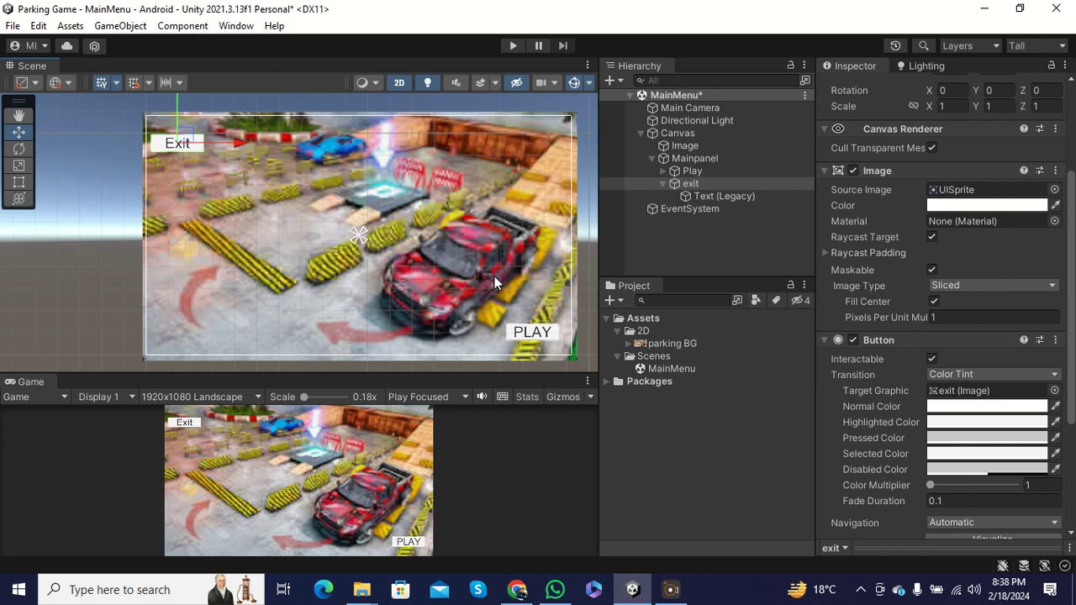
pyautogui.scroll(-1, 494, 282)
pyautogui.scroll(-4, 1017, 283)
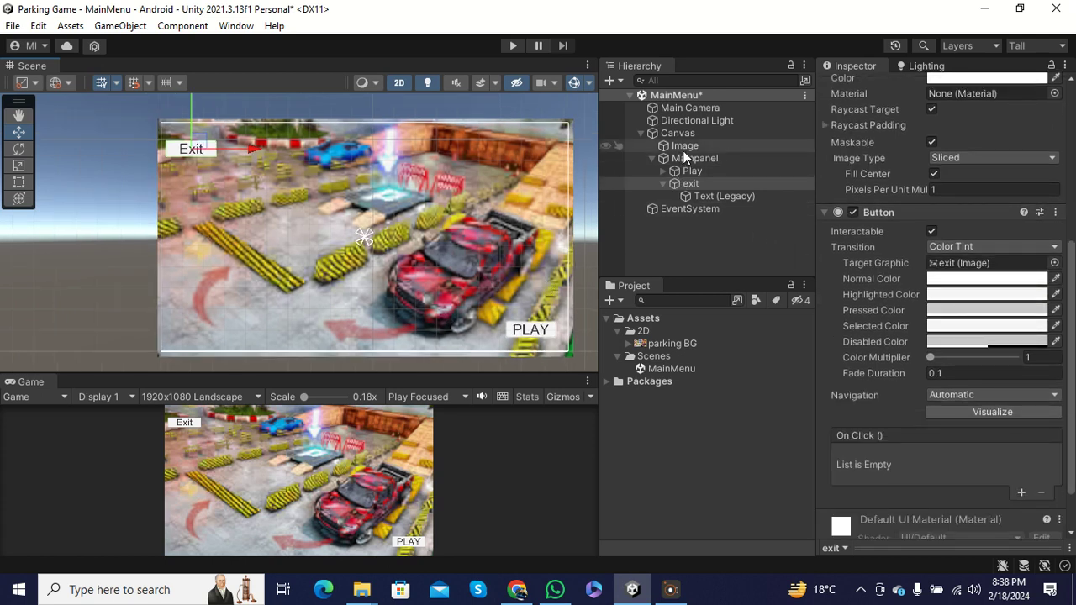
pyautogui.click(684, 148)
pyautogui.scroll(1, 945, 420)
pyautogui.scroll(-1, 945, 427)
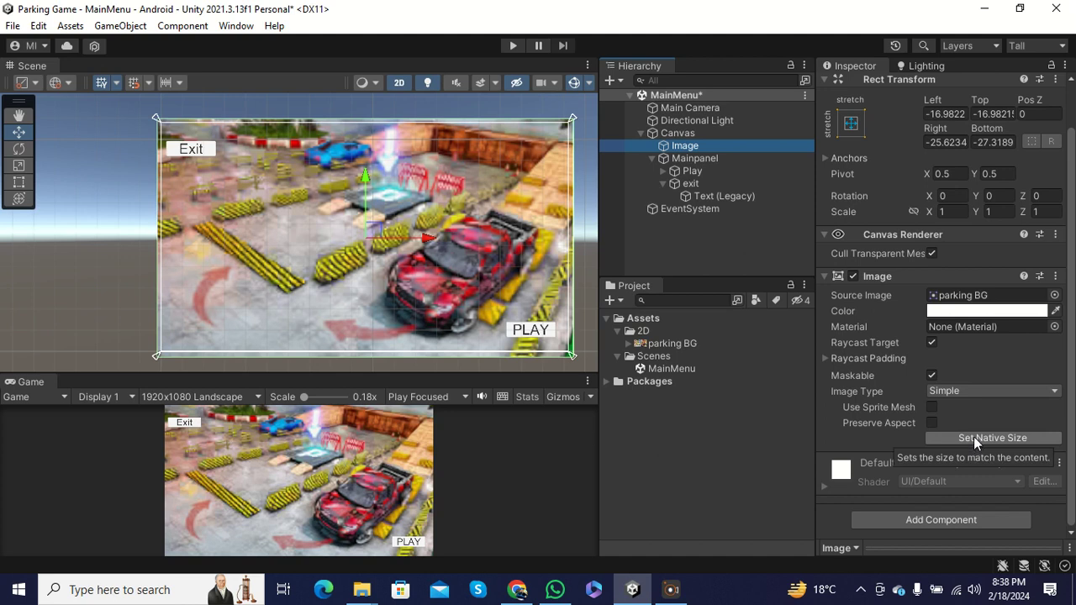
# Enlarge the Play button with the Rect tool to about 267 by 85, extending its upper-left corner outward.
pyautogui.click(692, 171)
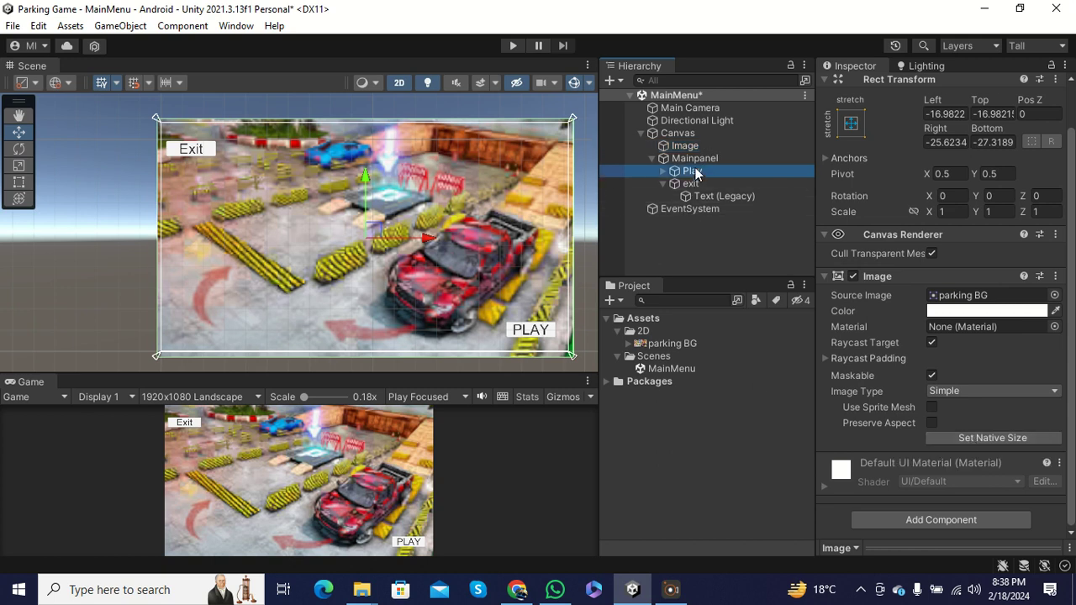
pyautogui.scroll(2, 413, 269)
pyautogui.moveTo(413, 269); pyautogui.dragTo(186, 210, button='middle')
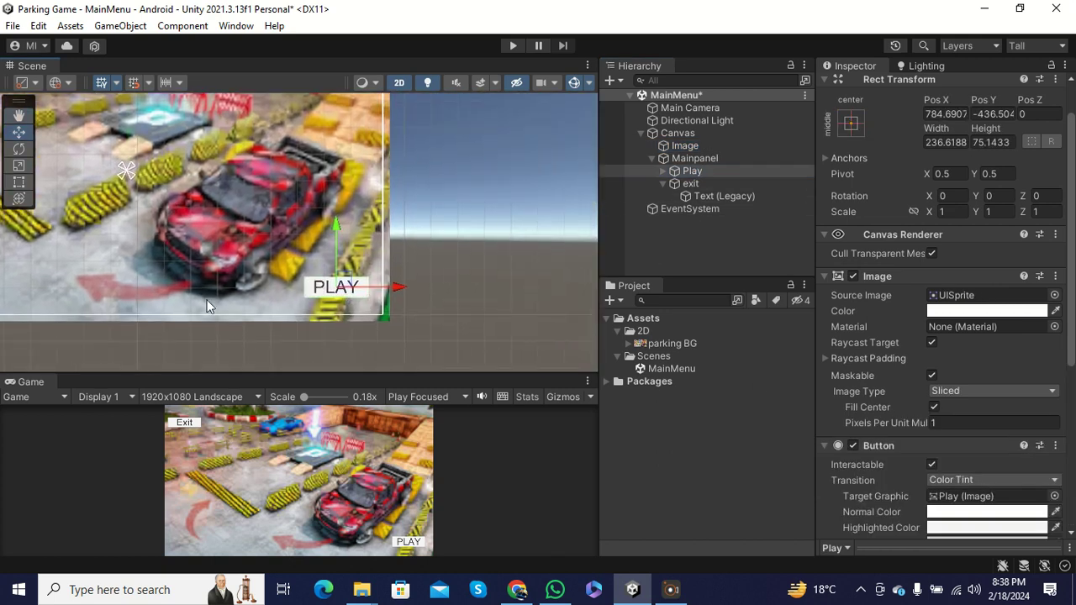
pyautogui.click(19, 182)
pyautogui.scroll(1, 261, 282)
pyautogui.moveTo(309, 276)
pyautogui.mouseDown()
pyautogui.moveTo(265, 263)
pyautogui.moveTo(305, 272)
pyautogui.mouseUp()
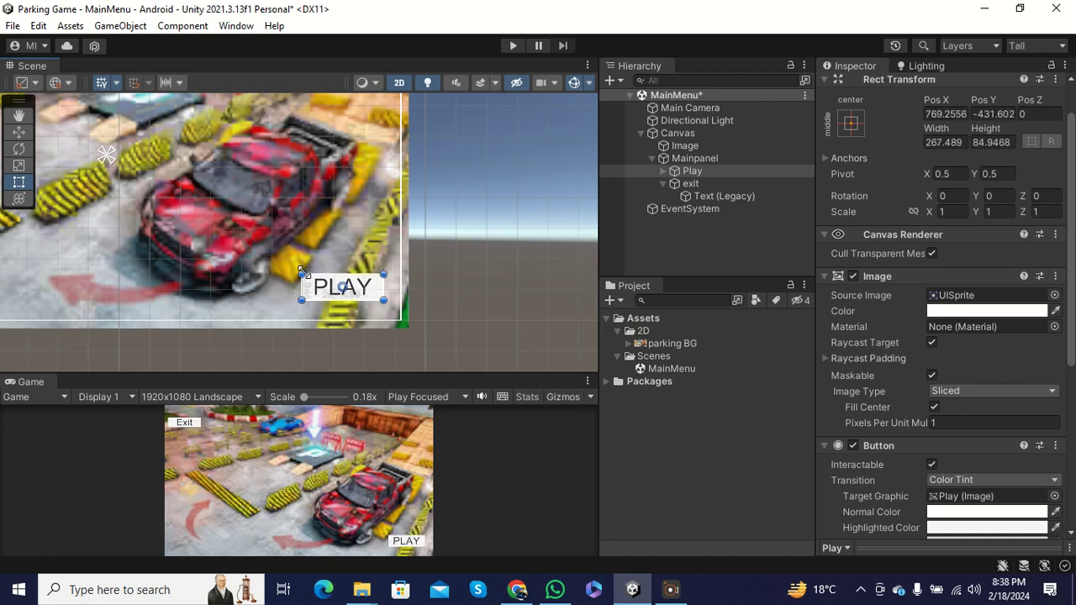
pyautogui.scroll(-4, 327, 282)
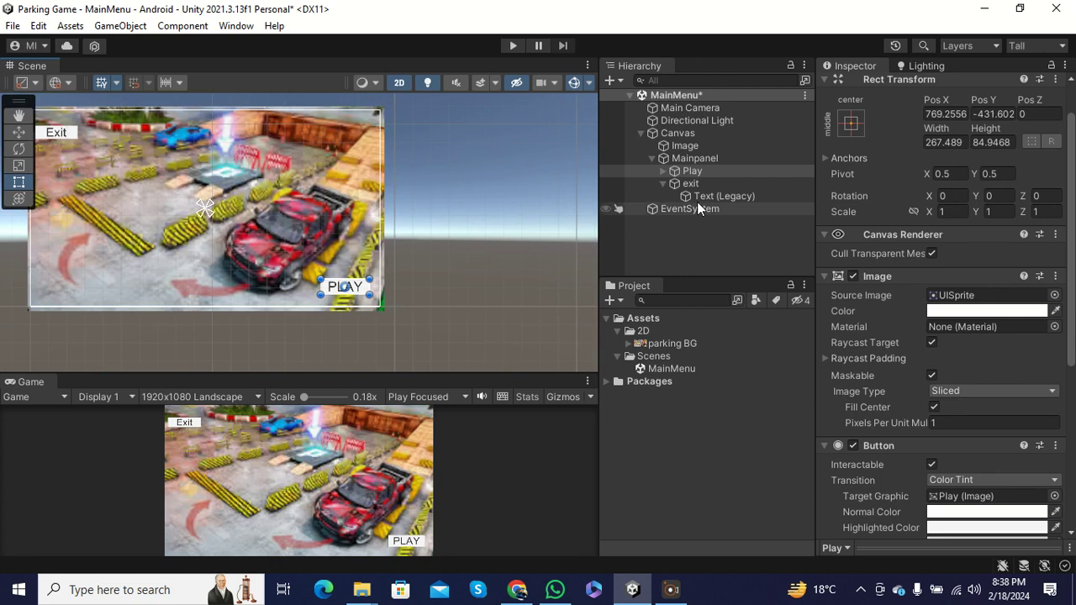
# Anchor Mainpanel's Play button to the bottom-right of its parent using the anchor presets.
pyautogui.click(662, 184)
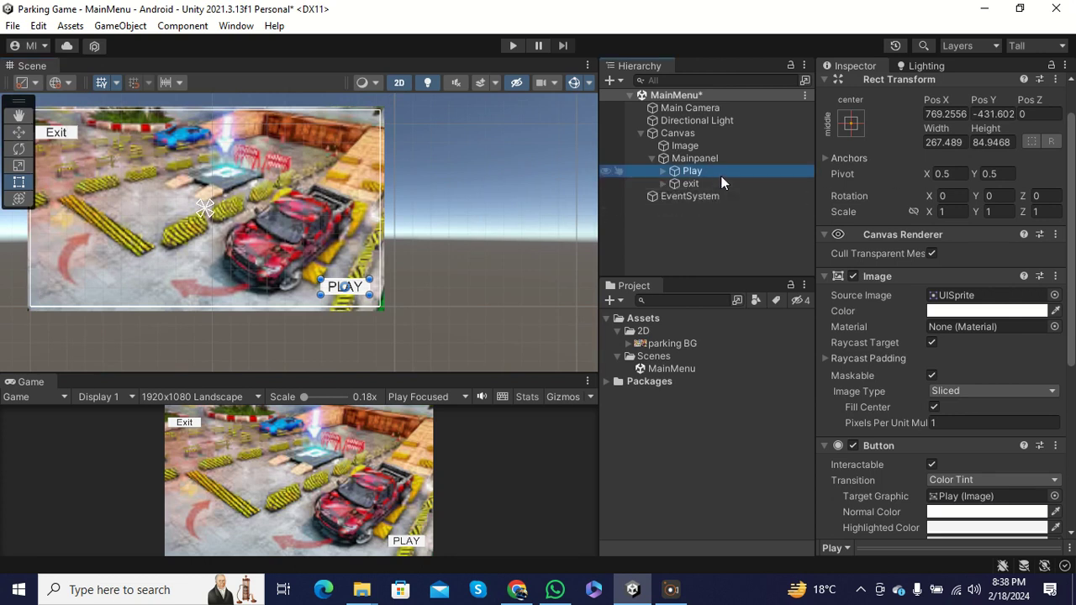
pyautogui.click(704, 160)
pyautogui.scroll(-1, 301, 178)
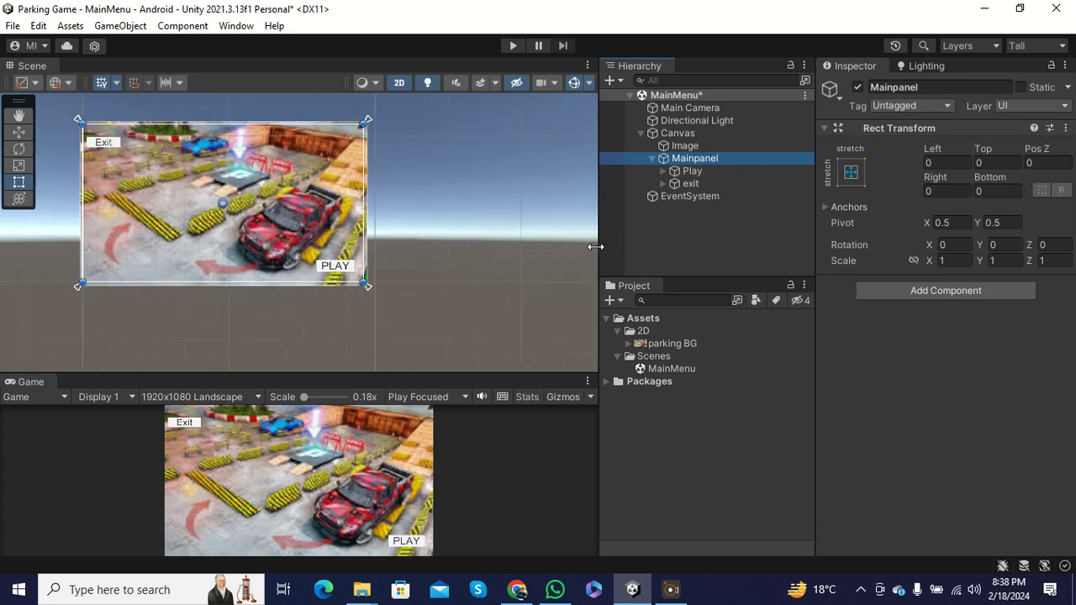
pyautogui.click(676, 171)
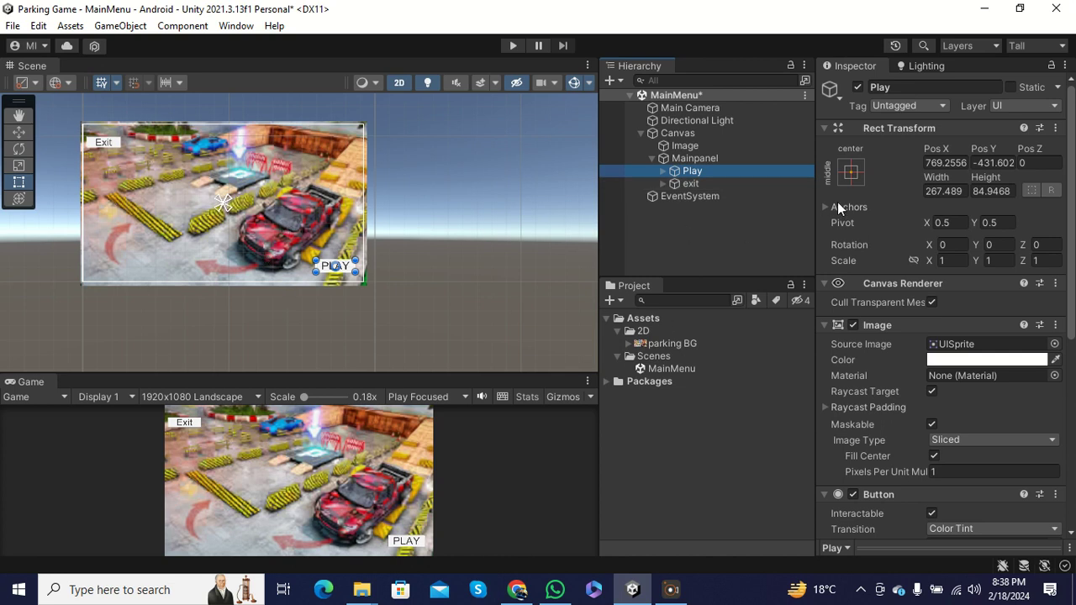
pyautogui.click(851, 172)
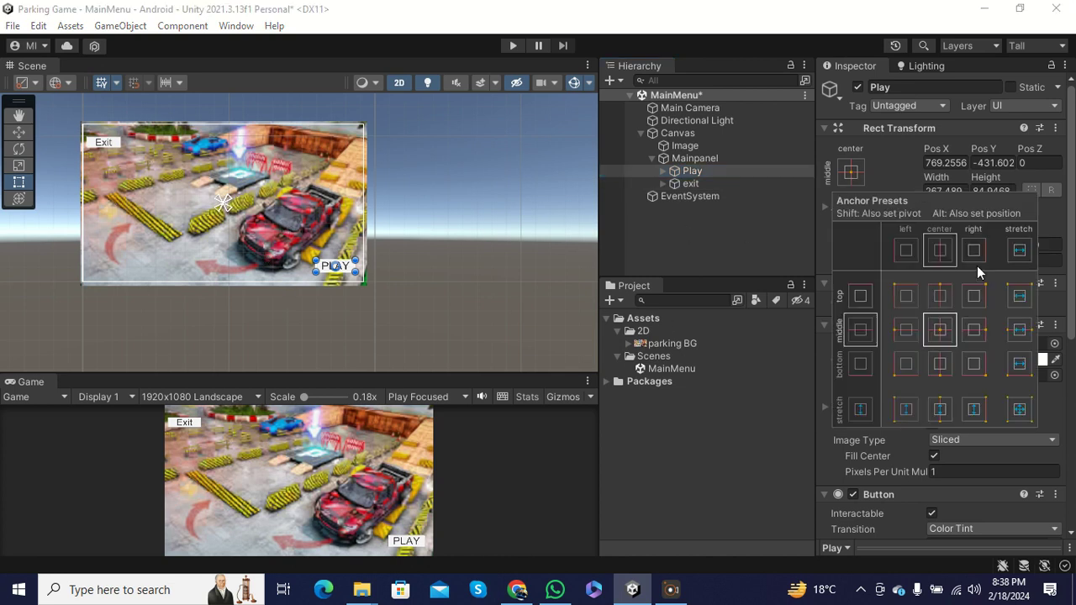
pyautogui.click(974, 367)
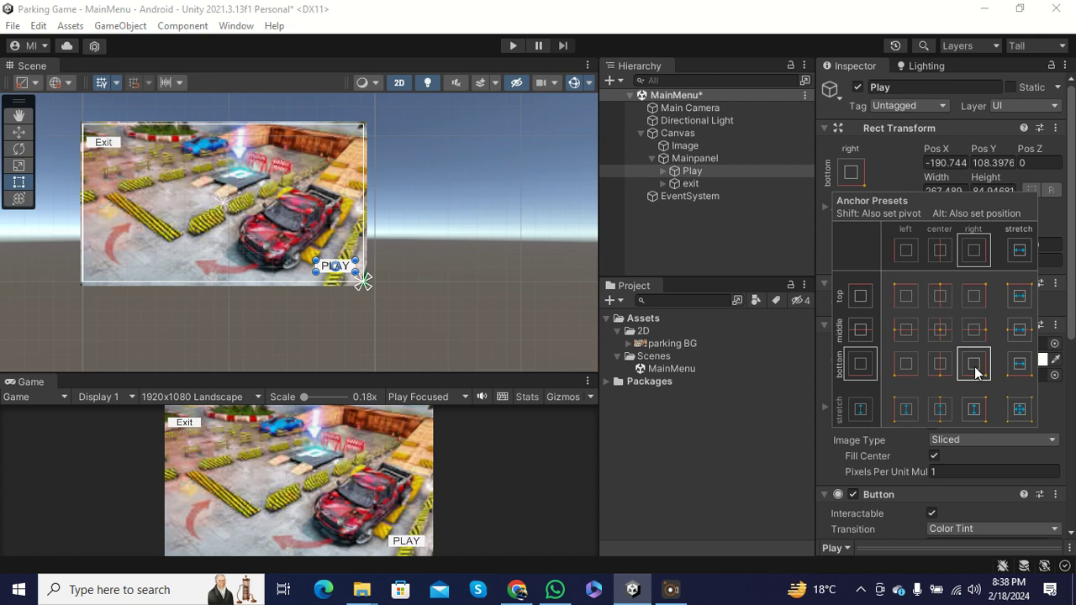
# Anchor Mainpanel's exit button to the top-left of its parent using the anchor presets.
pyautogui.click(703, 185)
pyautogui.click(850, 172)
pyautogui.click(904, 296)
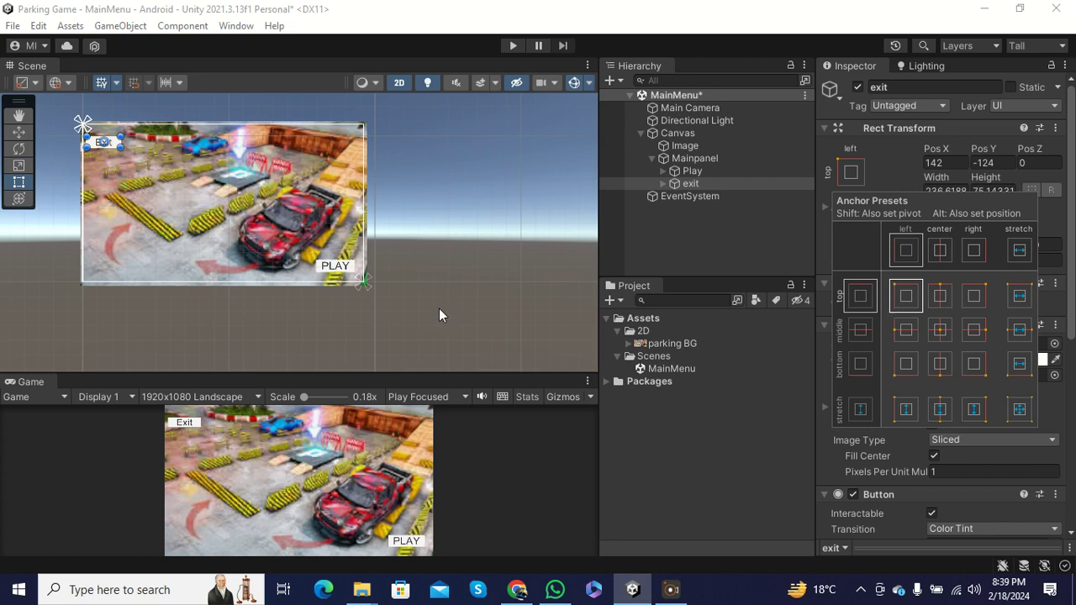
pyautogui.click(335, 145)
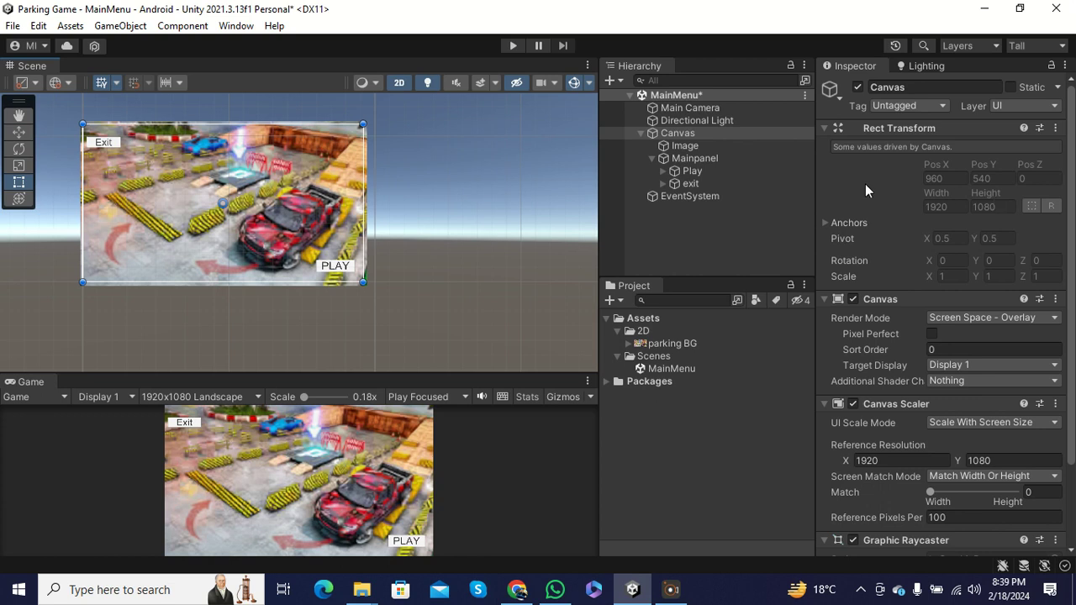
# Duplicate Mainpanel under the Canvas and rename the copy Exitpanel.
pyautogui.click(651, 158)
pyautogui.click(695, 158)
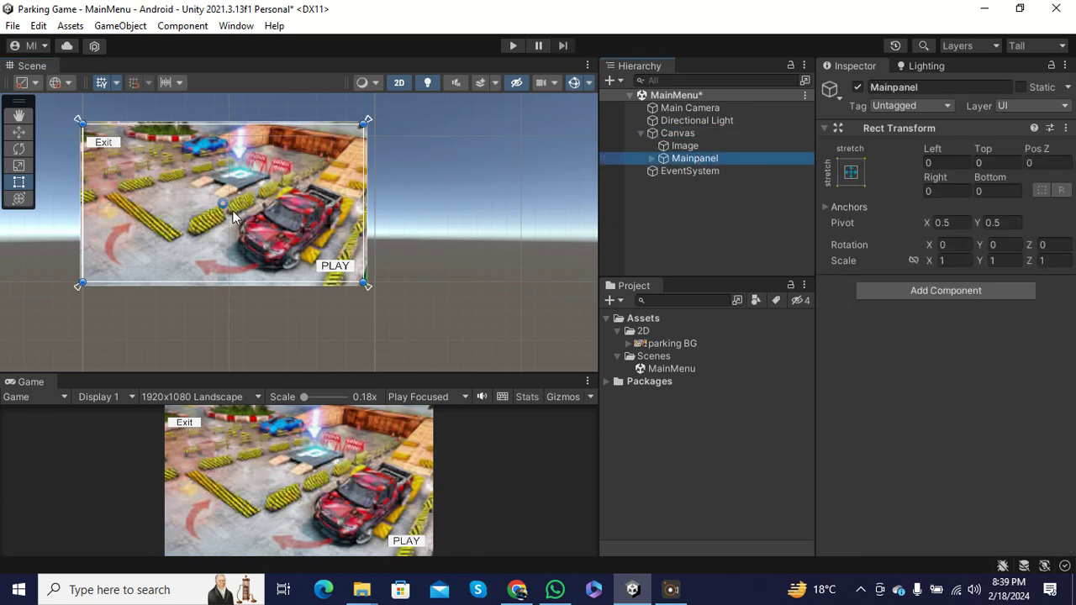
pyautogui.hotkey('ctrl', 'd')
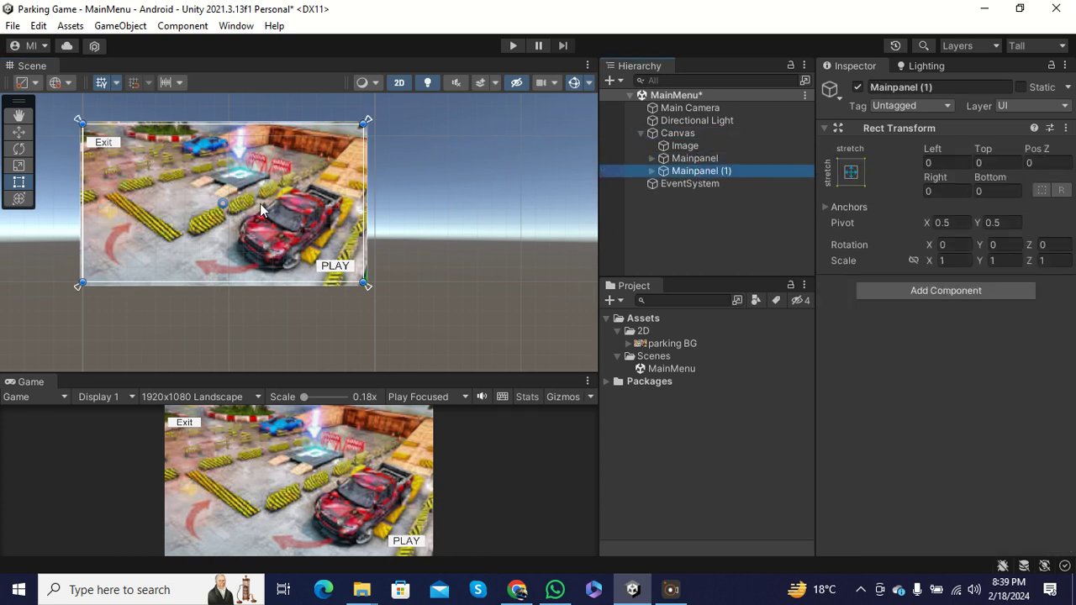
pyautogui.click(721, 172)
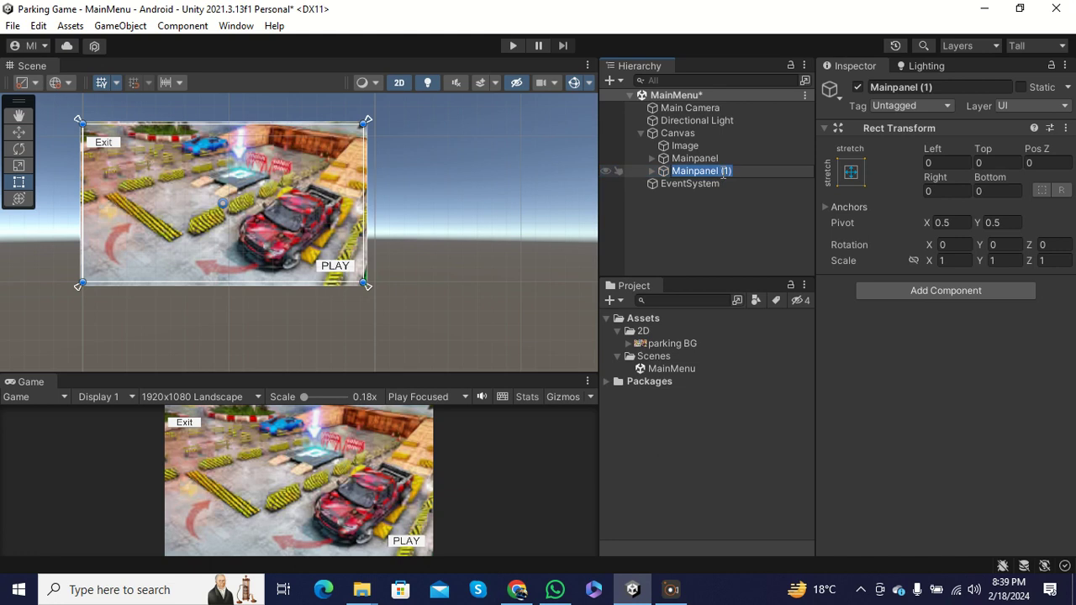
pyautogui.write('E')
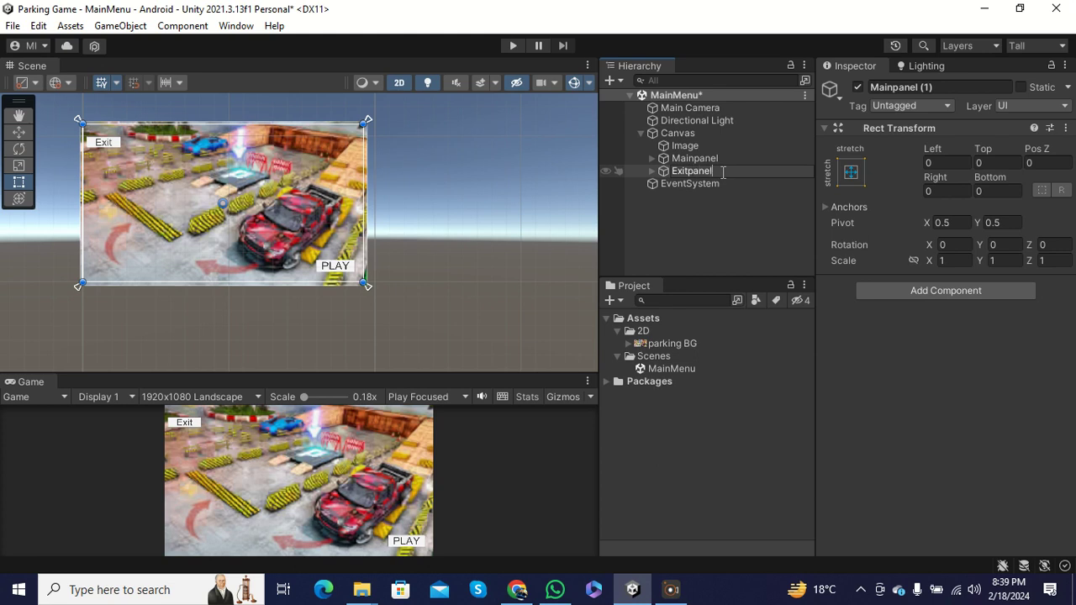
pyautogui.write('xitpanel')
pyautogui.press('Return')
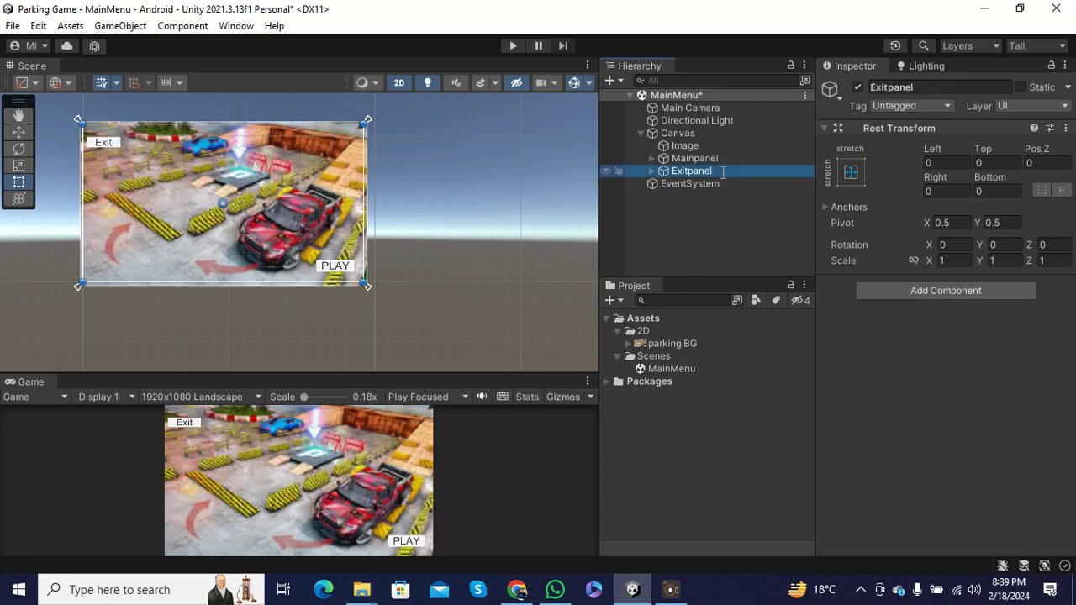
# Expand Exitpanel to show its buttons and deactivate the original Mainpanel.
pyautogui.press('Right')
pyautogui.click(720, 183)
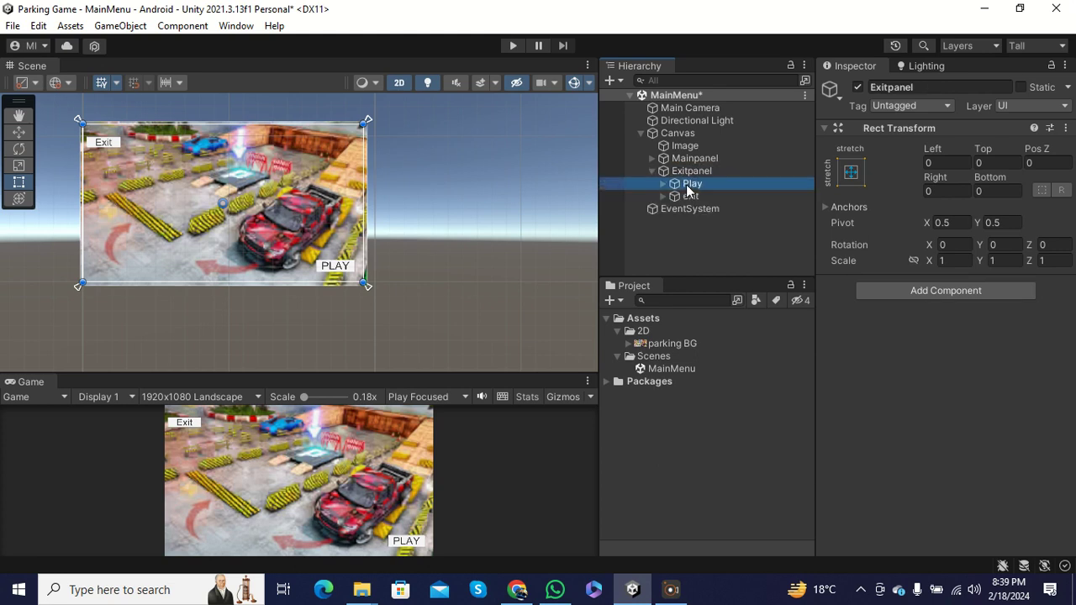
pyautogui.click(720, 158)
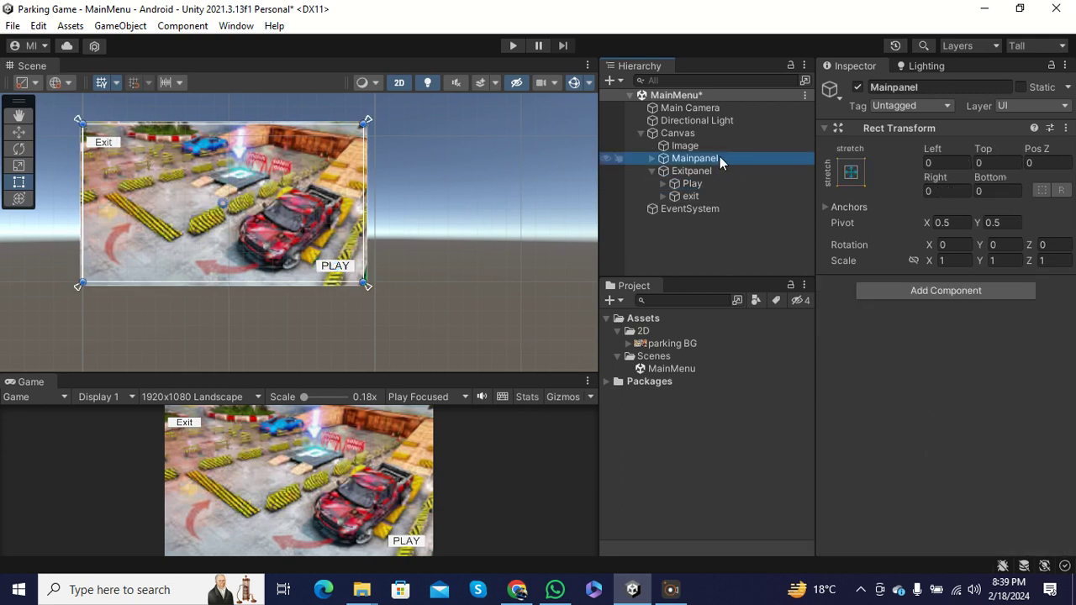
pyautogui.hotkey('alt', 'shift', 'a')
# Move Exitpanel's Play button to just below the canvas center, at about Pos X -962 and Pos Y 453.
pyautogui.click(710, 182)
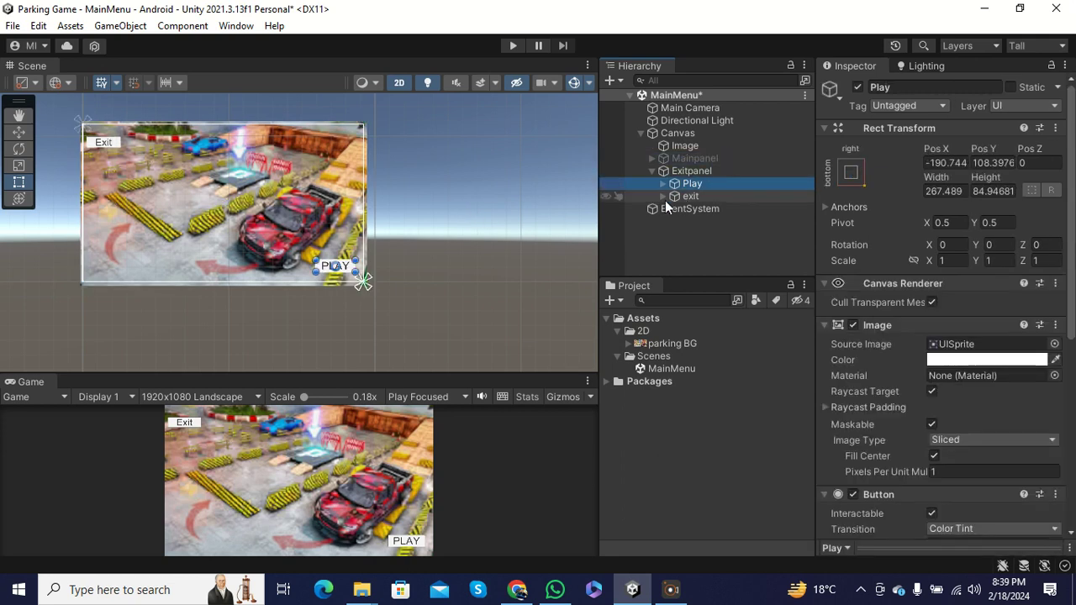
pyautogui.click(19, 131)
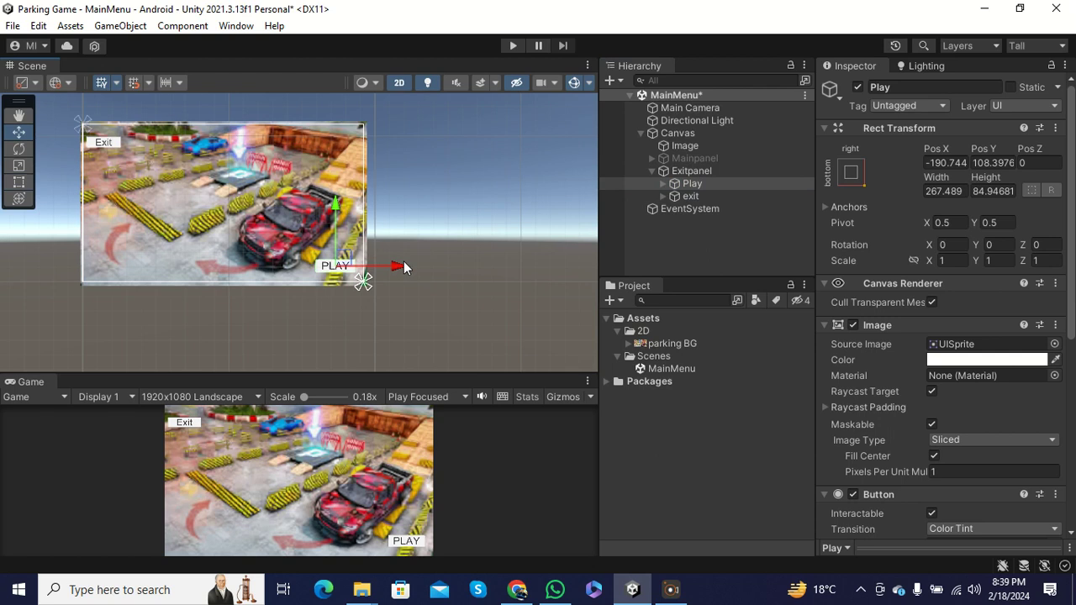
pyautogui.click(362, 278)
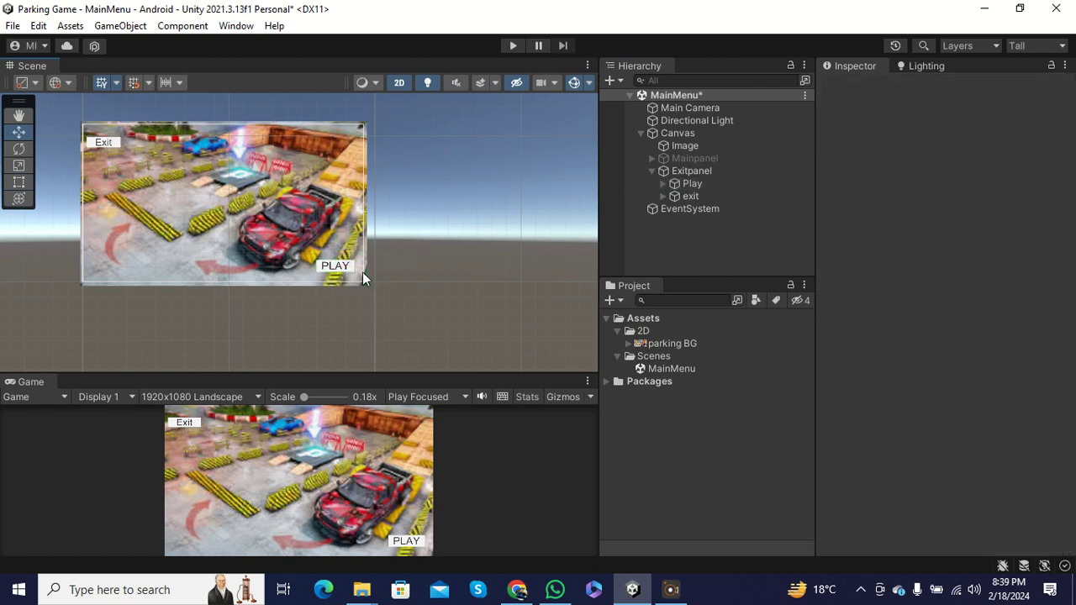
pyautogui.click(362, 278)
pyautogui.moveTo(392, 269); pyautogui.dragTo(274, 258)
pyautogui.moveTo(224, 199); pyautogui.dragTo(226, 148)
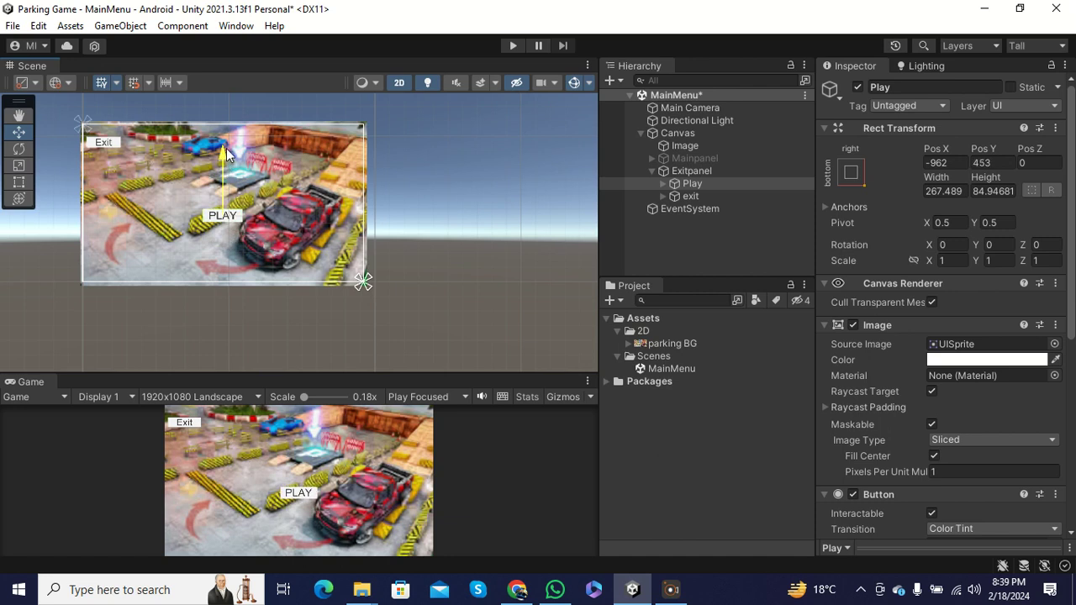
# Change the label text of Exitpanel's Play button to Yes.
pyautogui.click(663, 184)
pyautogui.click(714, 196)
pyautogui.scroll(-3, 907, 277)
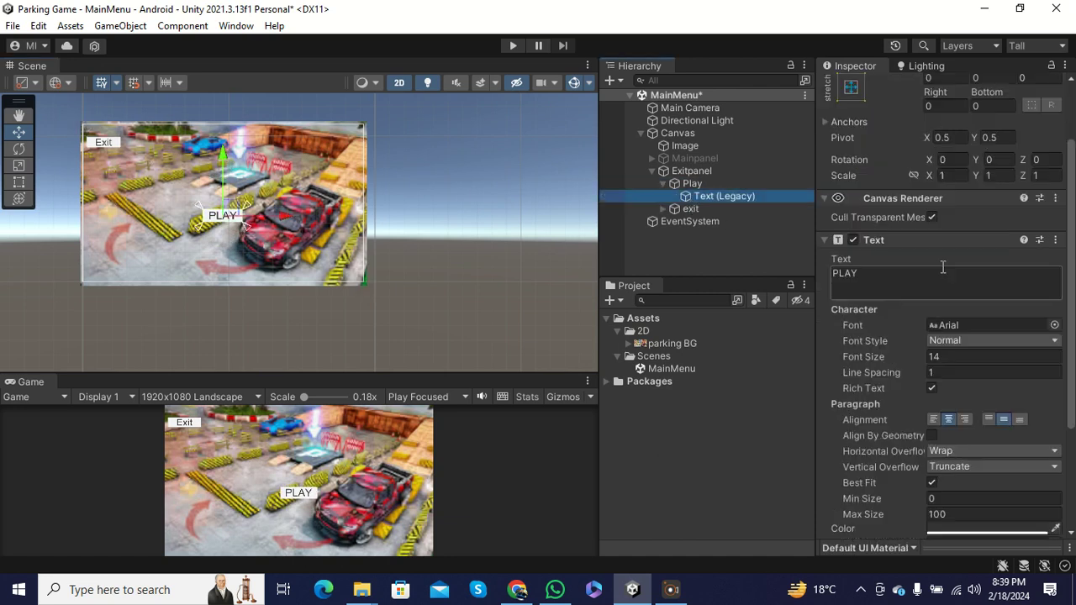
pyautogui.click(908, 279)
pyautogui.write('Yes')
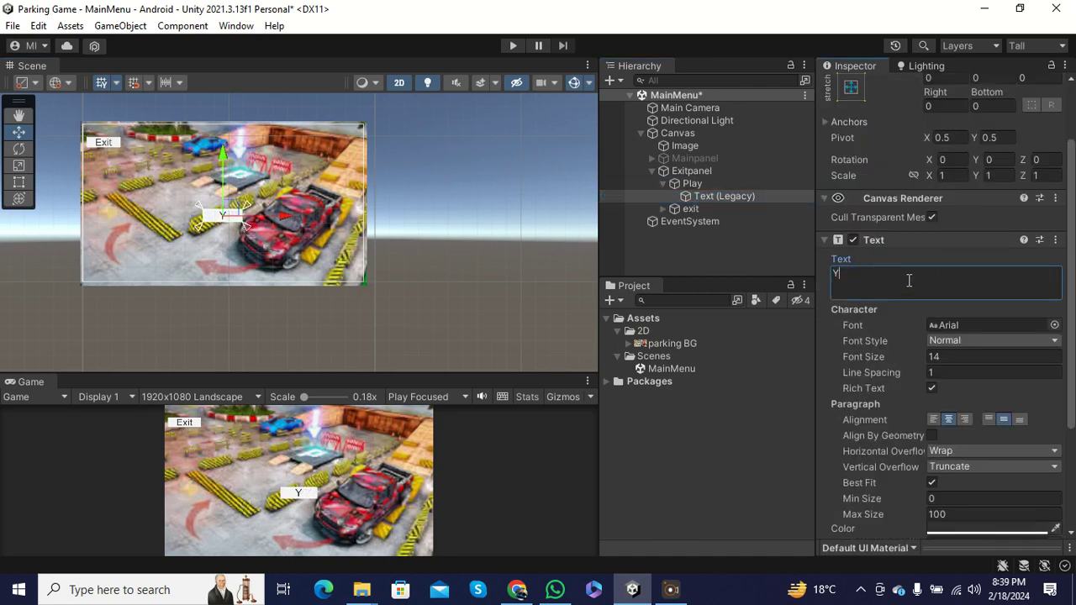
# Set the label text of Exitpanel's Play button to YES and rename the button object Yes.
pyautogui.press('BackSpace')
pyautogui.press('BackSpace')
pyautogui.write('ES')
pyautogui.click(708, 185)
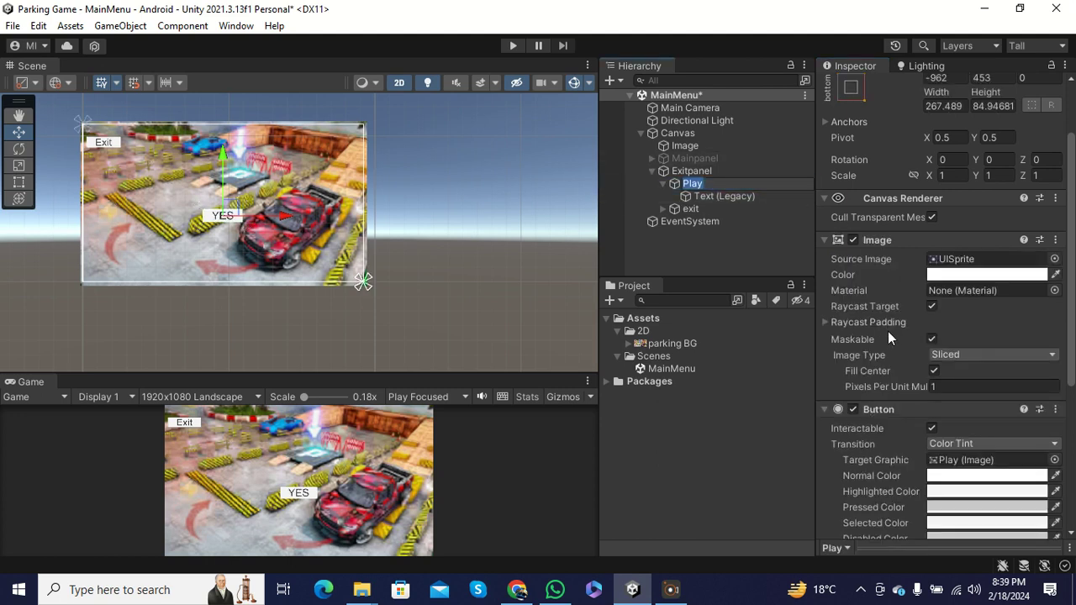
pyautogui.press('F2')
pyautogui.write('Y')
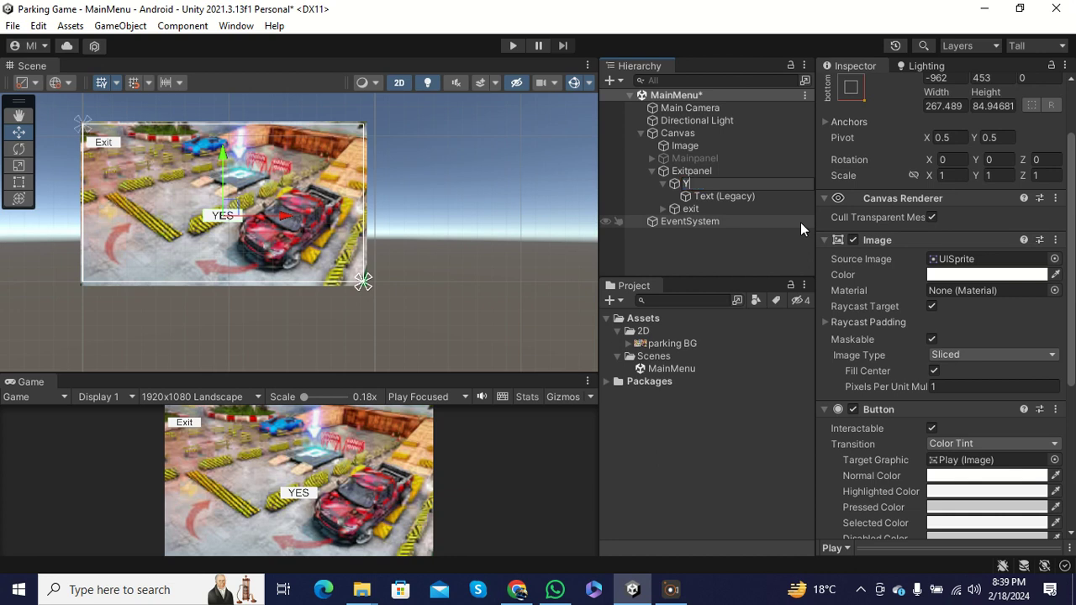
pyautogui.write('es')
pyautogui.press('Return')
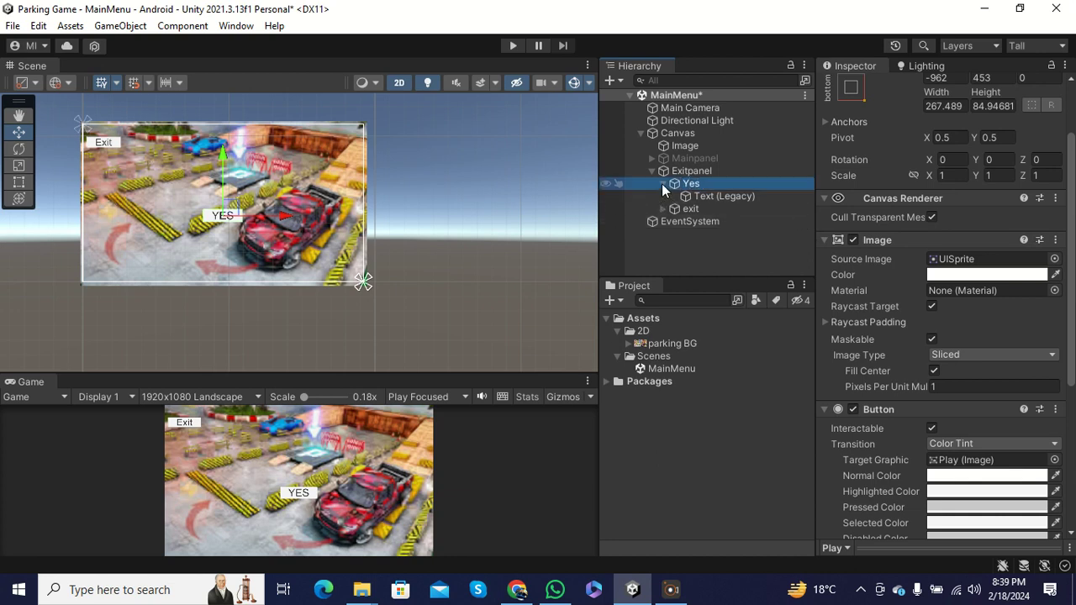
# Rename Exitpanel's exit button object No and change its label text to NO.
pyautogui.click(700, 208)
pyautogui.press('F2')
pyautogui.write('No')
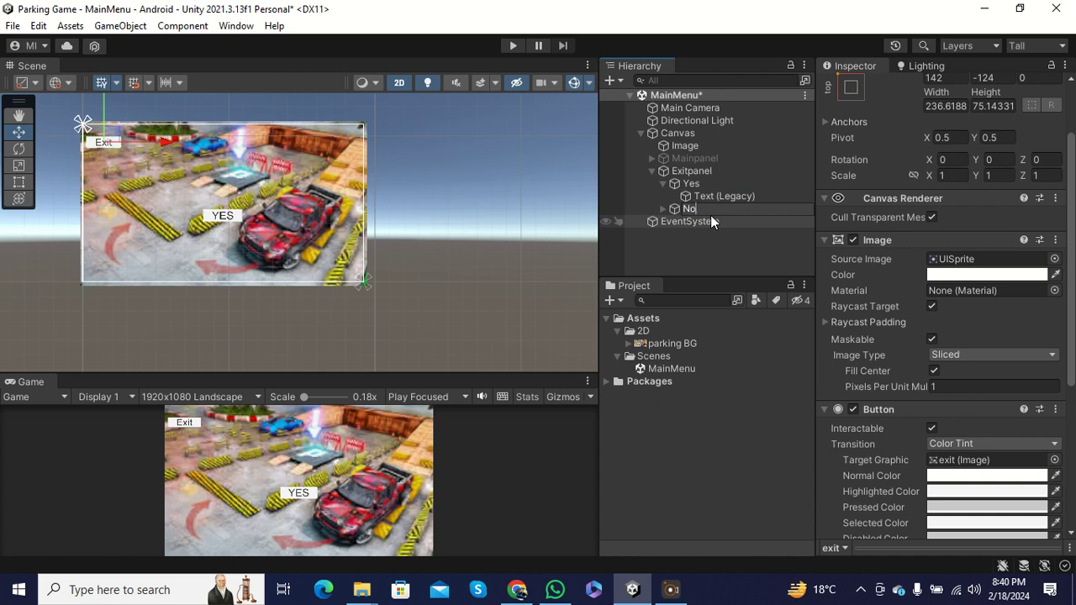
pyautogui.click(667, 209)
pyautogui.click(662, 208)
pyautogui.click(720, 228)
pyautogui.click(719, 223)
pyautogui.click(871, 364)
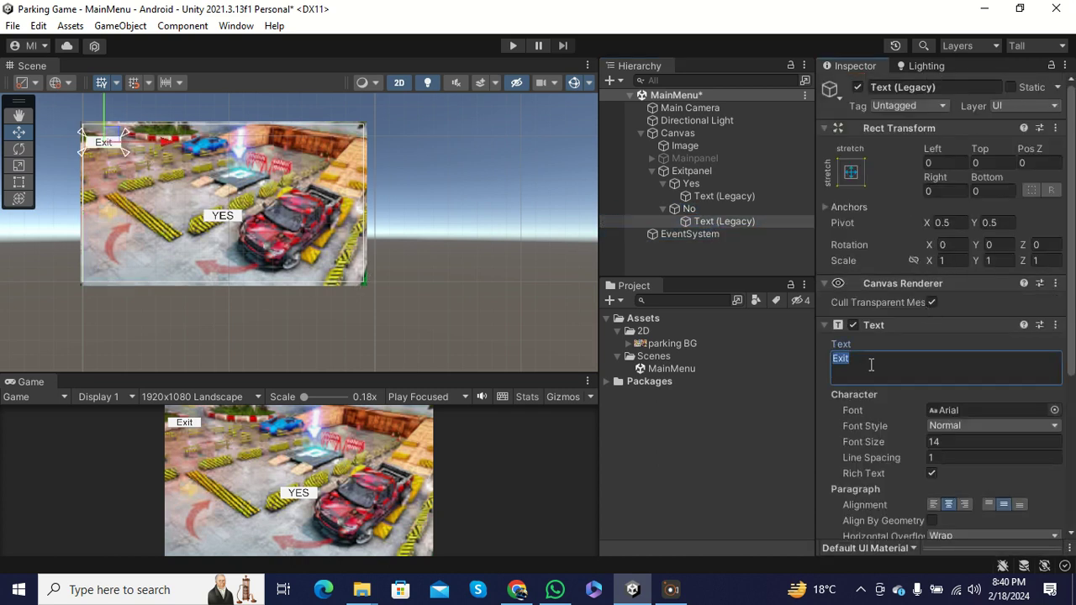
pyautogui.write('NO')
# Move the No button directly below the Yes button, at about Pos X 951 and Pos Y -771.
pyautogui.click(663, 184)
pyautogui.click(685, 197)
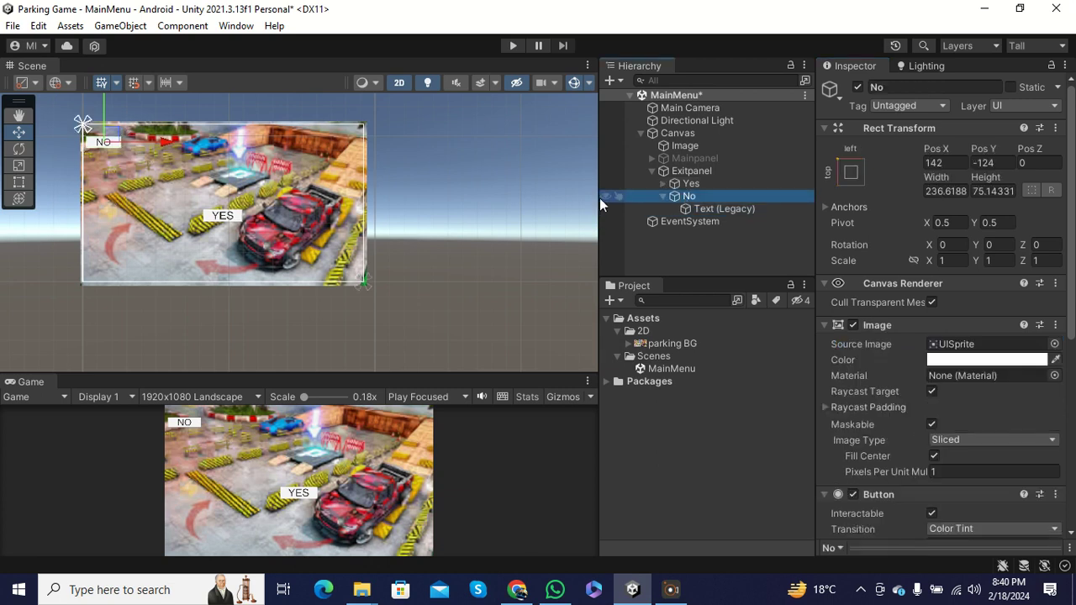
pyautogui.moveTo(100, 98); pyautogui.dragTo(105, 201)
pyautogui.moveTo(165, 235); pyautogui.dragTo(283, 238)
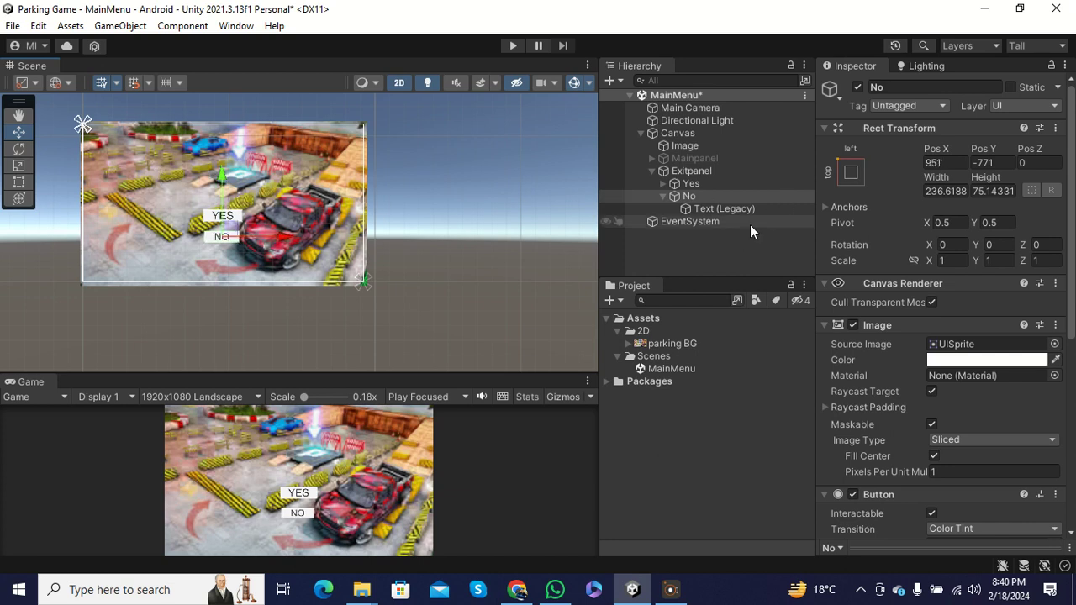
# Add a legacy UI Text object as a child of Exitpanel.
pyautogui.click(664, 196)
pyautogui.click(678, 170)
pyautogui.rightClick(678, 170)
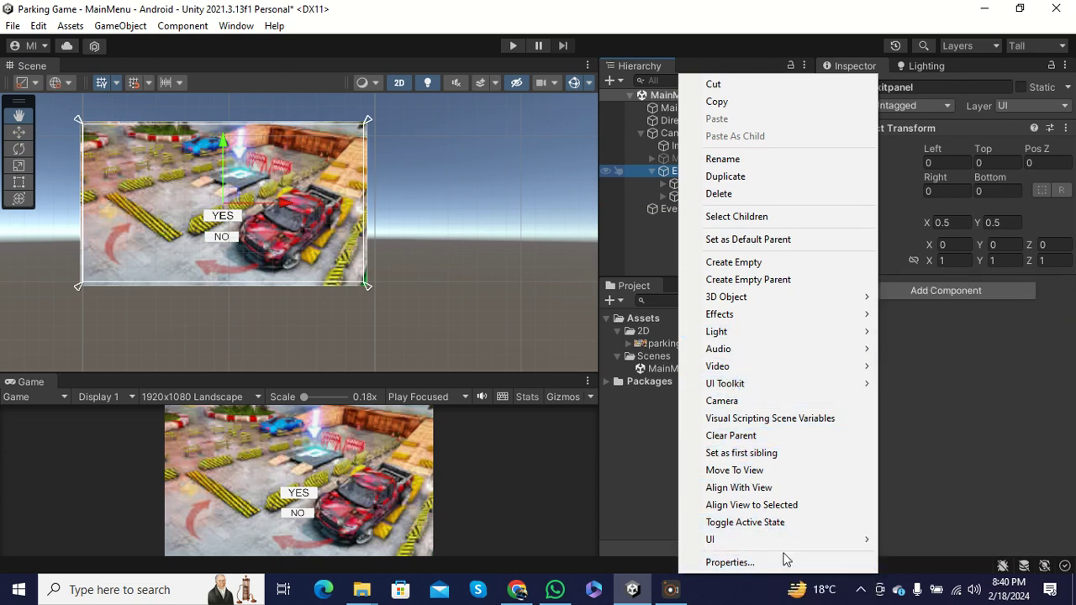
pyautogui.moveTo(801, 540)
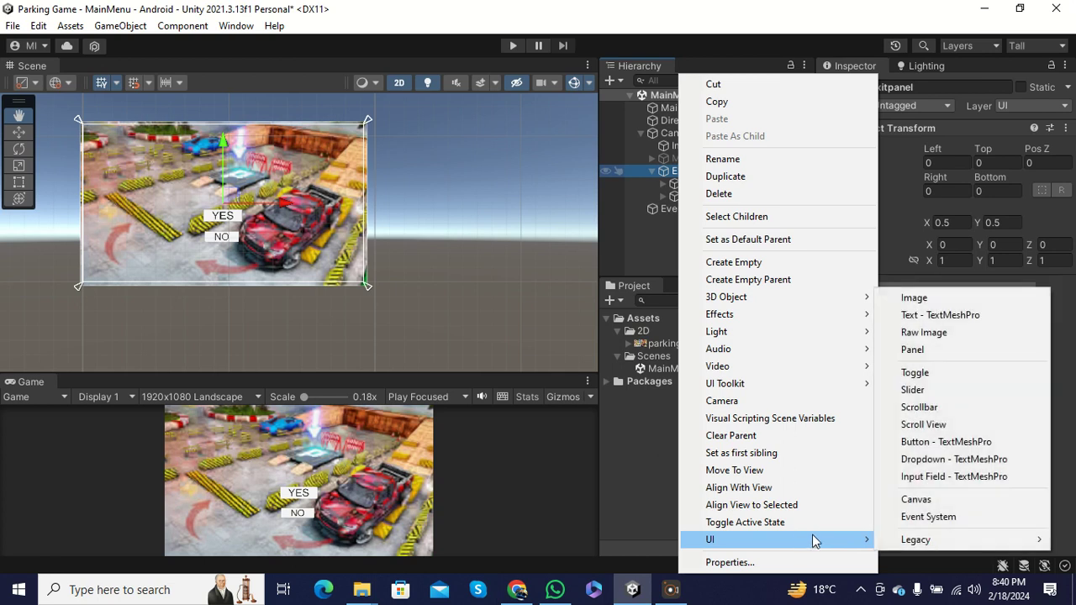
pyautogui.moveTo(895, 540)
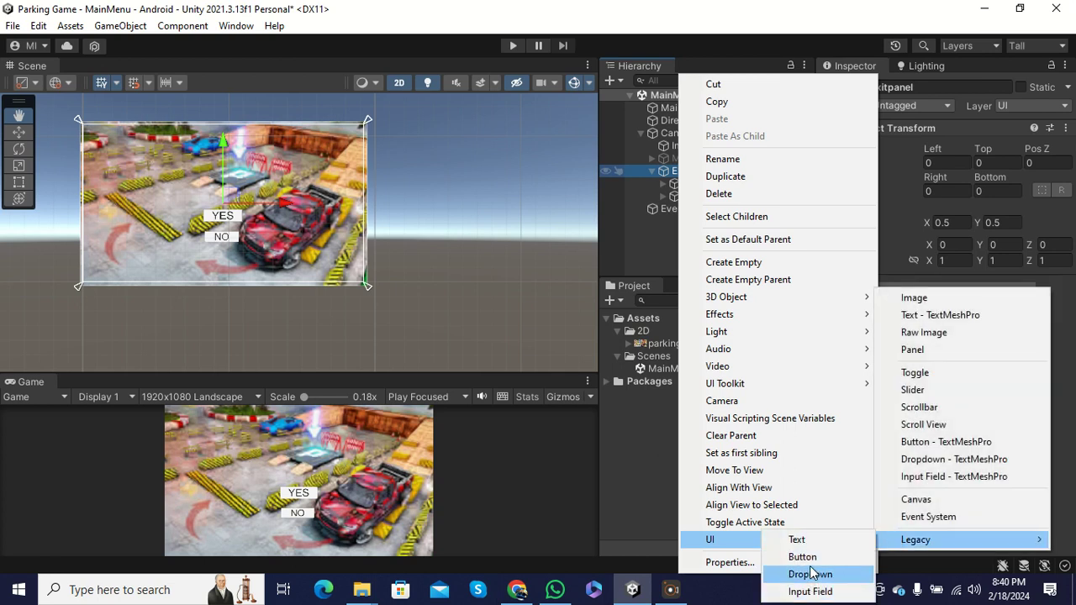
pyautogui.click(809, 542)
# Resize the new text box to about 1084 by 170 and position it just above the Yes button.
pyautogui.click(19, 182)
pyautogui.scroll(2, 236, 226)
pyautogui.moveTo(202, 174); pyautogui.dragTo(148, 151)
pyautogui.moveTo(235, 148); pyautogui.dragTo(375, 150)
pyautogui.moveTo(148, 151); pyautogui.dragTo(98, 151)
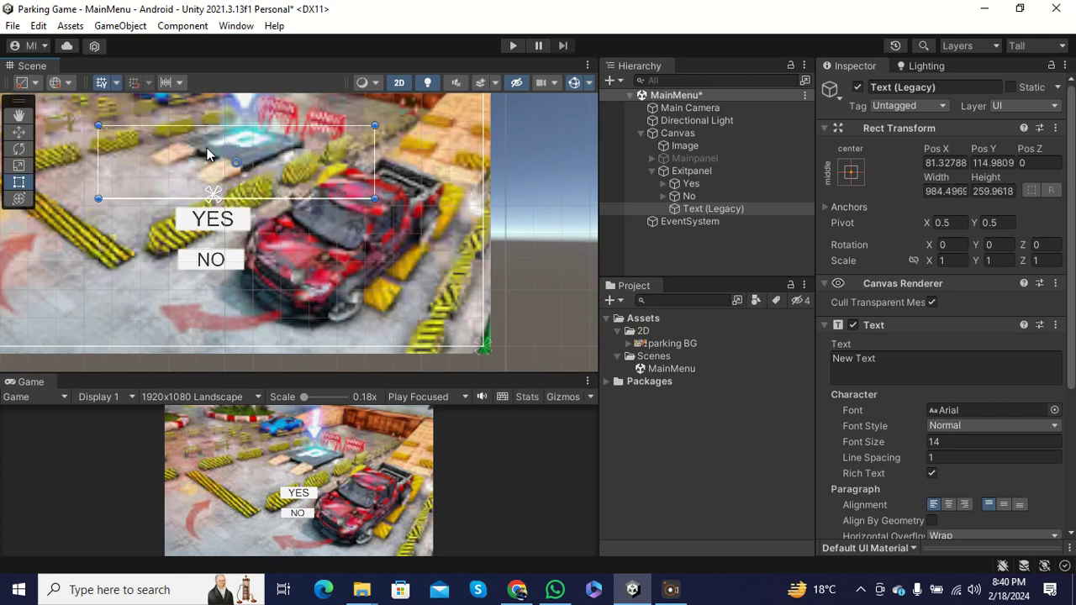
pyautogui.moveTo(213, 125); pyautogui.dragTo(213, 150)
pyautogui.scroll(-4, 203, 174)
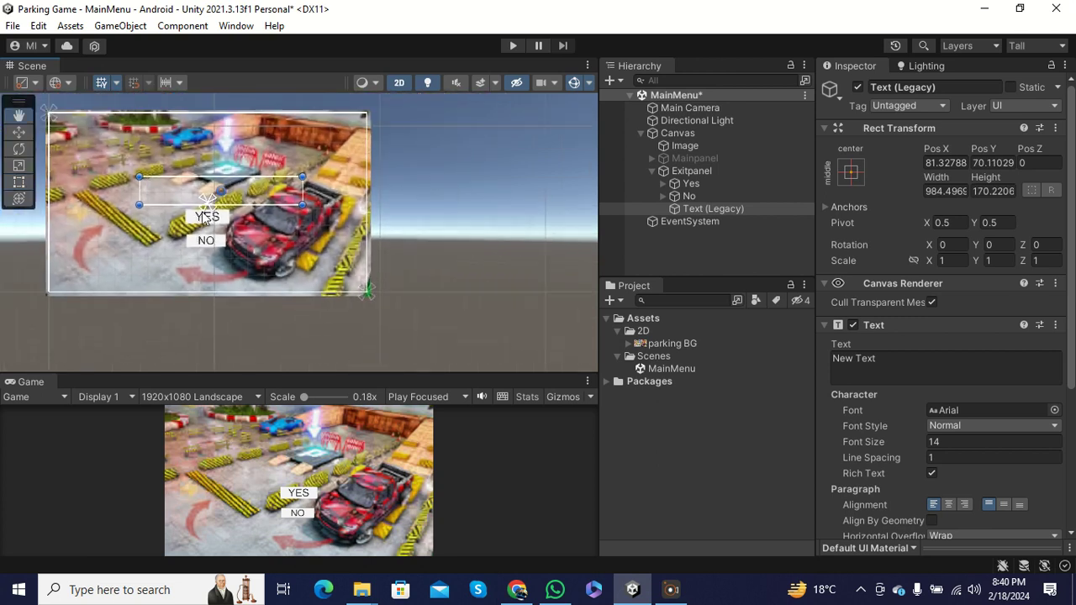
pyautogui.moveTo(137, 185); pyautogui.dragTo(122, 186)
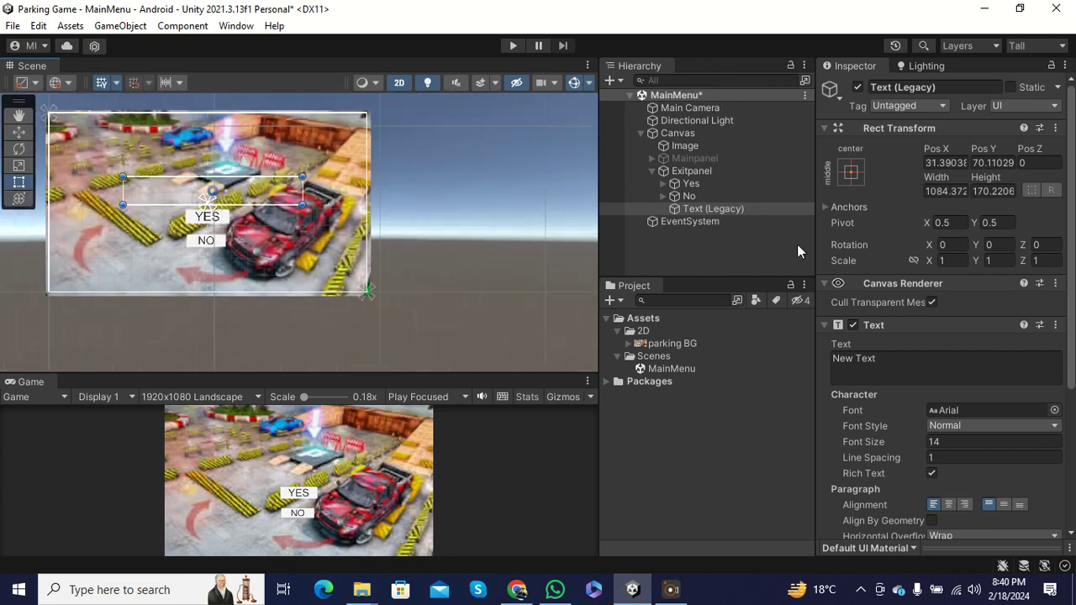
# Set the anchors of the Yes button, No button and text object in Exitpanel to bottom center.
pyautogui.click(688, 183)
pyautogui.click(851, 172)
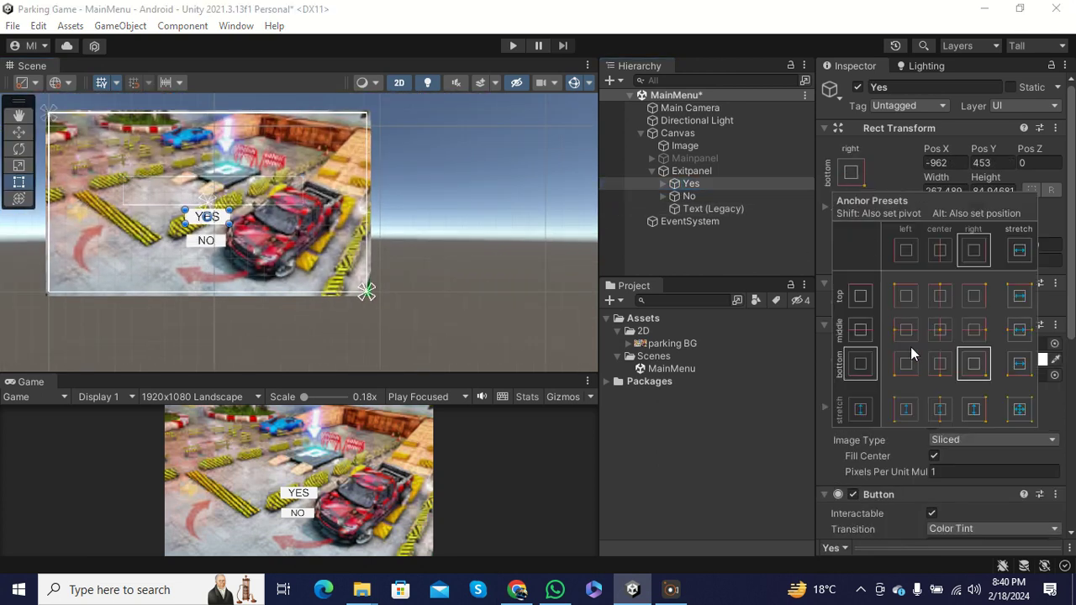
pyautogui.click(937, 364)
pyautogui.click(714, 195)
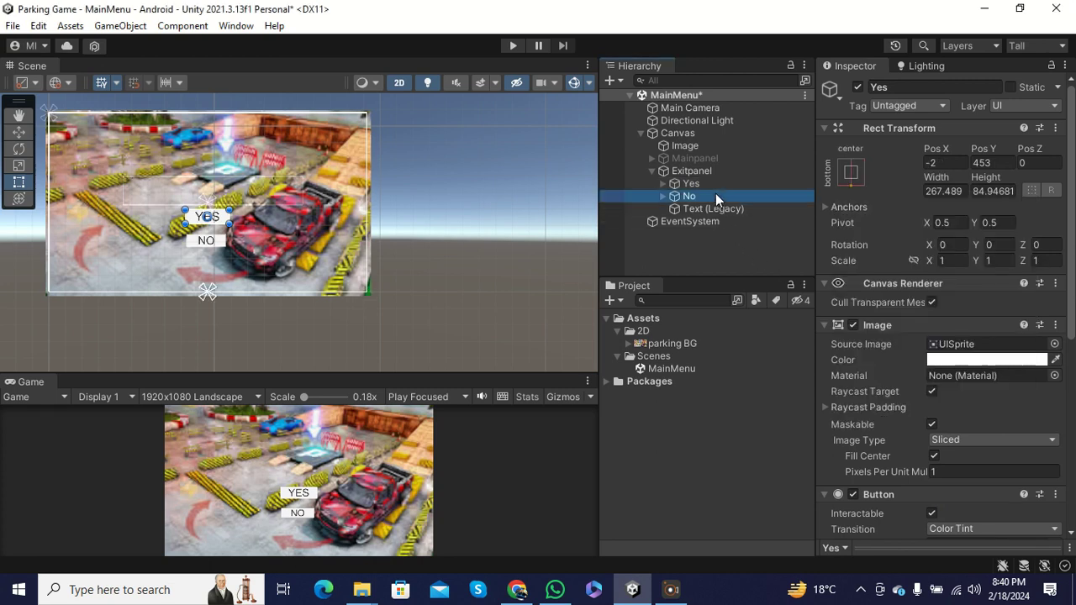
pyautogui.click(851, 172)
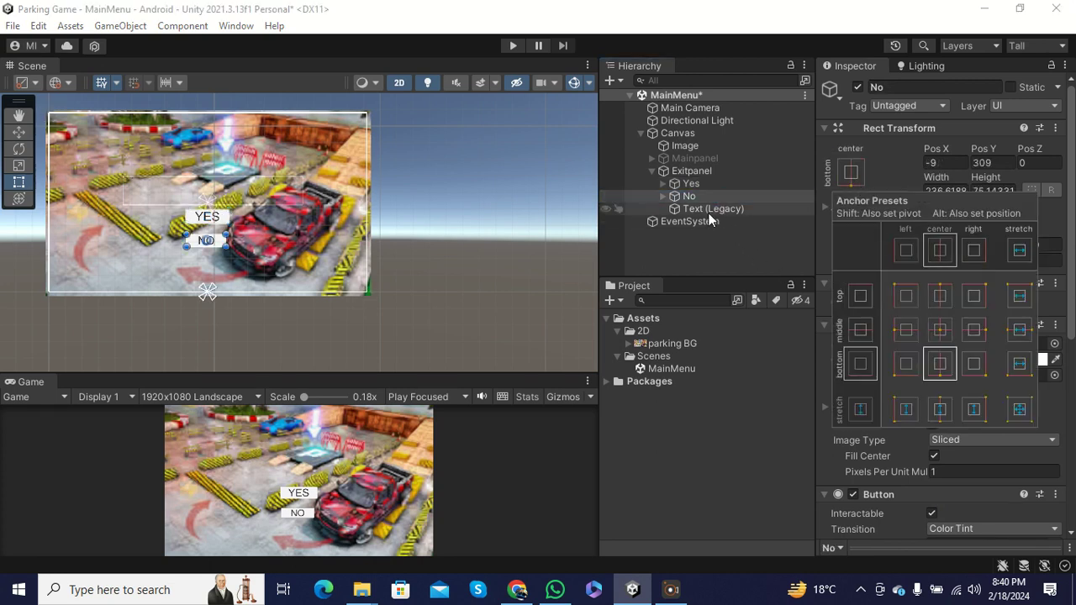
pyautogui.click(706, 208)
pyautogui.click(850, 172)
pyautogui.click(936, 365)
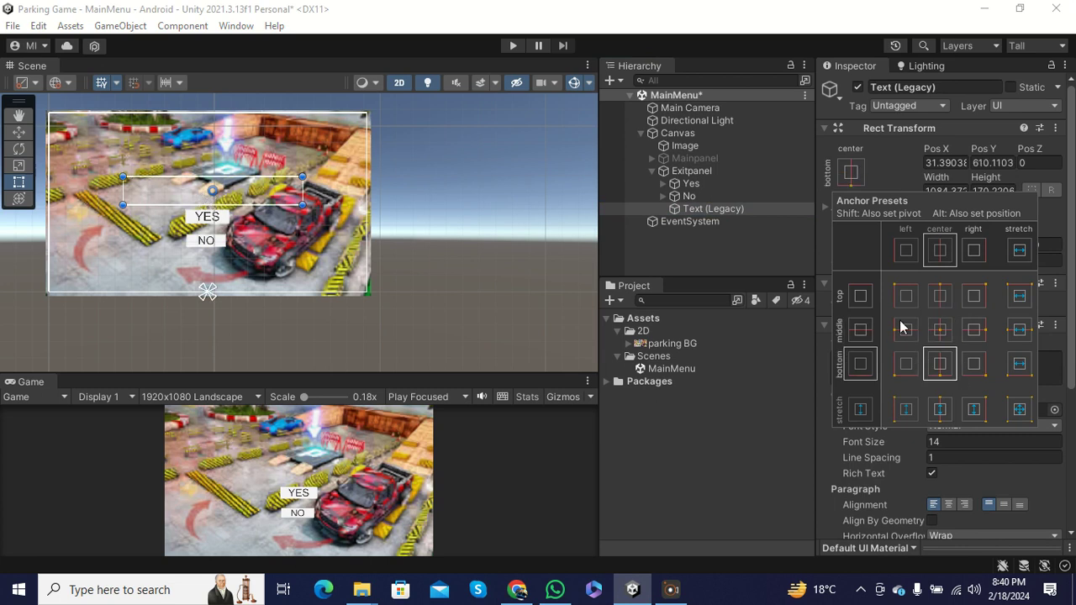
# Change the Exitpanel text object's content to "ARE YOU SURE.YOU WANT TO EXIT?".
pyautogui.click(713, 210)
pyautogui.scroll(-3, 895, 262)
pyautogui.click(931, 244)
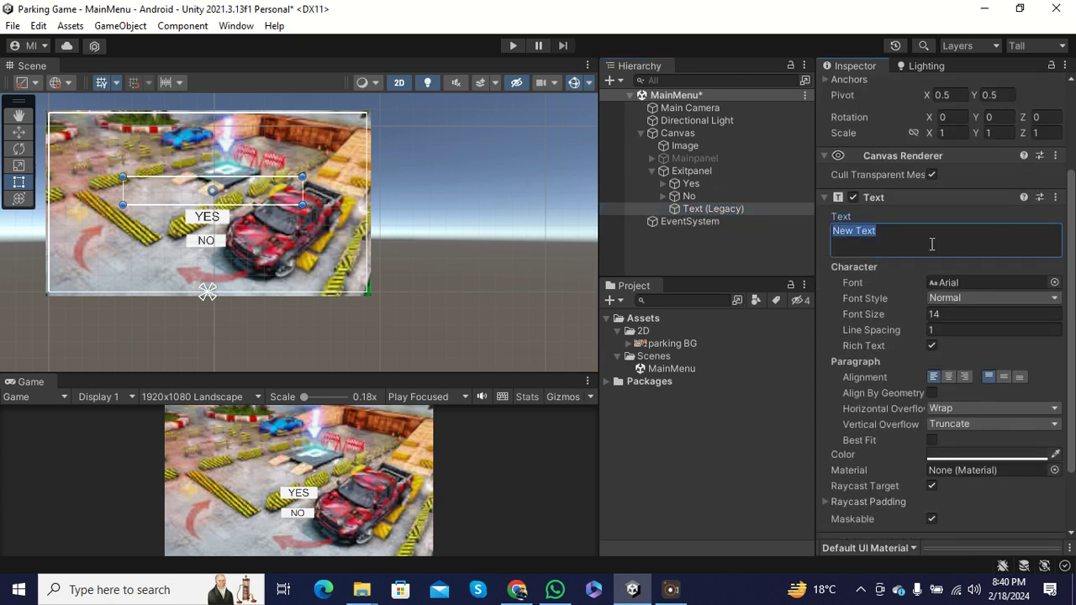
pyautogui.write('AR')
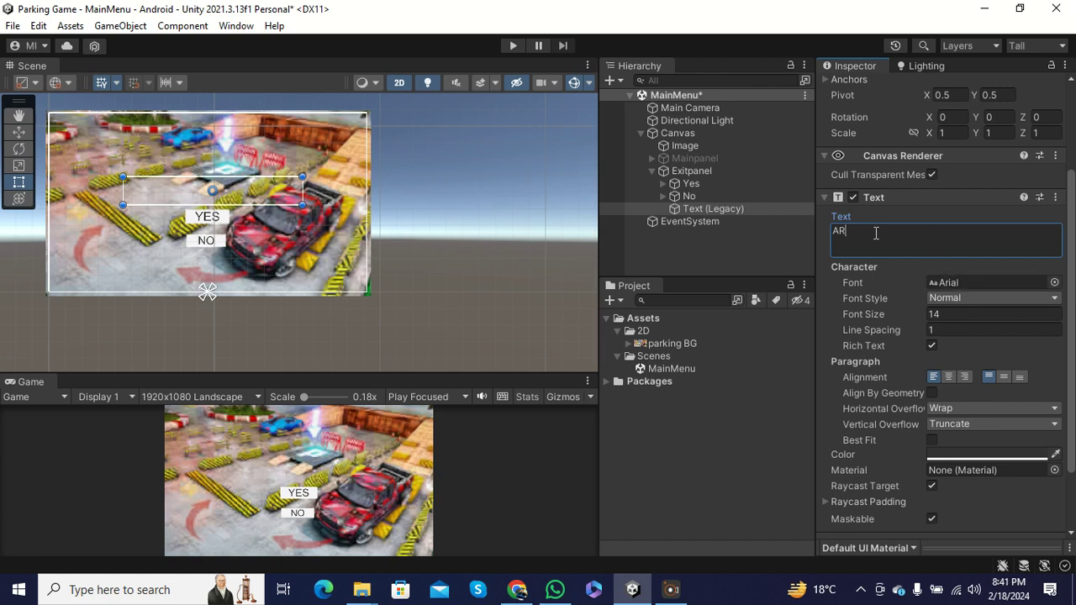
pyautogui.write('E YOU SHURE')
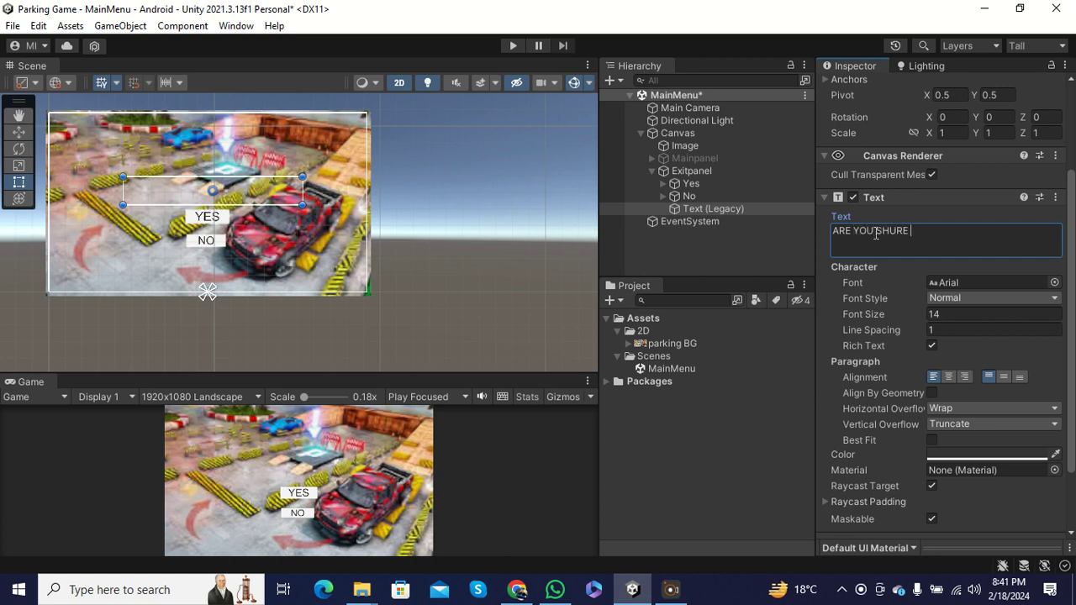
pyautogui.press('BackSpace')
pyautogui.press('BackSpace')
pyautogui.press('BackSpace')
pyautogui.press('BackSpace')
pyautogui.press('BackSpace')
pyautogui.write('URE')
pyautogui.write('NT TO EXIT?')
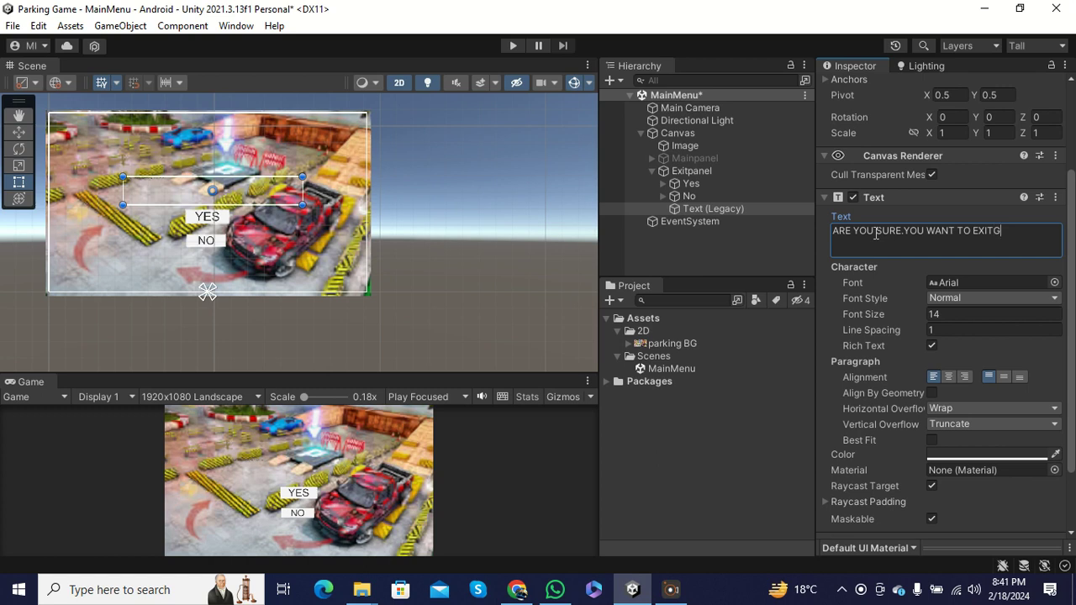
pyautogui.press('BackSpace')
pyautogui.write('?')
# Enable Best Fit on the exit question text with a max size of 100, and center it horizontally and vertically.
pyautogui.scroll(-2, 939, 364)
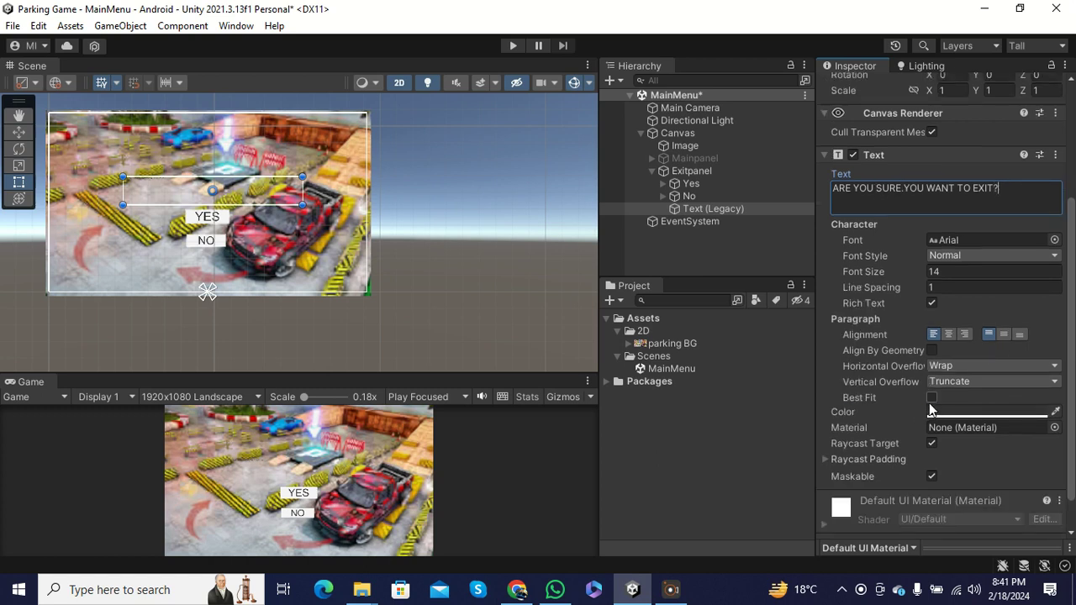
pyautogui.click(930, 398)
pyautogui.scroll(3, 163, 186)
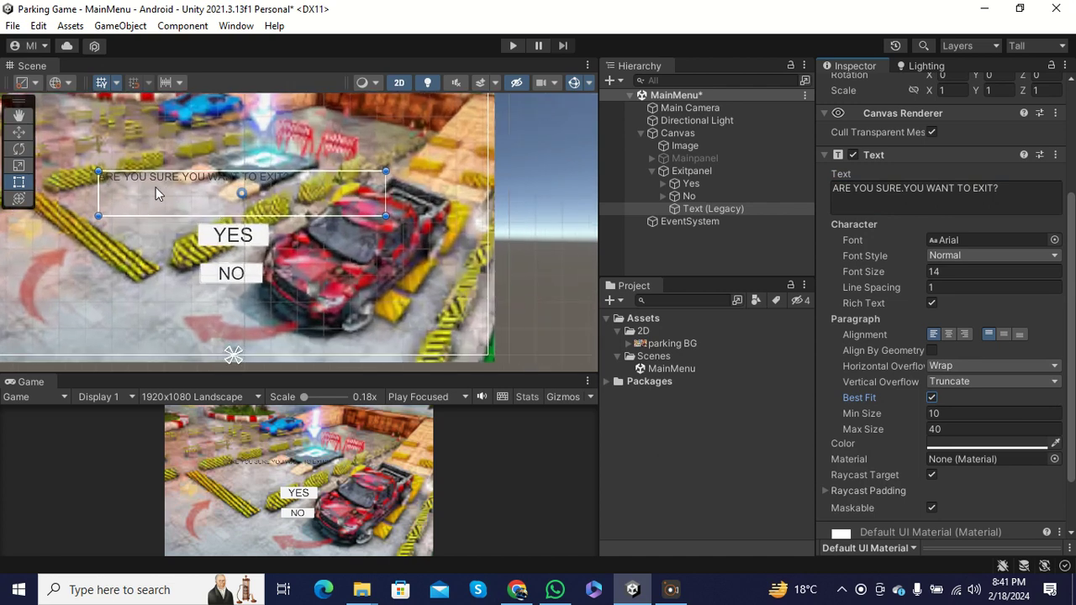
pyautogui.scroll(-3, 983, 307)
pyautogui.click(951, 360)
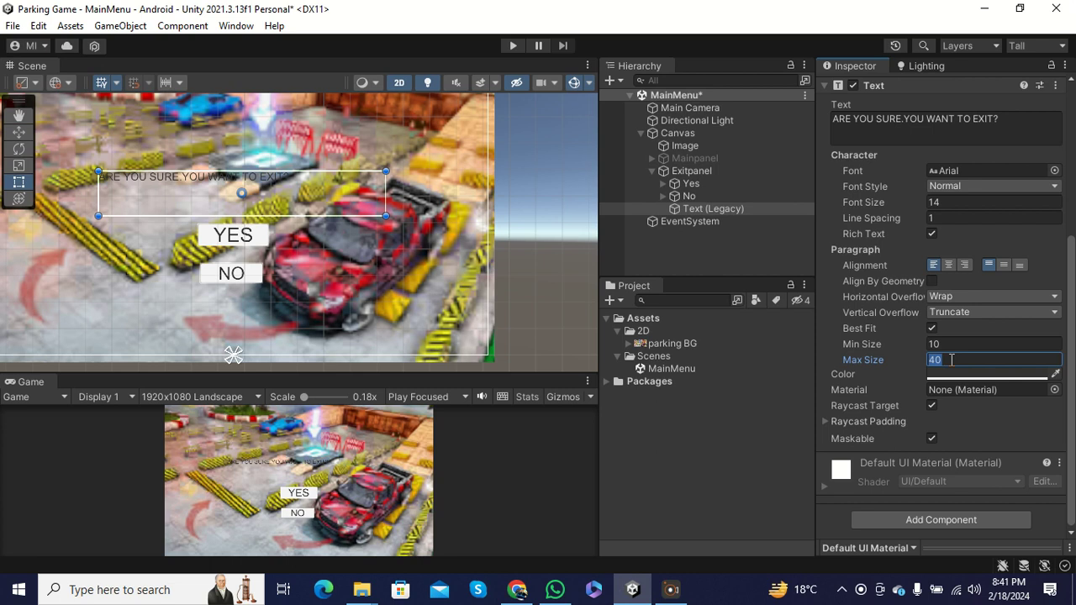
pyautogui.write('100')
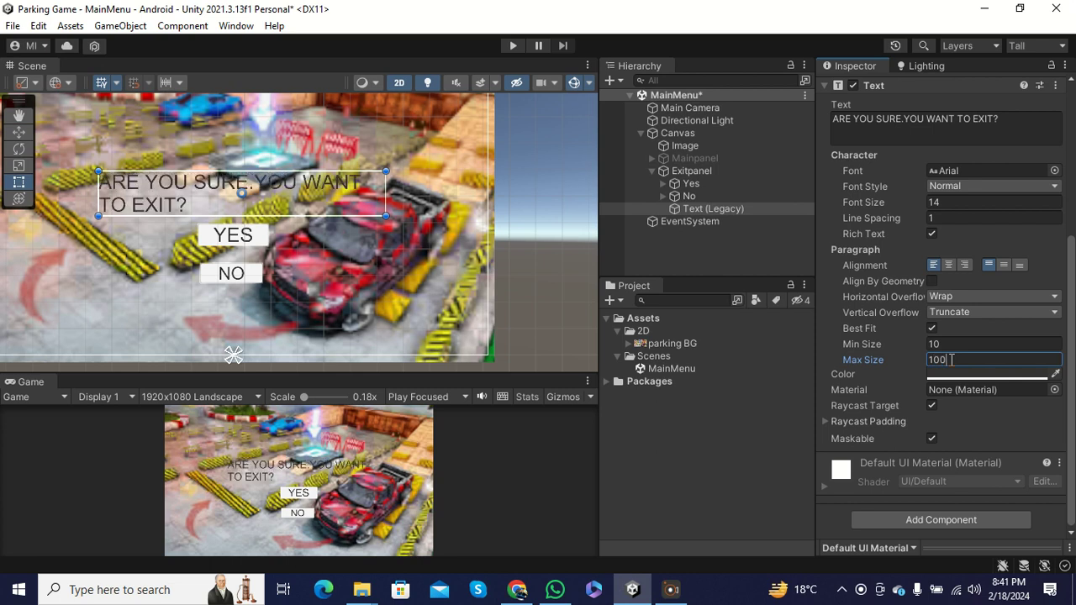
pyautogui.click(948, 264)
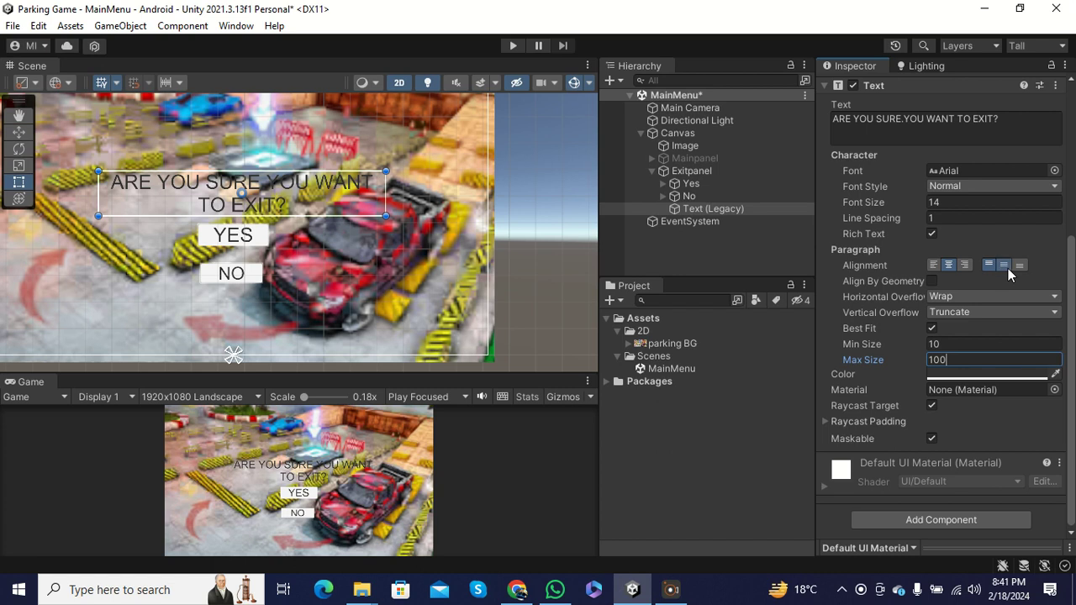
pyautogui.scroll(-3, 185, 246)
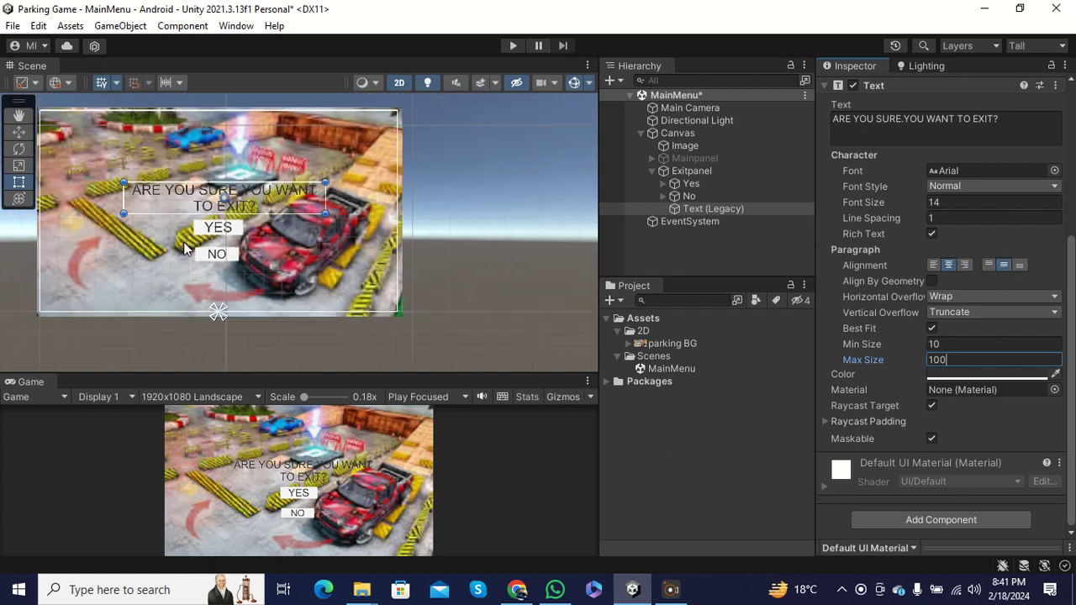
# Change the color of the exit question text to bright blue.
pyautogui.click(948, 381)
pyautogui.moveTo(972, 312); pyautogui.dragTo(1049, 256)
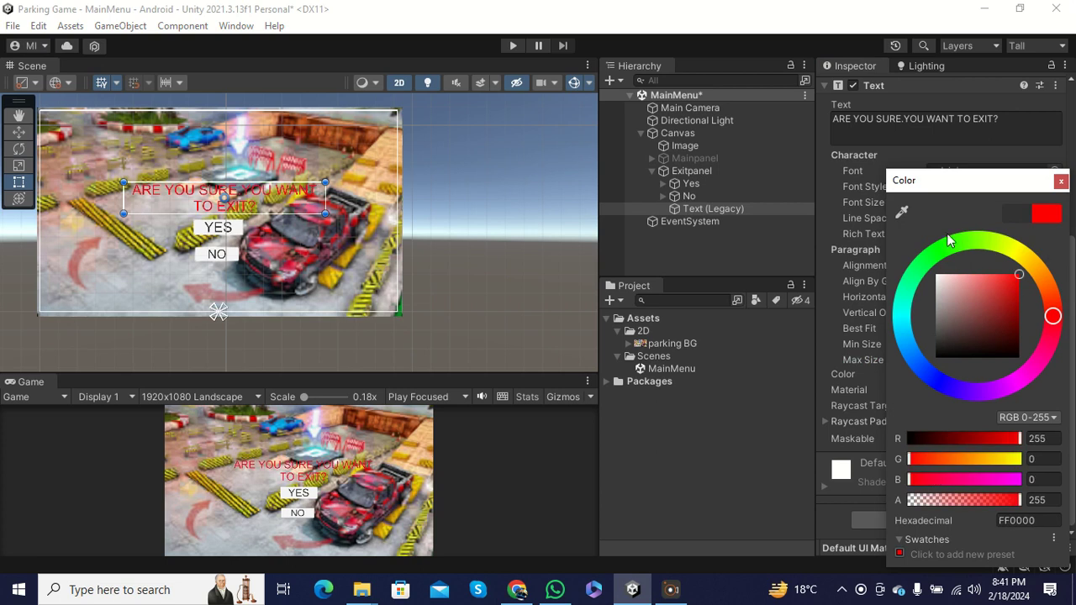
pyautogui.click(1013, 350)
pyautogui.moveTo(999, 286); pyautogui.dragTo(922, 395)
pyautogui.scroll(-2, 267, 216)
pyautogui.scroll(-1, 268, 217)
pyautogui.click(1058, 182)
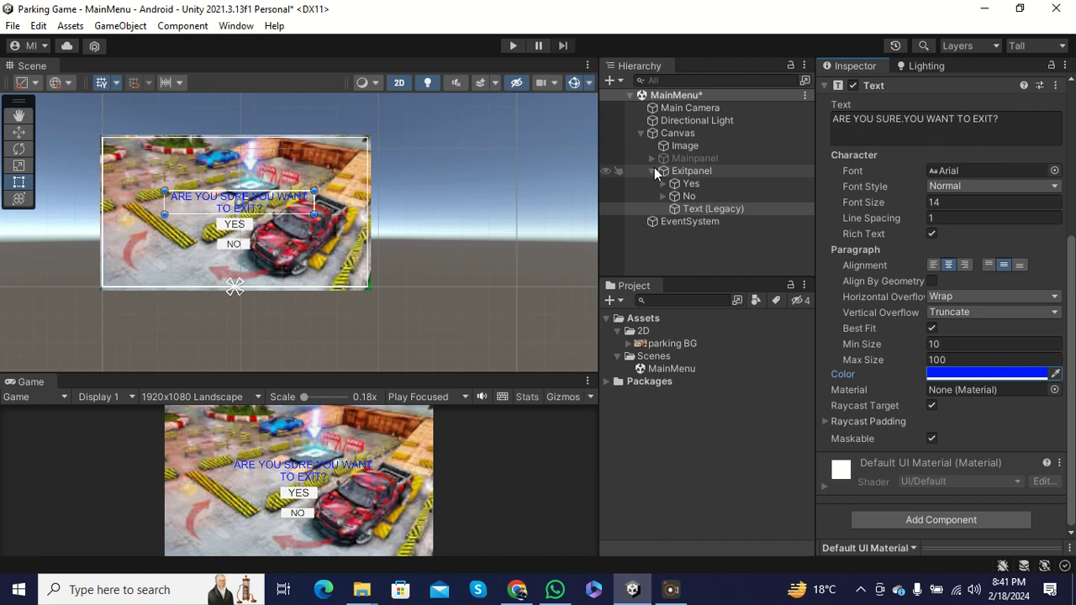
# Collapse Exitpanel, deactivate it and activate Mainpanel to preview the main menu alone.
pyautogui.click(663, 170)
pyautogui.click(683, 172)
pyautogui.hotkey('alt', 'shift', 'a')
pyautogui.click(711, 157)
pyautogui.hotkey('alt', 'shift', 'a')
# Deactivate Mainpanel and reactivate Exitpanel to preview the exit confirmation alone.
pyautogui.hotkey('alt', 'shift', 'a')
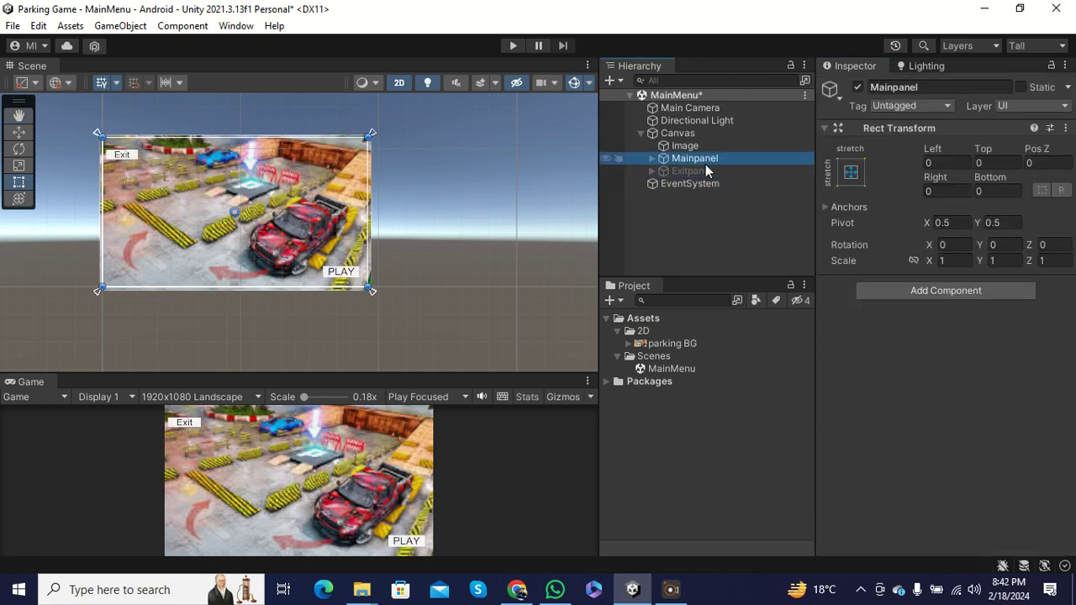
pyautogui.click(698, 171)
pyautogui.hotkey('alt', 'shift', 'a')
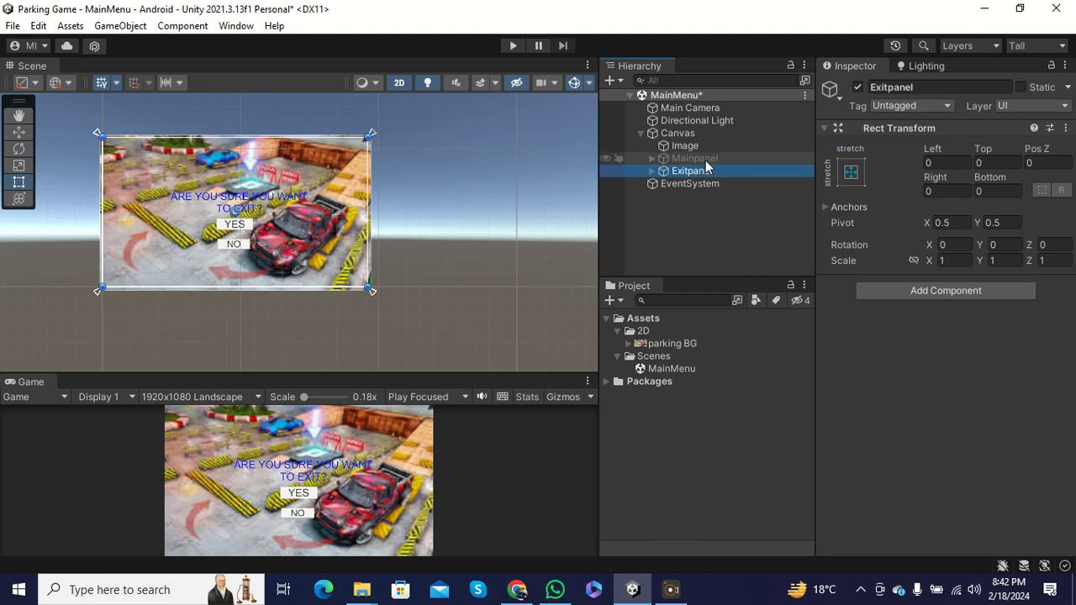
# Toggle Mainpanel's active state and leave it active alongside Exitpanel.
pyautogui.click(706, 159)
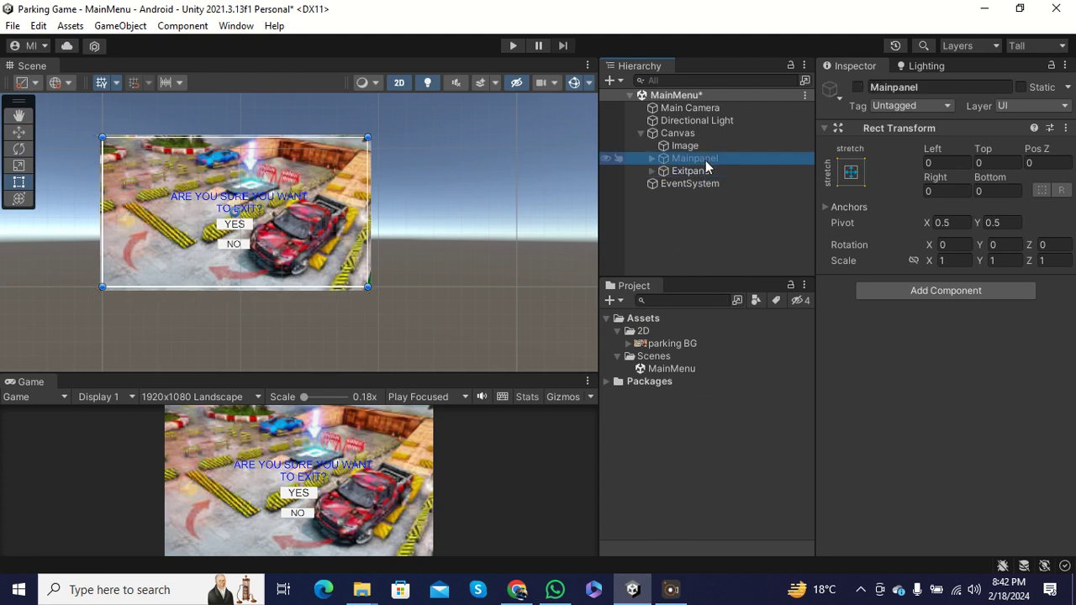
pyautogui.click(857, 87)
pyautogui.click(857, 87)
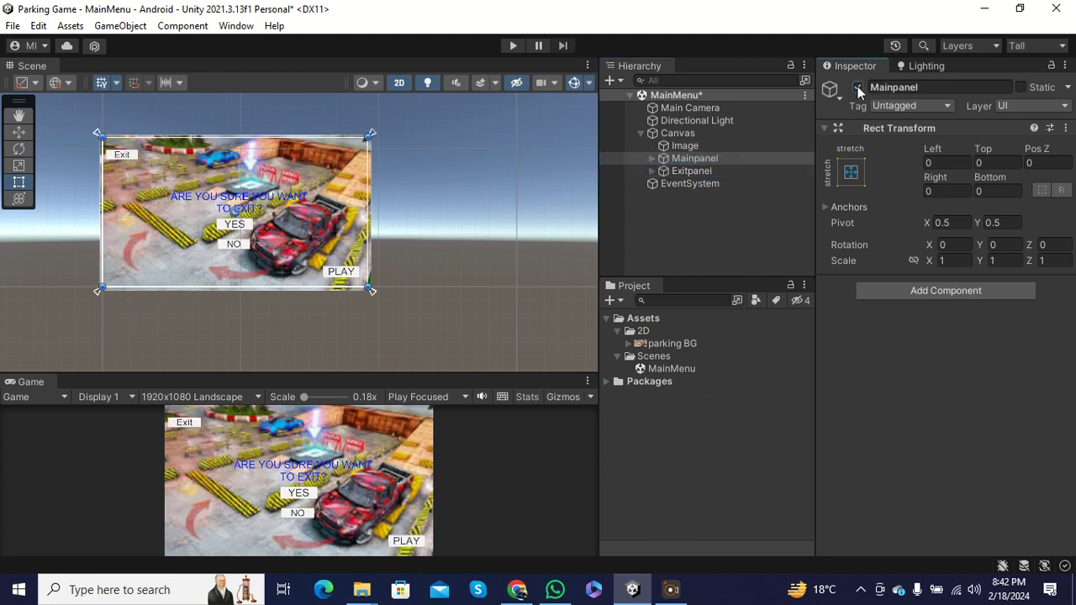
pyautogui.click(721, 160)
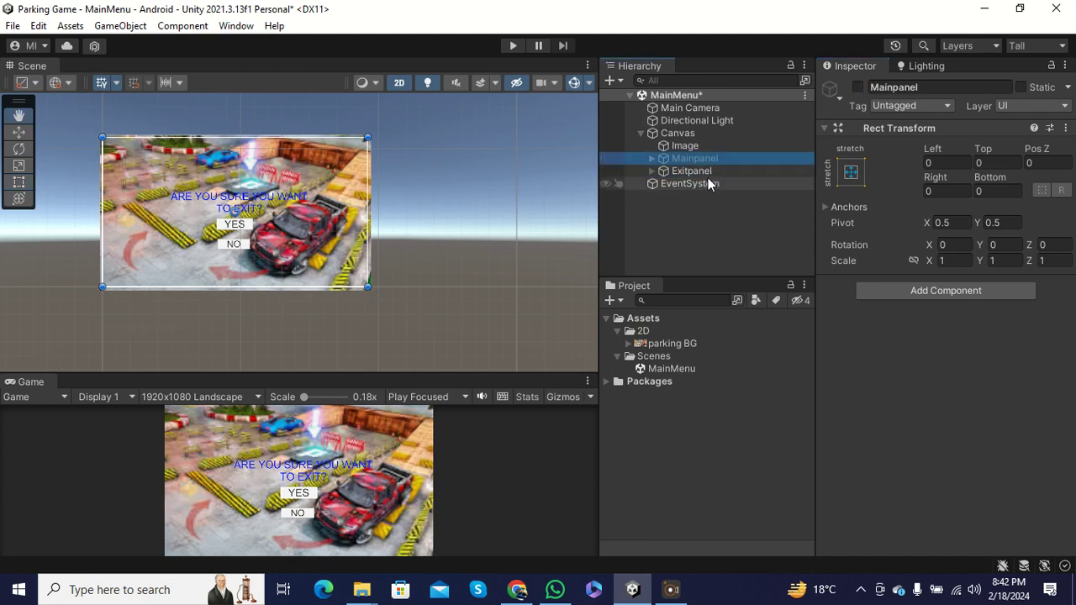
pyautogui.hotkey('alt', 'shift', 'a')
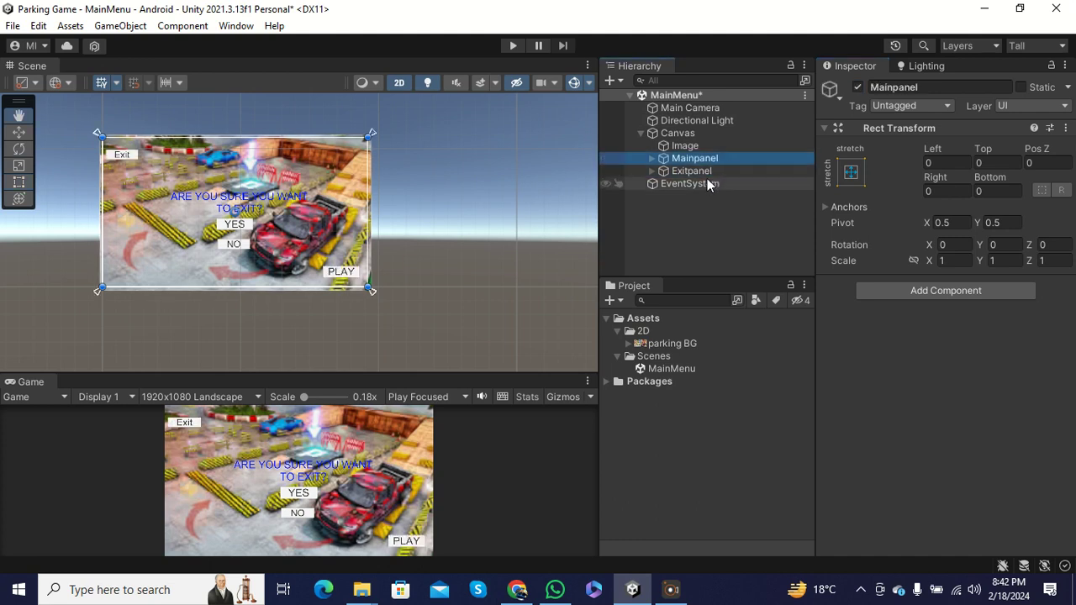
# Deactivate Exitpanel and leave Mainpanel active so only the main menu is shown.
pyautogui.hotkey('alt', 'shift', 'a')
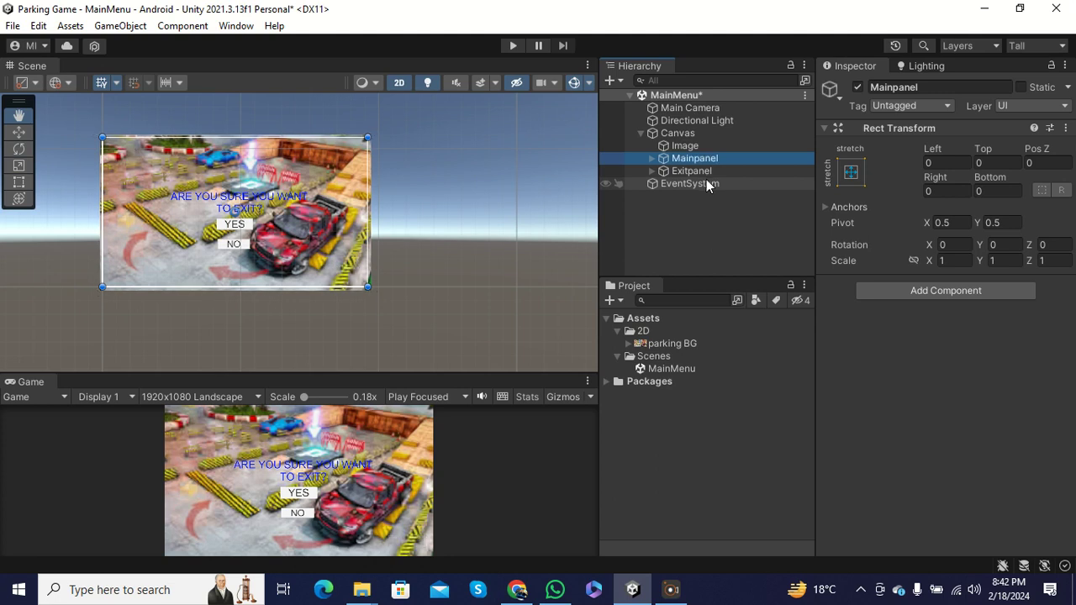
pyautogui.click(708, 171)
pyautogui.hotkey('alt', 'shift', 'a')
pyautogui.click(694, 159)
pyautogui.hotkey('alt', 'shift', 'a')
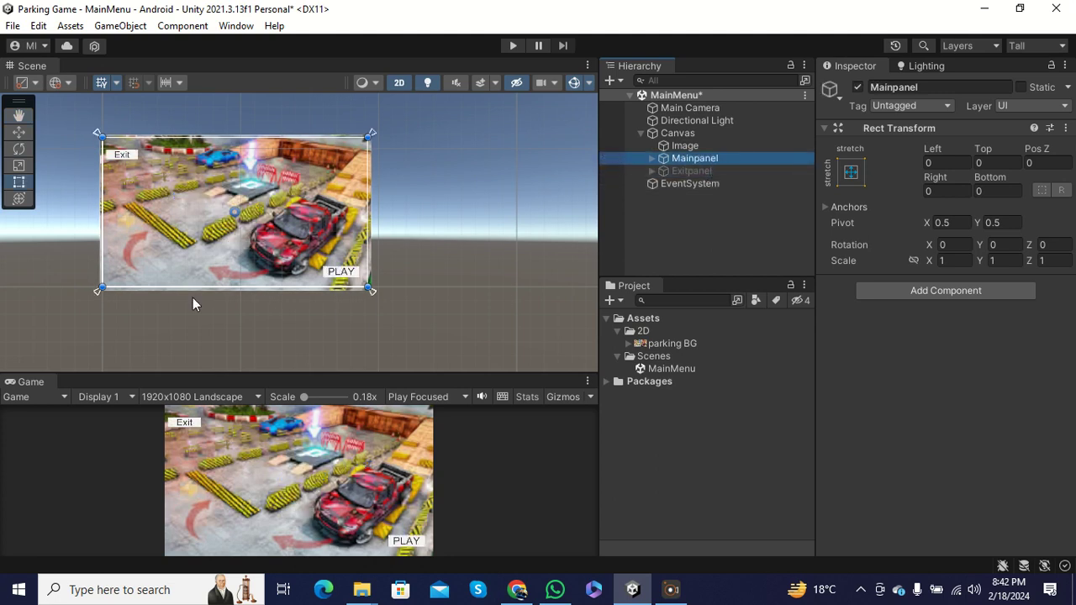
pyautogui.scroll(-4, 173, 279)
pyautogui.scroll(3, 216, 280)
pyautogui.moveTo(217, 281); pyautogui.dragTo(235, 279, button='middle')
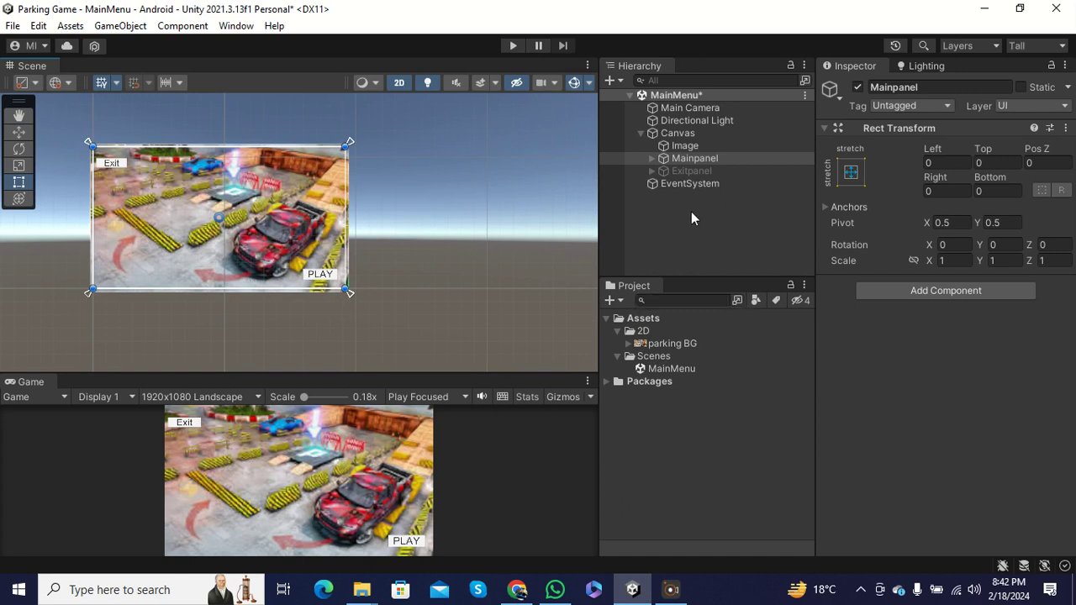
# Collapse the 2D and Scenes folders and create a new folder named Script inside Assets.
pyautogui.click(617, 332)
pyautogui.click(617, 343)
pyautogui.rightClick(636, 317)
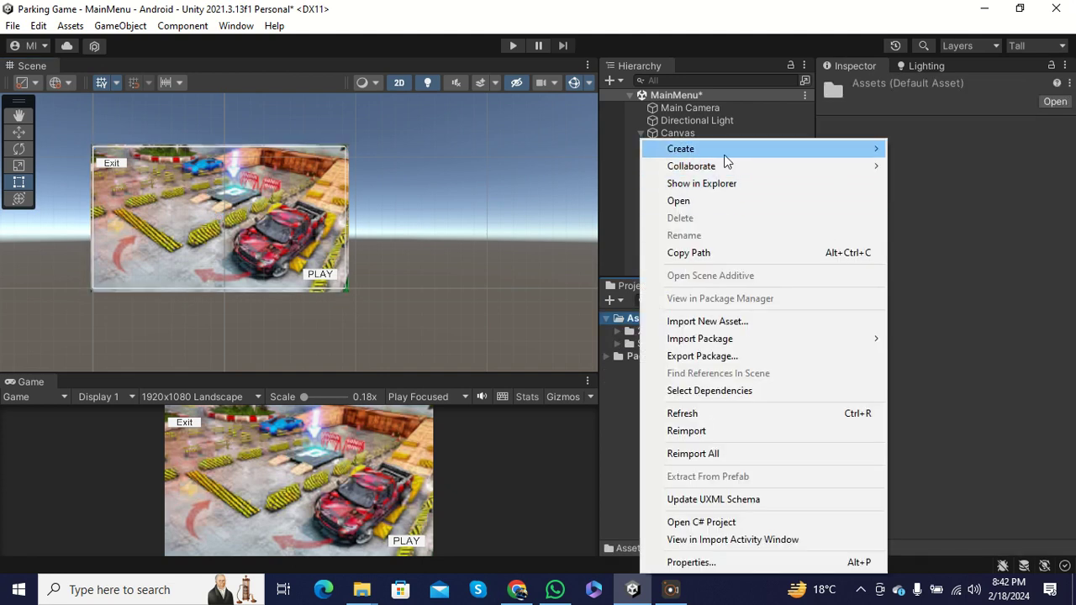
pyautogui.moveTo(725, 151)
pyautogui.click(504, 39)
pyautogui.press('BackSpace')
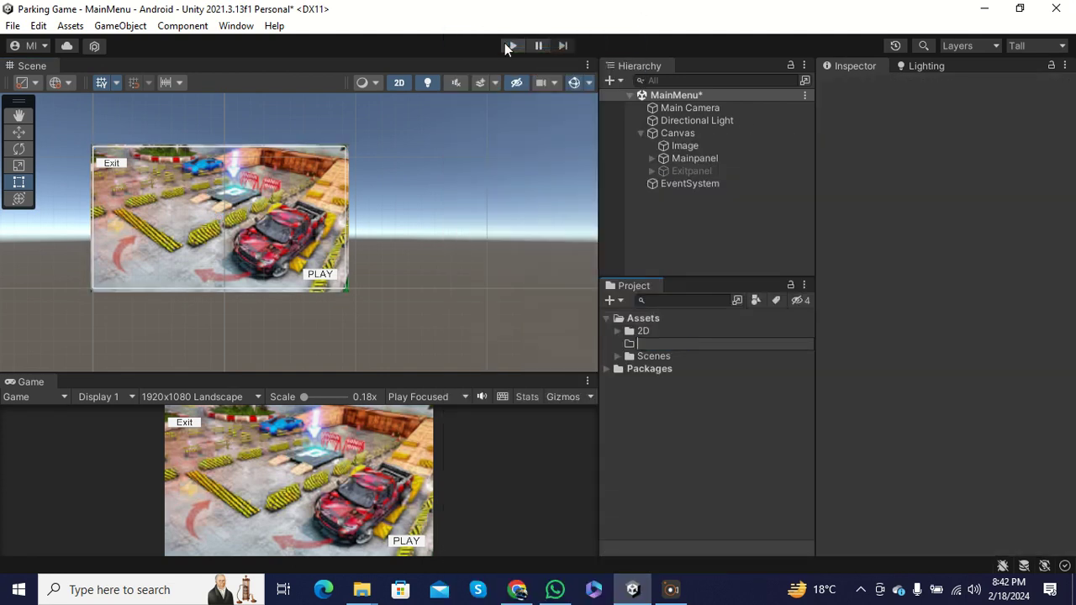
pyautogui.write('sCRIPT')
pyautogui.press('Return')
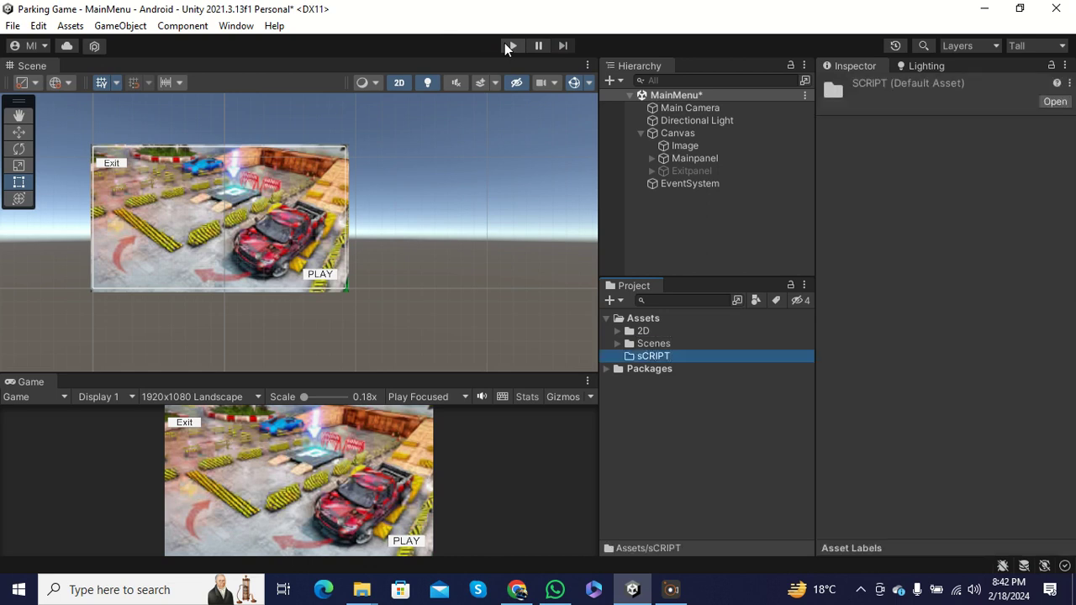
pyautogui.press('F2')
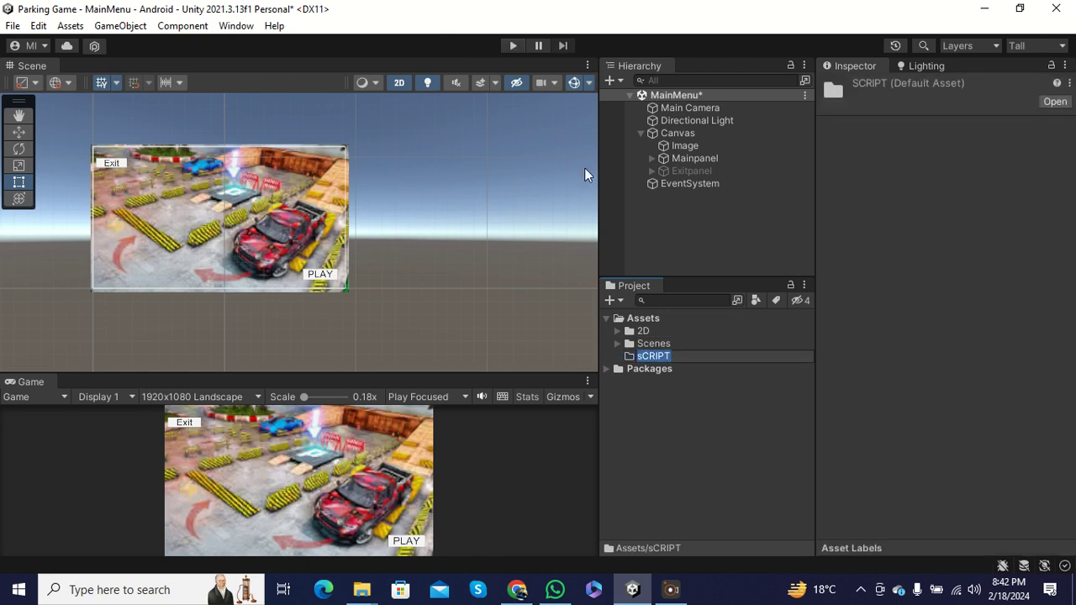
pyautogui.write('Script')
pyautogui.press('Return')
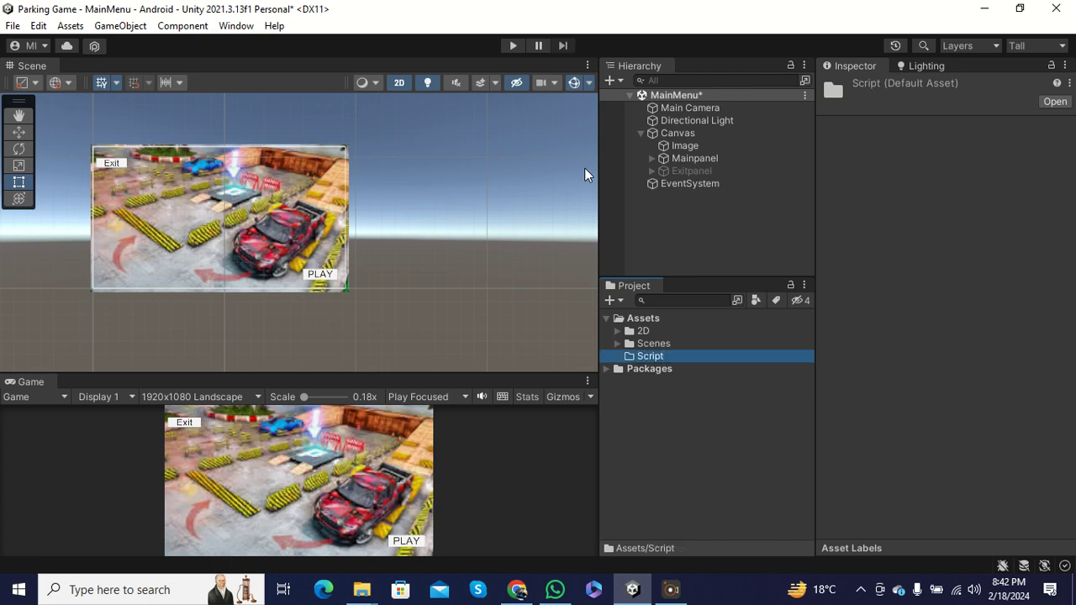
pyautogui.click(640, 343)
pyautogui.click(645, 322)
pyautogui.click(647, 330)
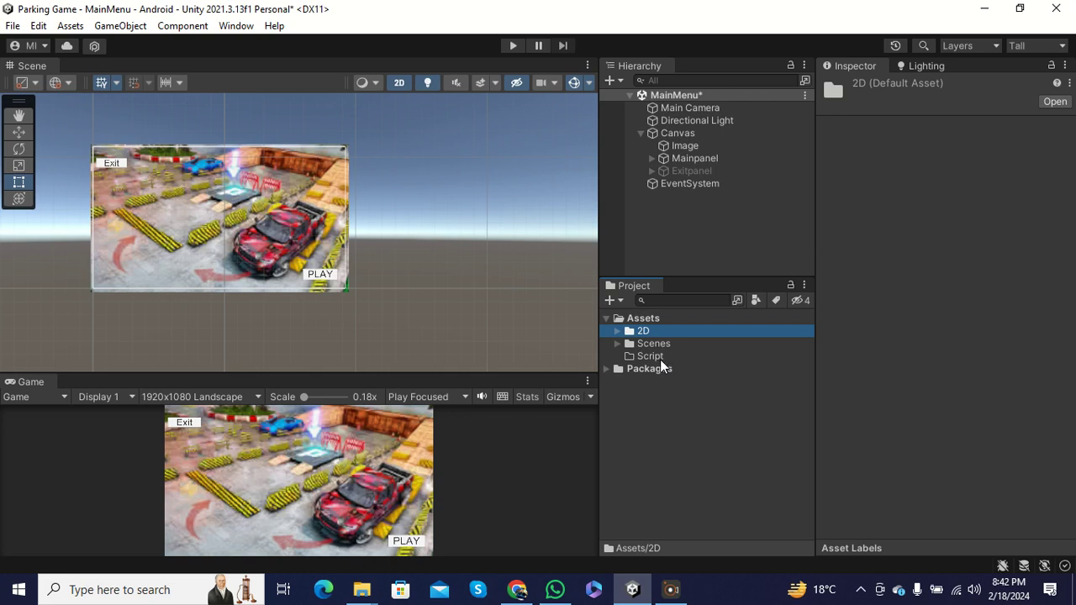
# Create a C# script named Mainmenu inside the Script folder.
pyautogui.click(660, 358)
pyautogui.rightClick(660, 359)
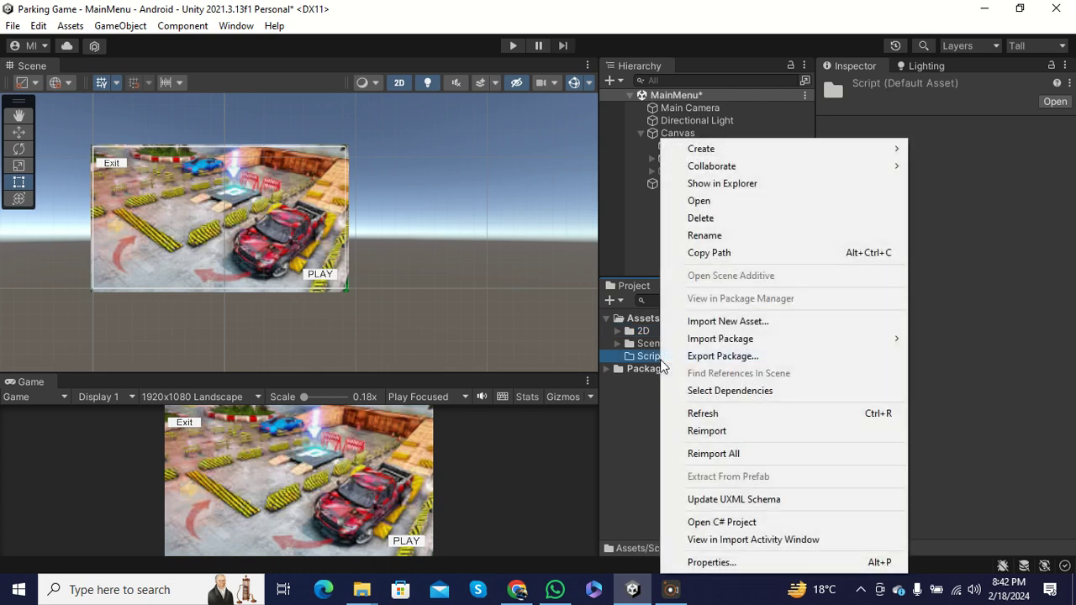
pyautogui.moveTo(741, 148)
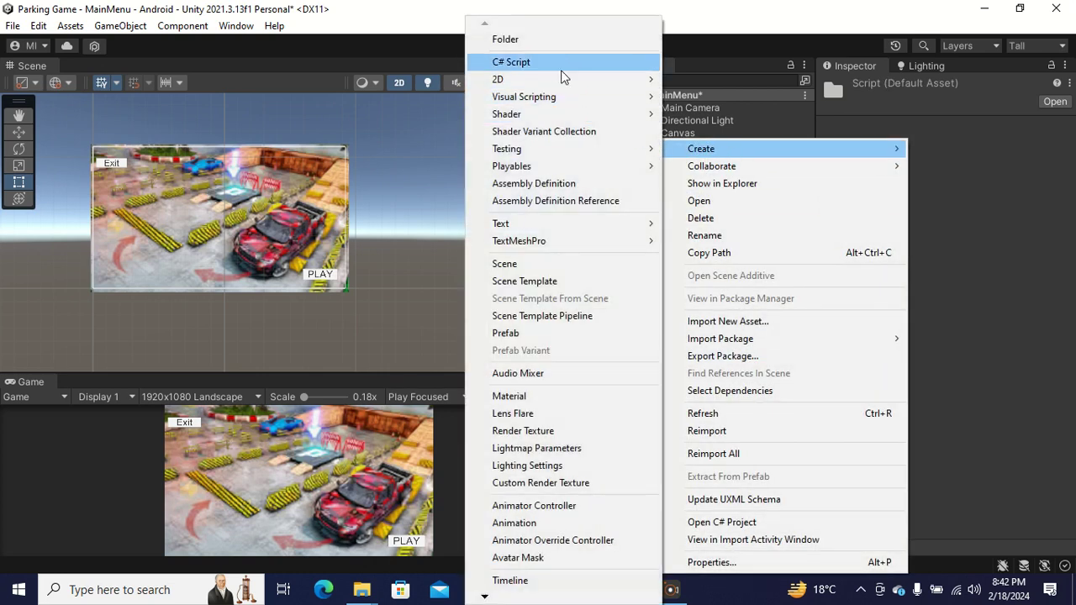
pyautogui.click(538, 60)
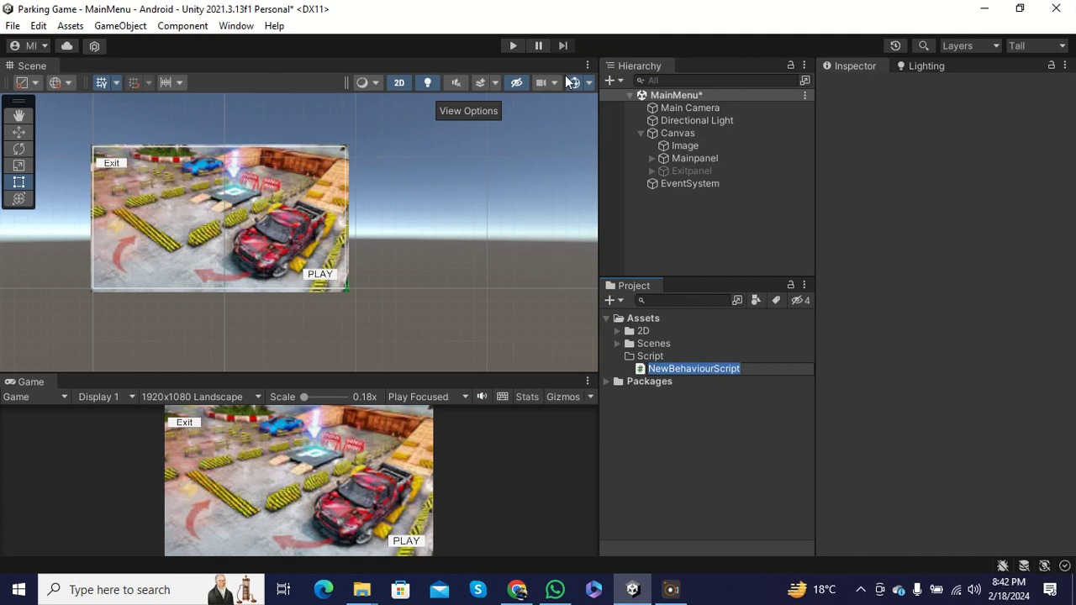
pyautogui.press('BackSpace')
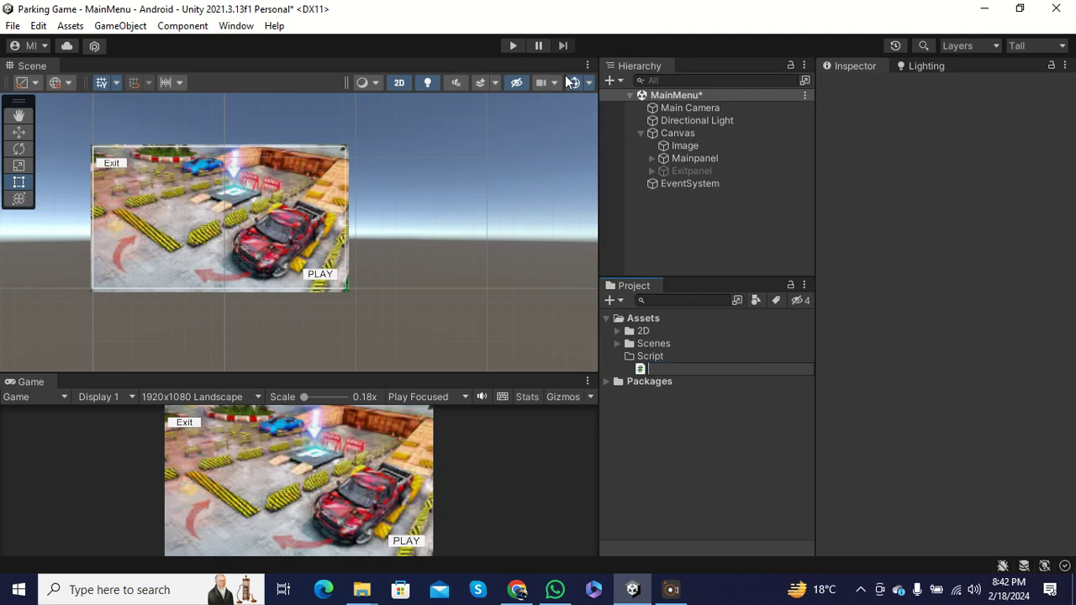
pyautogui.write('Mainmenu')
pyautogui.press('Return')
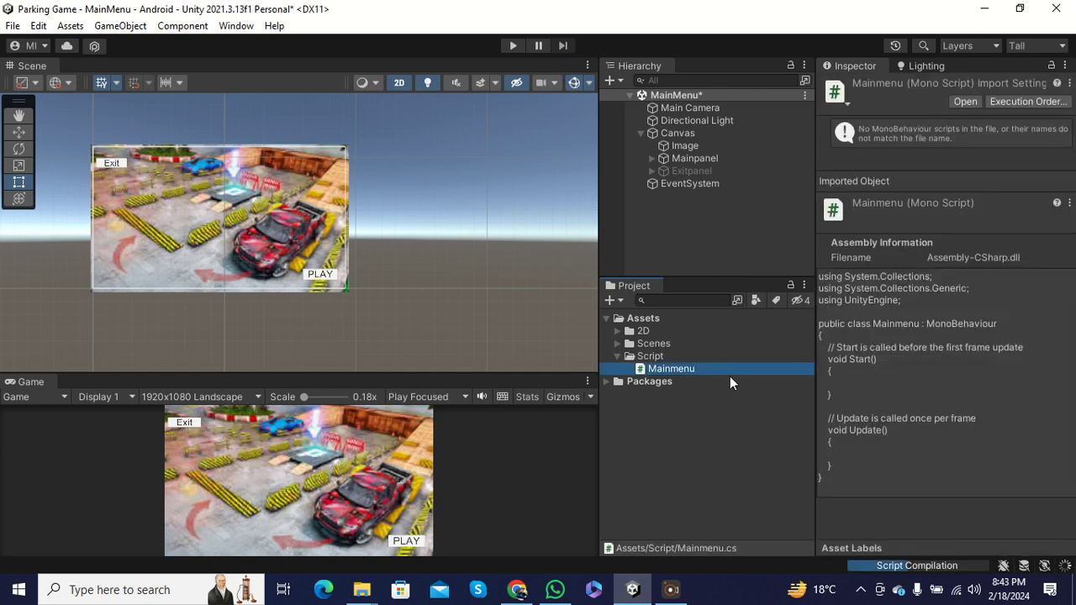
pyautogui.click(675, 357)
pyautogui.click(677, 368)
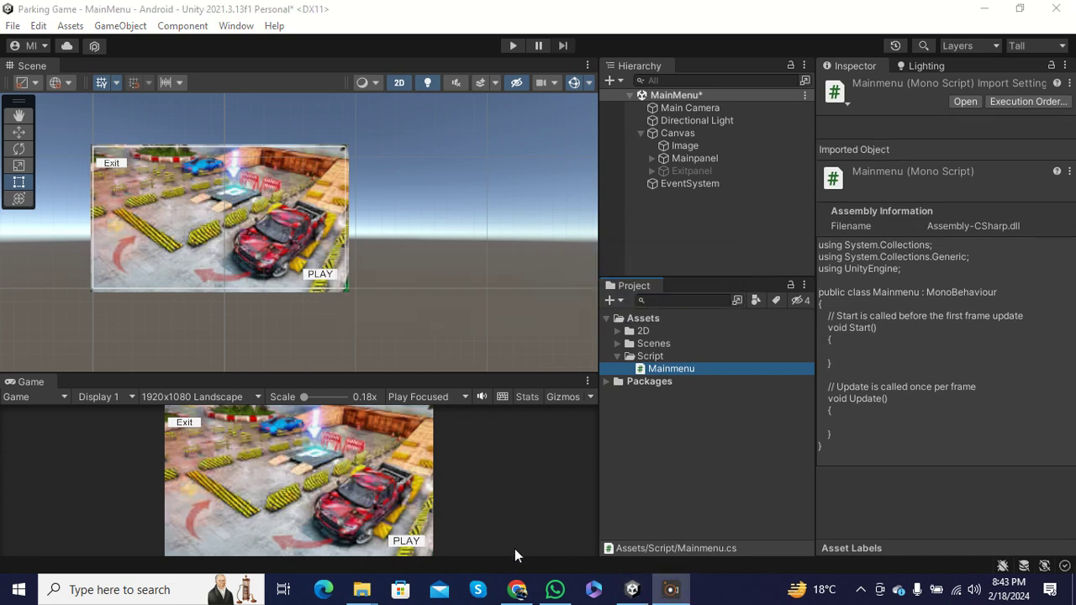
# Create an empty game object in the MainMenu scene and name it ScrpttAttched.
pyautogui.rightClick(685, 205)
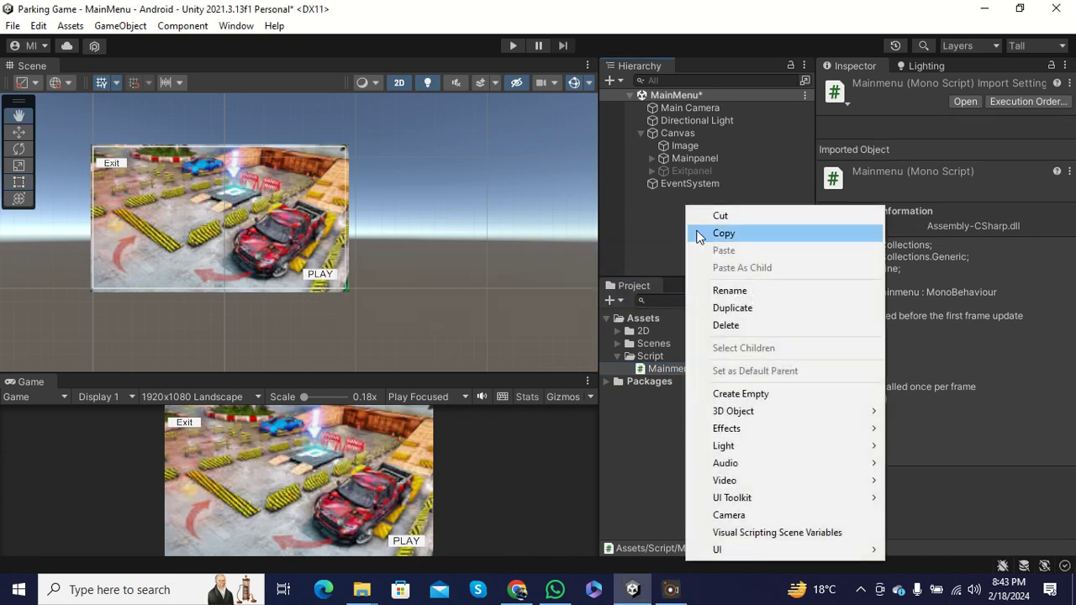
pyautogui.click(740, 394)
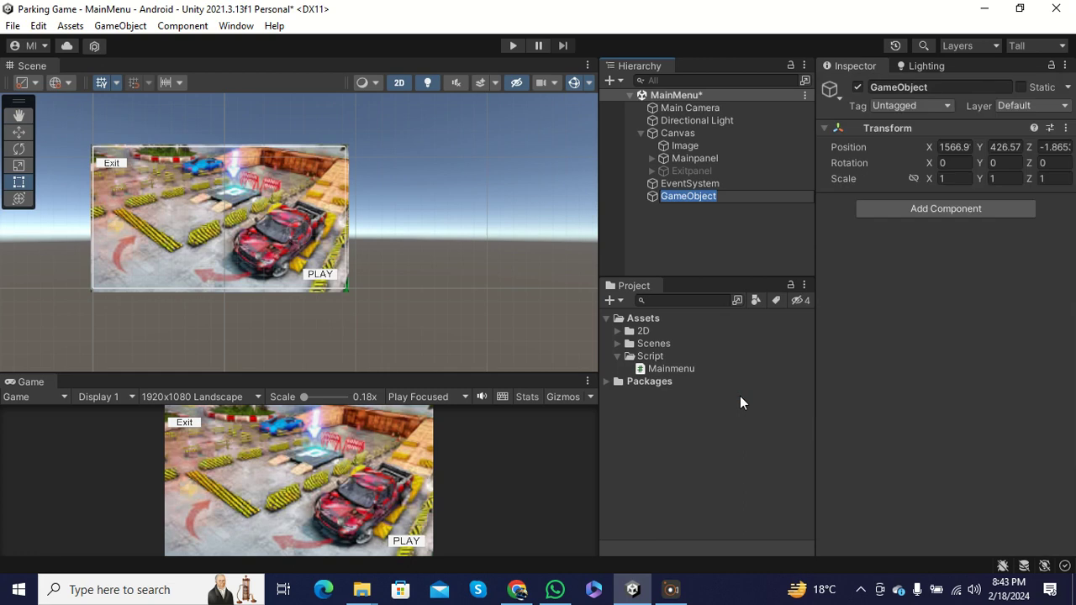
pyautogui.press('BackSpace')
pyautogui.write('Scr')
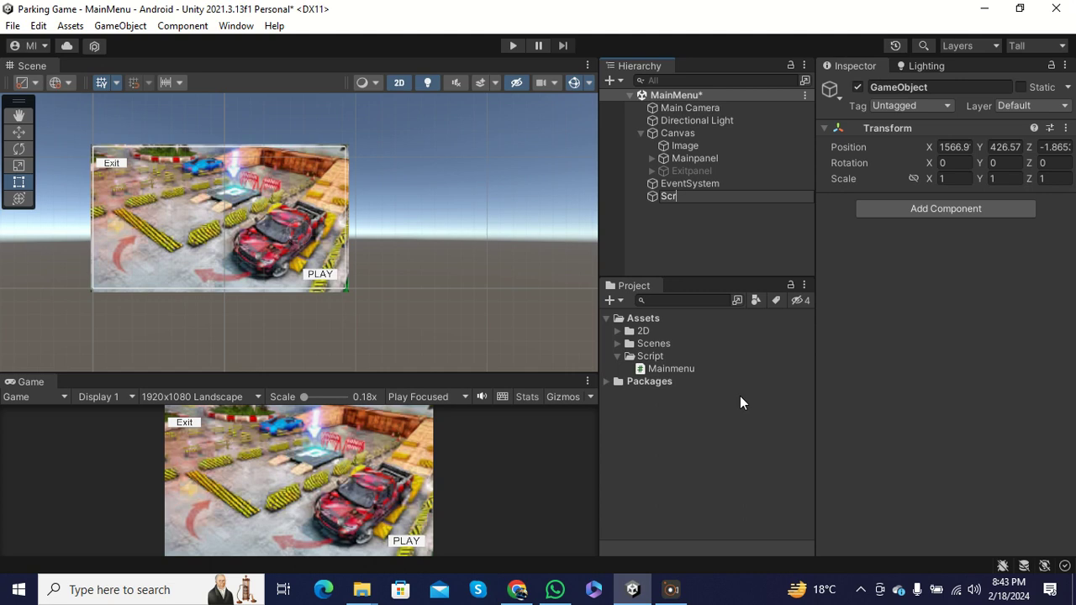
pyautogui.write('pttAttched')
pyautogui.press('Return')
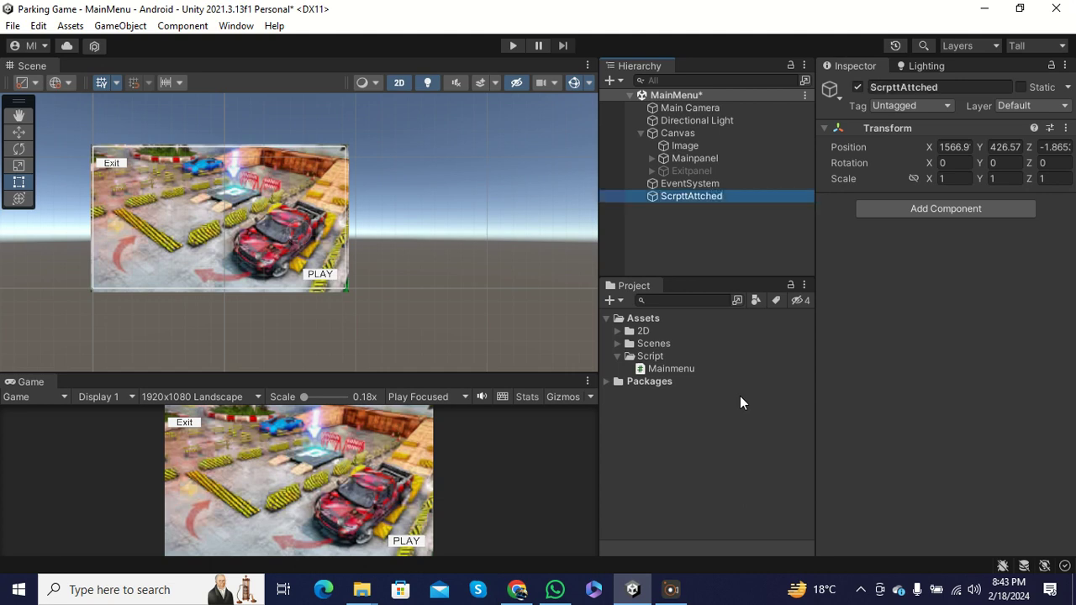
# Attach the Mainmenu script to ScrpttAttched and open the script in Visual Studio.
pyautogui.click(641, 133)
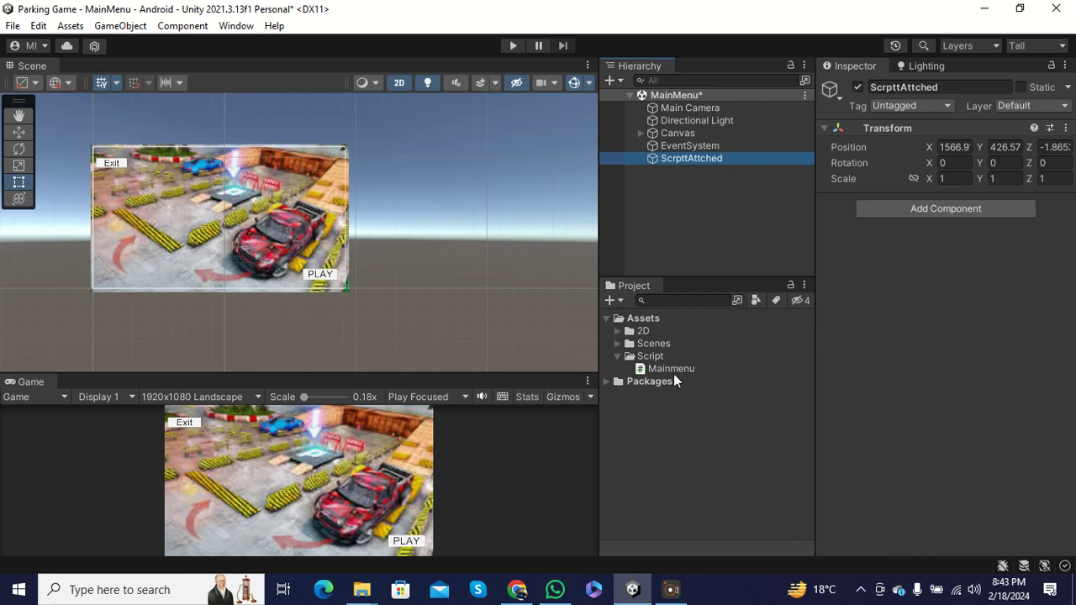
pyautogui.moveTo(667, 368); pyautogui.dragTo(929, 270)
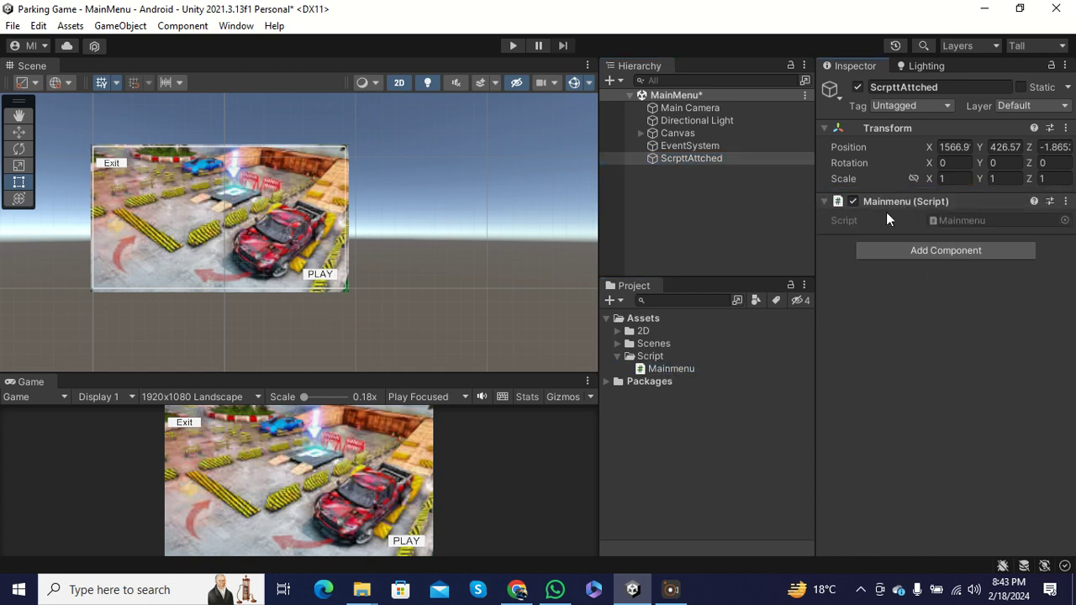
pyautogui.click(956, 220)
pyautogui.doubleClick(957, 220)
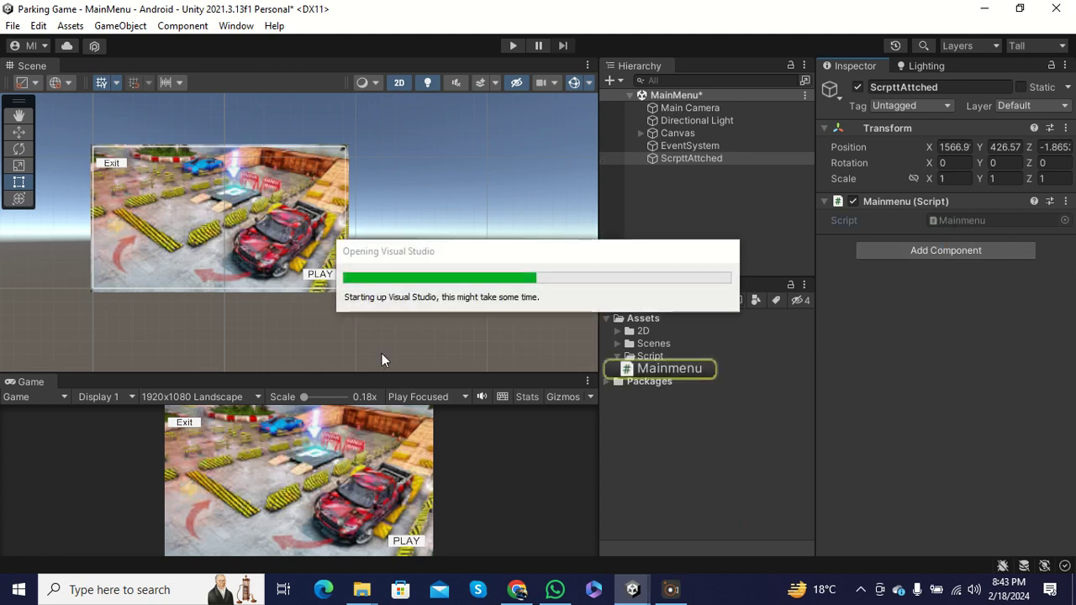
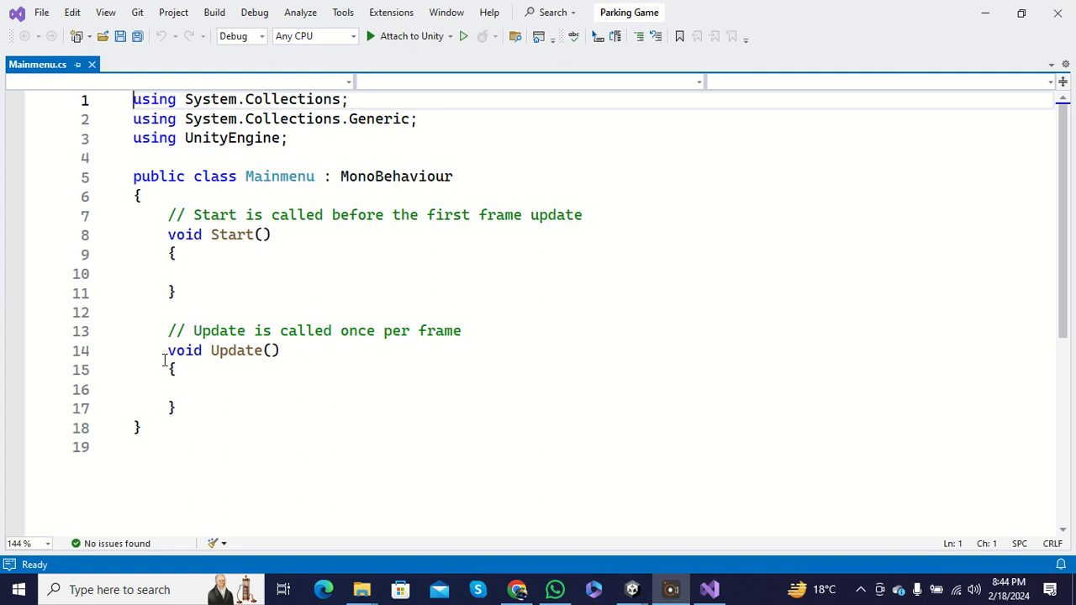
# Examine the default Start and Update methods of the Mainmenu script.
pyautogui.click(192, 405)
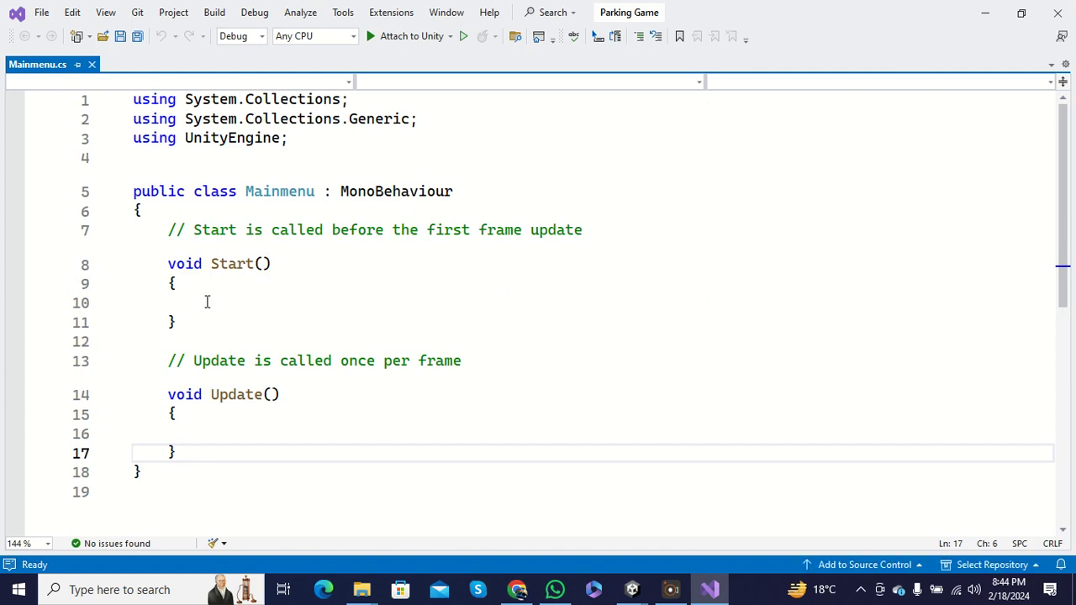
pyautogui.scroll(-4, 208, 319)
pyautogui.click(202, 203)
pyautogui.scroll(4, 194, 226)
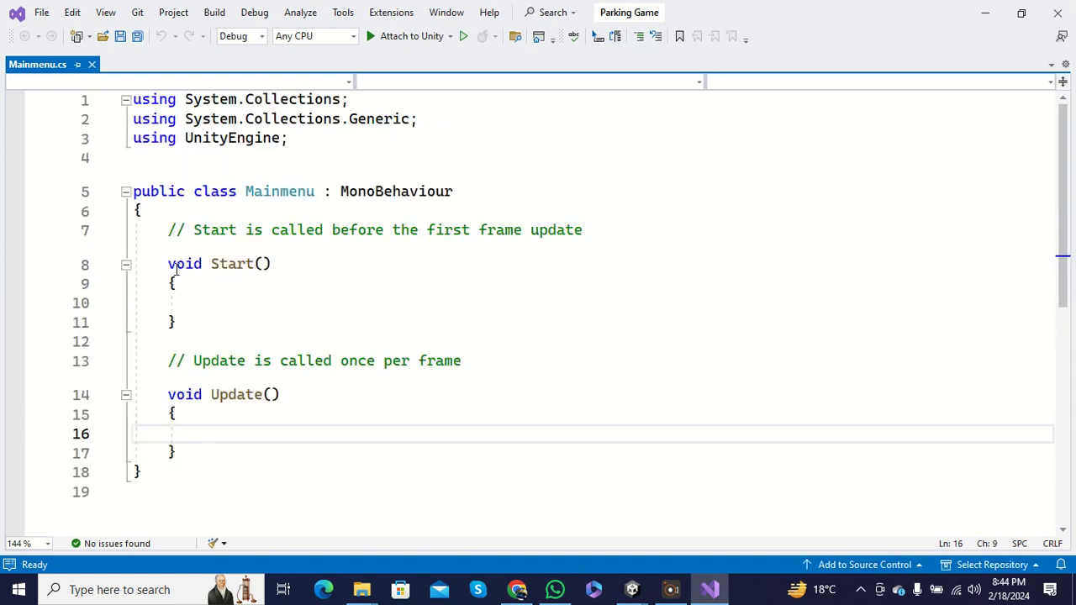
pyautogui.scroll(-2, 181, 277)
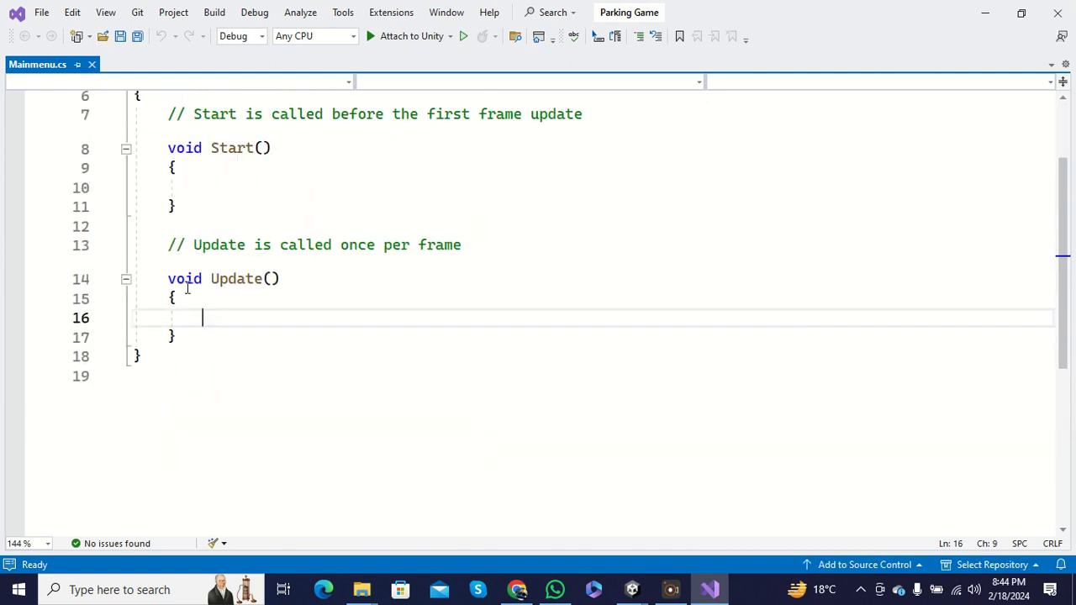
pyautogui.click(202, 339)
pyautogui.click(216, 318)
pyautogui.scroll(2, 185, 211)
# Declare the public GameObject fields Mainpanel and Exitpanel at the top of the Mainmenu class and save the script.
pyautogui.click(179, 218)
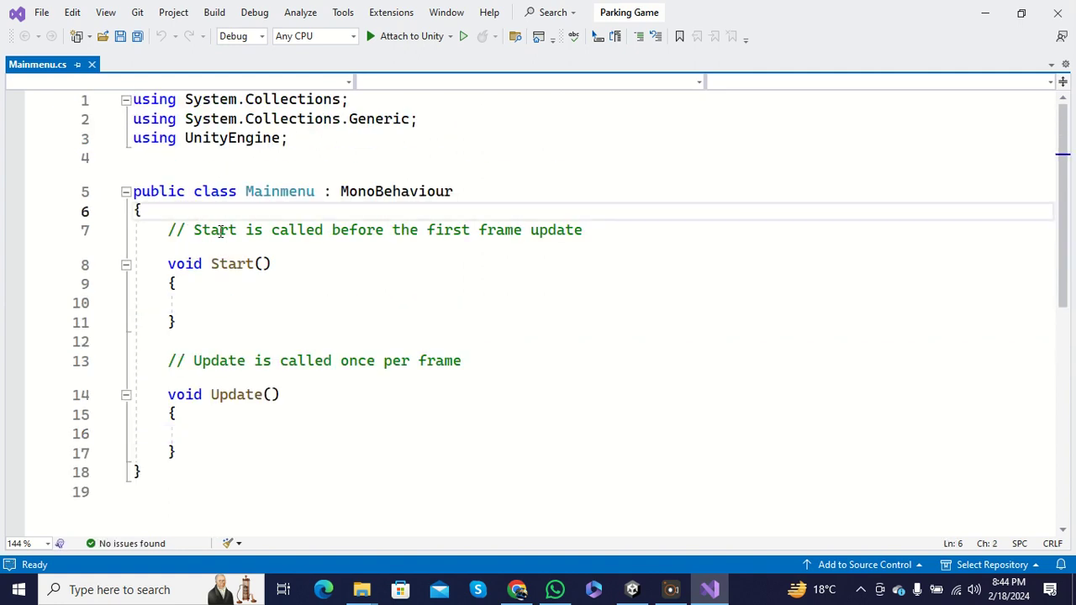
pyautogui.press('Return')
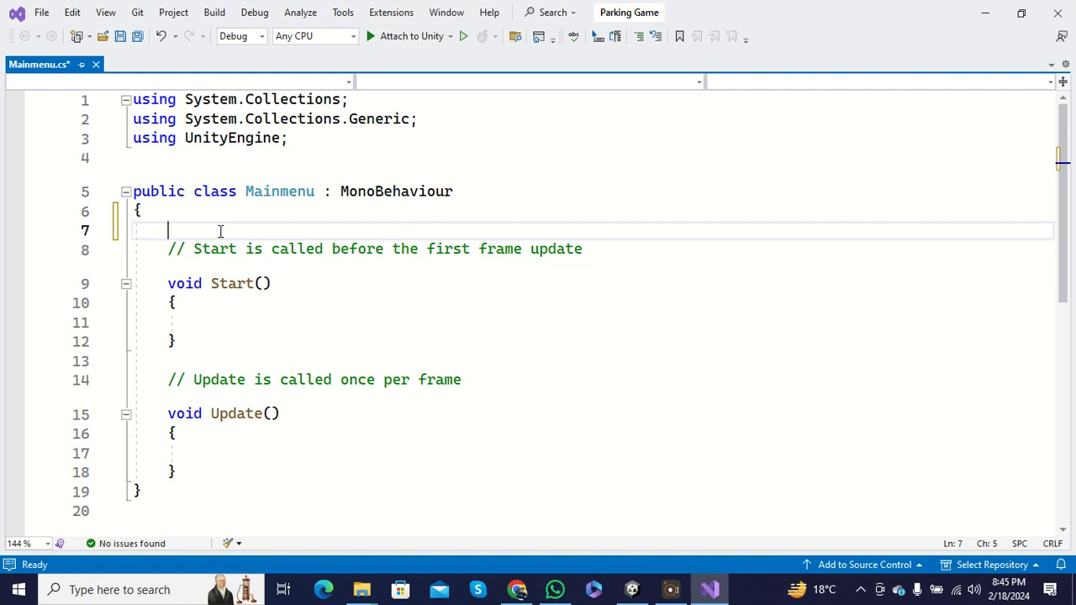
pyautogui.write('public Game')
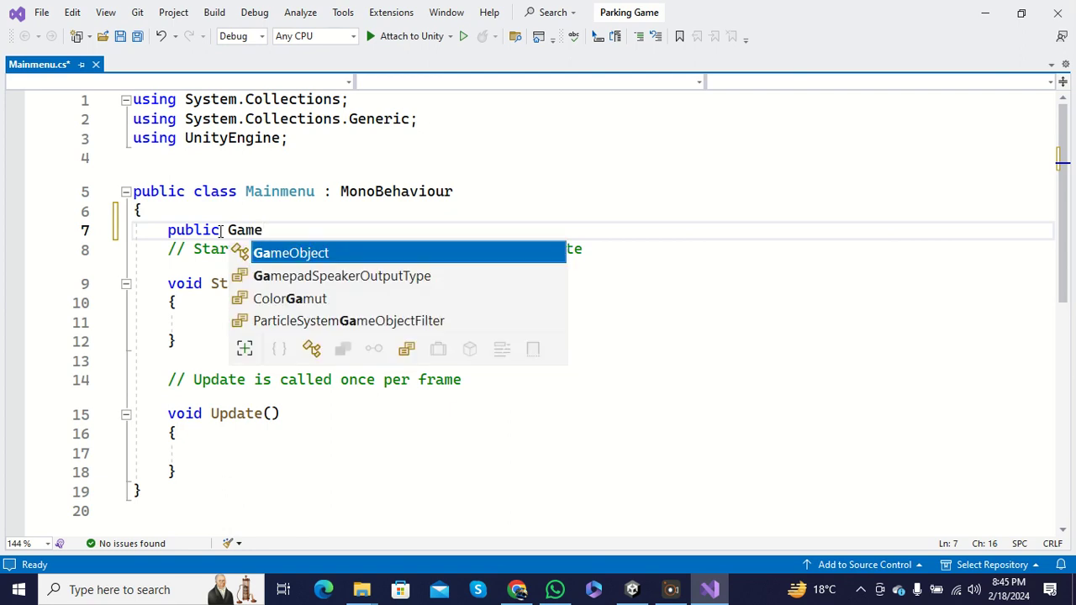
pyautogui.press('Tab')
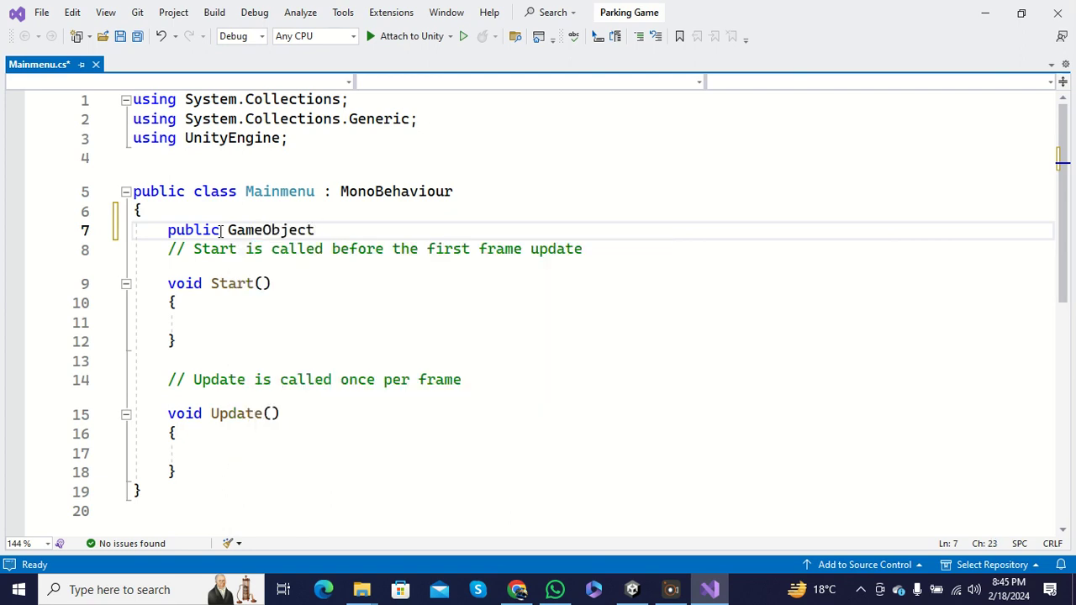
pyautogui.write('Mainpan')
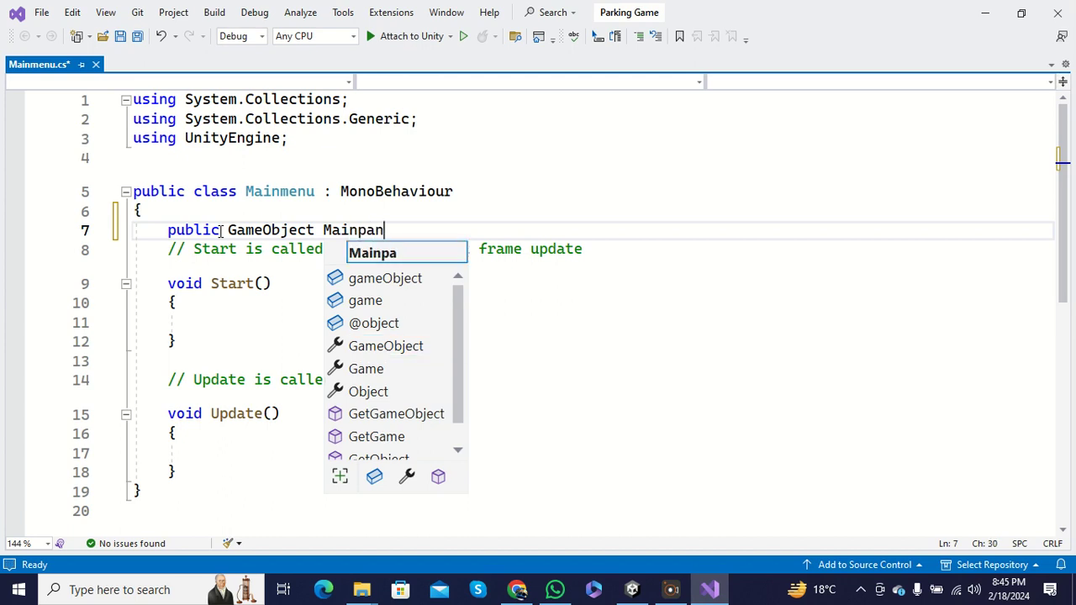
pyautogui.write('el,')
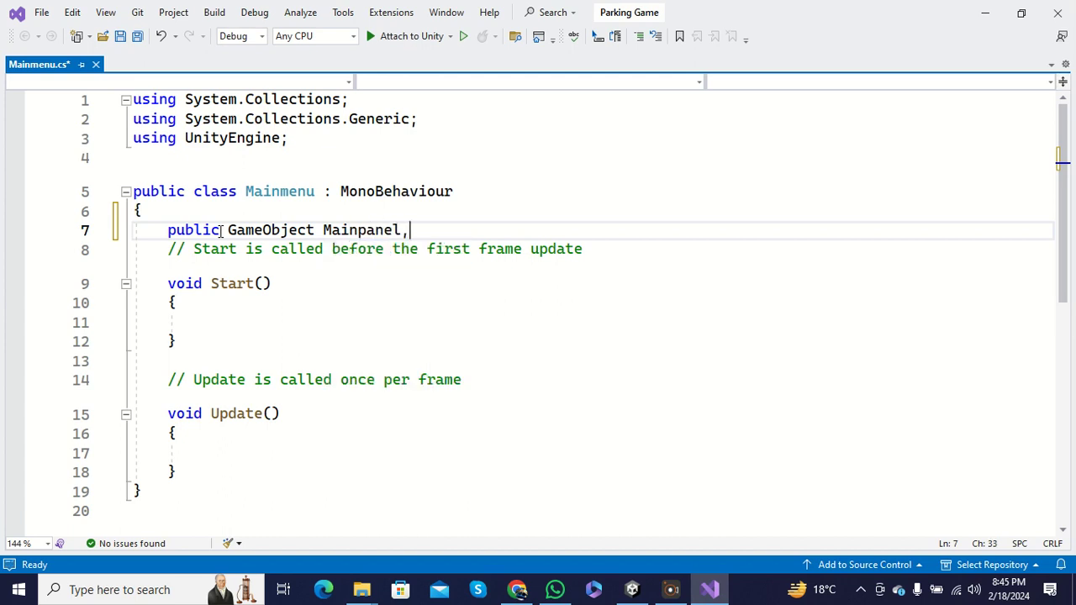
pyautogui.write('x')
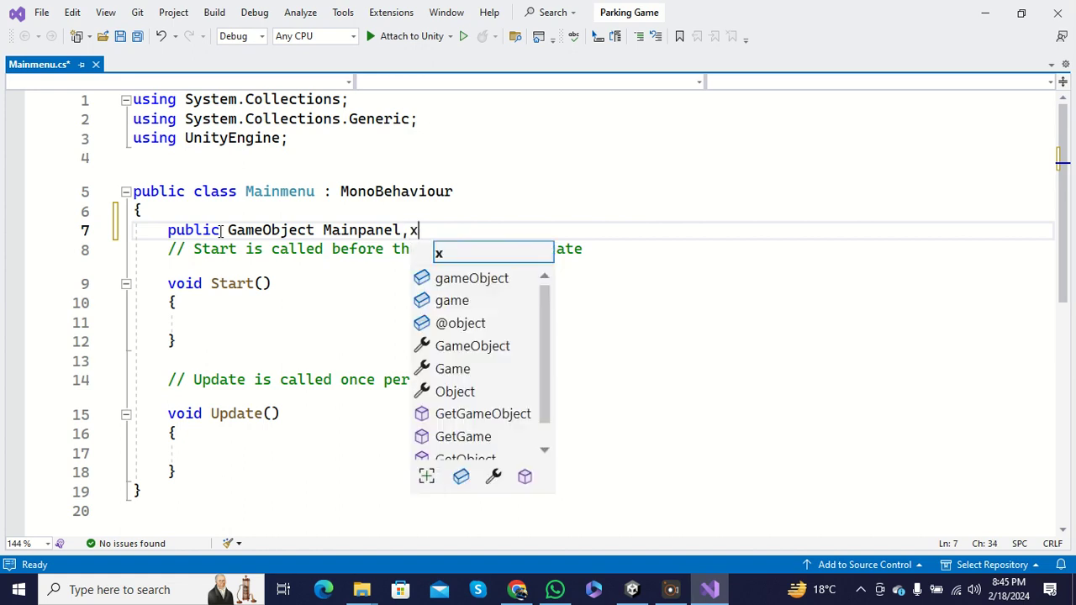
pyautogui.press('BackSpace')
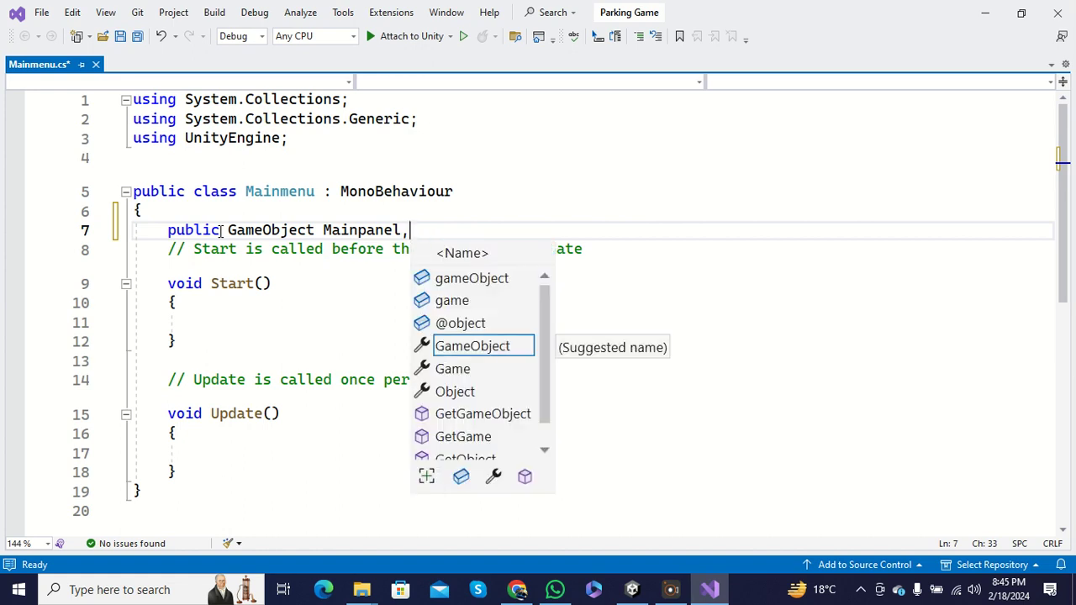
pyautogui.write('Exitpa')
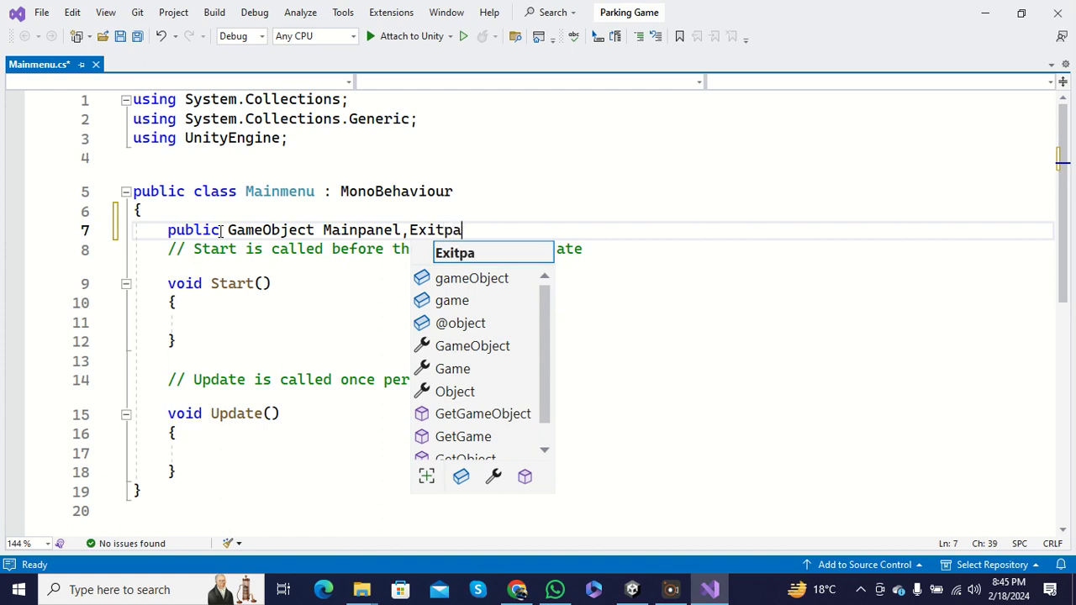
pyautogui.write('nel')
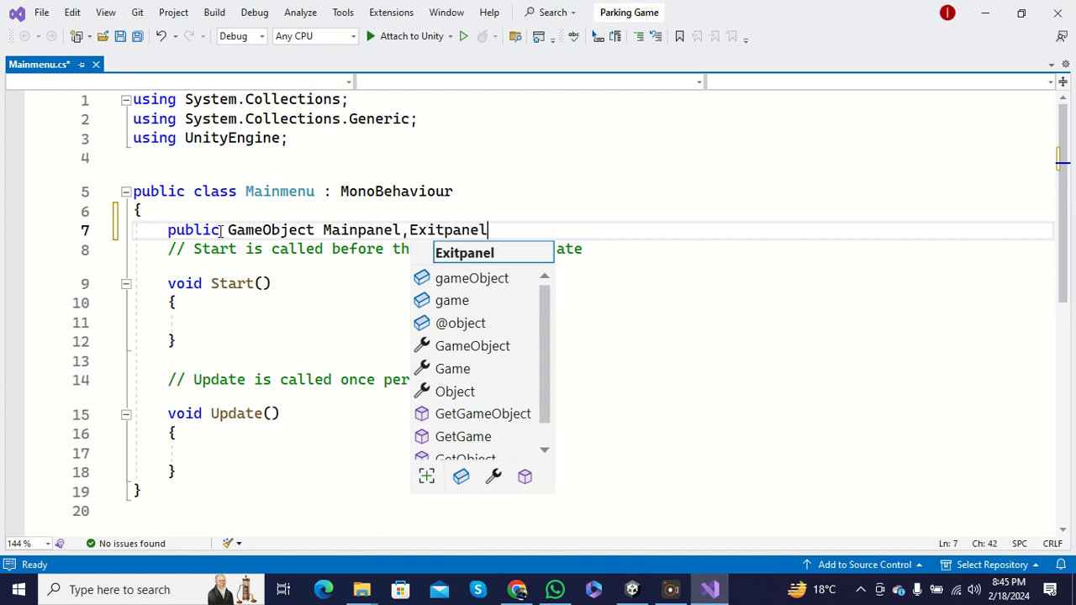
pyautogui.write("'")
pyautogui.press('BackSpace')
pyautogui.write(';')
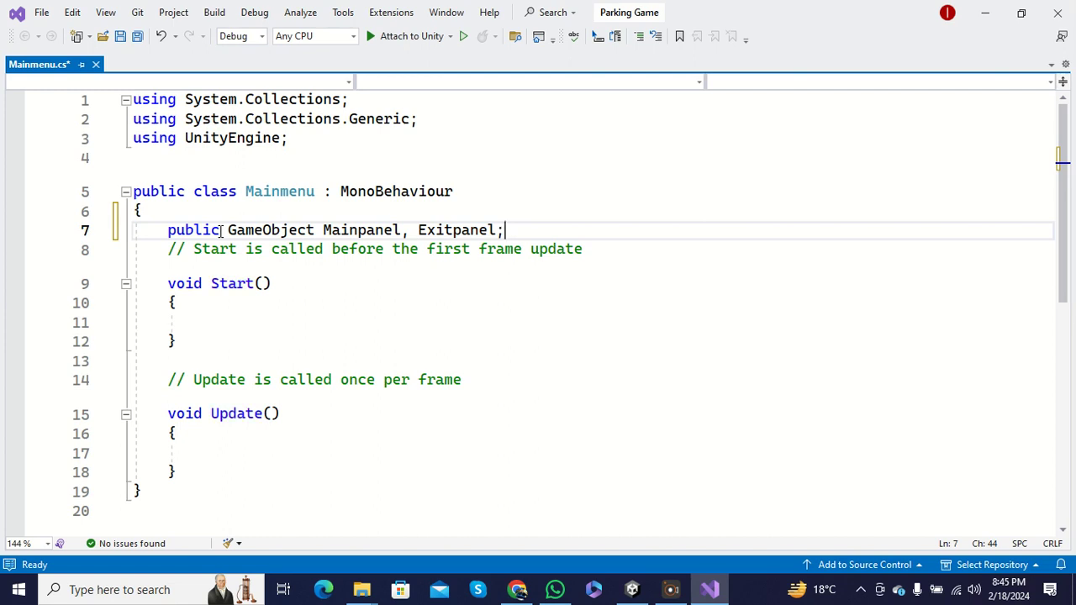
pyautogui.hotkey('ctrl', 's')
# Add an empty public void Play() method below Update() and save the script.
pyautogui.scroll(-2, 229, 240)
pyautogui.scroll(1, 231, 261)
pyautogui.scroll(-1, 219, 265)
pyautogui.scroll(1, 201, 260)
pyautogui.scroll(-1, 202, 259)
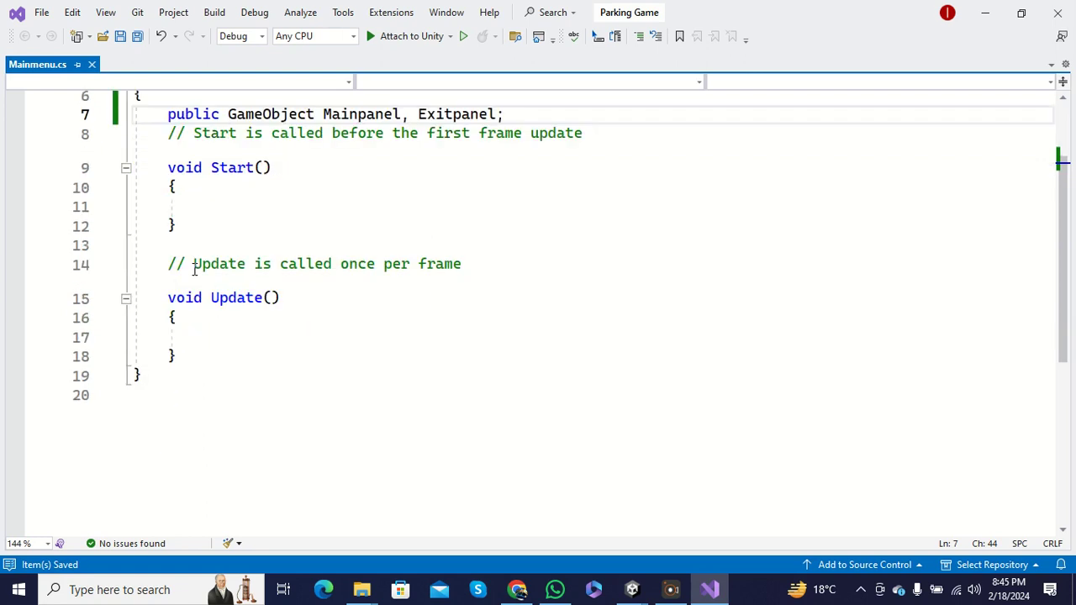
pyautogui.click(179, 353)
pyautogui.press('Return')
pyautogui.write('public ')
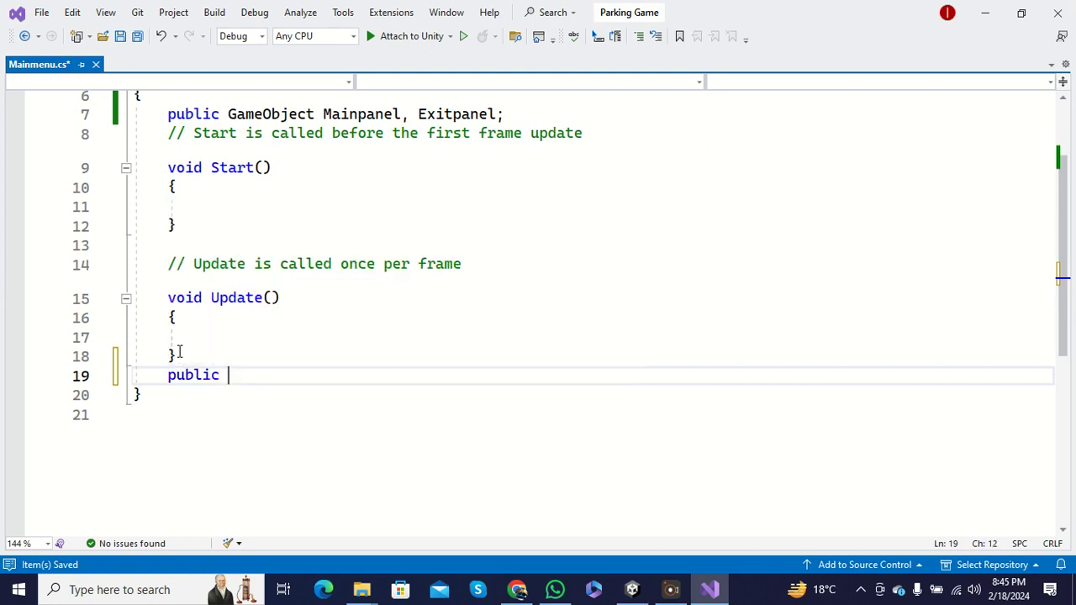
pyautogui.write('void Play')
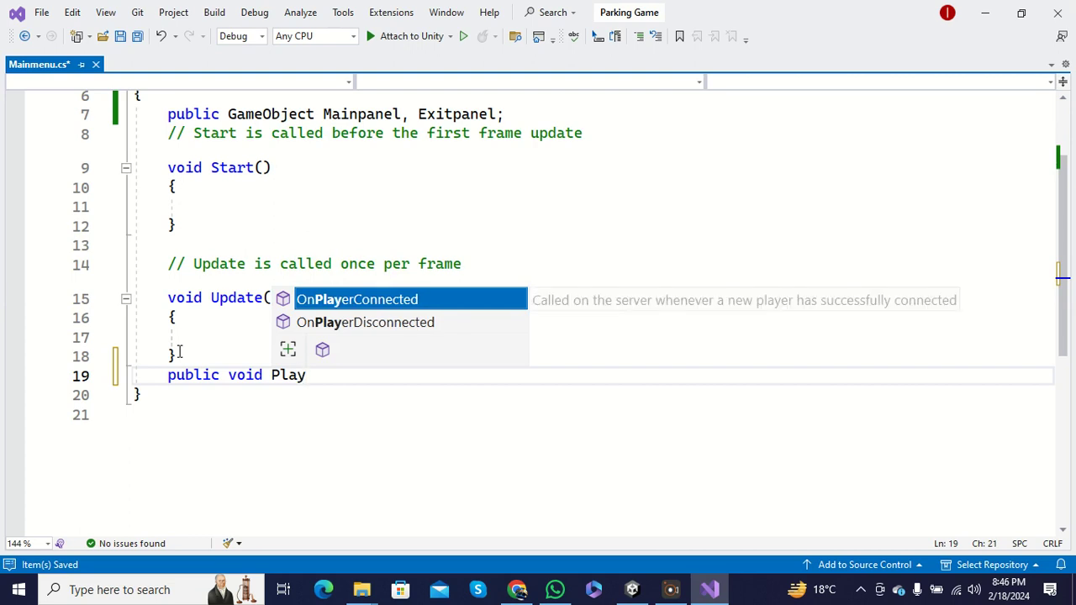
pyautogui.write('(')
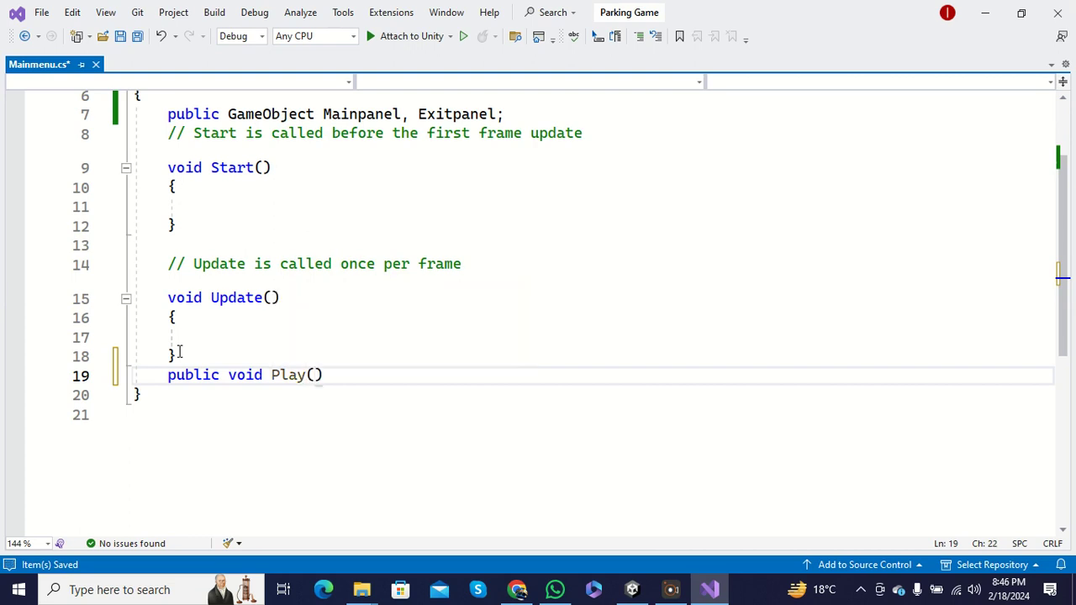
pyautogui.write(' {')
pyautogui.press('Return')
pyautogui.hotkey('ctrl', 's')
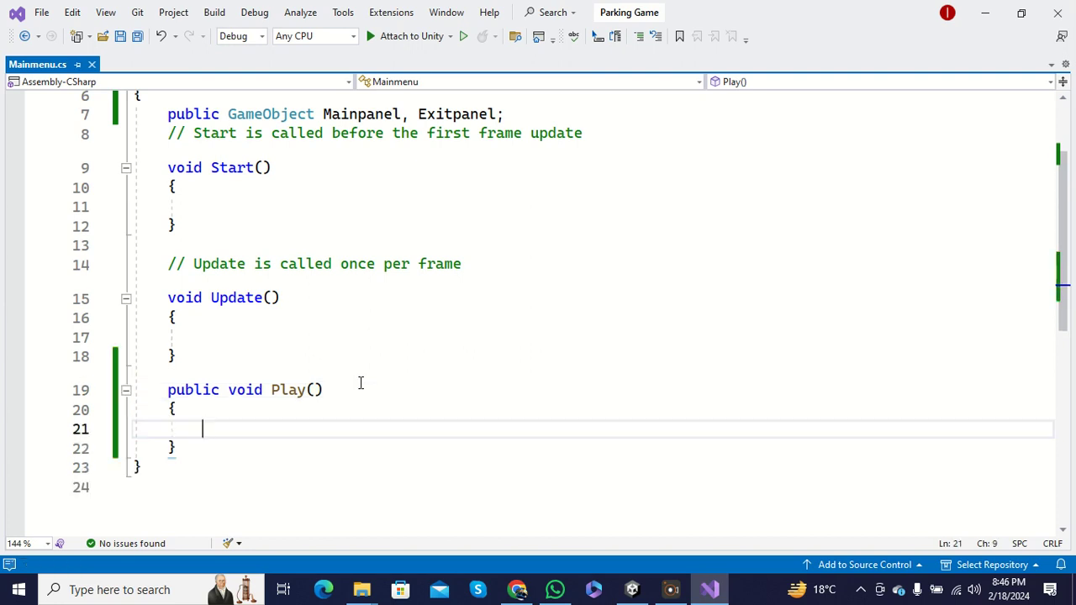
# Add an empty public void Exit() method below Play() and save the script.
pyautogui.scroll(-1, 360, 383)
pyautogui.click(221, 394)
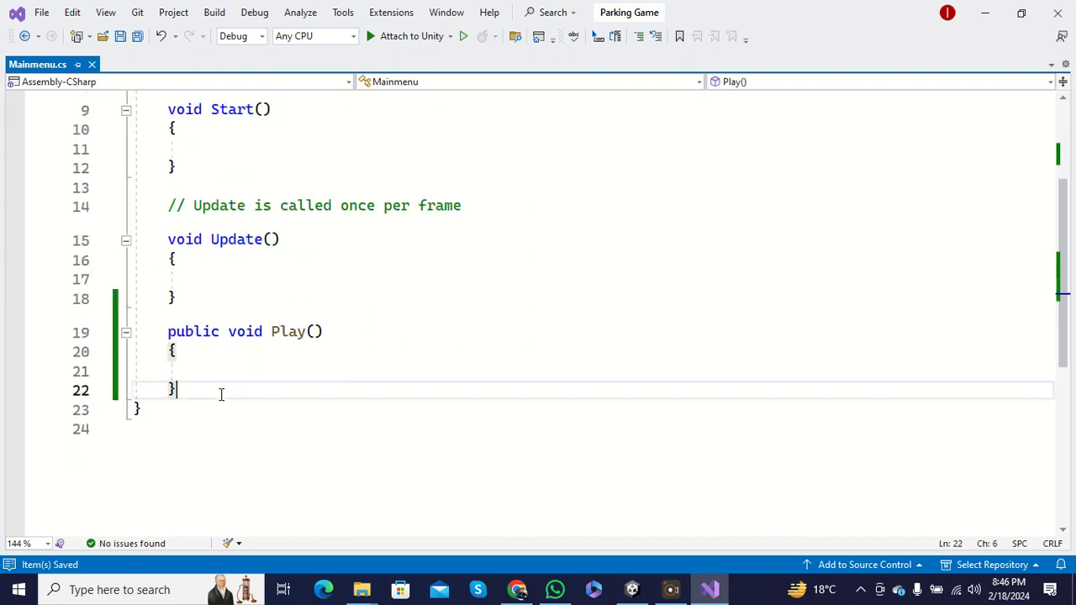
pyautogui.press('Return')
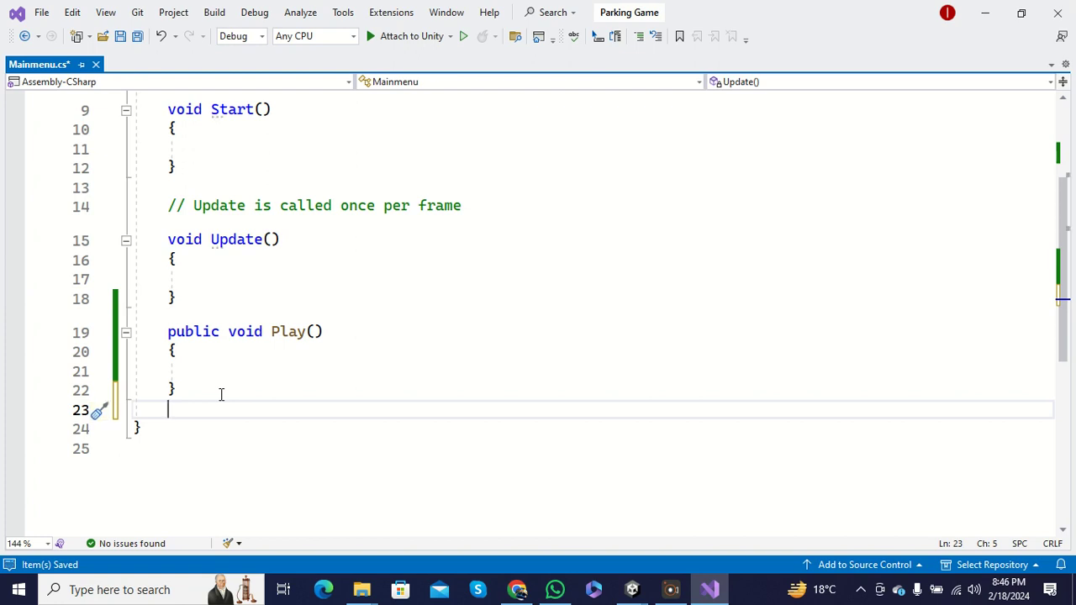
pyautogui.write('E')
pyautogui.press('BackSpace')
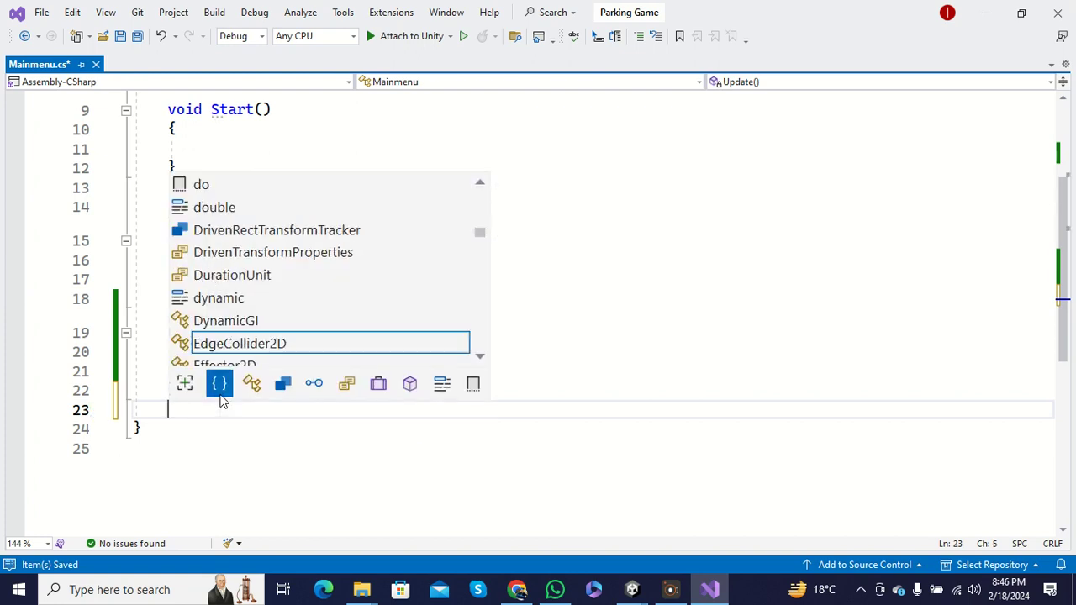
pyautogui.write('PU')
pyautogui.press('BackSpace')
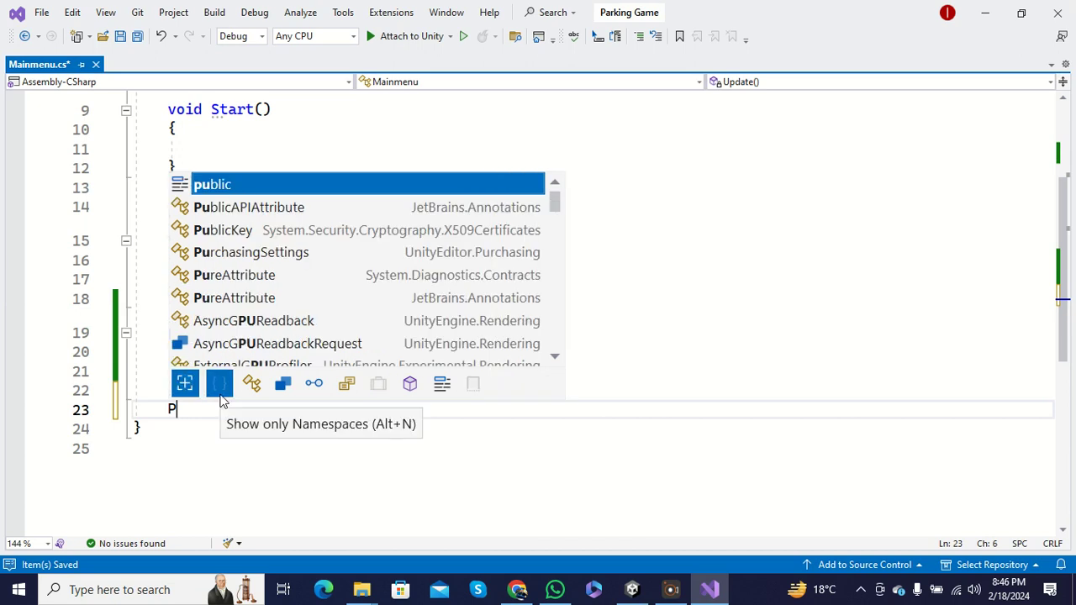
pyautogui.press('BackSpace')
pyautogui.write('pu')
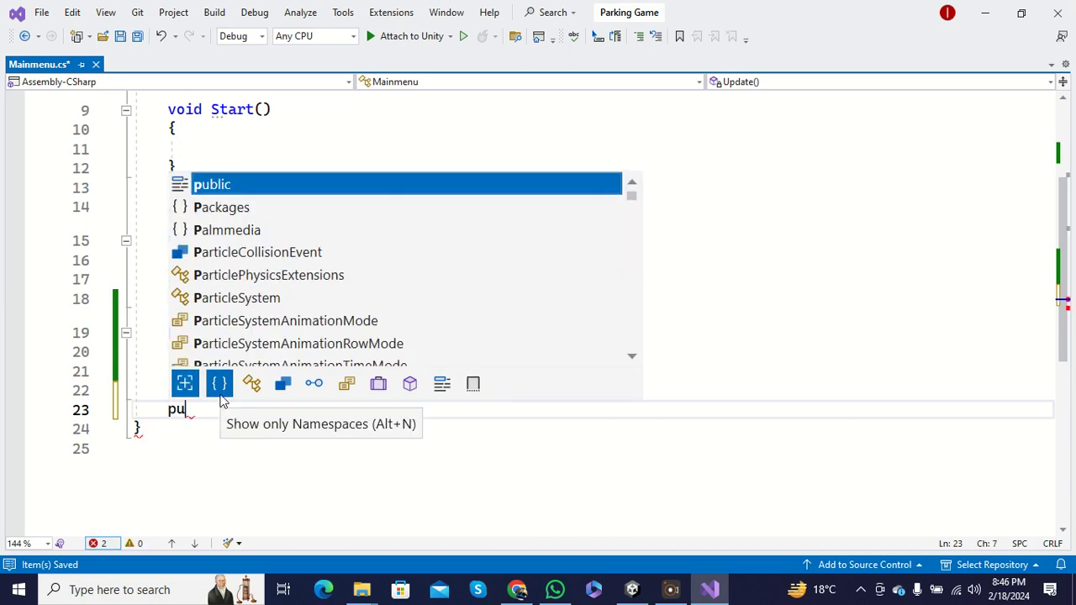
pyautogui.write('blic void')
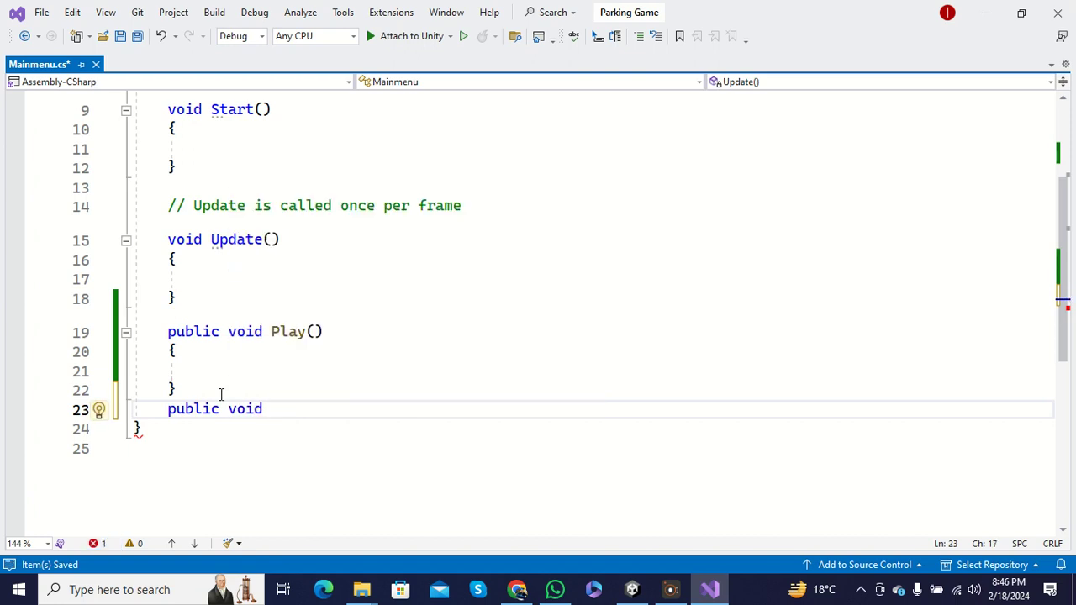
pyautogui.write('Exit9')
pyautogui.press('BackSpace')
pyautogui.press('Tab')
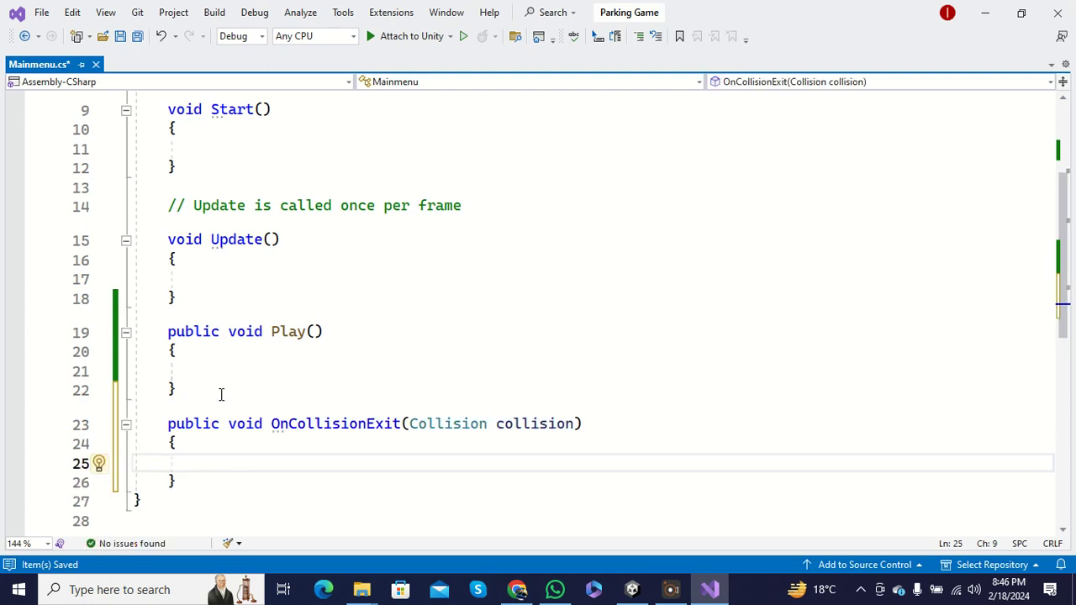
pyautogui.hotkey('ctrl', 'z')
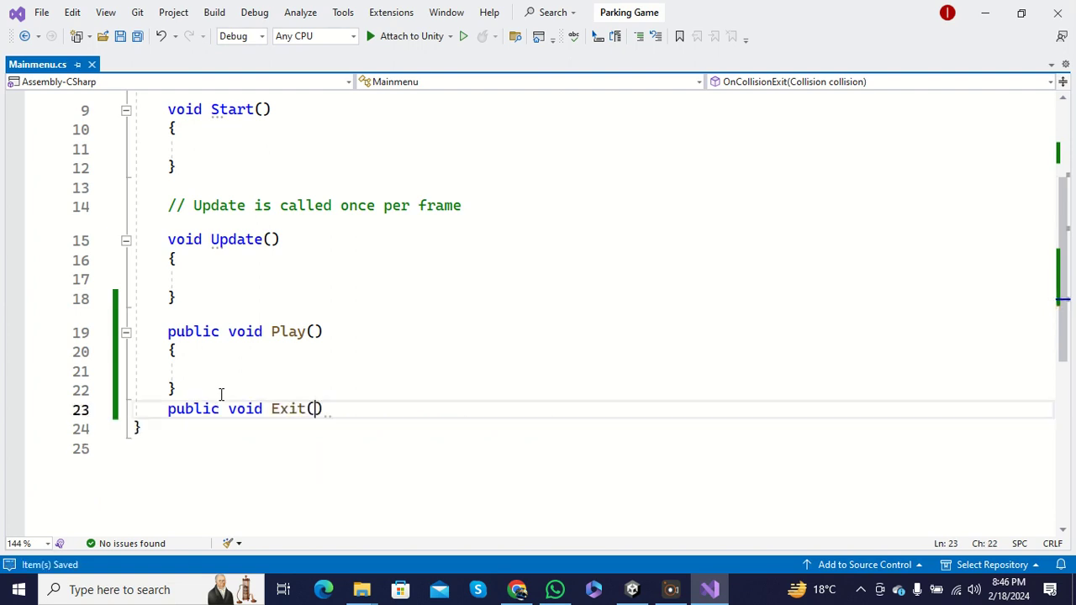
pyautogui.press('End')
pyautogui.press('Return')
pyautogui.write('{')
pyautogui.press('Return')
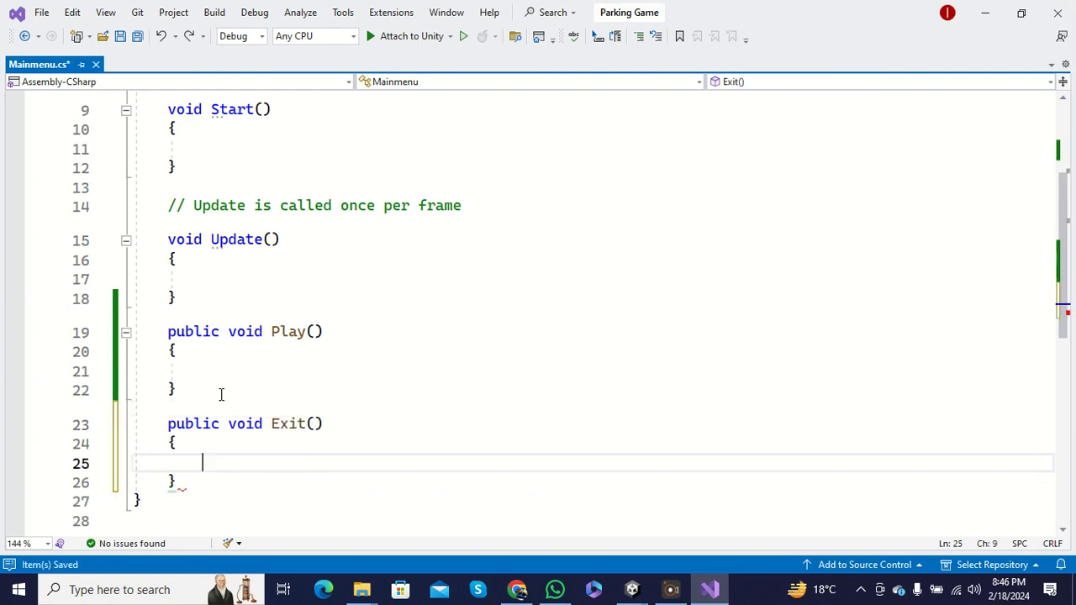
pyautogui.hotkey('ctrl', 's')
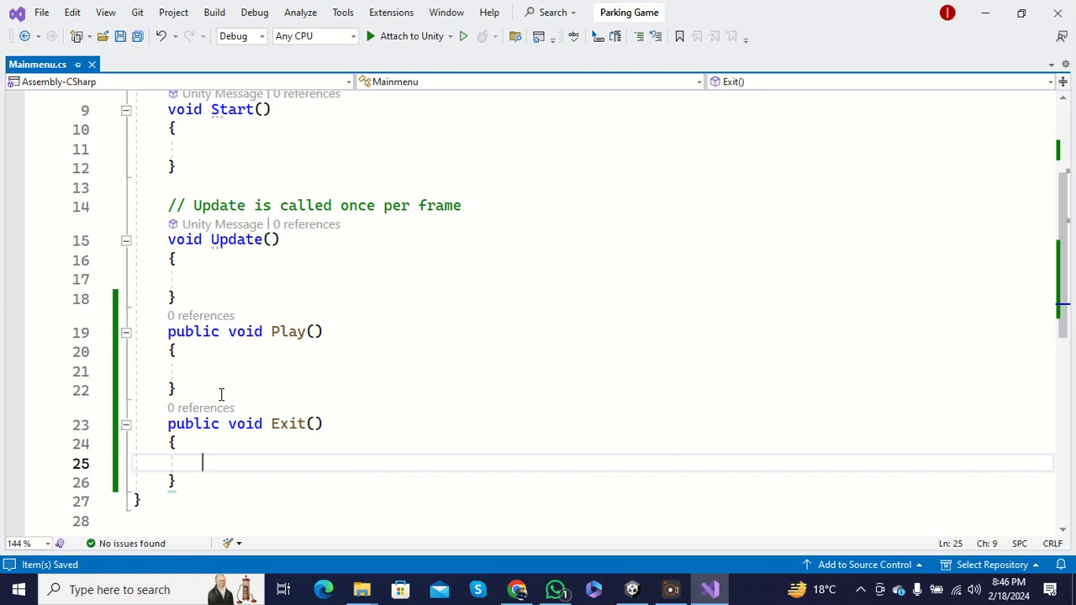
# Deactivate the main panel inside Exit() with the statement Mainpanel.SetActive(false);.
pyautogui.write('ma')
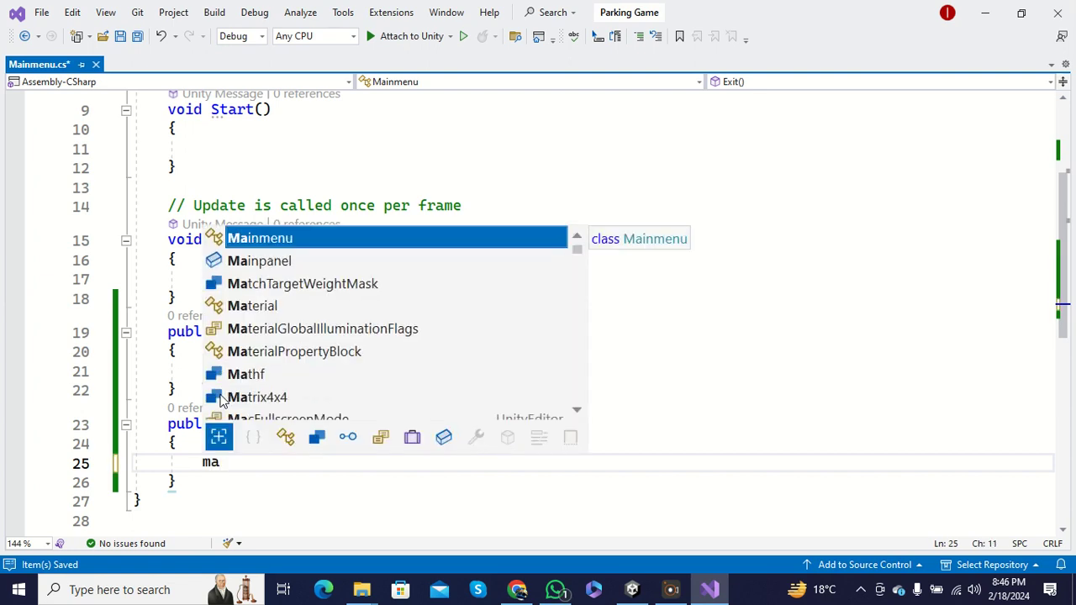
pyautogui.press('Right')
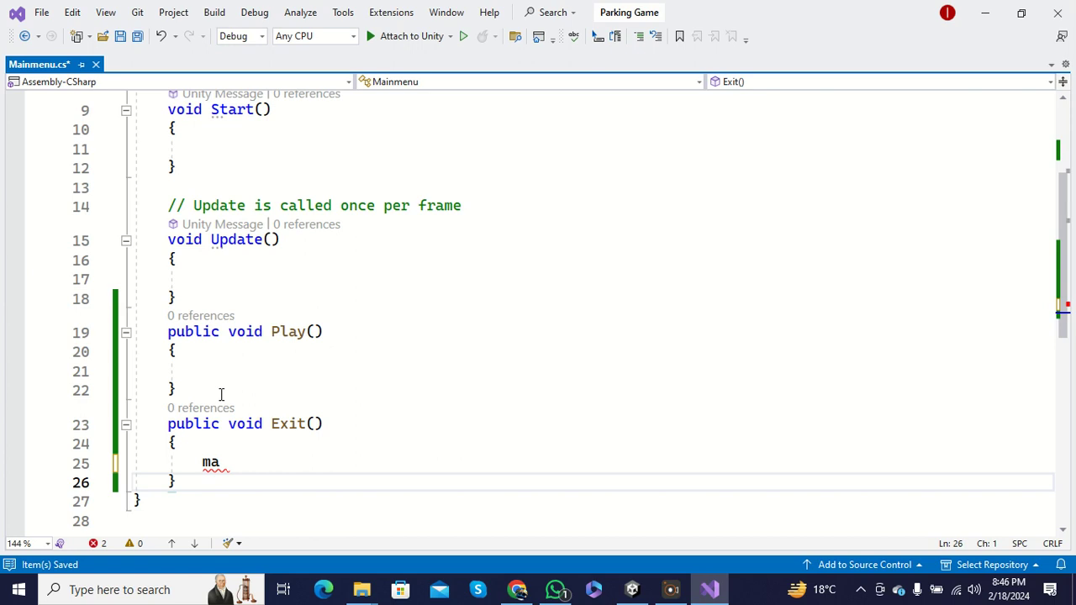
pyautogui.hotkey('ctrl', 'z')
pyautogui.write('m')
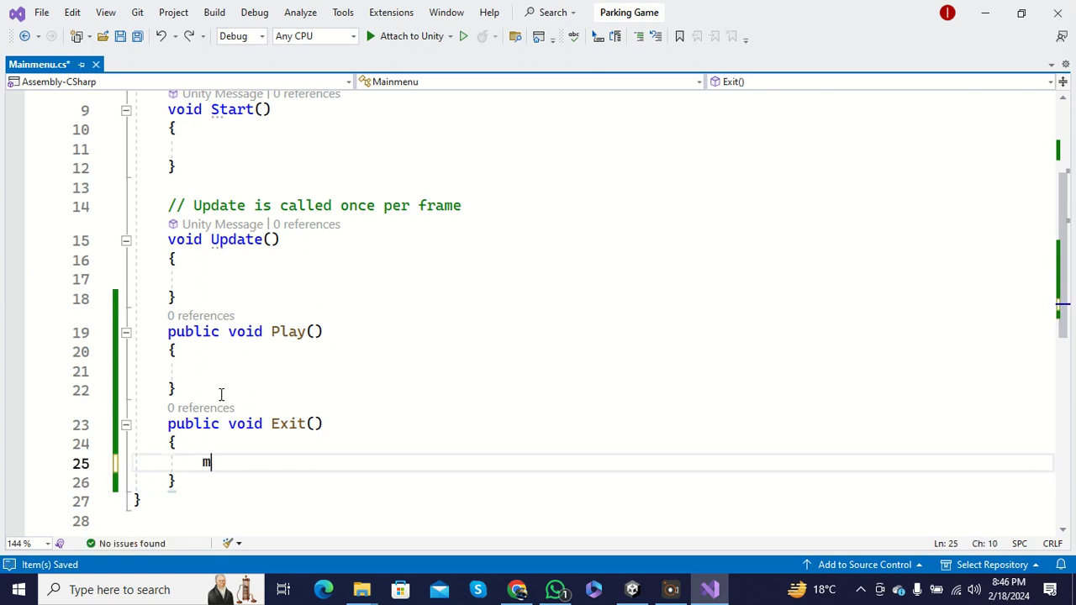
pyautogui.write('ain')
pyautogui.press('Down')
pyautogui.press('Tab')
pyautogui.write('.se')
pyautogui.press('Down')
pyautogui.press('Down')
pyautogui.press('Tab')
pyautogui.write('(fa')
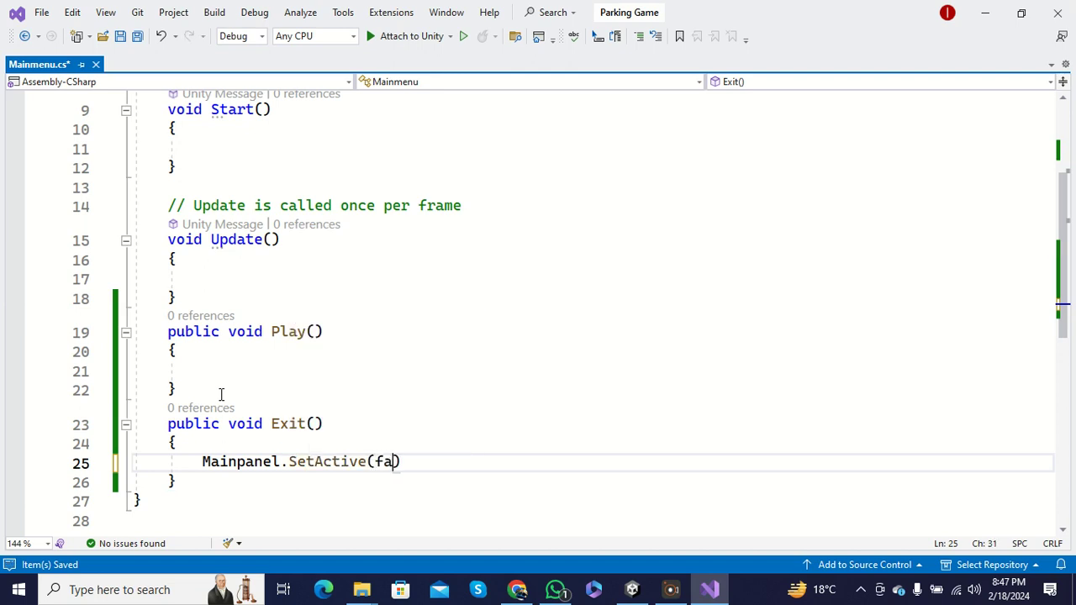
pyautogui.write('lse);')
pyautogui.press('Return')
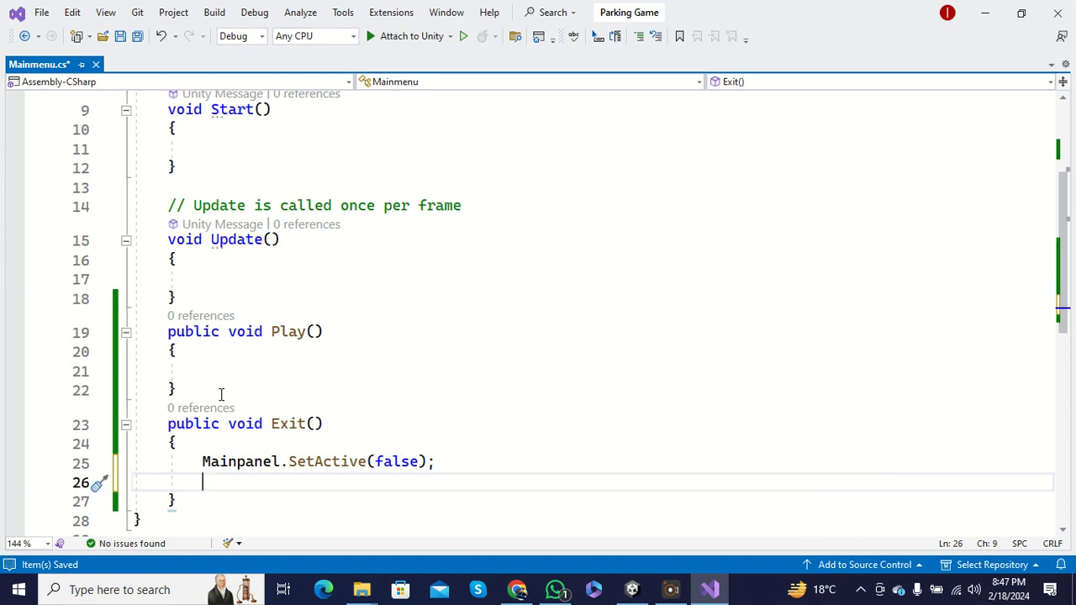
# Add Exitpanel.SetActive(true); as the second statement of Exit() and save the script.
pyautogui.write('E')
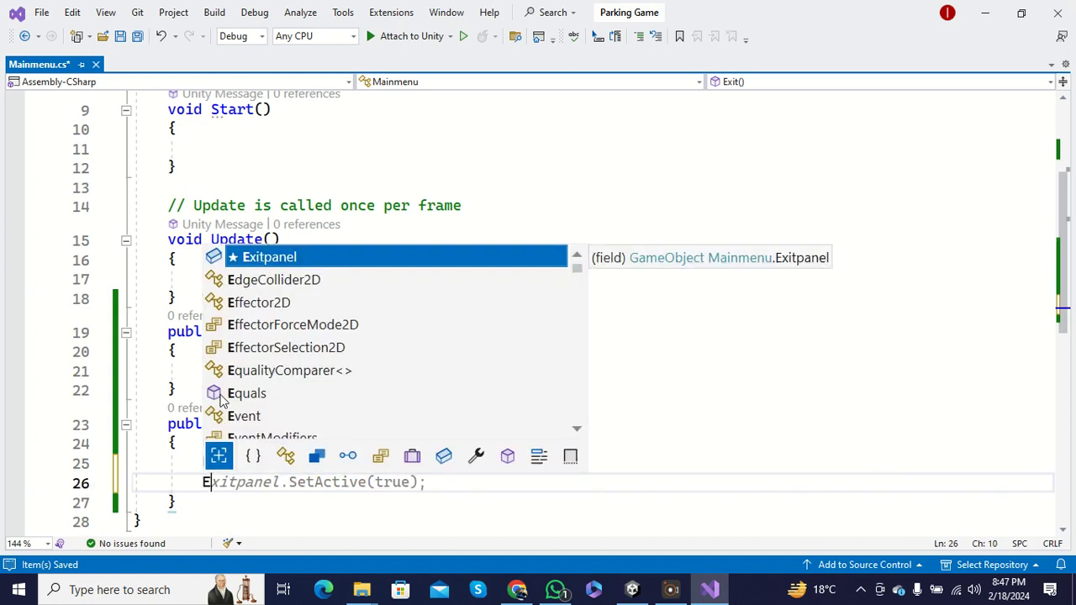
pyautogui.press('Tab')
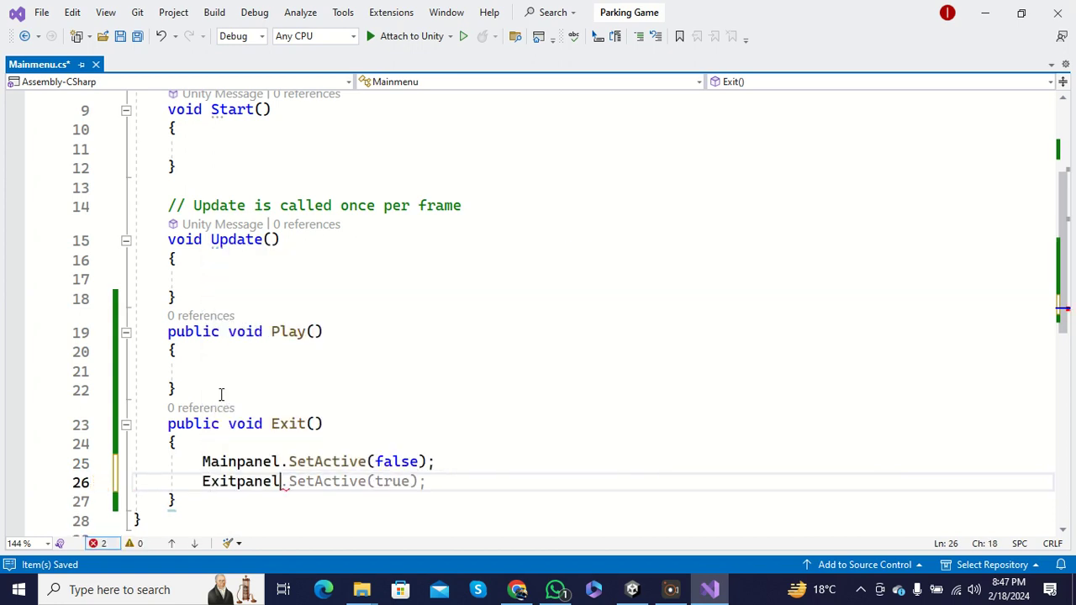
pyautogui.press('Tab')
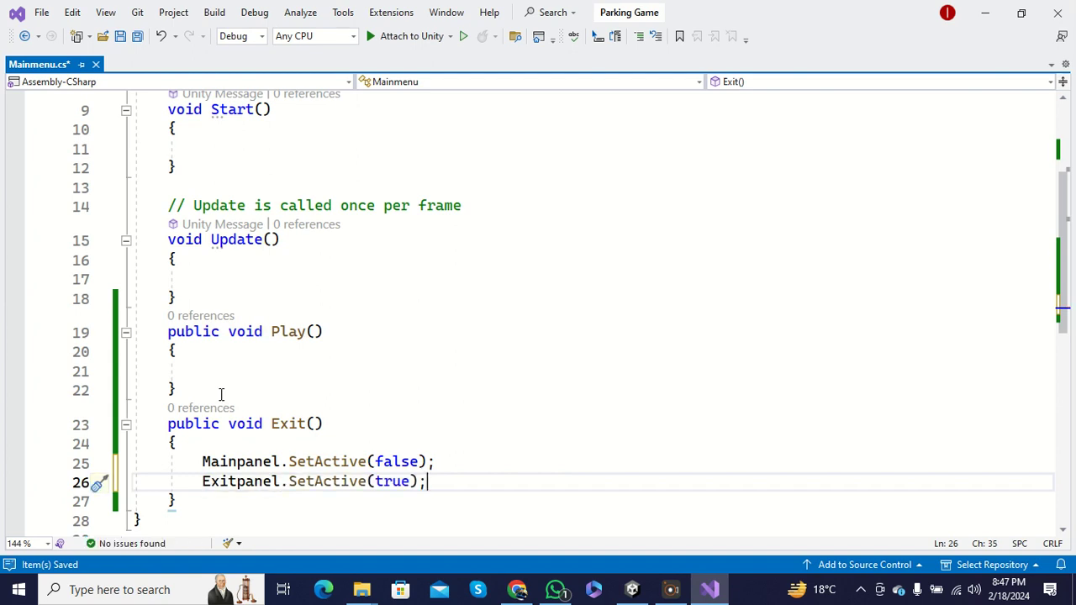
pyautogui.hotkey('ctrl', 's')
# Duplicate the whole Exit() method directly below the original in the Mainmenu class.
pyautogui.scroll(-1, 227, 392)
pyautogui.click(185, 446)
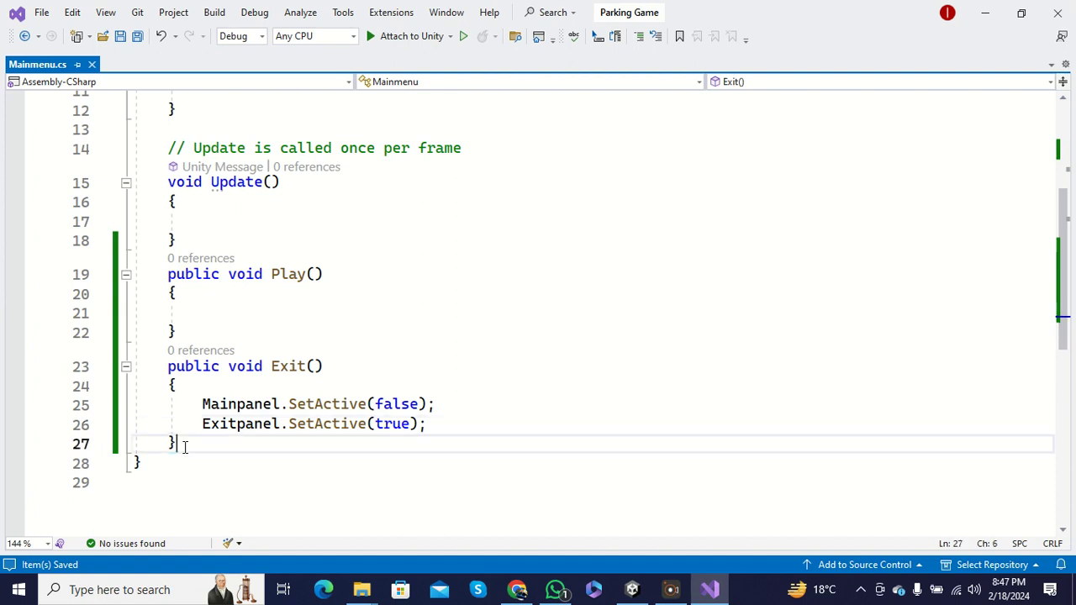
pyautogui.moveTo(185, 446); pyautogui.dragTo(157, 372)
pyautogui.hotkey('ctrl', 'c')
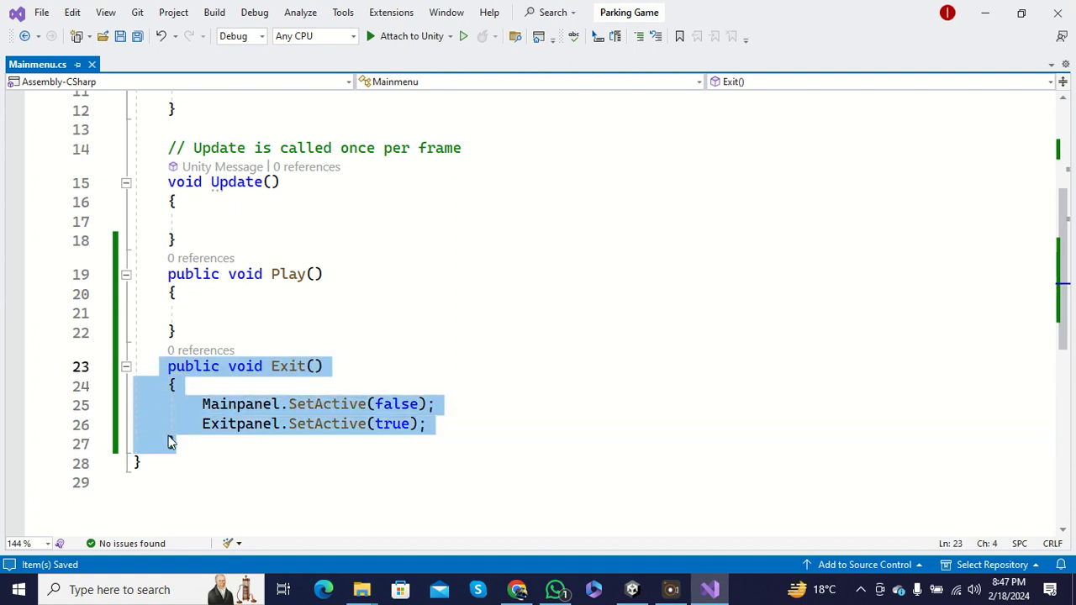
pyautogui.click(194, 446)
pyautogui.press('Return')
pyautogui.hotkey('ctrl', 'v')
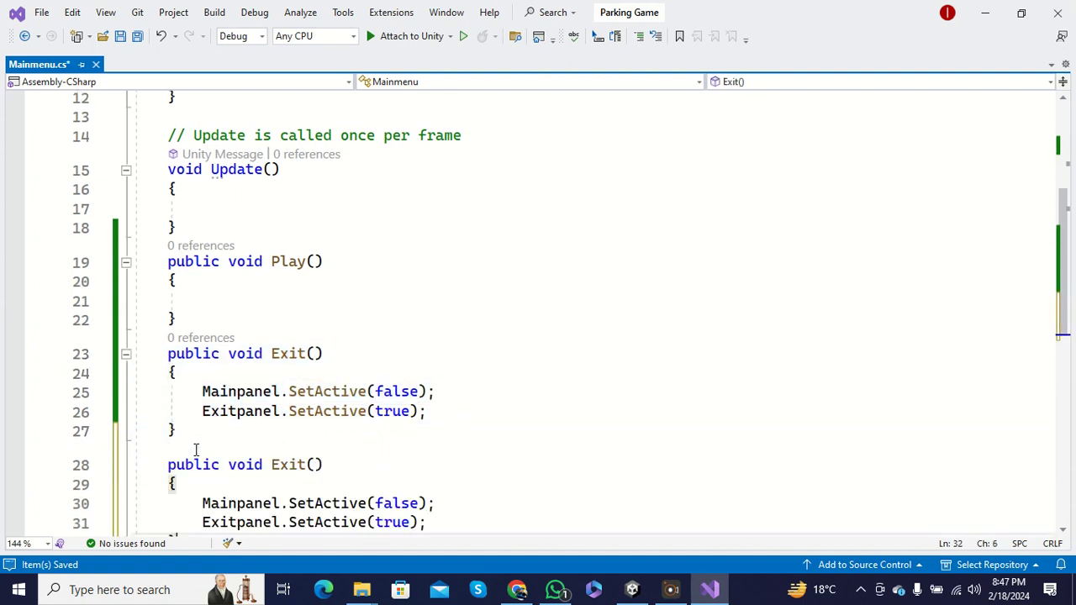
# Rename the copied Exit() method to No() and save the script.
pyautogui.scroll(-2, 194, 449)
pyautogui.click(300, 349)
pyautogui.moveTo(306, 349); pyautogui.dragTo(271, 355)
pyautogui.write('No')
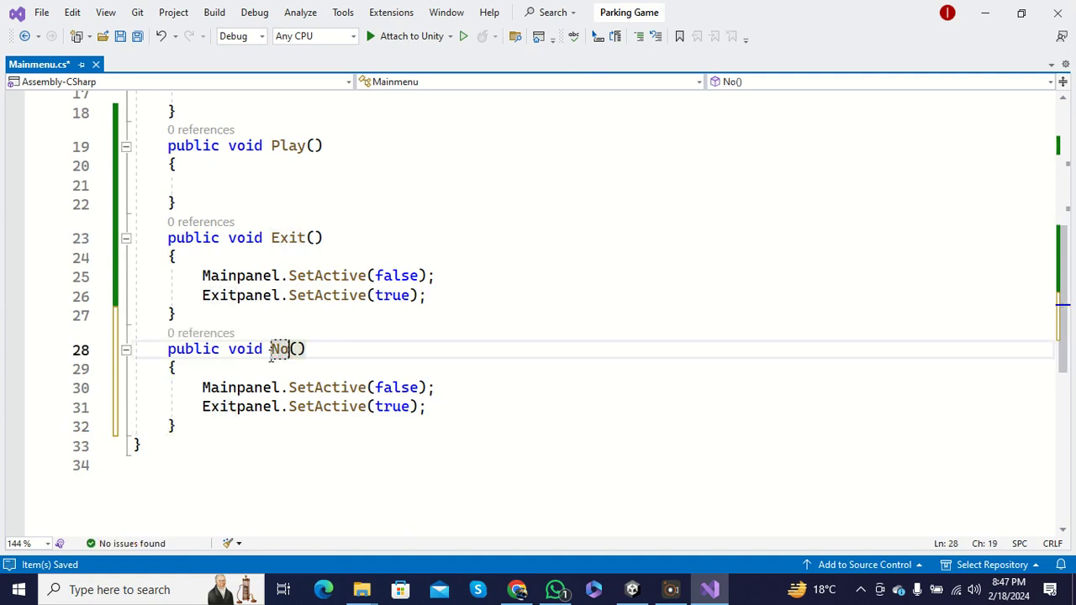
pyautogui.hotkey('ctrl', 's')
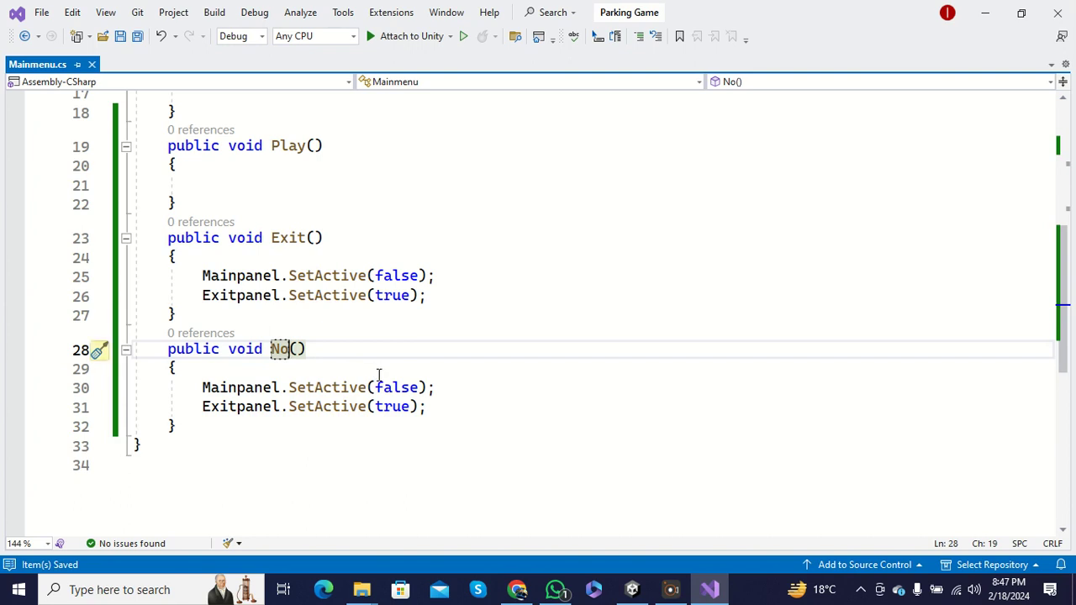
# Change the statements in No() to Mainpanel.SetActive(true); and Exitpanel.SetActive(false);.
pyautogui.moveTo(418, 388); pyautogui.dragTo(380, 395)
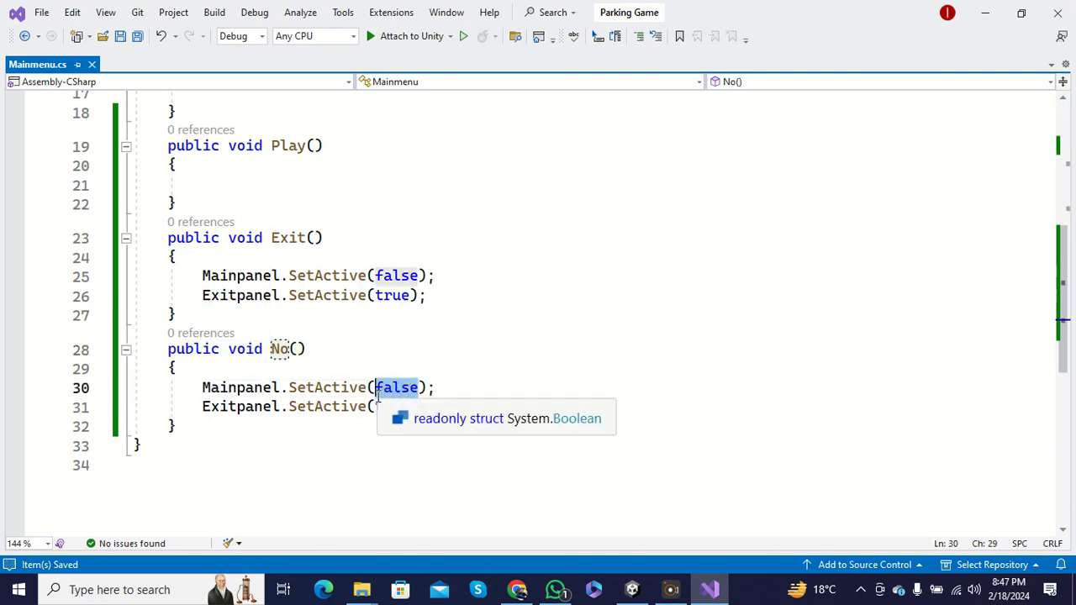
pyautogui.write('tr')
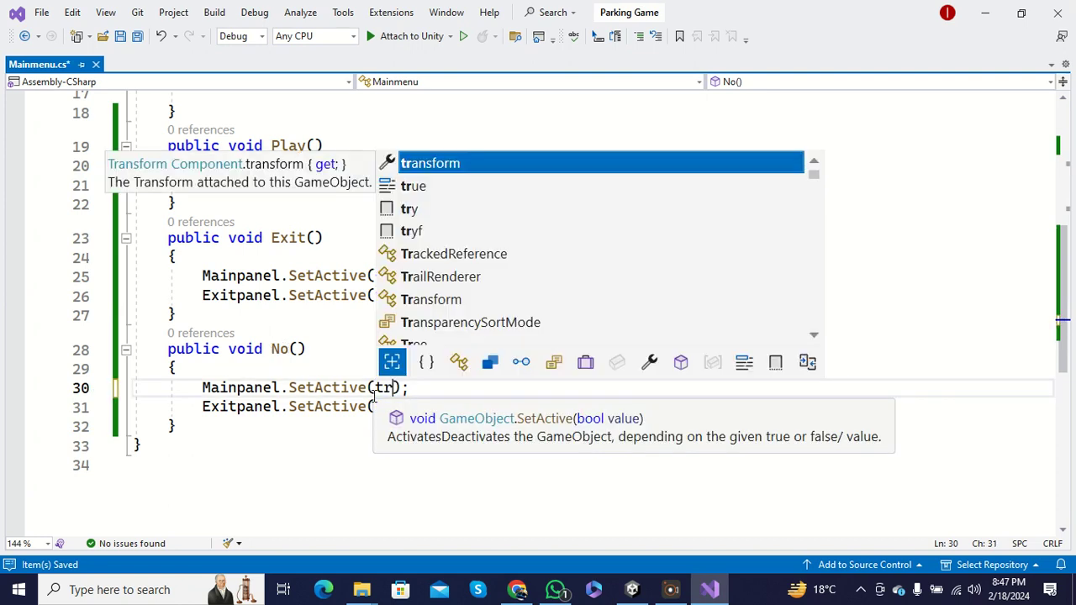
pyautogui.write('ue')
pyautogui.press('Down')
pyautogui.press('BackSpace')
pyautogui.press('BackSpace')
pyautogui.press('BackSpace')
pyautogui.press('BackSpace')
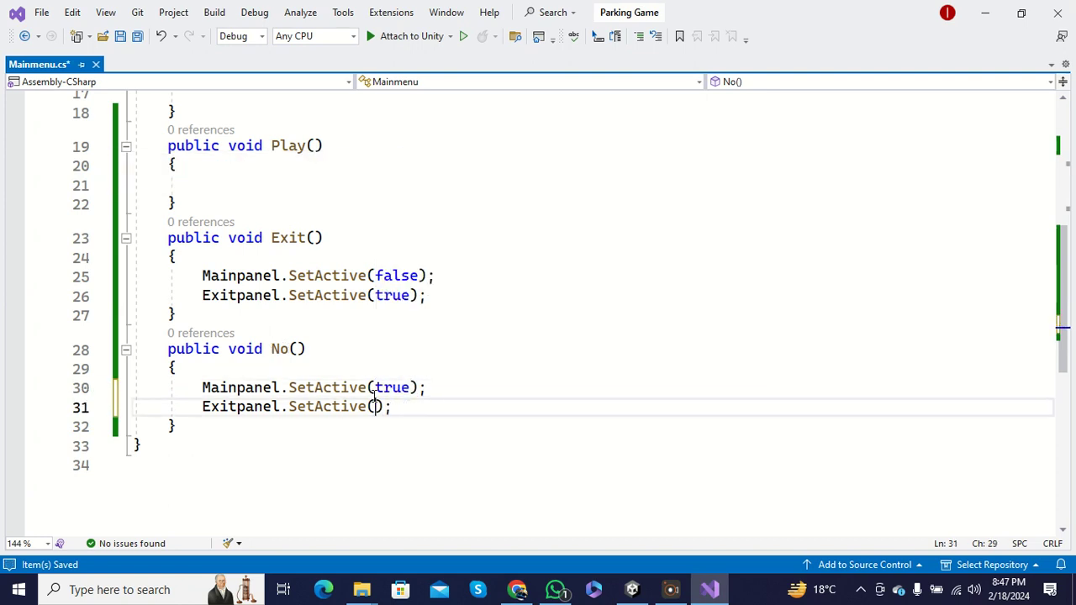
pyautogui.write('false')
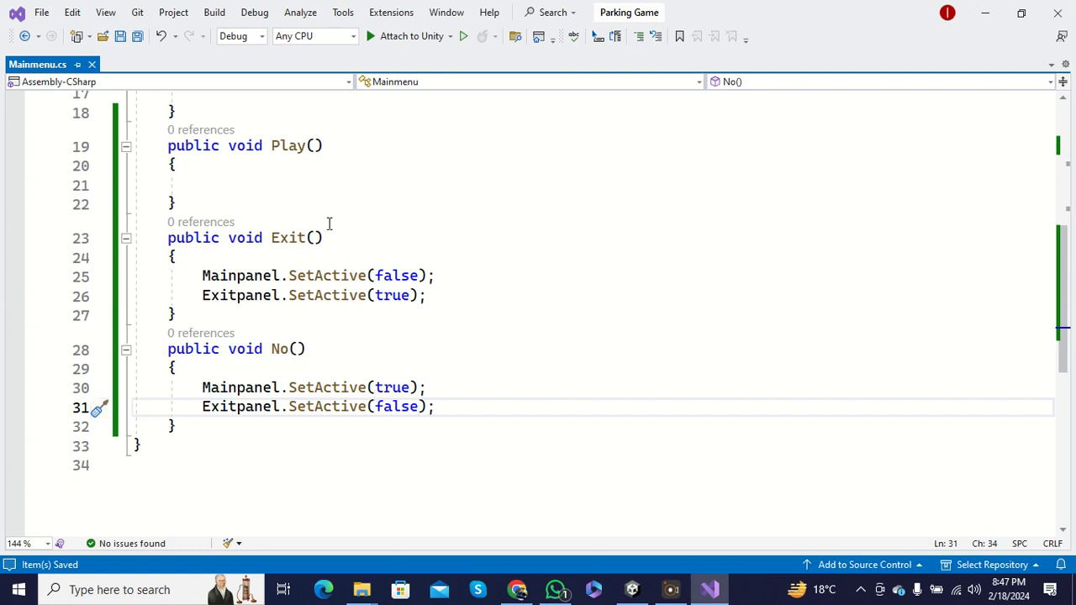
# Add an empty public void Yes() method below No() and save the script.
pyautogui.scroll(-2, 260, 312)
pyautogui.click(209, 312)
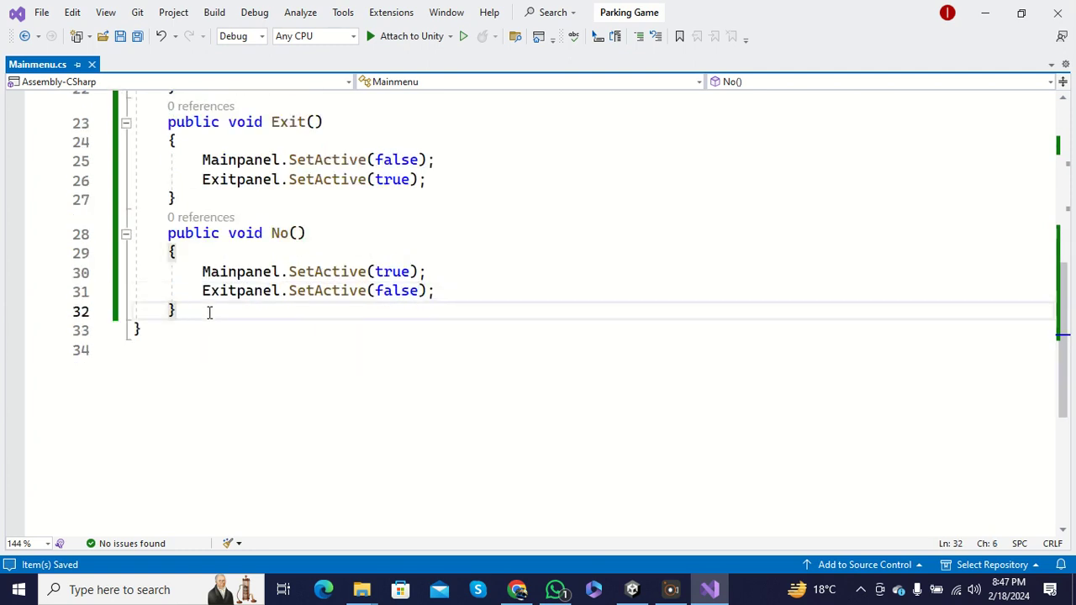
pyautogui.press('Return')
pyautogui.write('public void ')
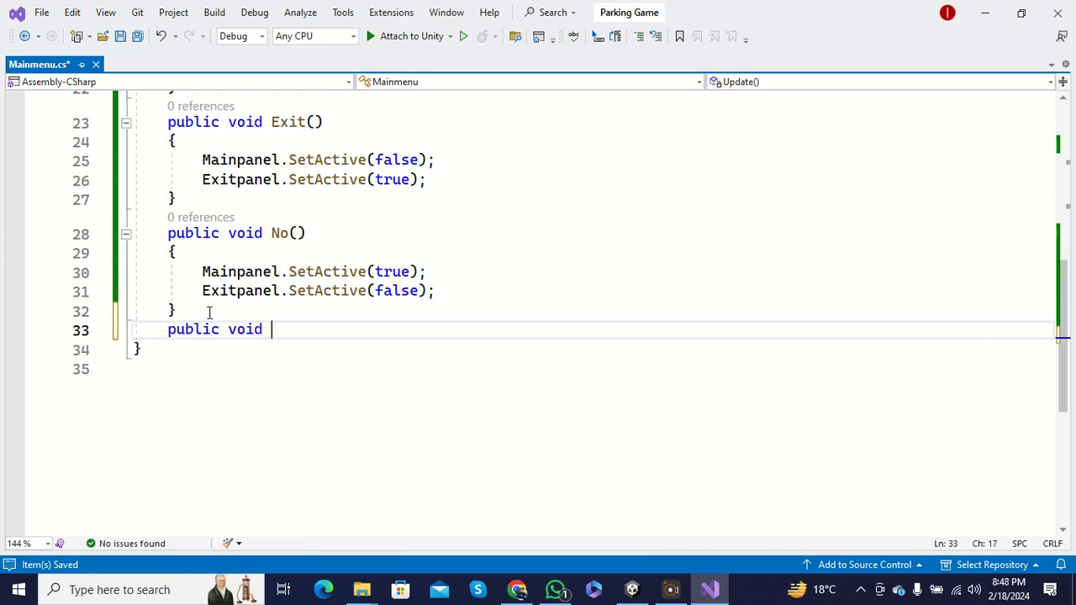
pyautogui.write('Yes() {')
pyautogui.press('Return')
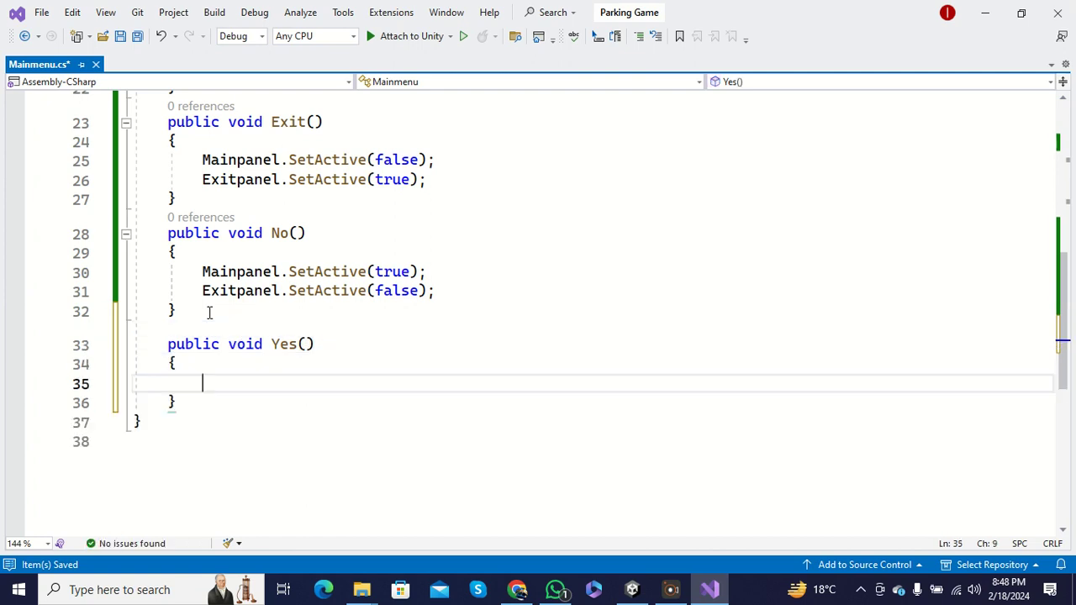
pyautogui.hotkey('ctrl', 's')
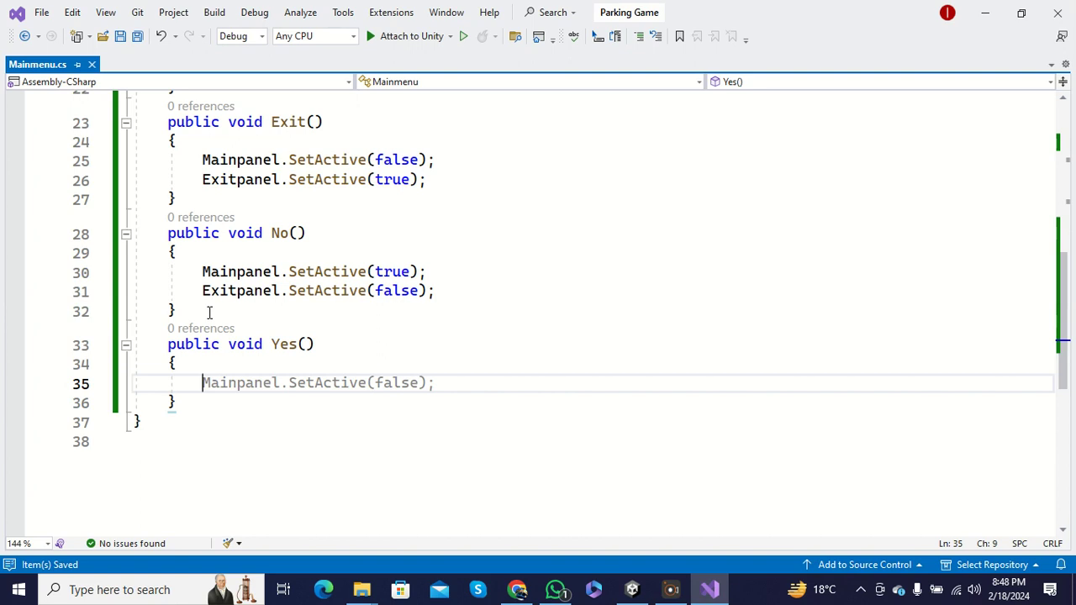
# Write the statement Application.Quit(); inside Yes() and save the script.
pyautogui.write('Application')
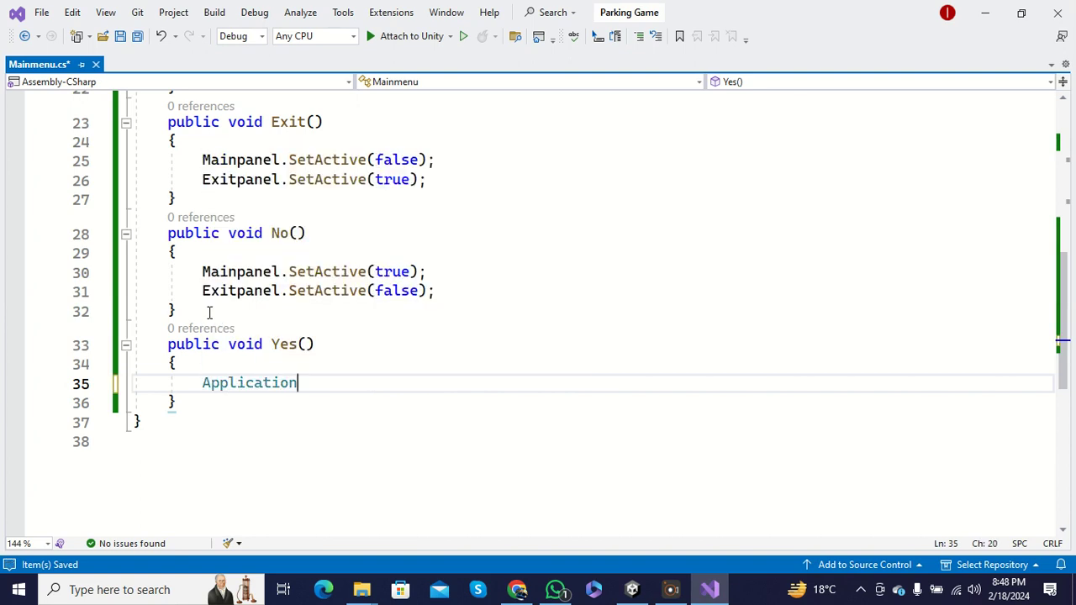
pyautogui.write('.')
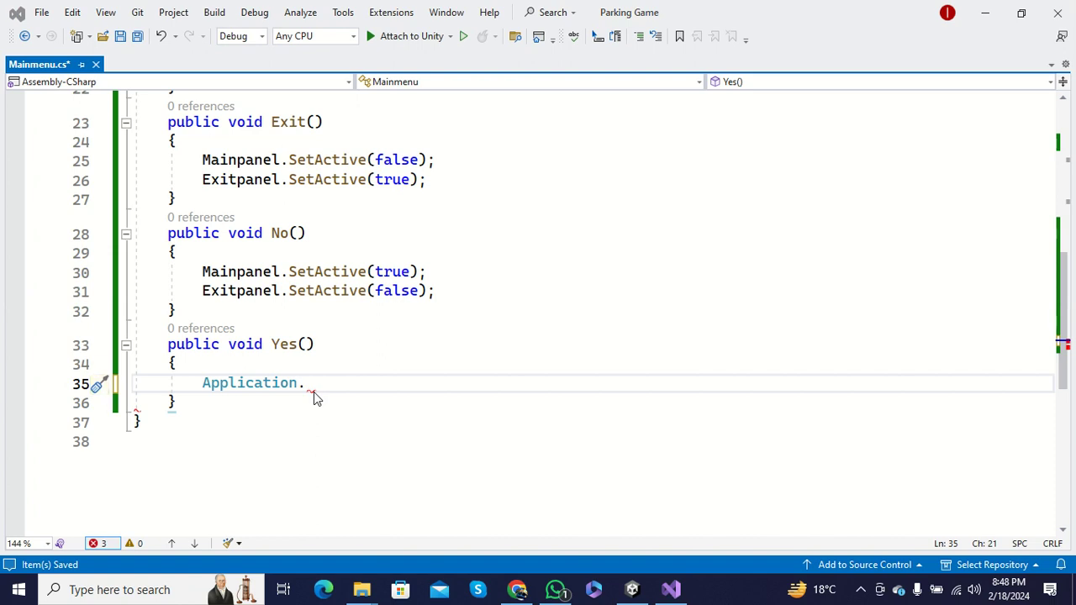
pyautogui.moveTo(314, 391)
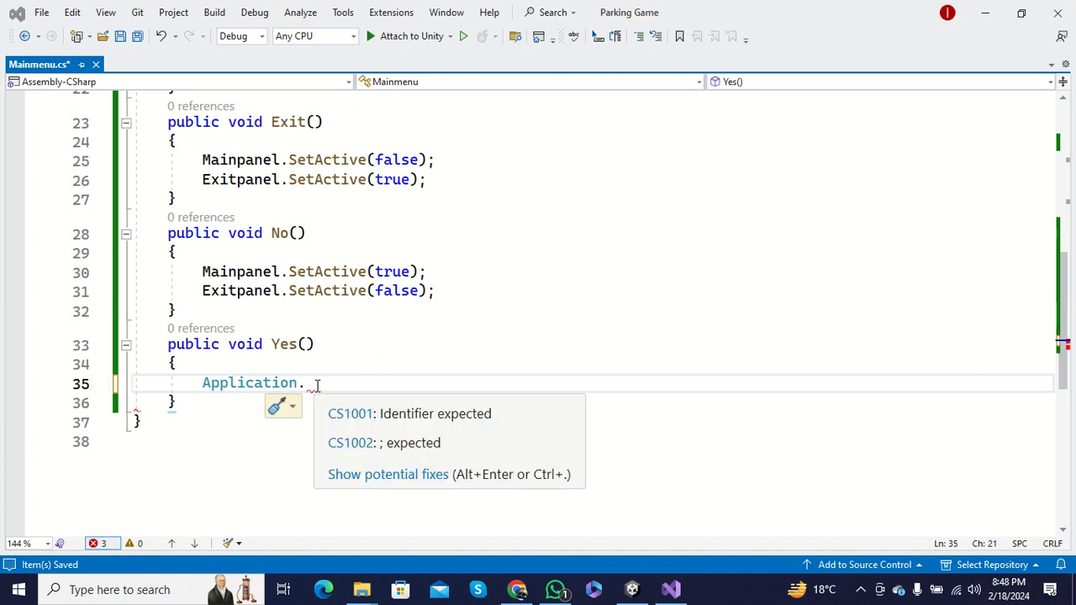
pyautogui.click(318, 386)
pyautogui.write('Q')
pyautogui.press('Tab')
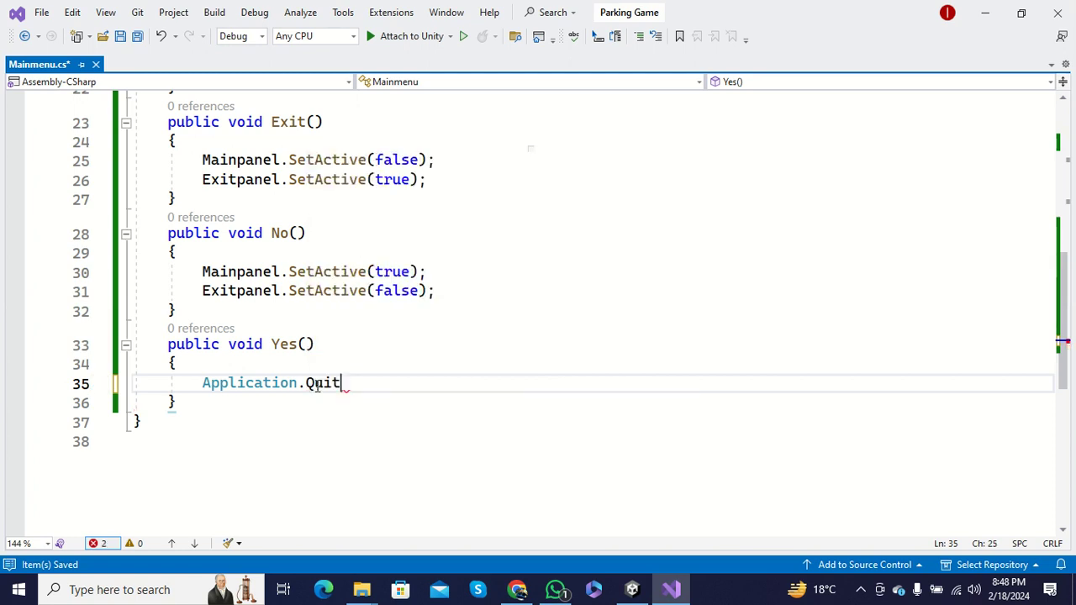
pyautogui.write('()')
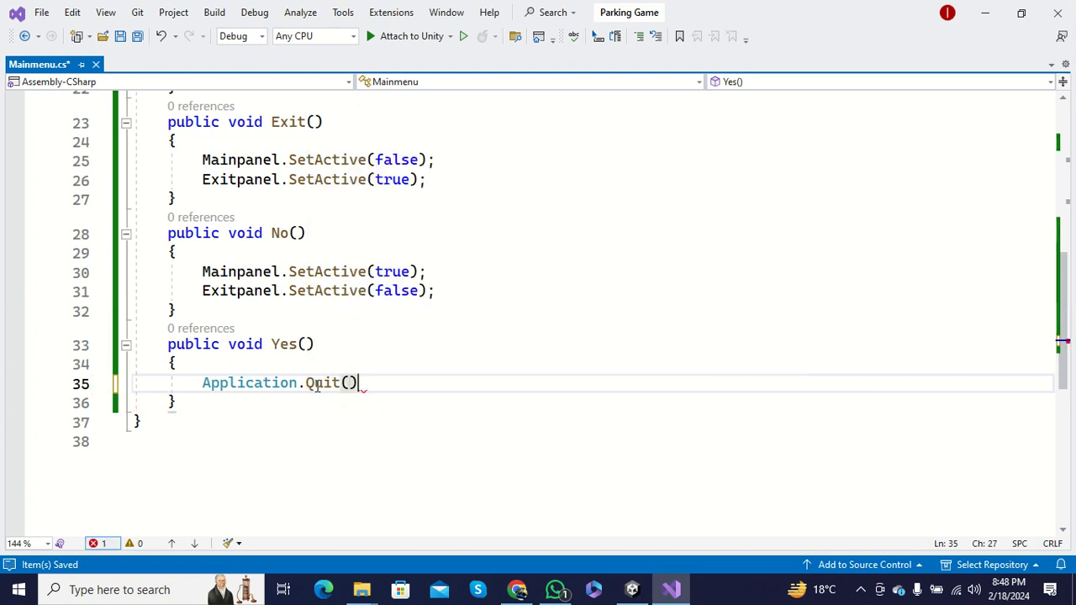
pyautogui.write(';')
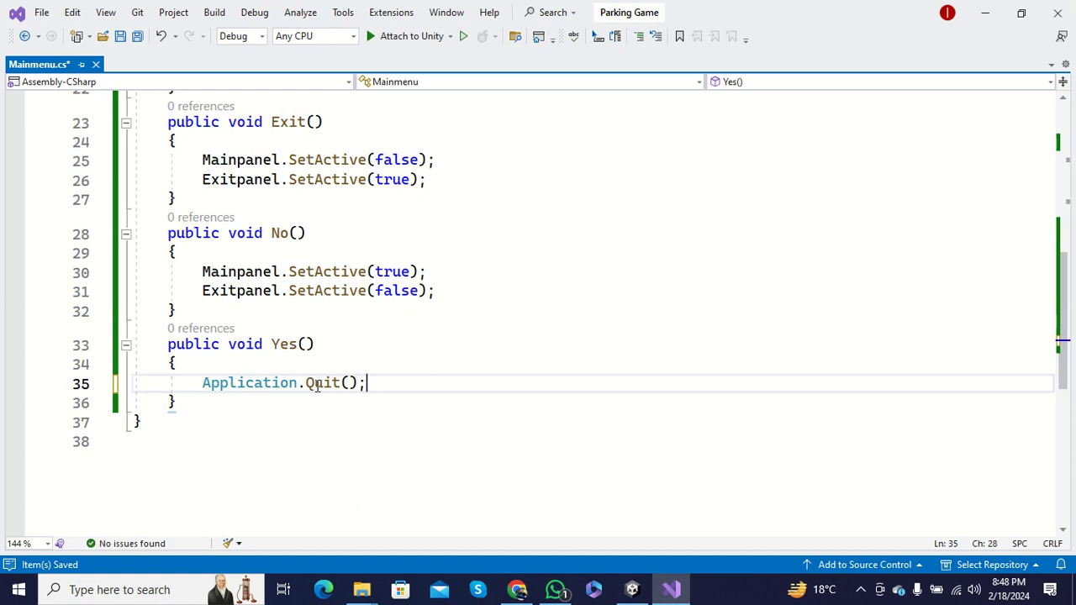
pyautogui.hotkey('ctrl', 's')
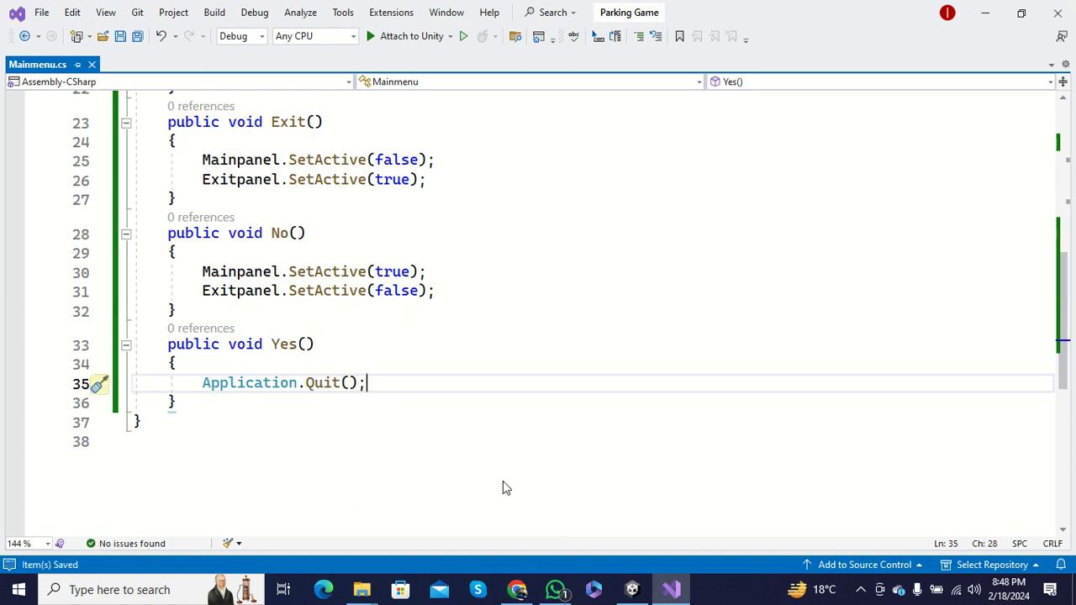
# Switch to Unity and assign the Mainpanel and Exitpanel objects to the matching Mainmenu script fields on ScrpttAttched.
pyautogui.scroll(2, 288, 244)
pyautogui.scroll(-2, 287, 249)
pyautogui.scroll(3, 808, 279)
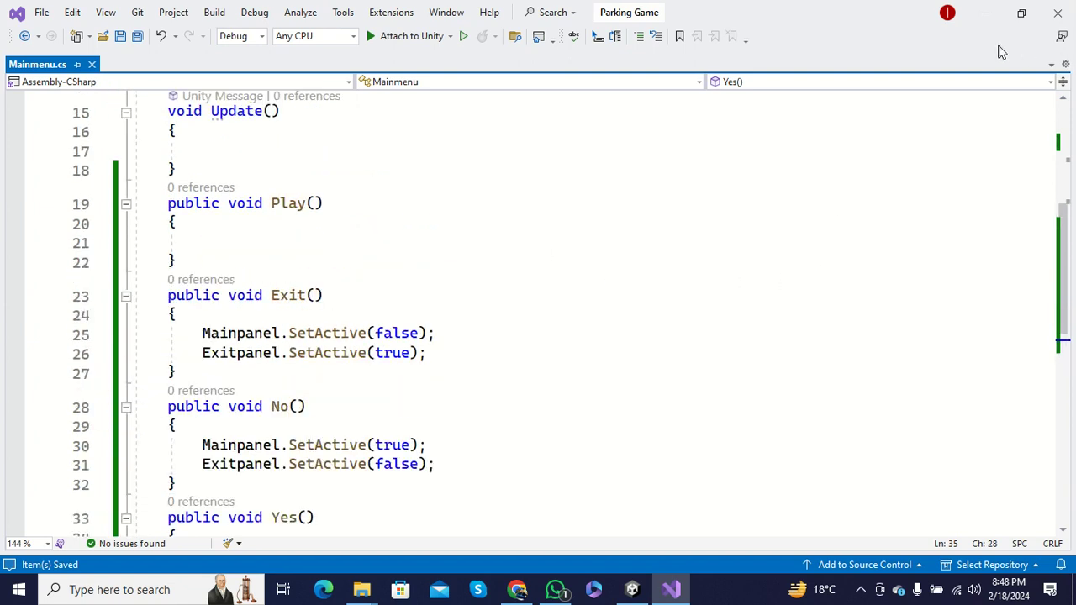
pyautogui.click(988, 14)
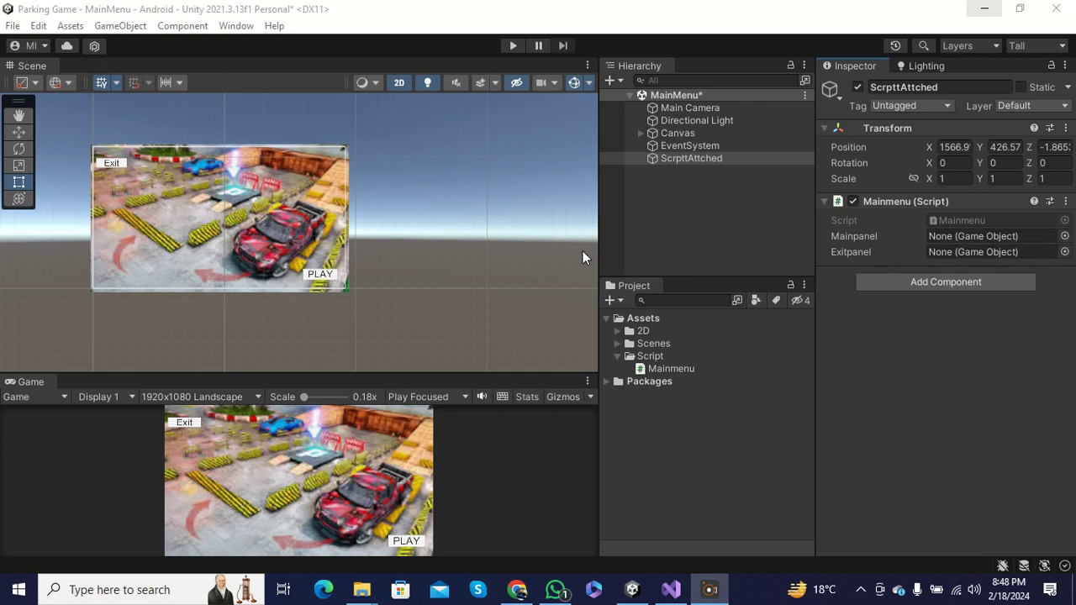
pyautogui.click(639, 132)
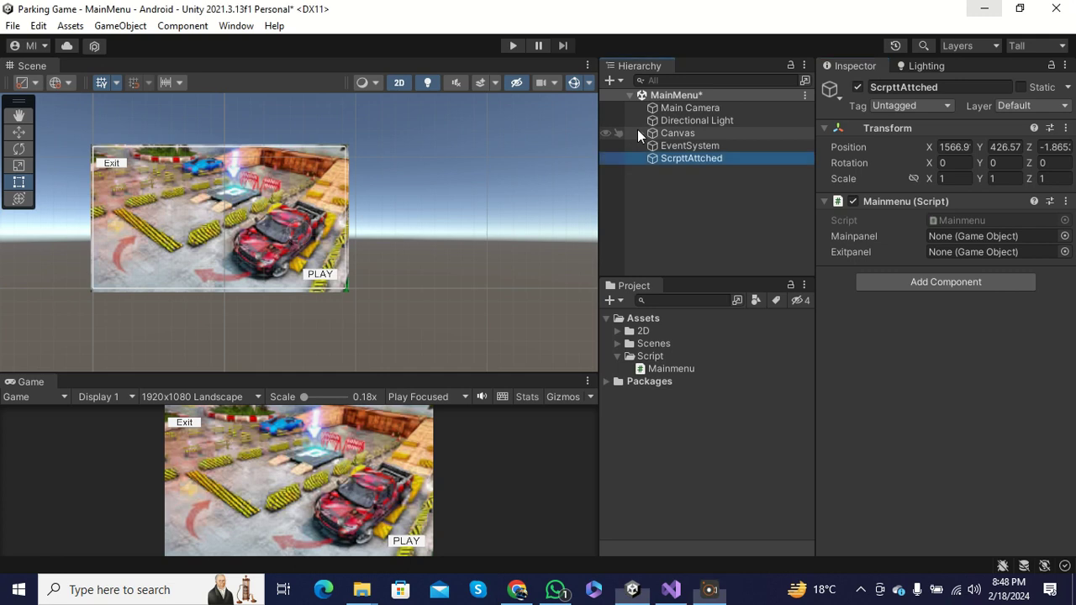
pyautogui.moveTo(681, 158); pyautogui.dragTo(935, 241)
pyautogui.moveTo(698, 160); pyautogui.dragTo(961, 241)
pyautogui.moveTo(687, 171); pyautogui.dragTo(967, 252)
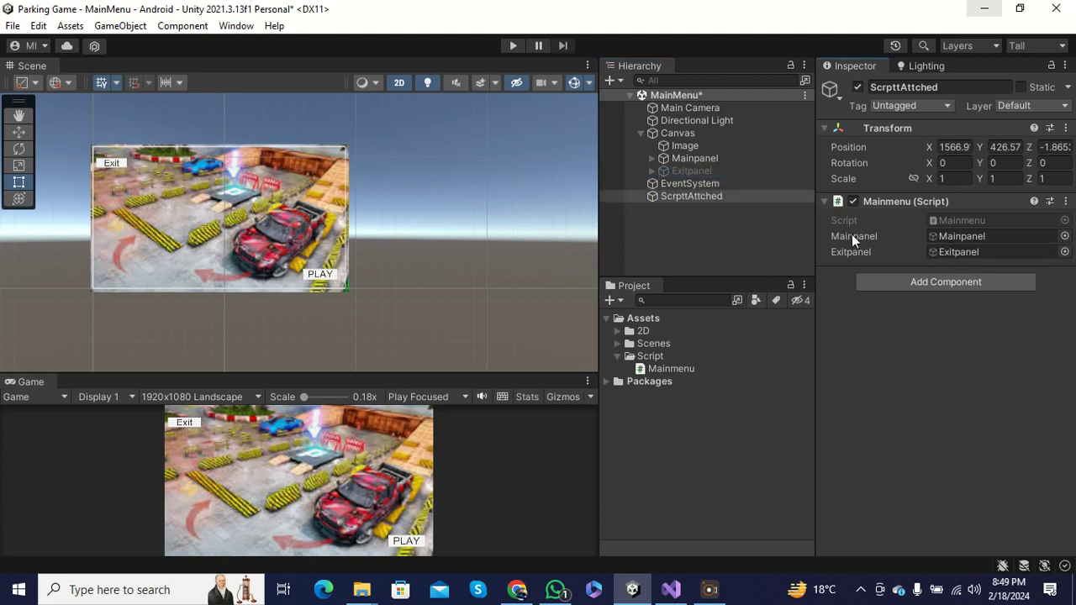
# Add an On Click event to the main panel's exit button that calls Mainmenu.Exit on the ScrpttAttched object.
pyautogui.click(650, 158)
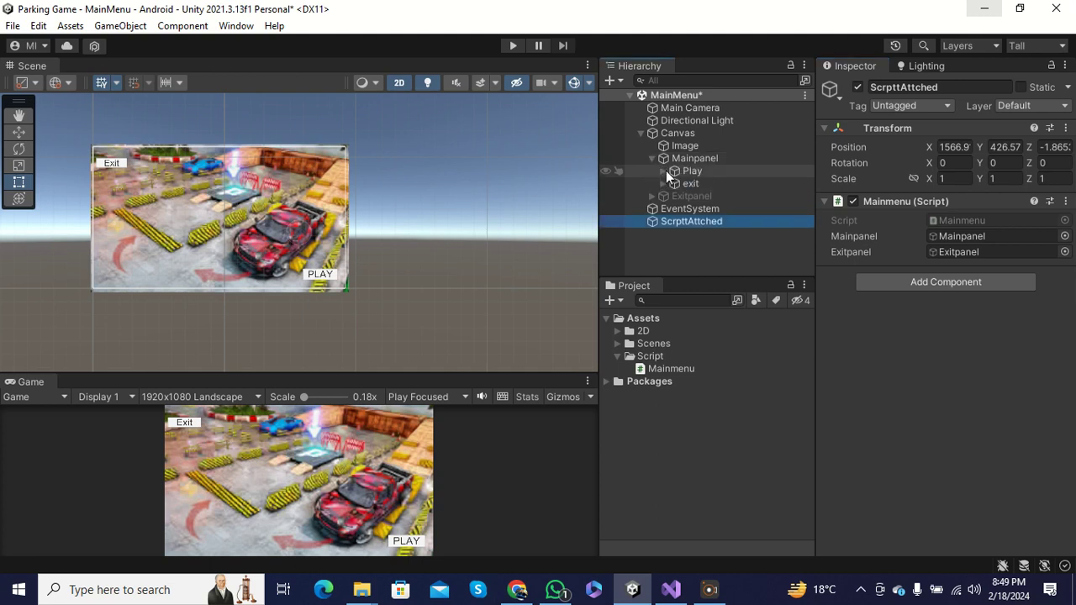
pyautogui.click(687, 171)
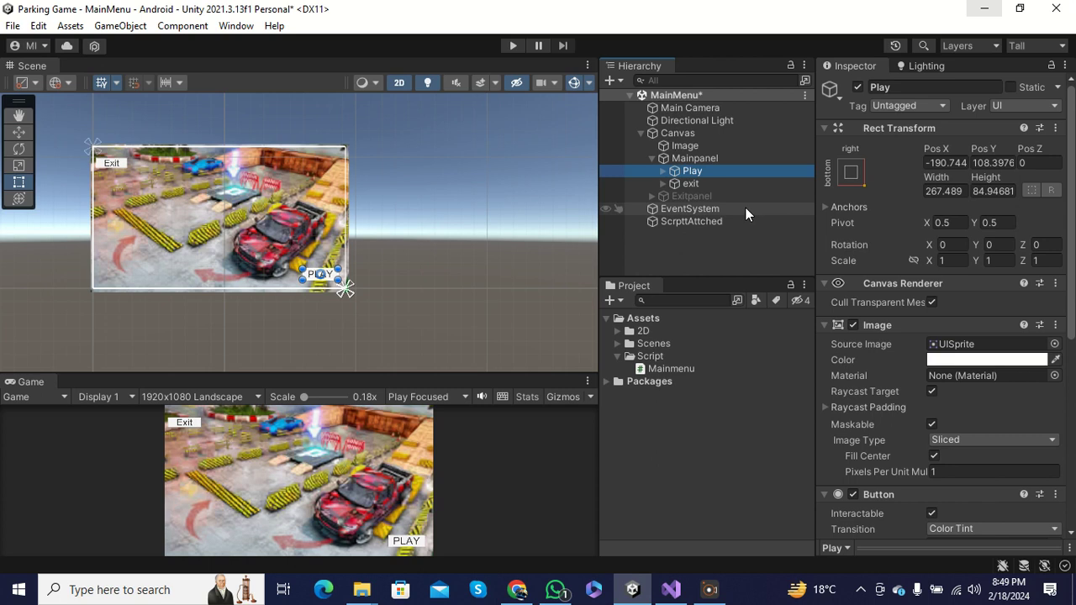
pyautogui.click(691, 184)
pyautogui.scroll(-3, 992, 245)
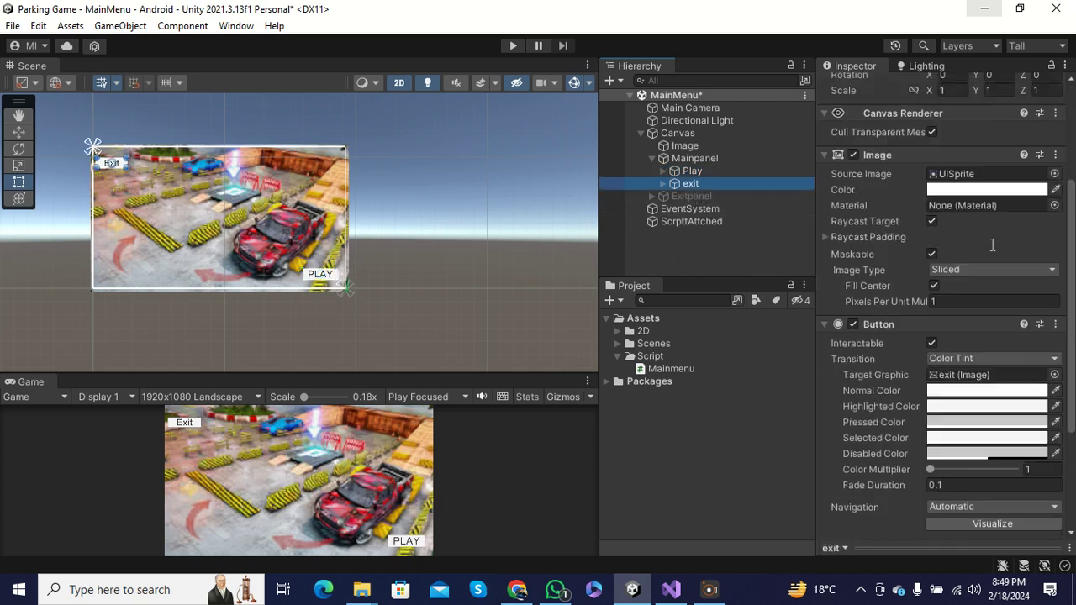
pyautogui.scroll(-3, 991, 245)
pyautogui.scroll(2, 913, 409)
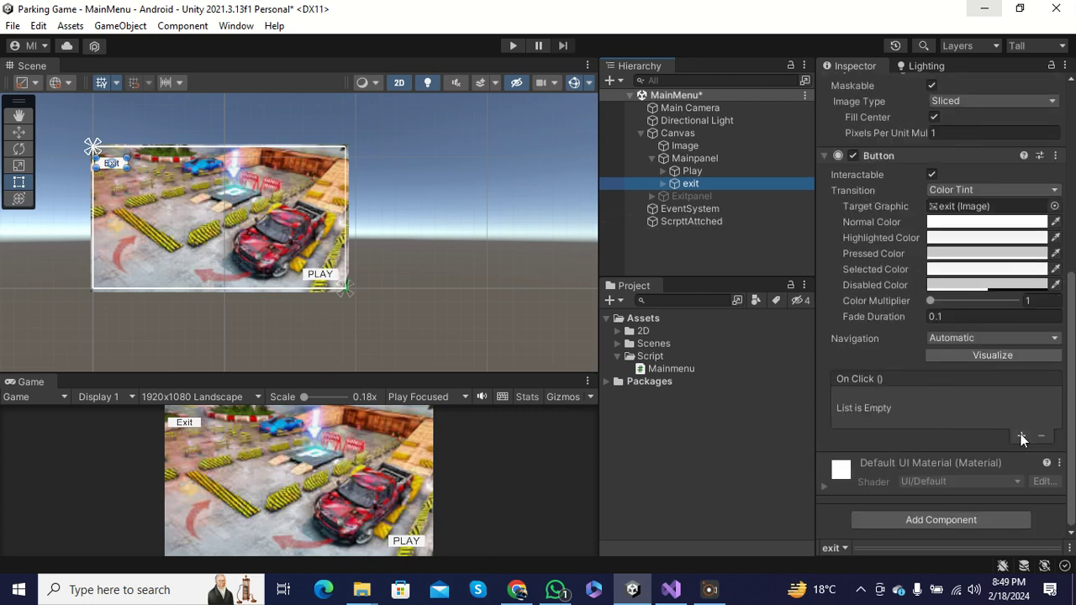
pyautogui.click(1021, 435)
pyautogui.moveTo(667, 222); pyautogui.dragTo(865, 414)
pyautogui.click(956, 401)
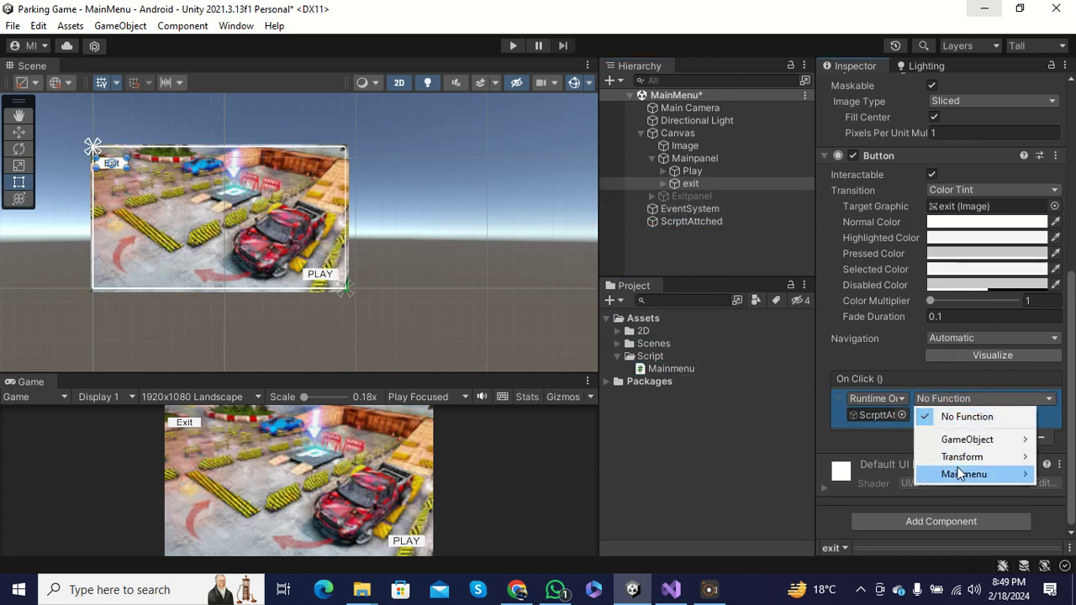
pyautogui.moveTo(959, 474)
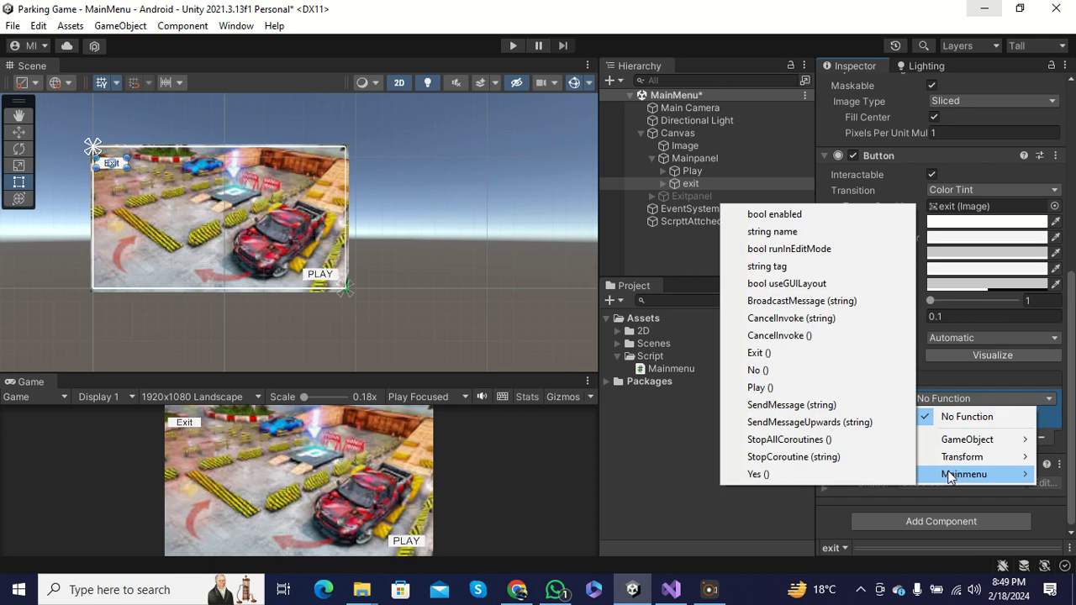
pyautogui.click(783, 353)
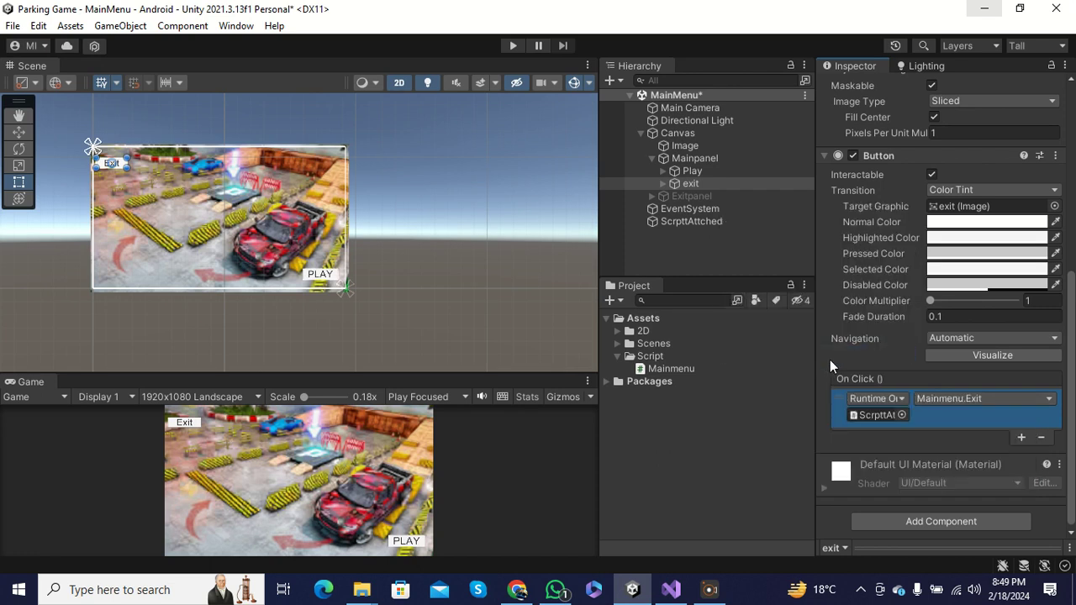
# Add an On Click event to the Exitpanel's Yes button that calls Mainmenu.Yes on the ScrpttAttched object.
pyautogui.click(663, 196)
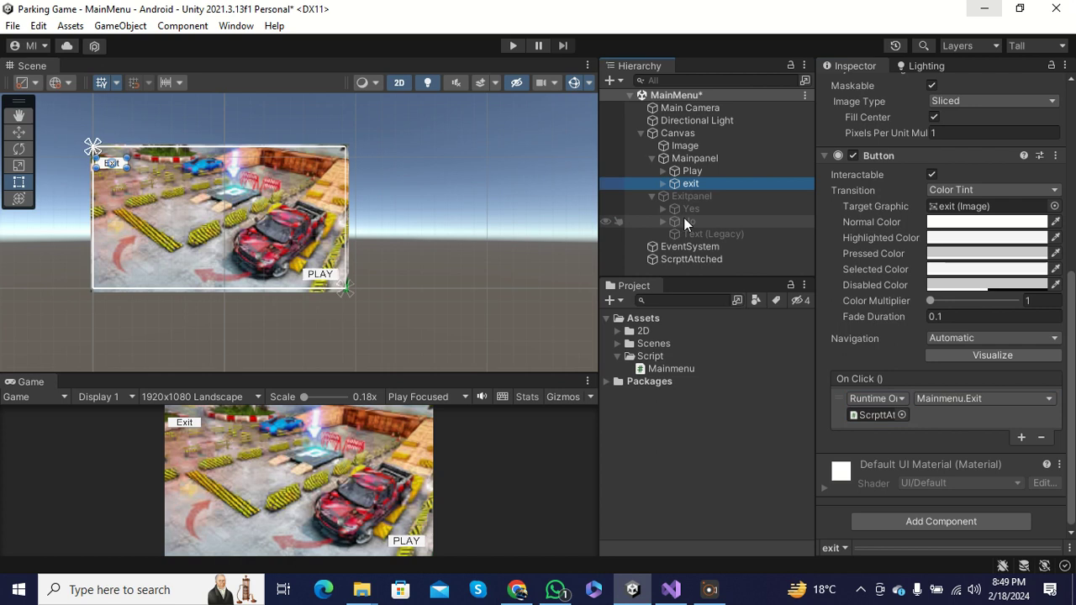
pyautogui.click(685, 209)
pyautogui.scroll(4, 885, 371)
pyautogui.scroll(-4, 879, 375)
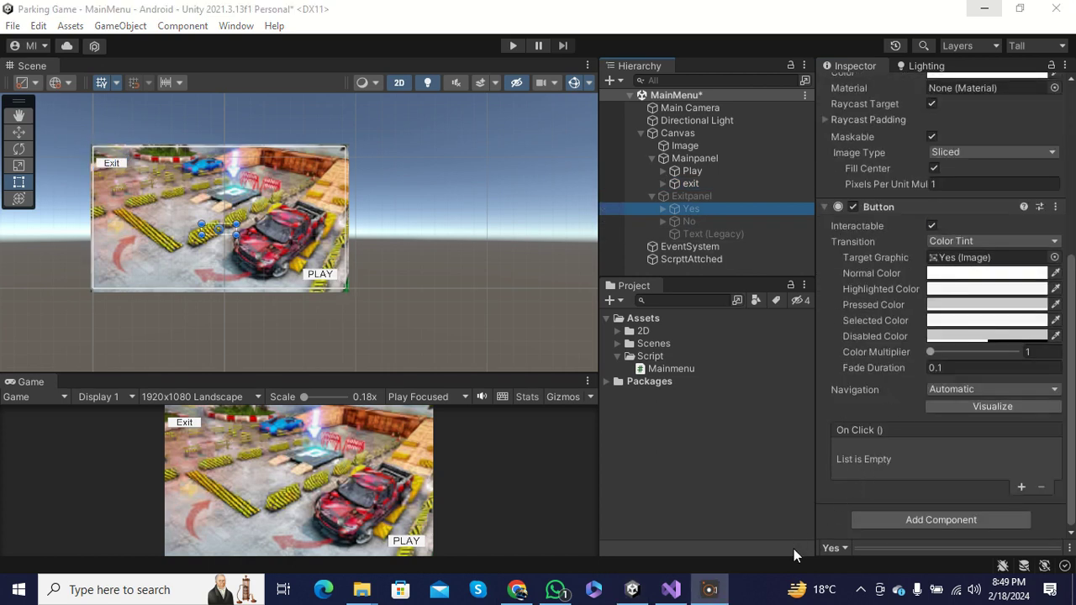
pyautogui.click(1021, 488)
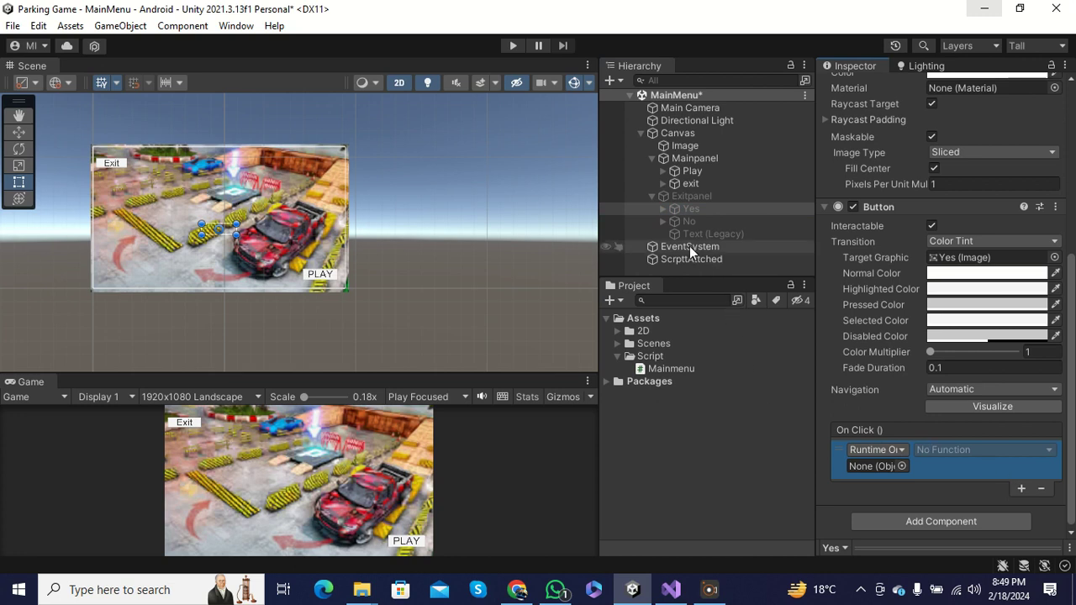
pyautogui.moveTo(673, 262); pyautogui.dragTo(857, 467)
pyautogui.click(945, 452)
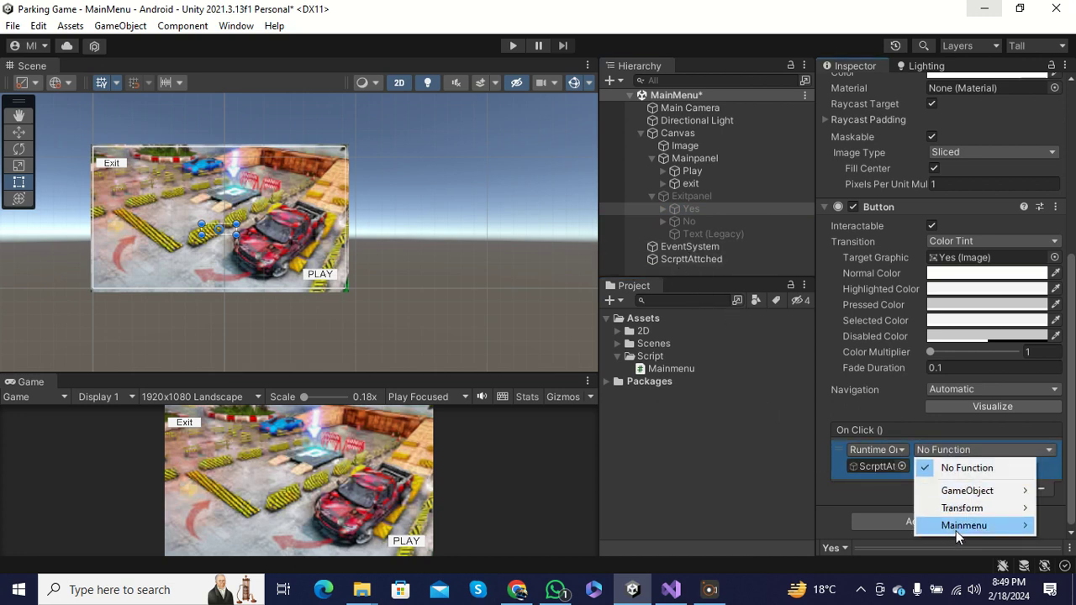
pyautogui.moveTo(955, 527)
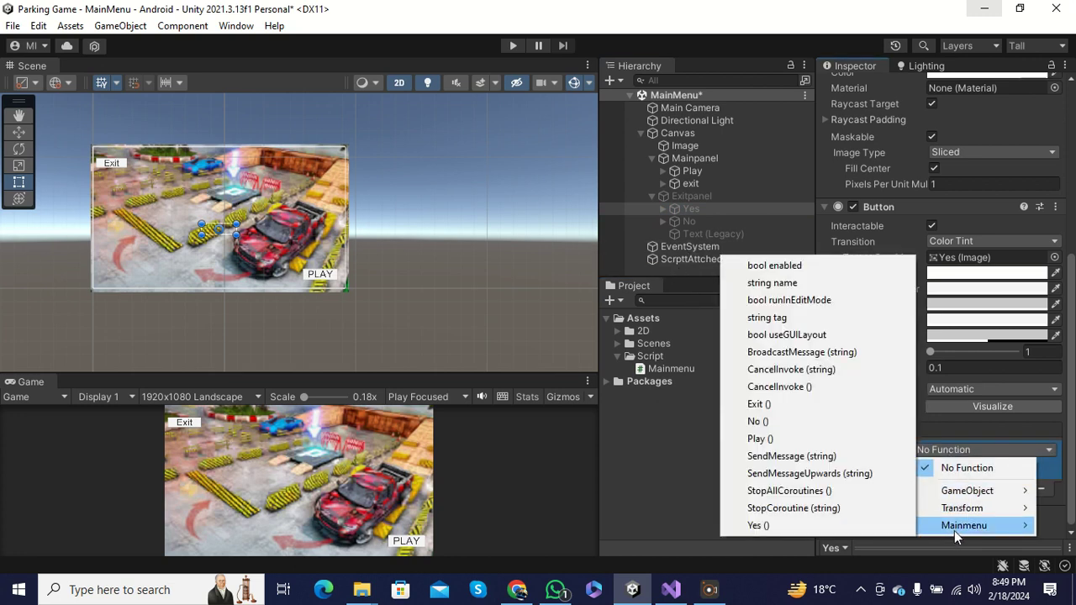
pyautogui.click(754, 525)
# Add an On Click event to the Exitpanel's No button that calls Mainmenu.No on the ScrpttAttched object.
pyautogui.click(690, 221)
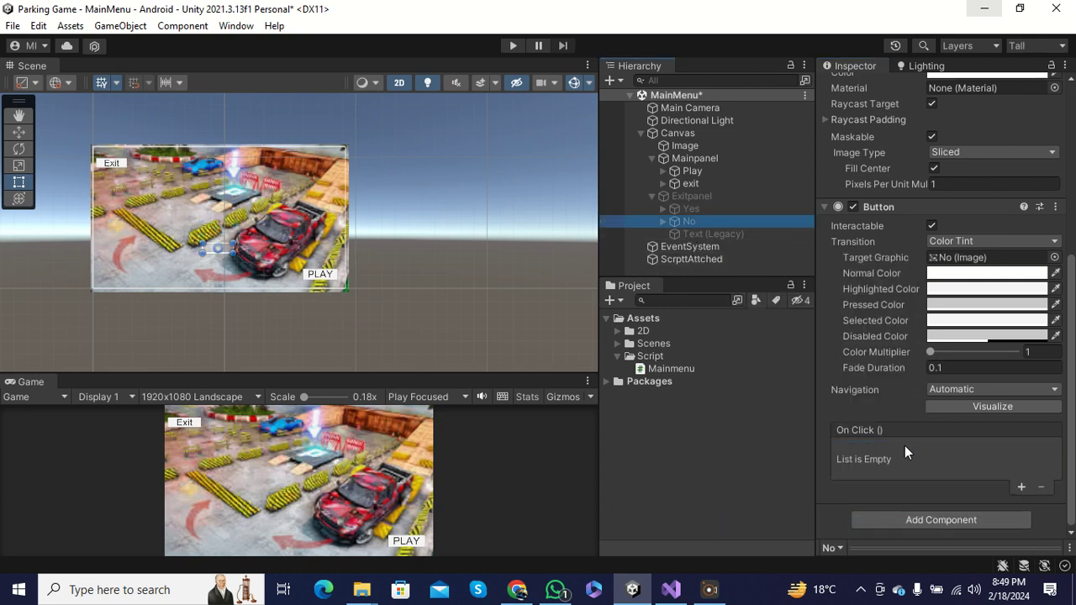
pyautogui.click(1019, 488)
pyautogui.moveTo(705, 262); pyautogui.dragTo(870, 466)
pyautogui.click(951, 452)
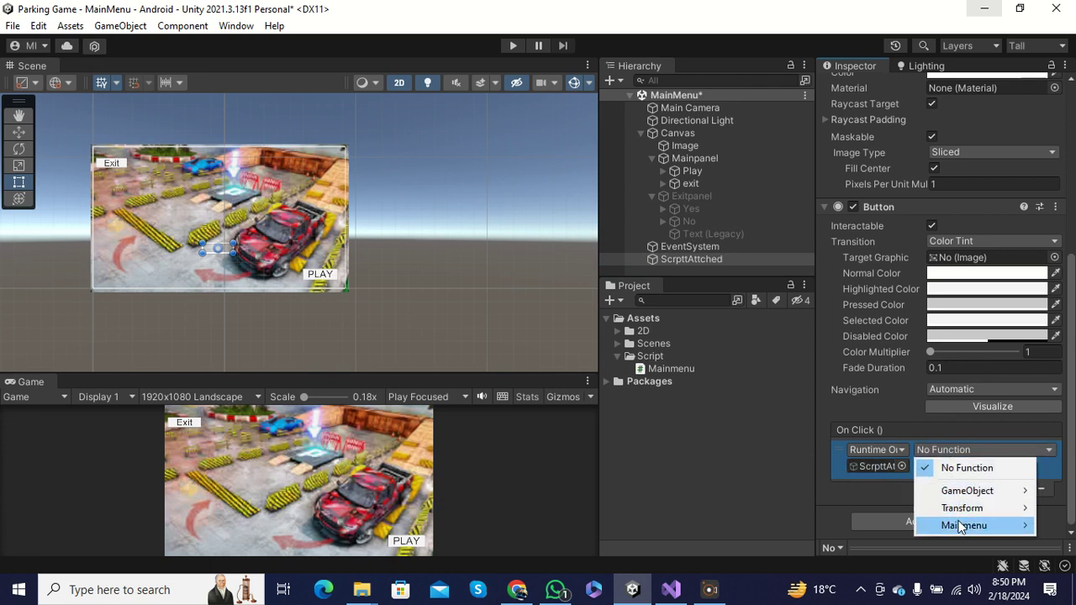
pyautogui.moveTo(959, 527)
pyautogui.click(778, 429)
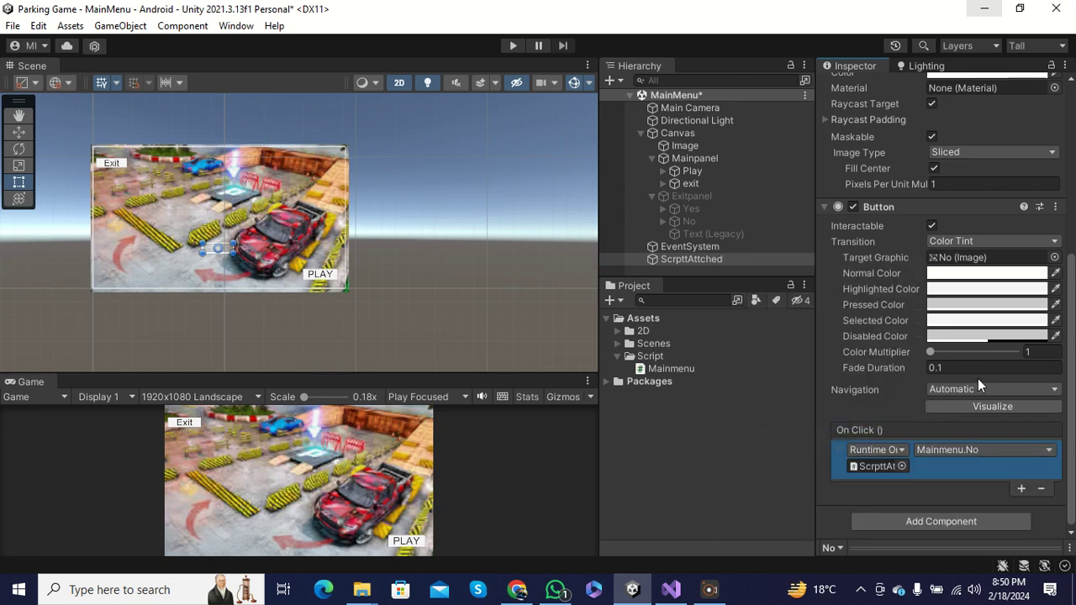
# Run the MainMenu scene in play mode, then enlarge and maximize the Game view.
pyautogui.scroll(-5, 336, 202)
pyautogui.scroll(4, 265, 219)
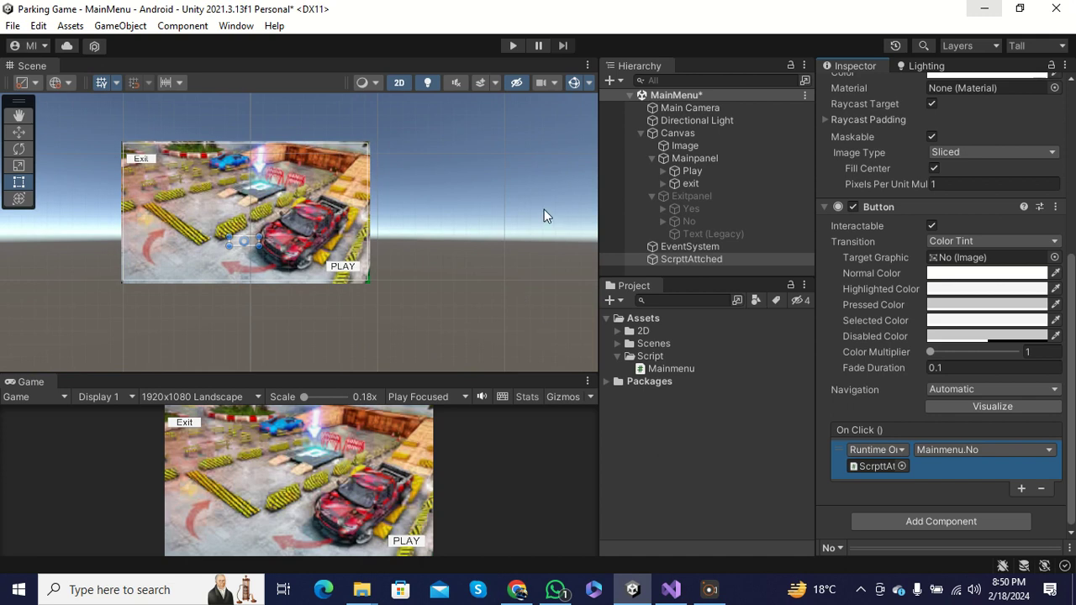
pyautogui.click(510, 47)
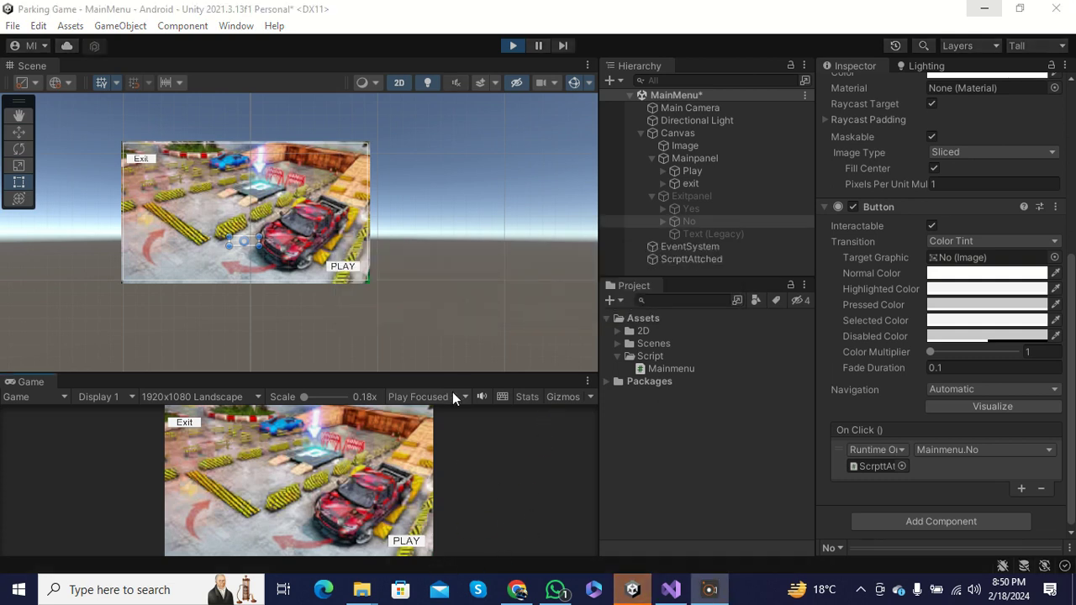
pyautogui.moveTo(404, 373); pyautogui.dragTo(422, 327)
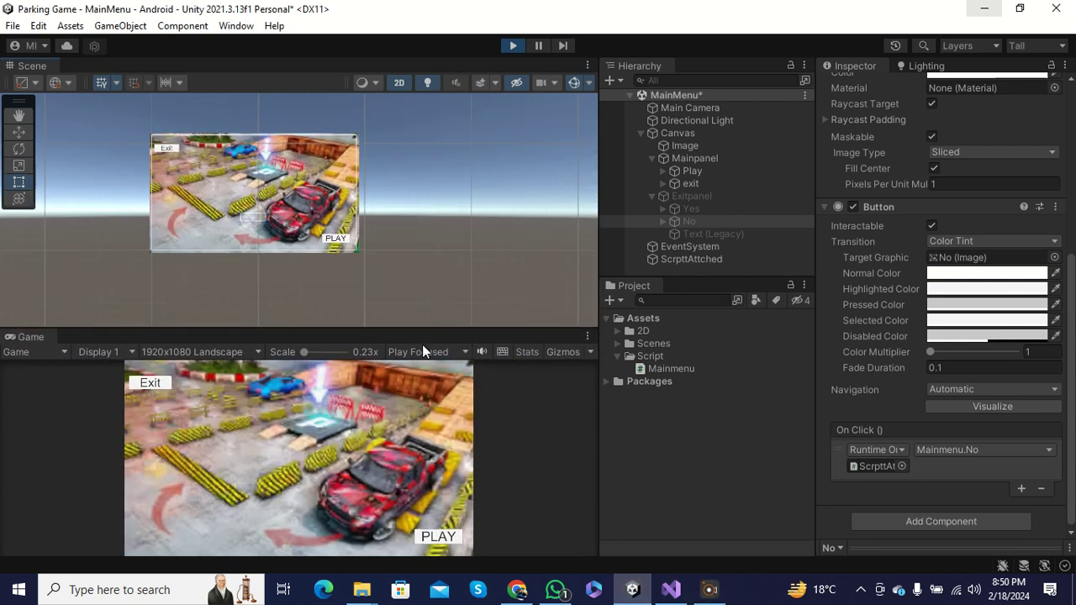
pyautogui.click(588, 335)
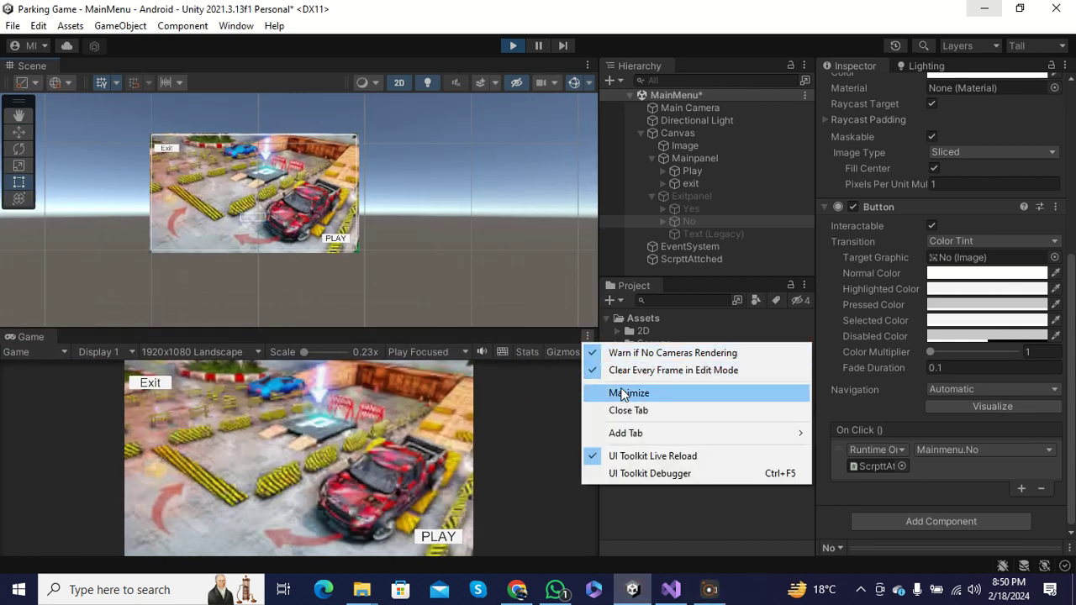
pyautogui.click(621, 391)
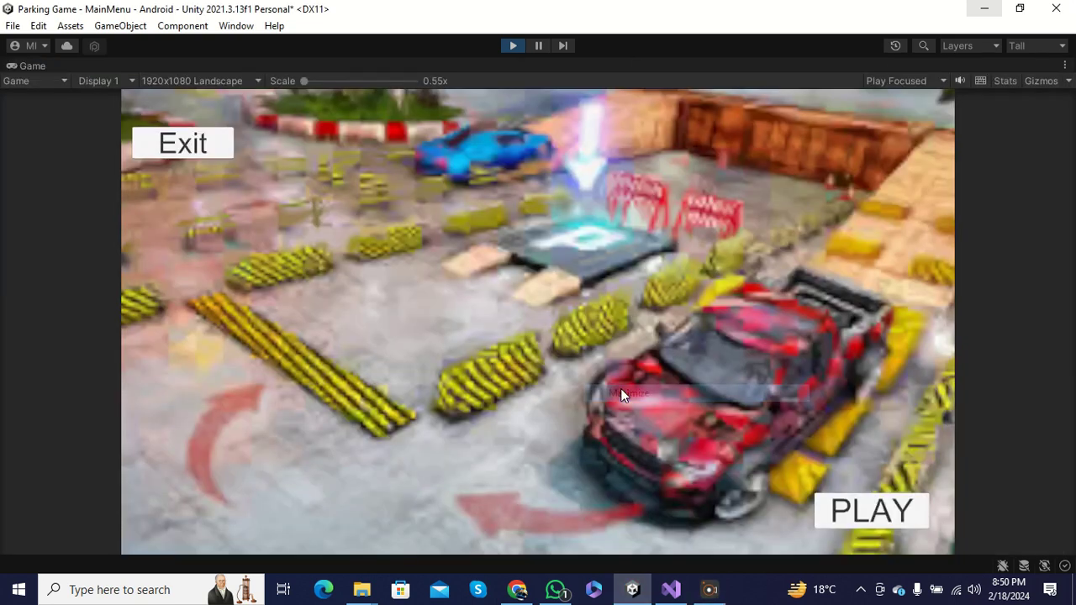
# Test the running menu by opening the exit prompt, choosing YES, then repeatedly dismissing it with NO and reopening it.
pyautogui.click(207, 154)
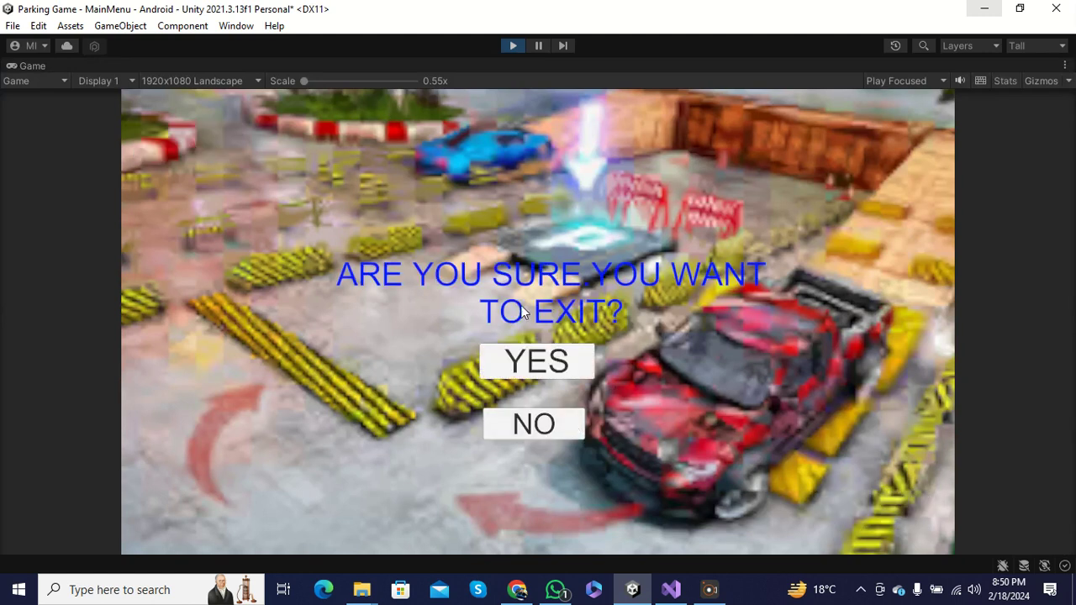
pyautogui.click(547, 371)
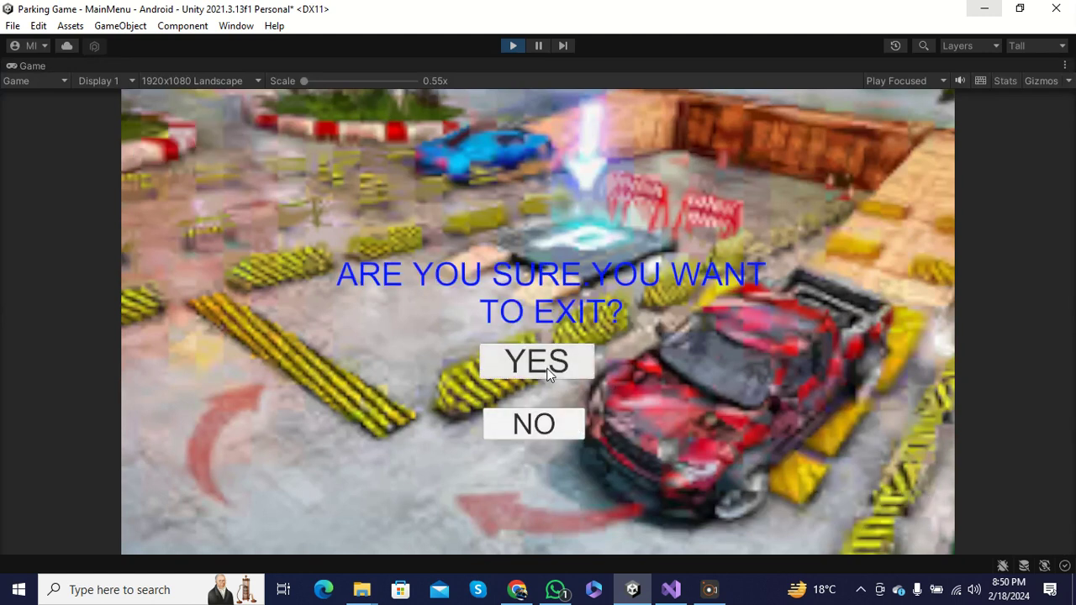
pyautogui.click(534, 427)
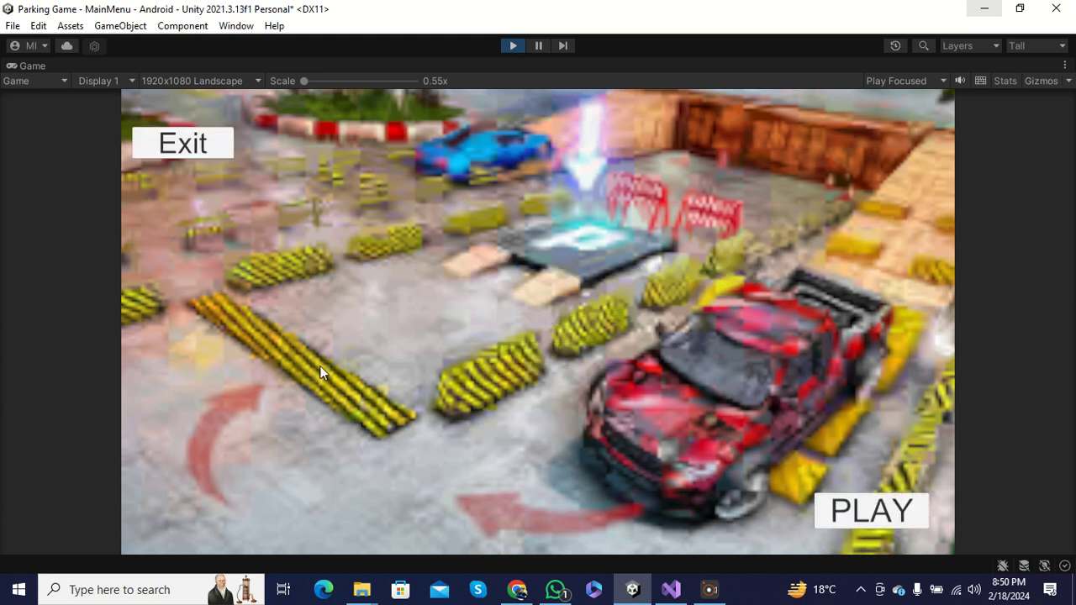
pyautogui.click(194, 143)
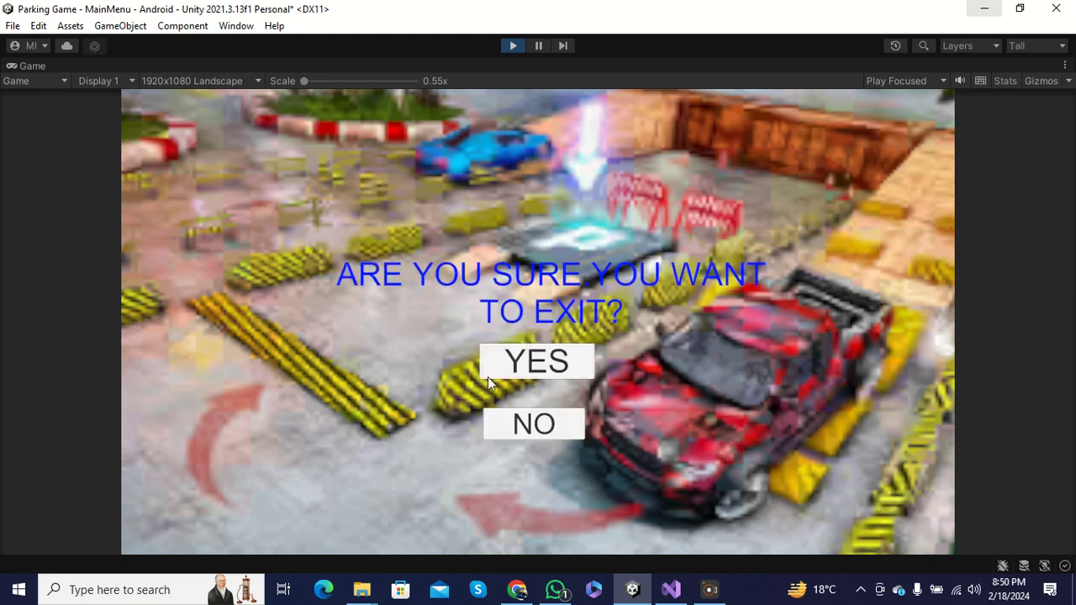
pyautogui.click(532, 428)
pyautogui.click(200, 145)
pyautogui.click(566, 435)
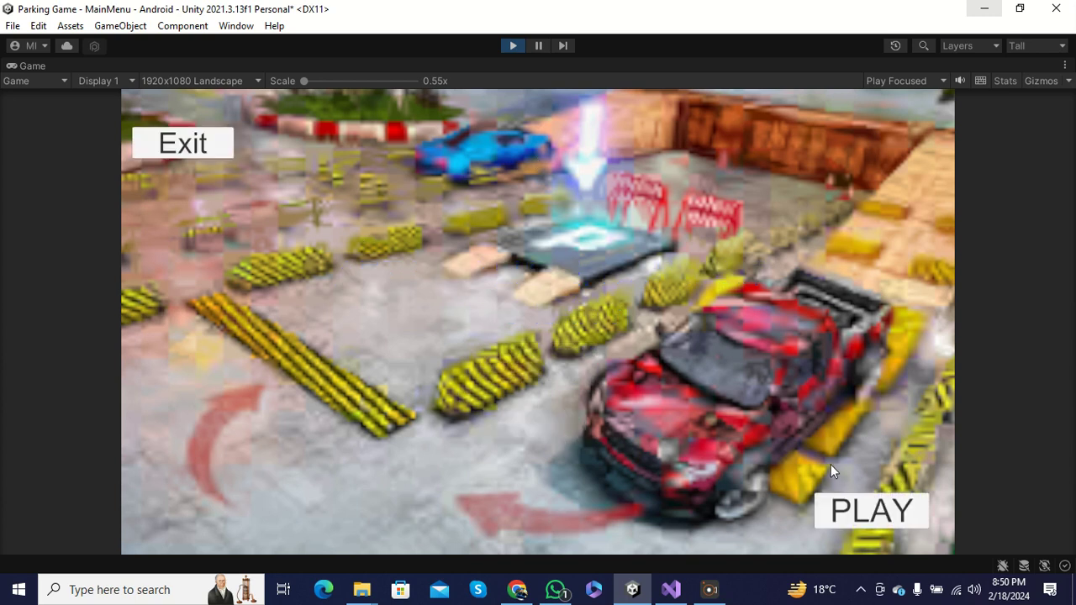
# Stop play mode and collapse the Mainpanel and Canvas objects in the scene hierarchy.
pyautogui.click(512, 46)
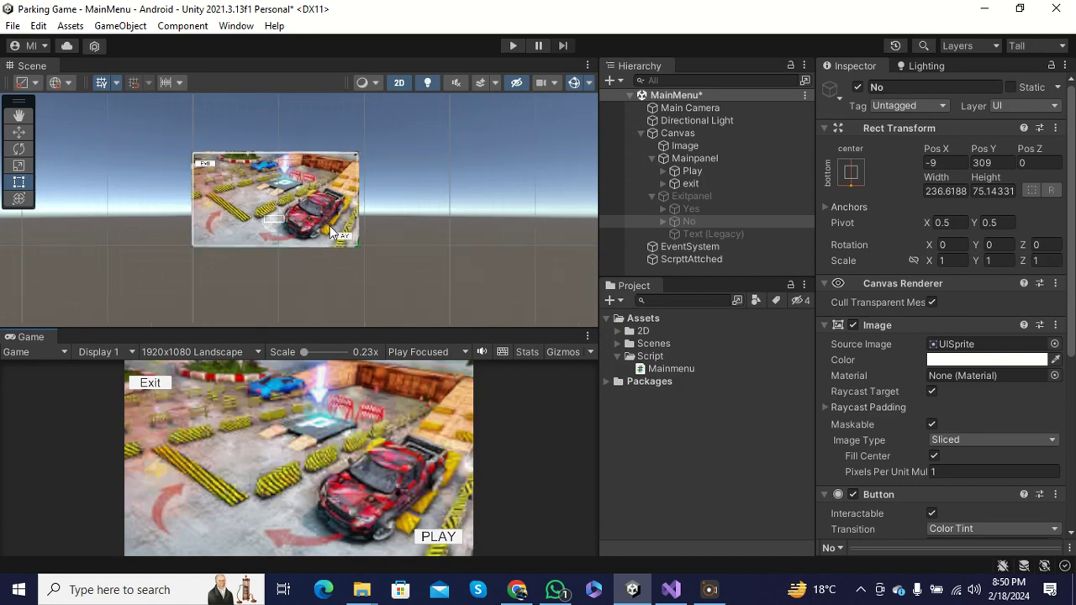
pyautogui.click(651, 158)
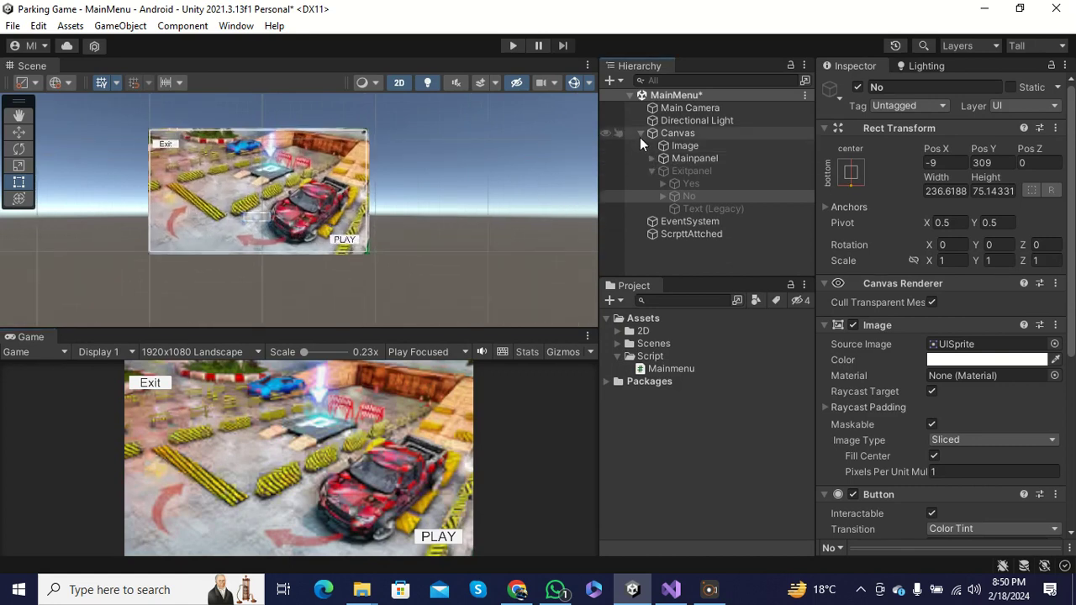
pyautogui.click(640, 134)
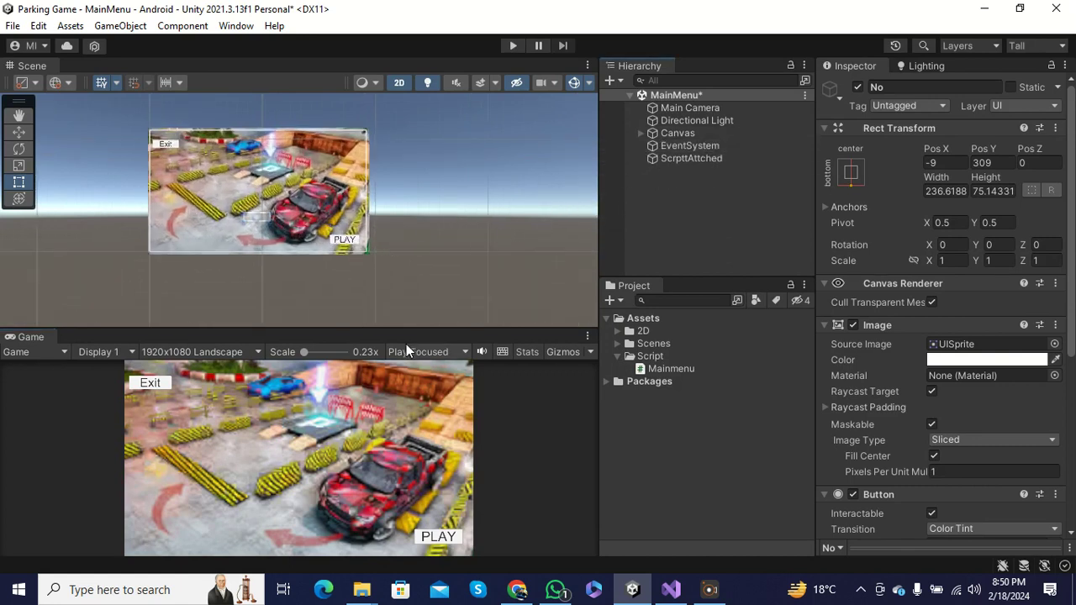